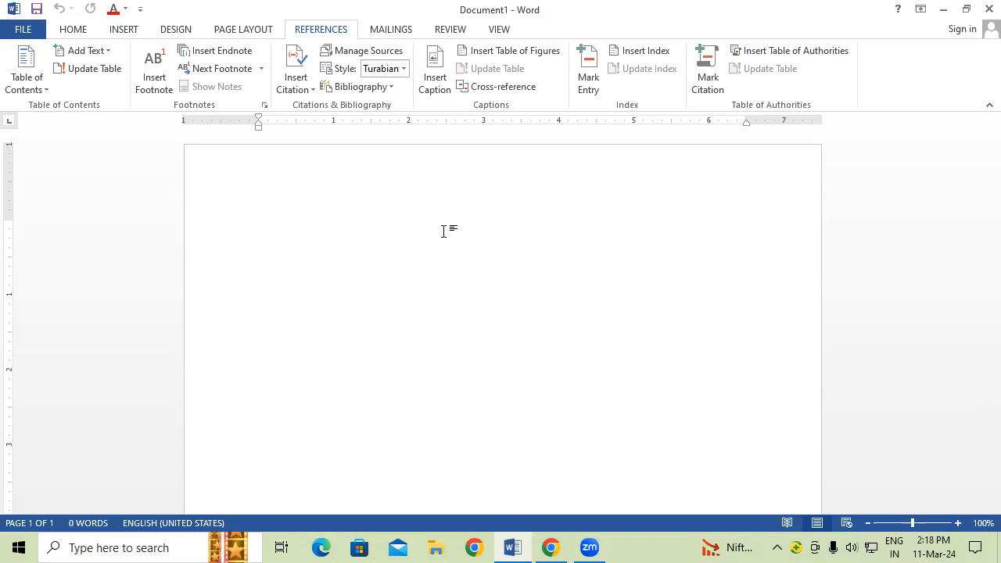
Step: Generate 25 sample paragraphs with =rand(25) and enlarge the font of the whole document
text(=r)
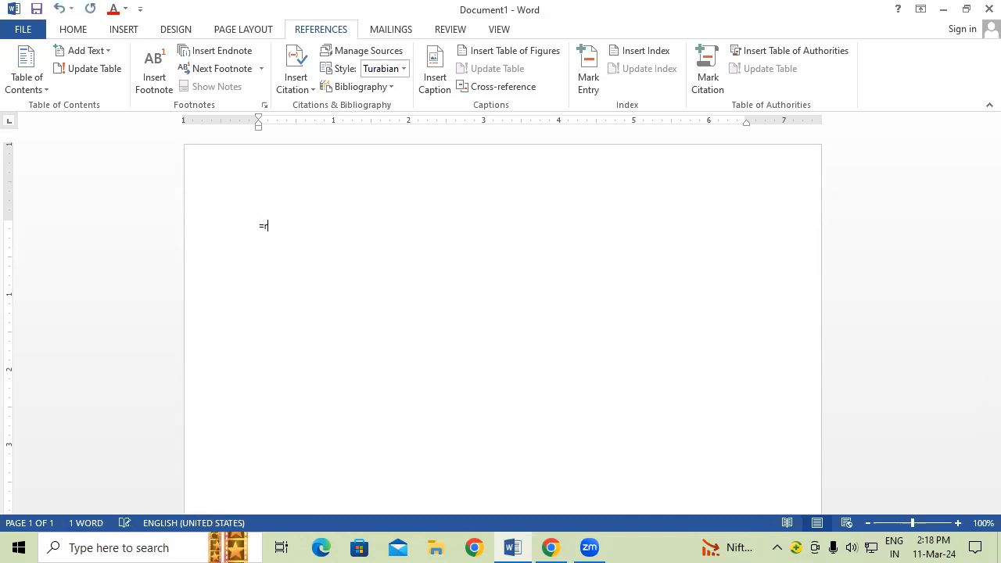
text(and(25))
key(Return)
key(ctrl+a)
key(ctrl+shift+period)
key(ctrl+shift+period)
key(ctrl+shift+period)
key(ctrl+shift+period)
key(ctrl+shift+period)
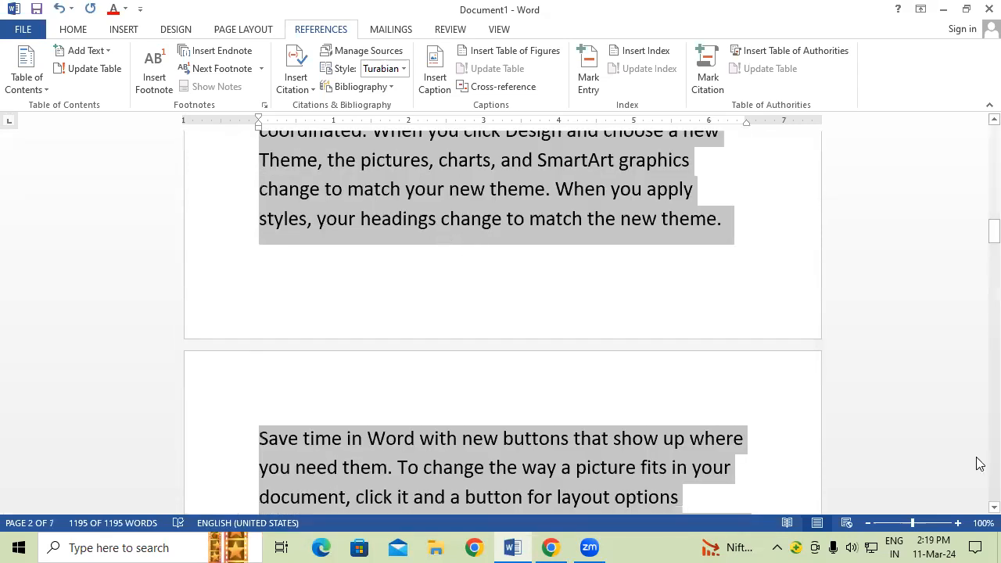
drag(994, 232, 978, 105)
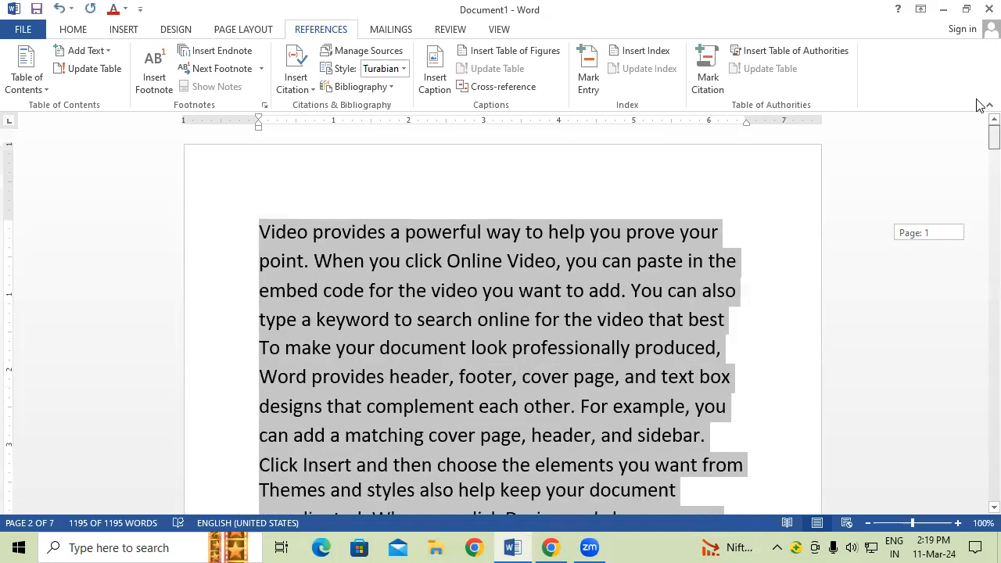
Step: Insert CPU, MOUSE, KEYBOARD and RAM at four points in the first paragraph's sentences
click(571, 319)
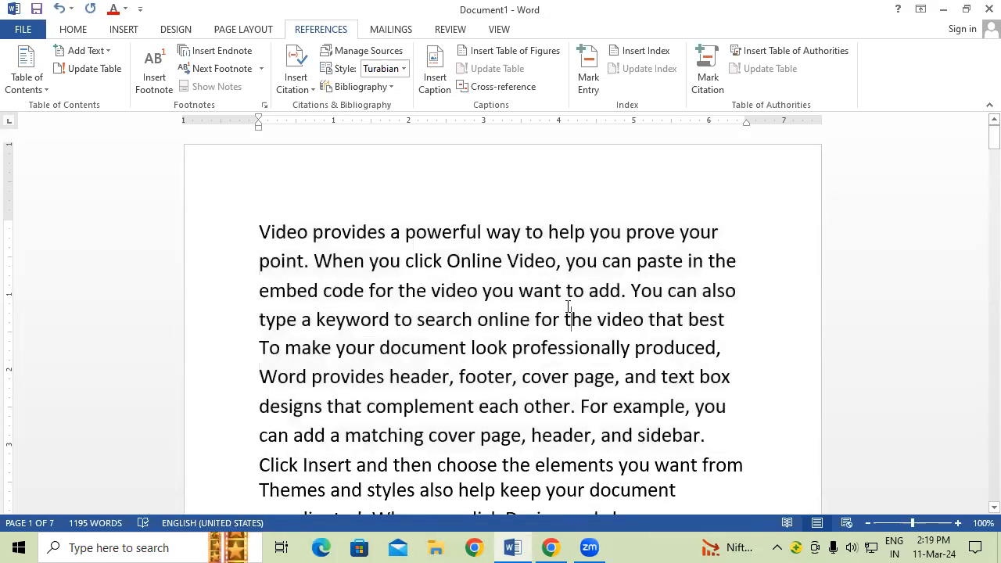
click(600, 262)
text(C)
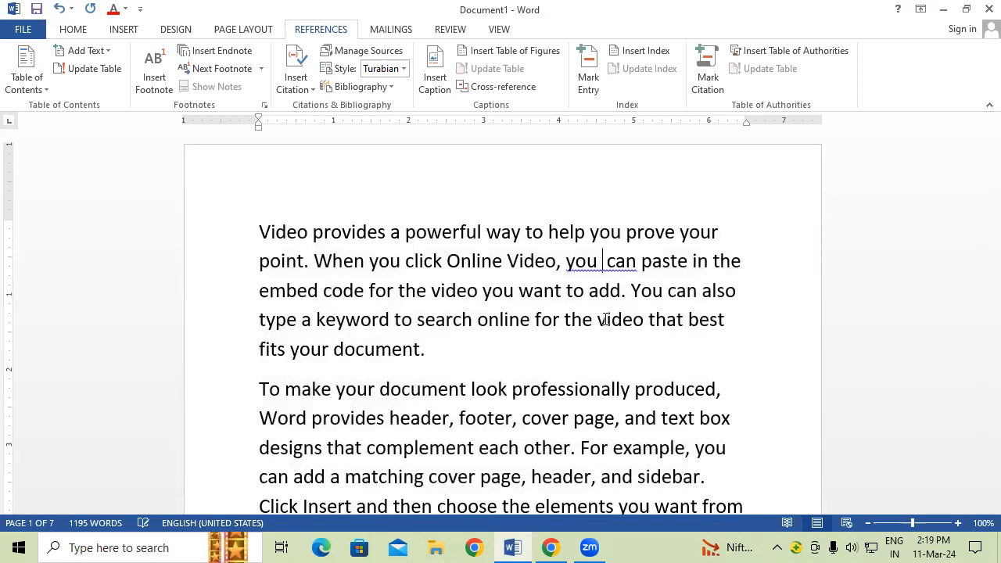
text(PU)
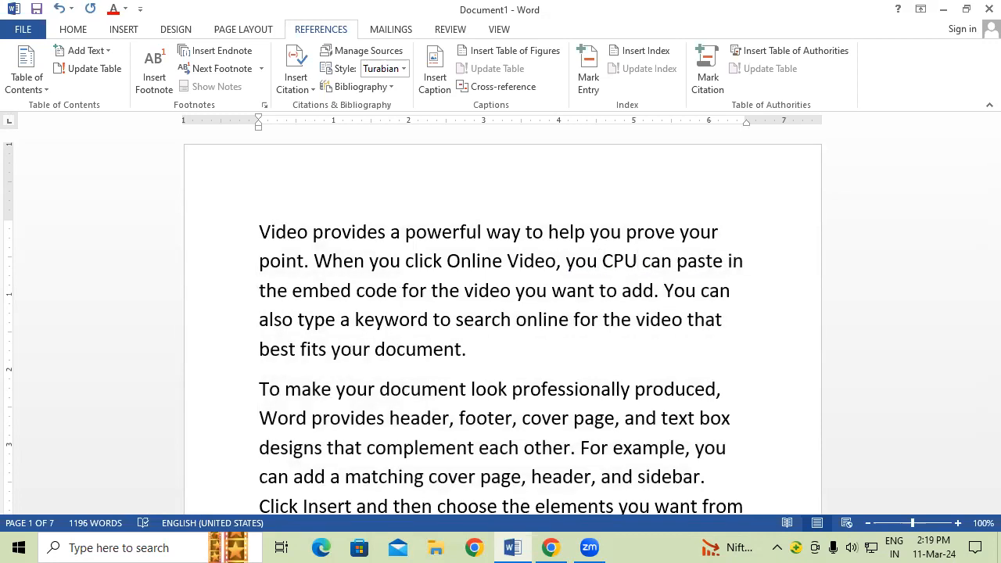
click(553, 294)
text(MOUSE)
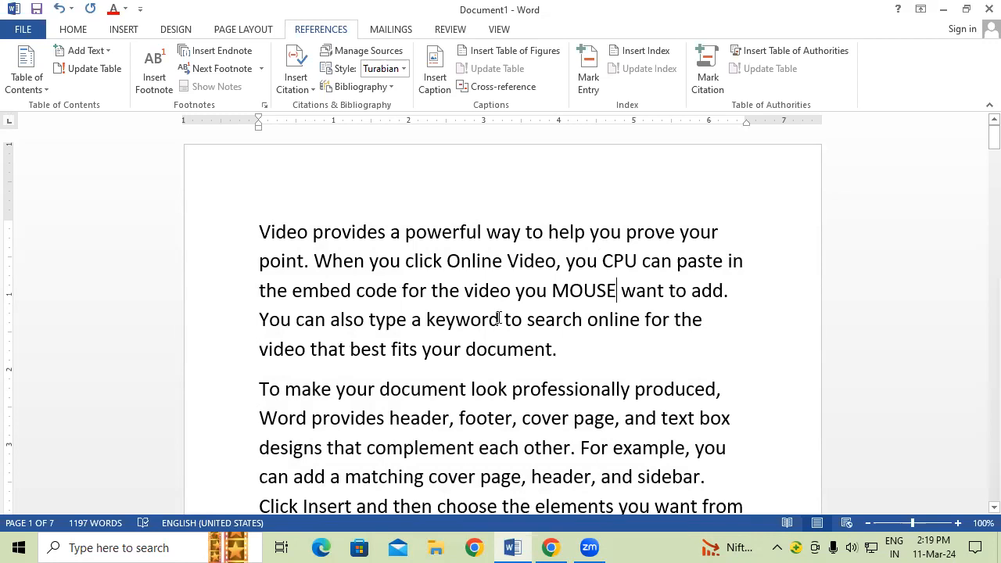
click(500, 319)
text(KEYBOARD)
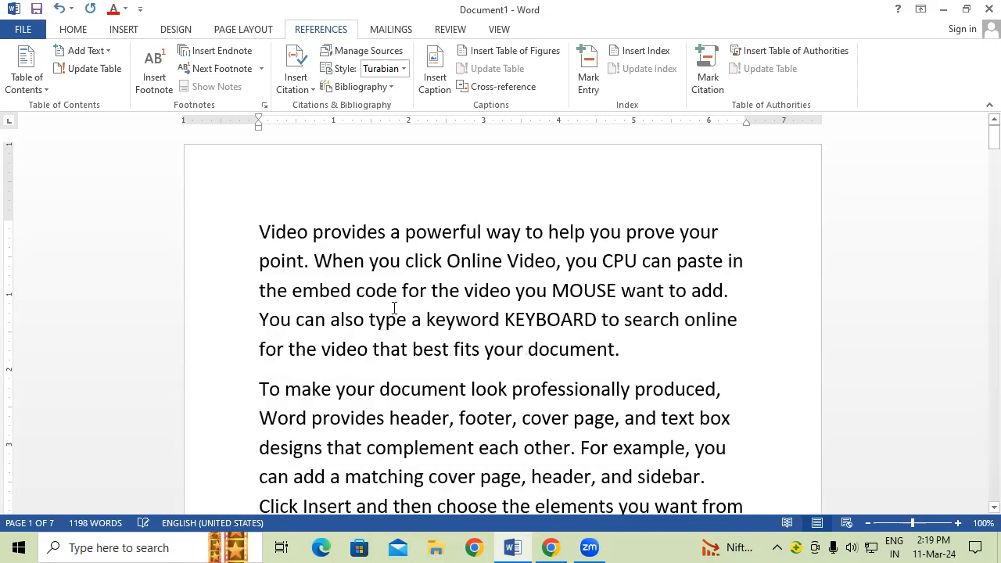
click(368, 262)
text(RAM)
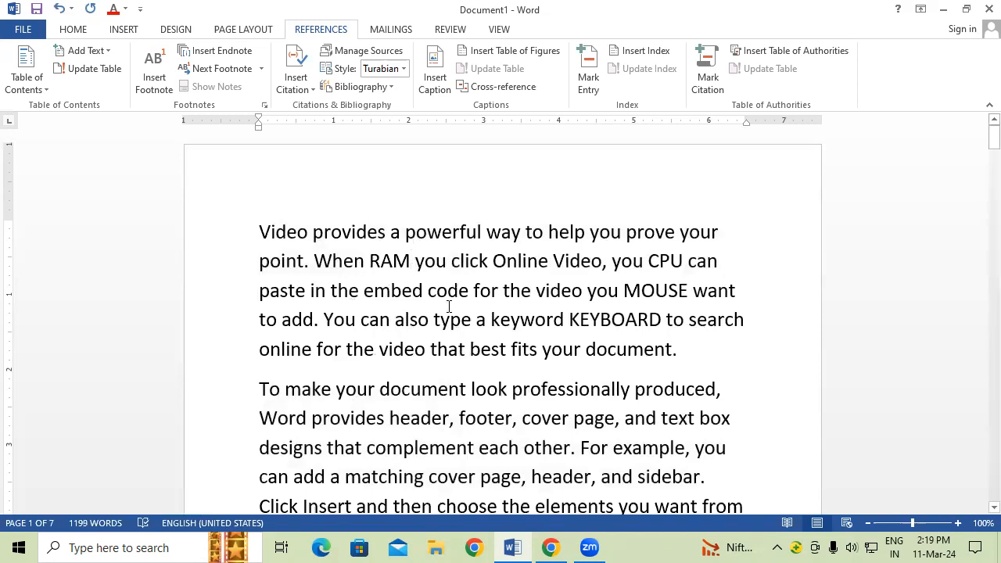
drag(449, 290, 473, 321)
drag(371, 261, 411, 260)
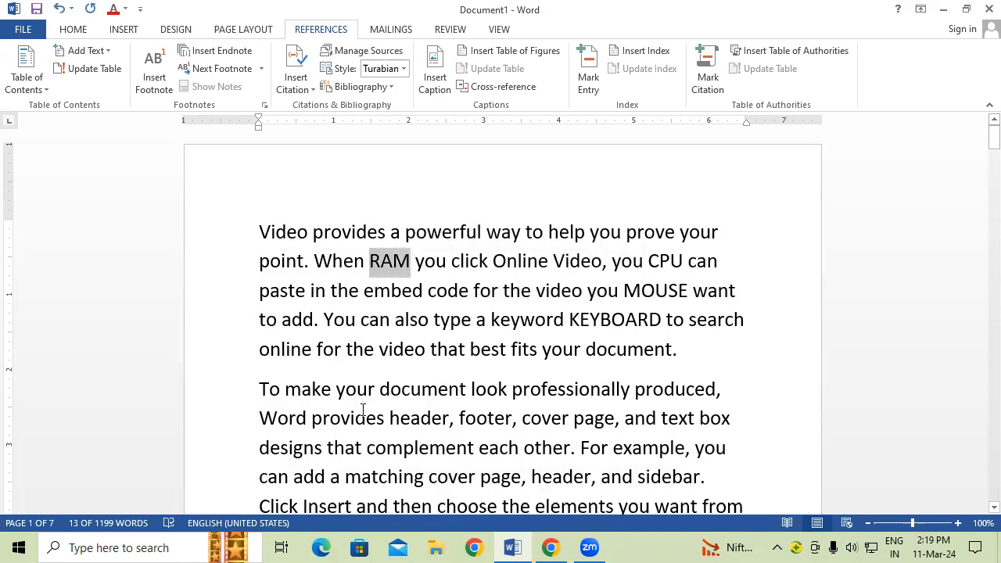
Step: Make RAM larger, red and bold
key(ctrl+shift+period)
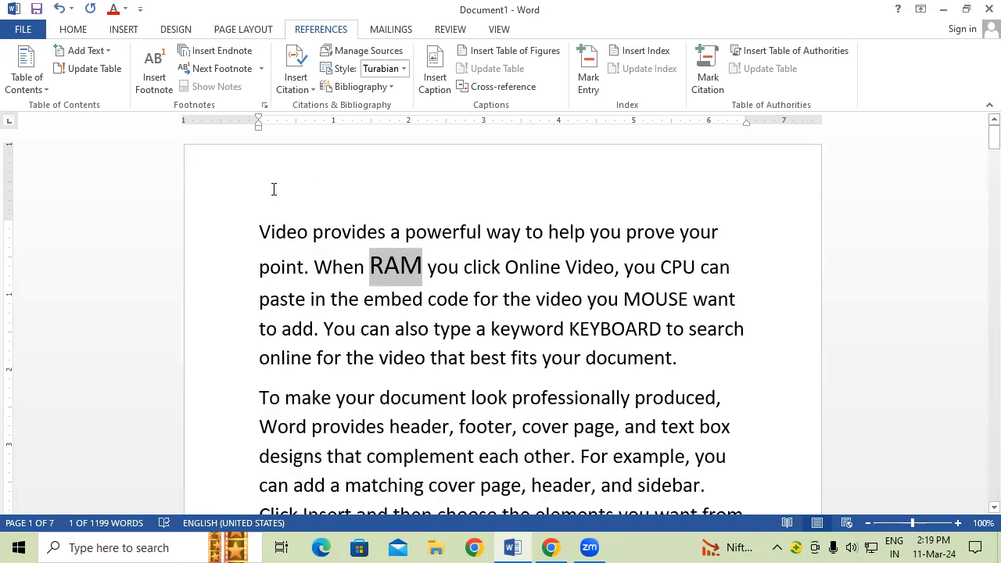
click(85, 33)
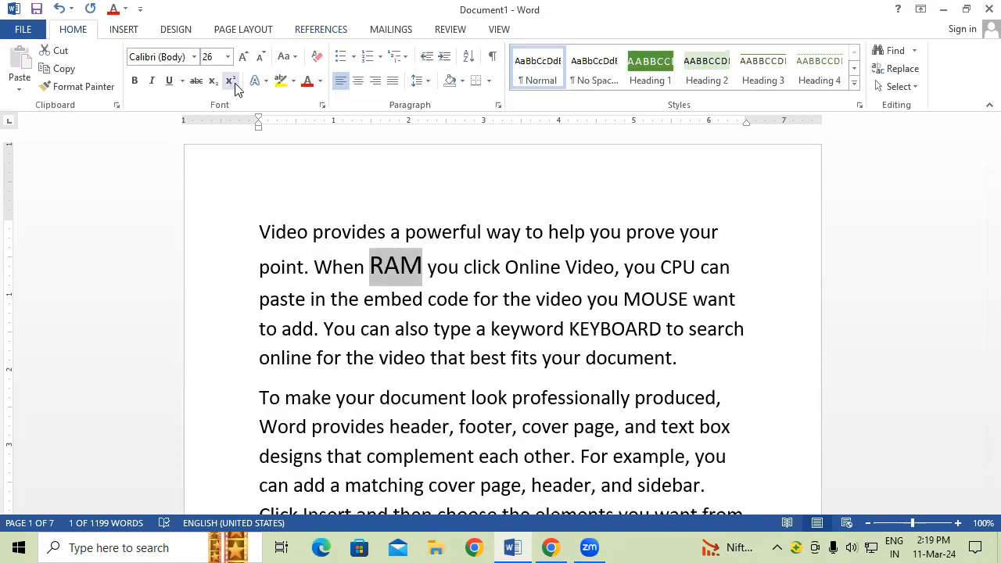
click(307, 81)
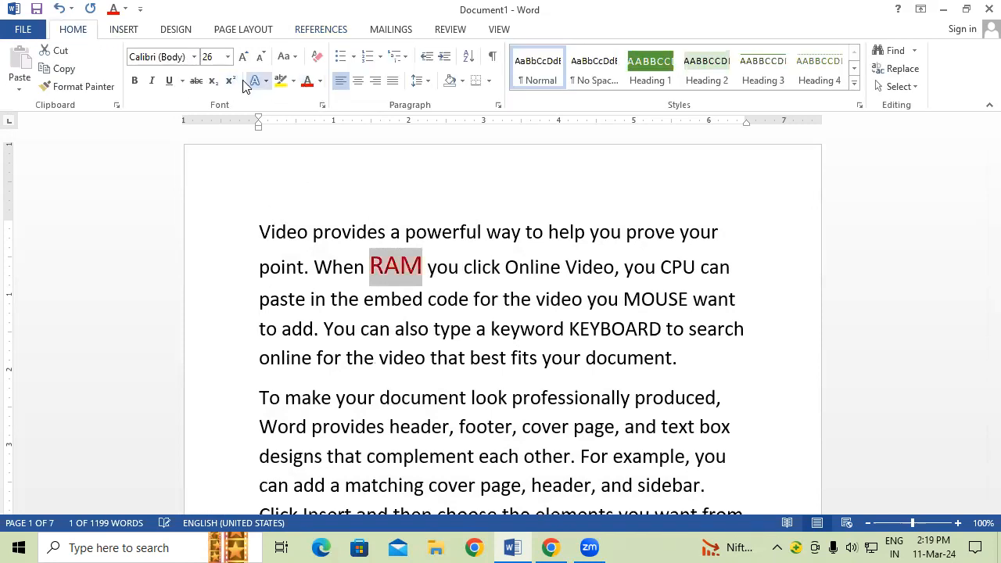
click(133, 81)
Step: Copy RAM's red bold formatting onto MOUSE, KEYBOARD and CPU with Format Painter
click(81, 86)
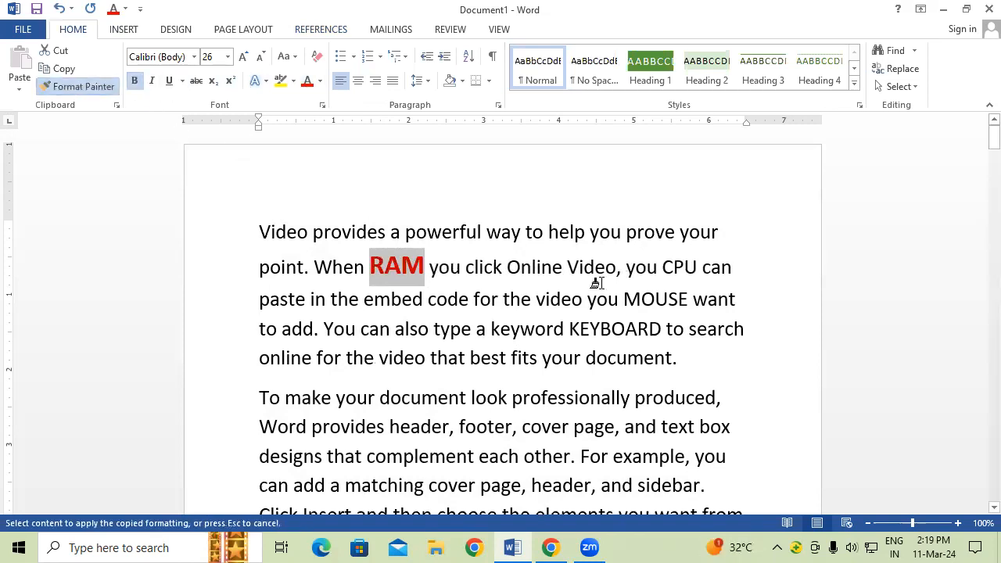
click(622, 300)
drag(622, 300, 693, 300)
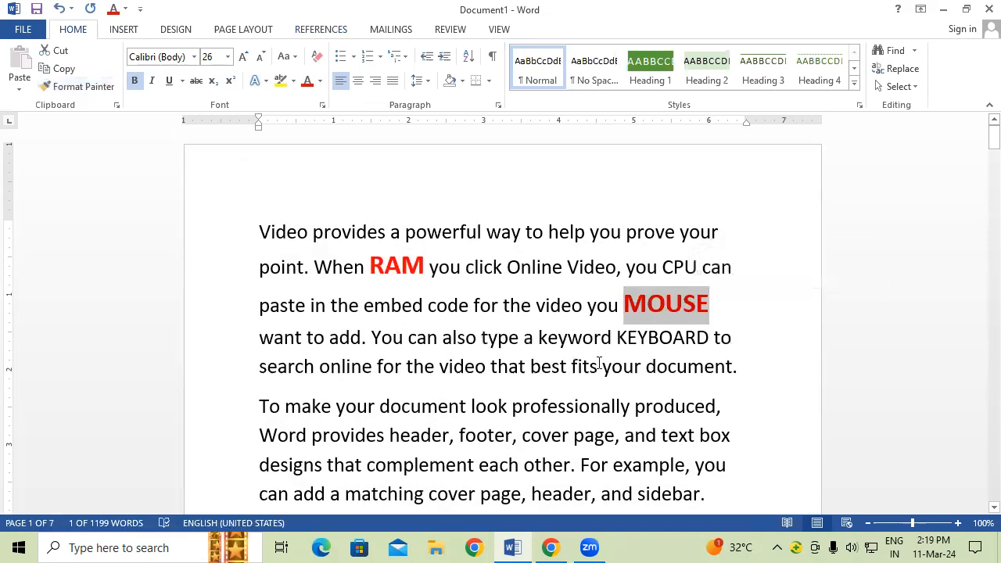
click(76, 87)
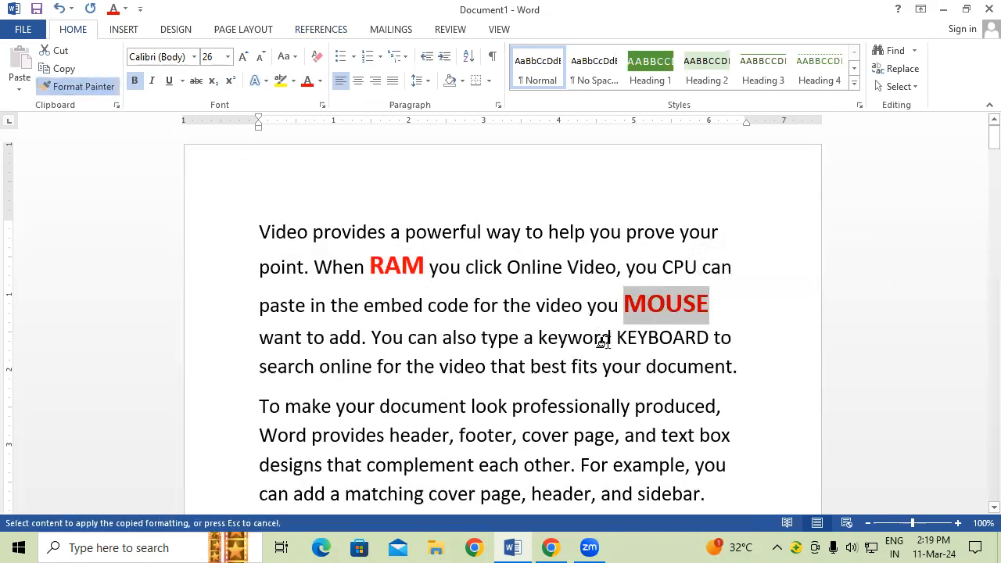
drag(616, 337, 704, 341)
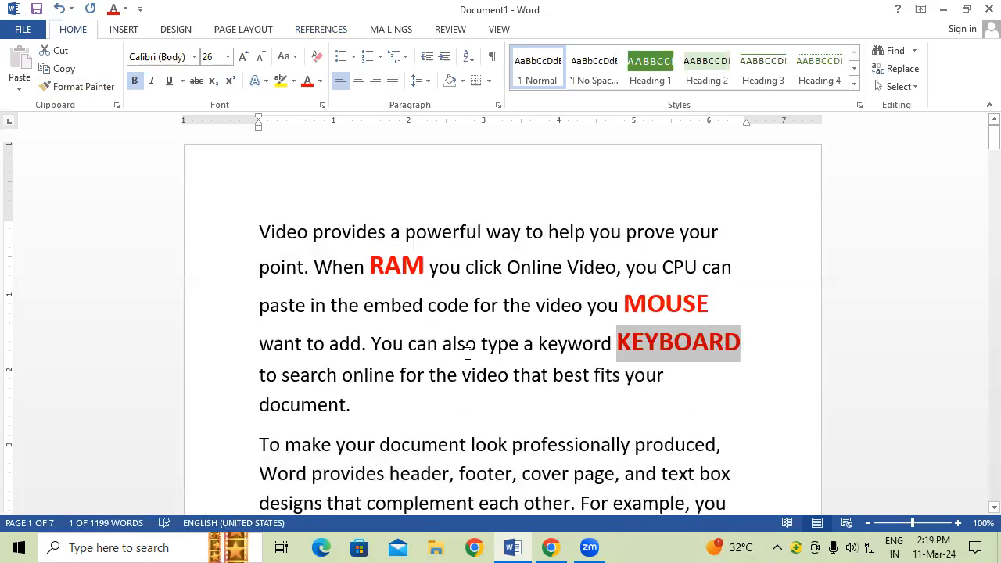
click(72, 87)
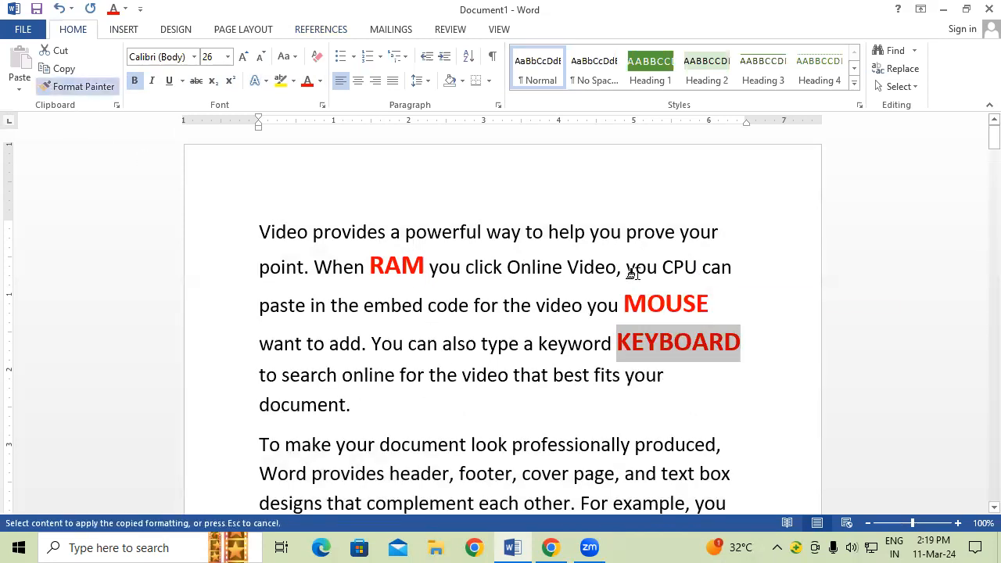
drag(663, 268, 707, 270)
click(775, 338)
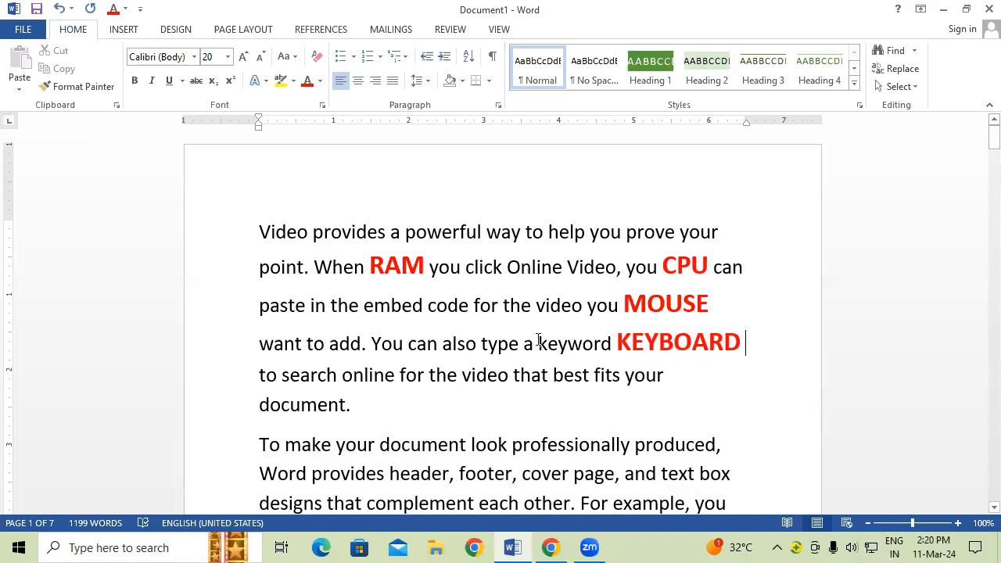
Step: Add footnote 1 to RAM reading 'RANDOM ACCESS MEMORY'
drag(370, 266, 425, 268)
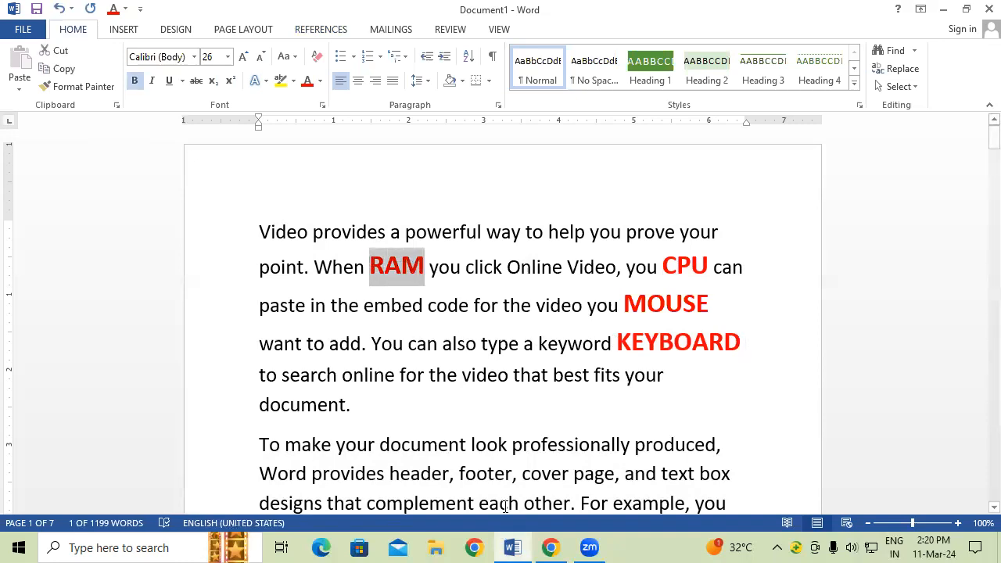
key(ctrl+alt+f)
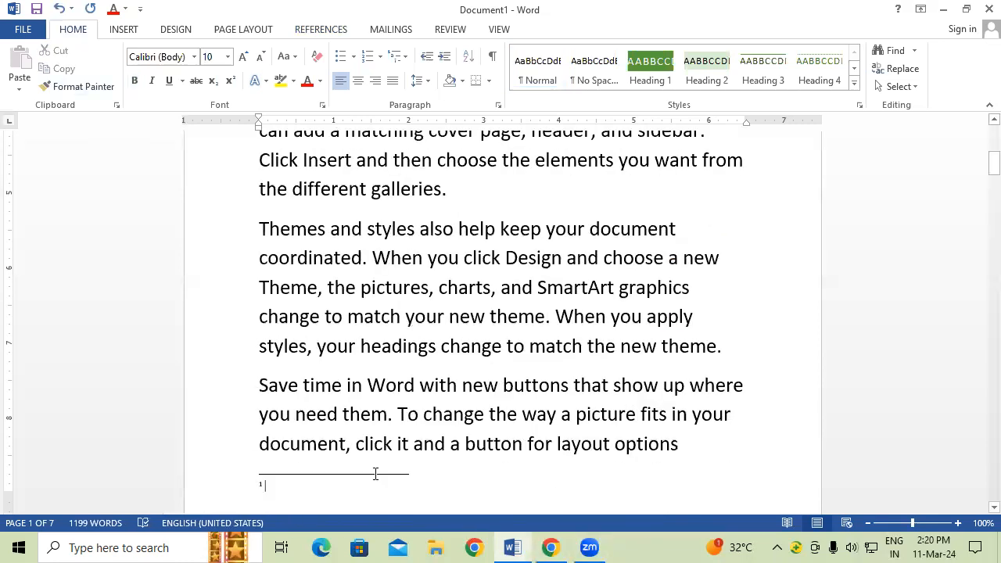
scroll(375, 474, down, 3)
scroll(376, 469, up, 4)
scroll(402, 298, up, 5)
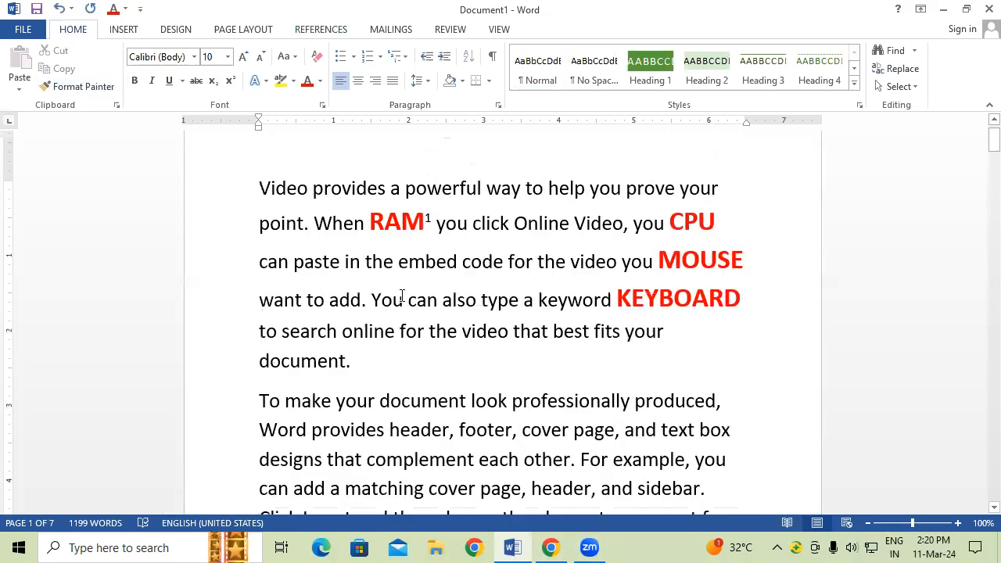
scroll(402, 305, down, 8)
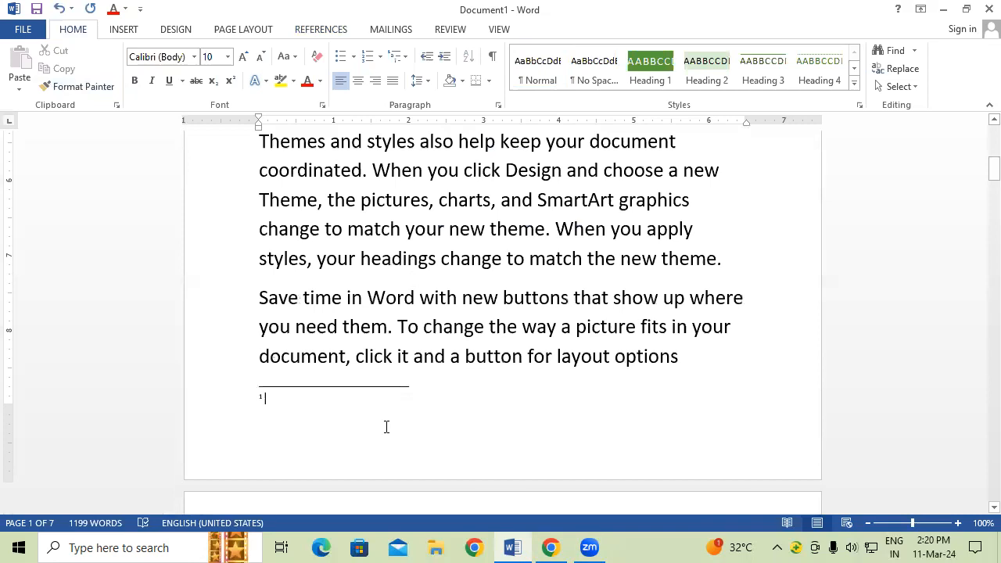
text(RAND)
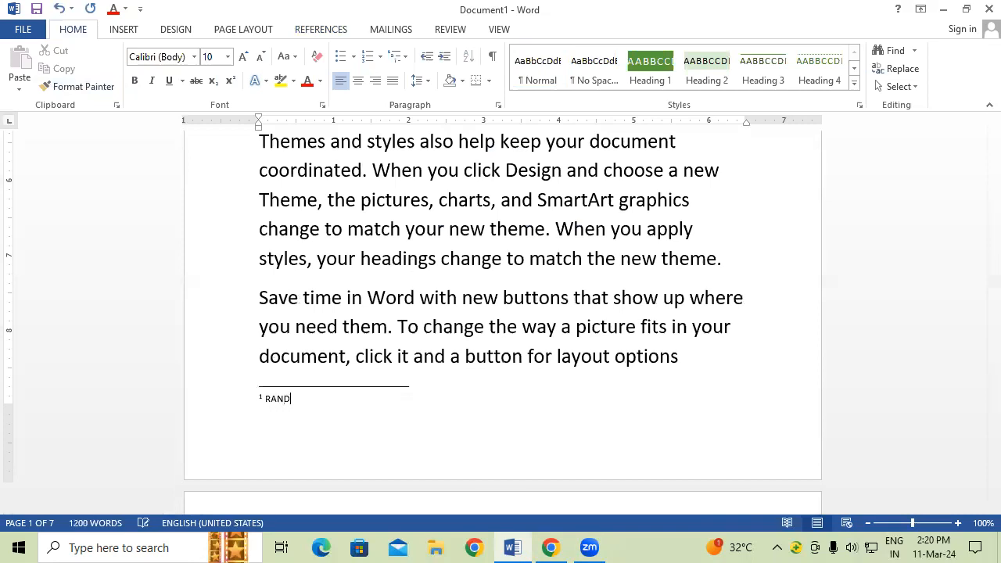
text(OM ACCESS MEMORY)
scroll(404, 415, up, 5)
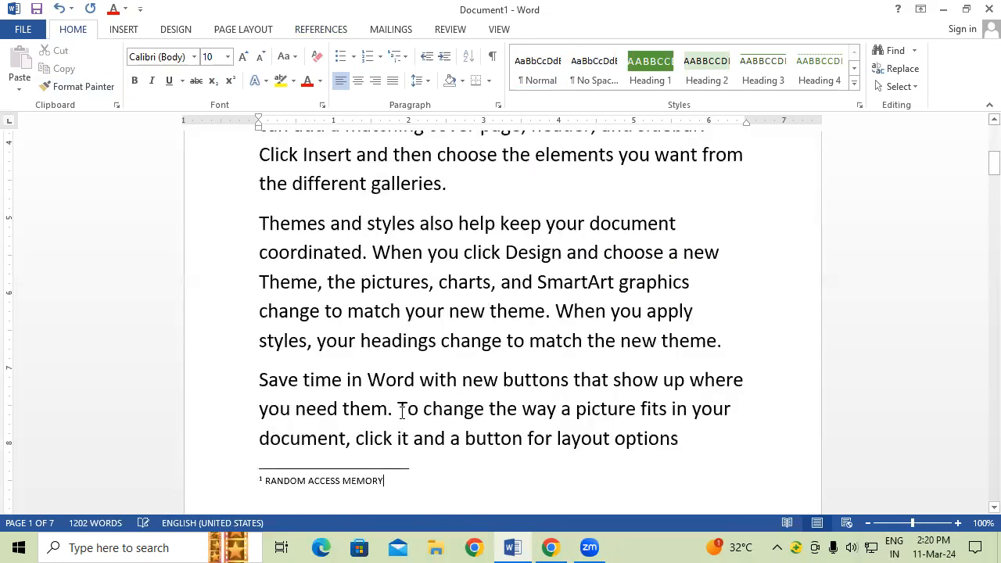
scroll(401, 413, up, 5)
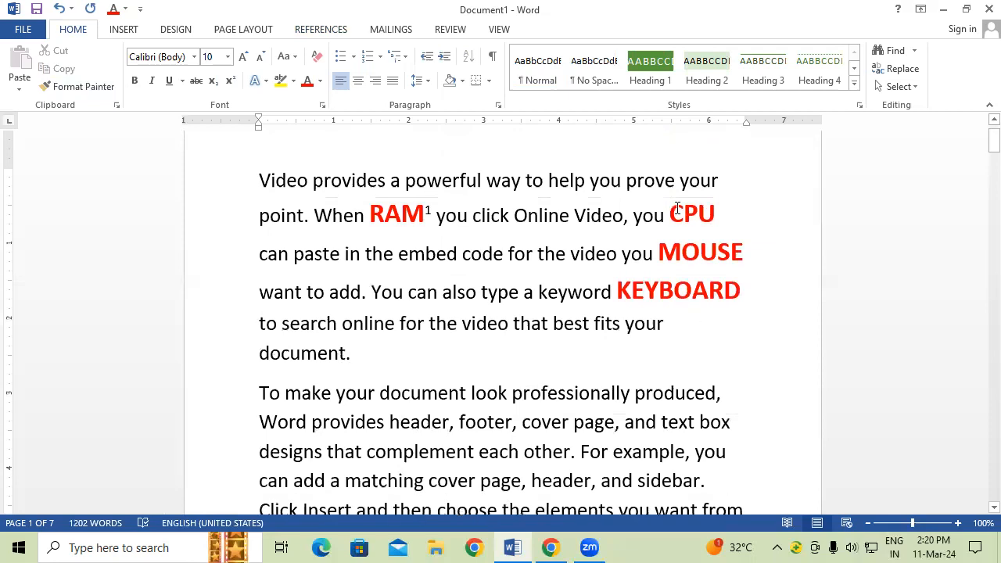
Step: Add a footnote to CPU reading 'PROCESSING DEVICE'
drag(672, 211, 702, 216)
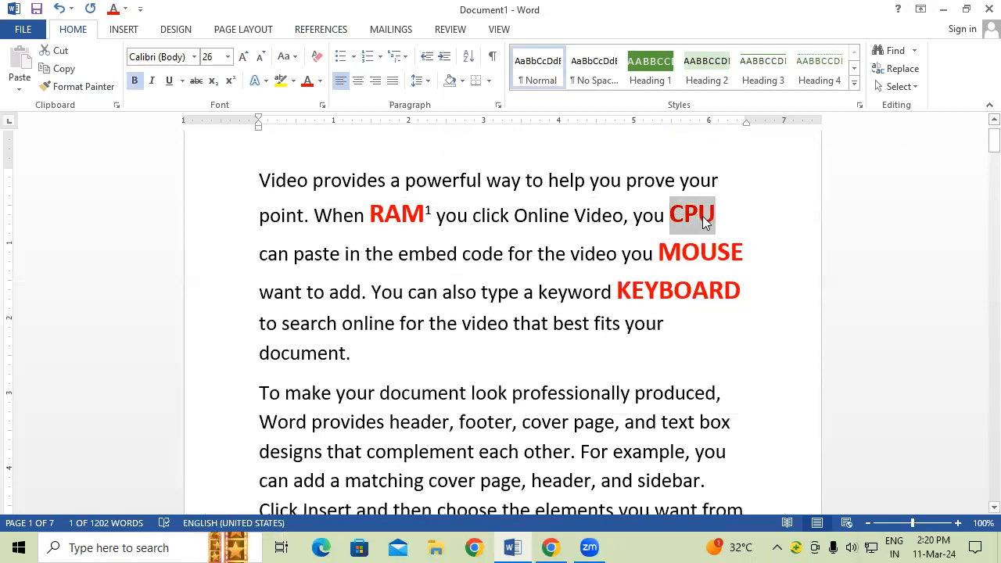
key(ctrl+alt+f)
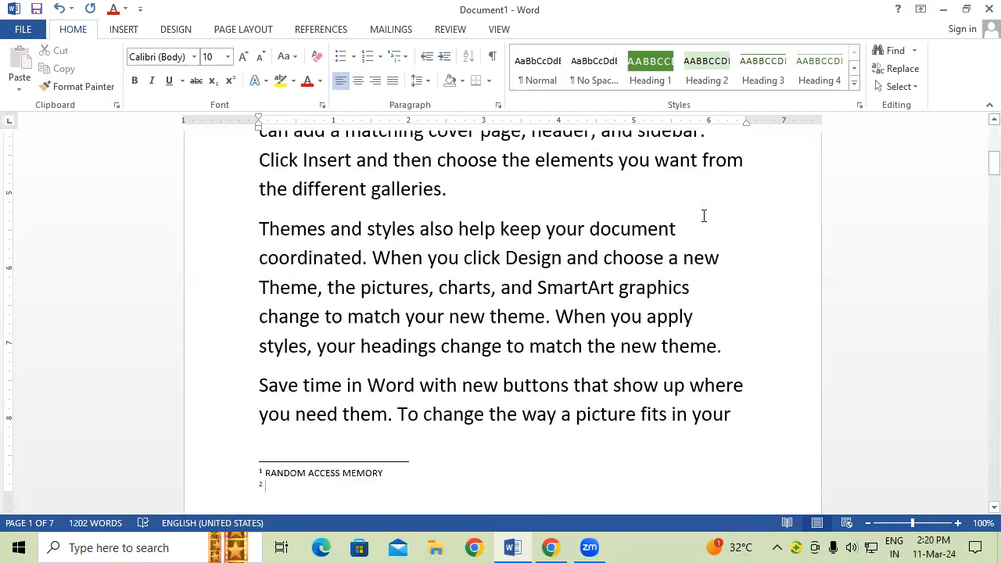
text(PROC)
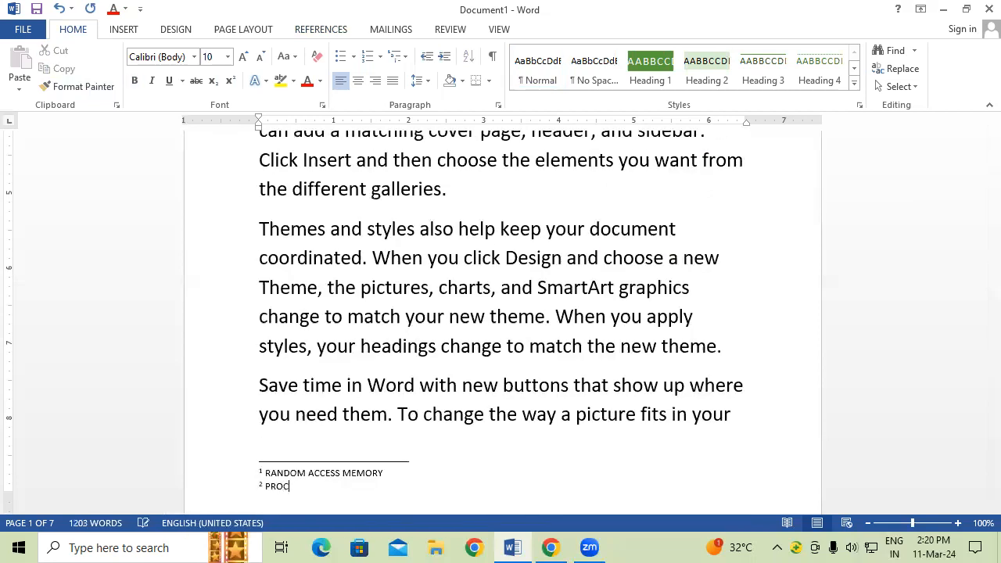
text(ESSING DEVICE)
click(754, 87)
scroll(623, 327, up, 8)
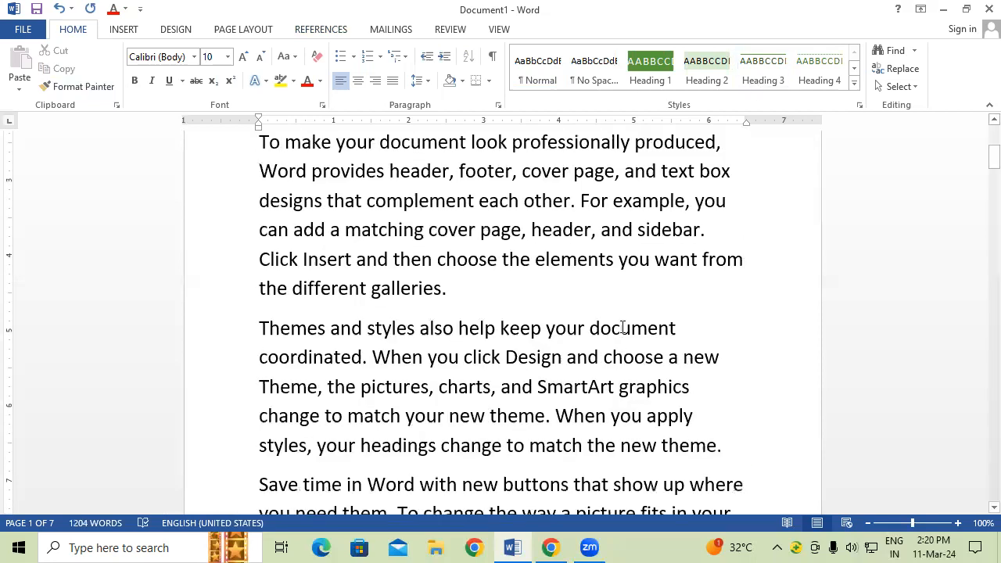
Step: Add footnote 3 to MOUSE reading 'POINTING INPUT DEVICE'
drag(661, 264, 748, 264)
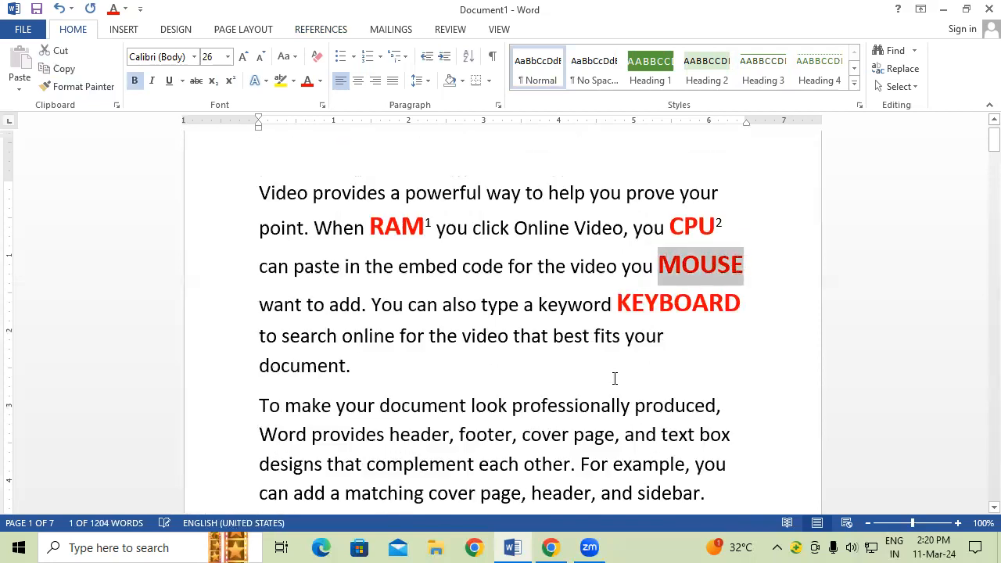
key(ctrl+alt+f)
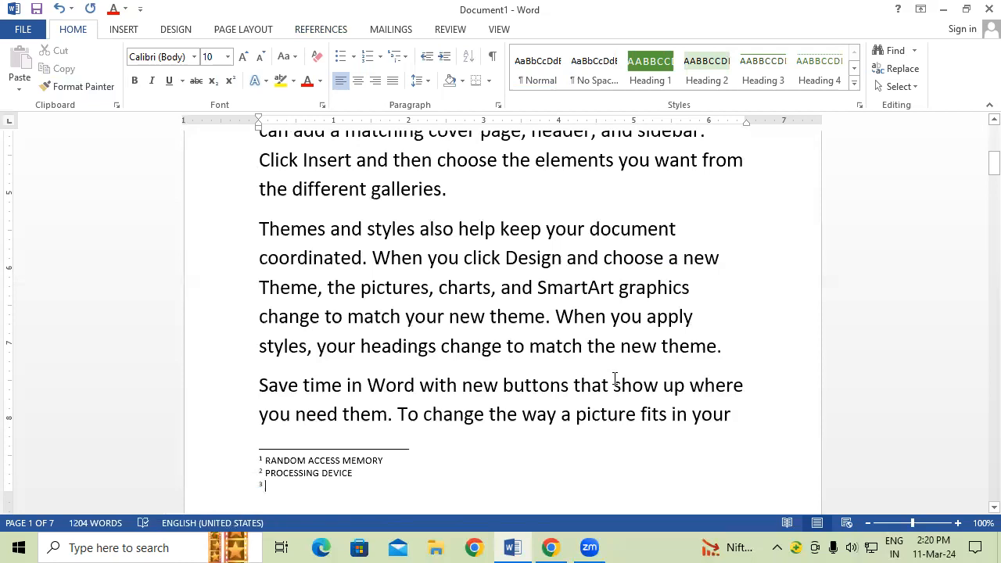
text(POIN)
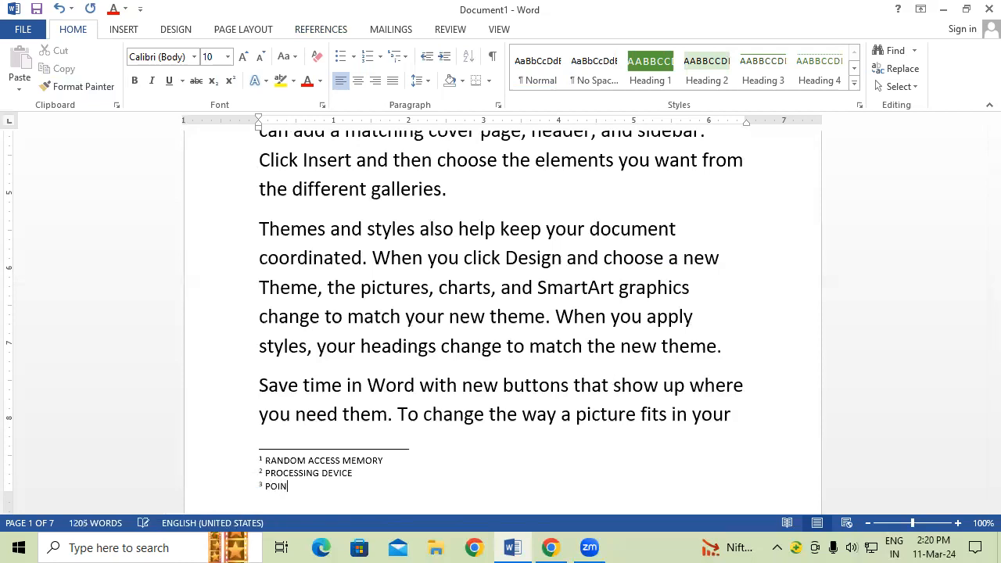
text(TING INPUT DEVICE)
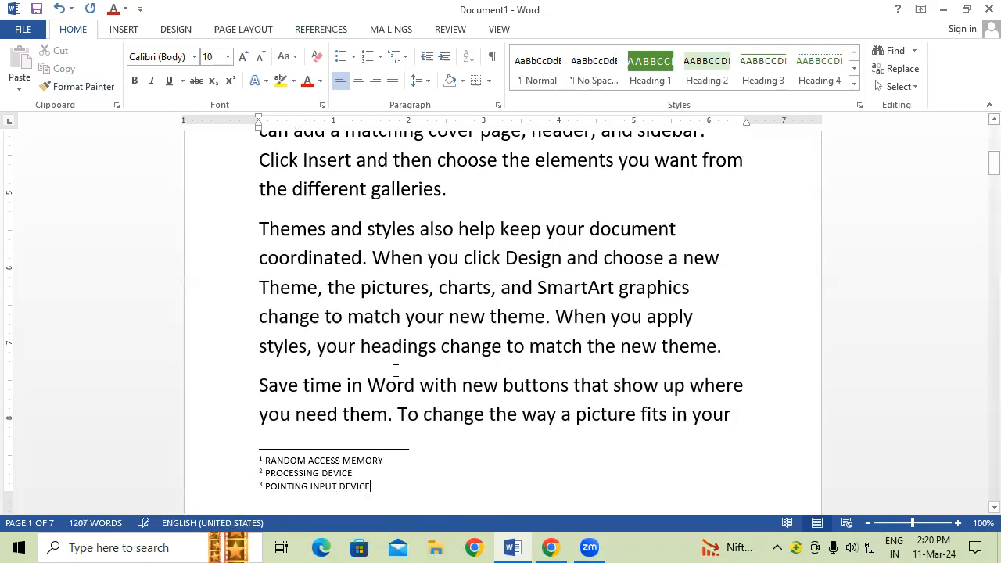
scroll(396, 370, up, 1)
scroll(396, 370, up, 4)
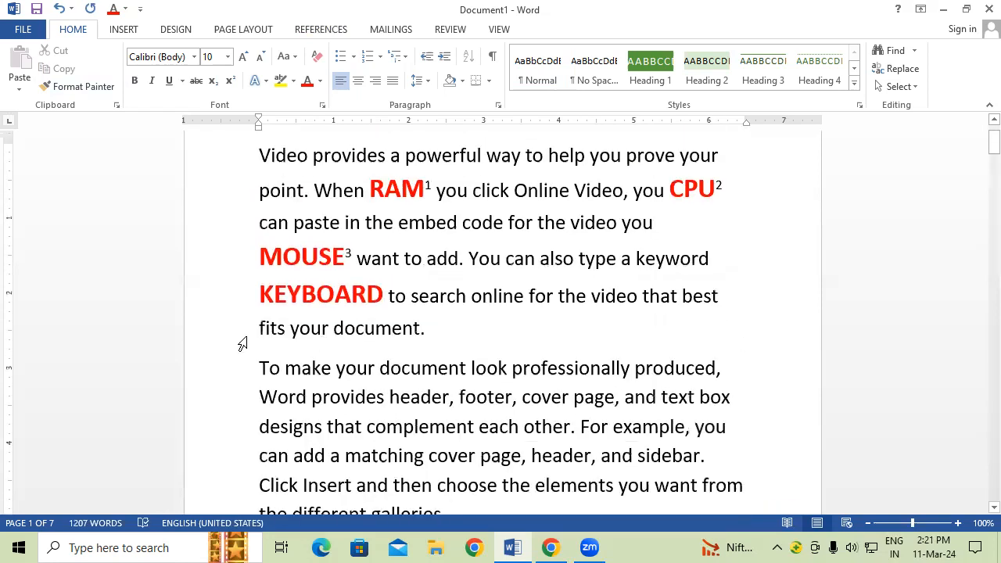
Step: Add footnote 4 to KEYBOARD reading 'INPUT DEVICE'
drag(260, 296, 383, 305)
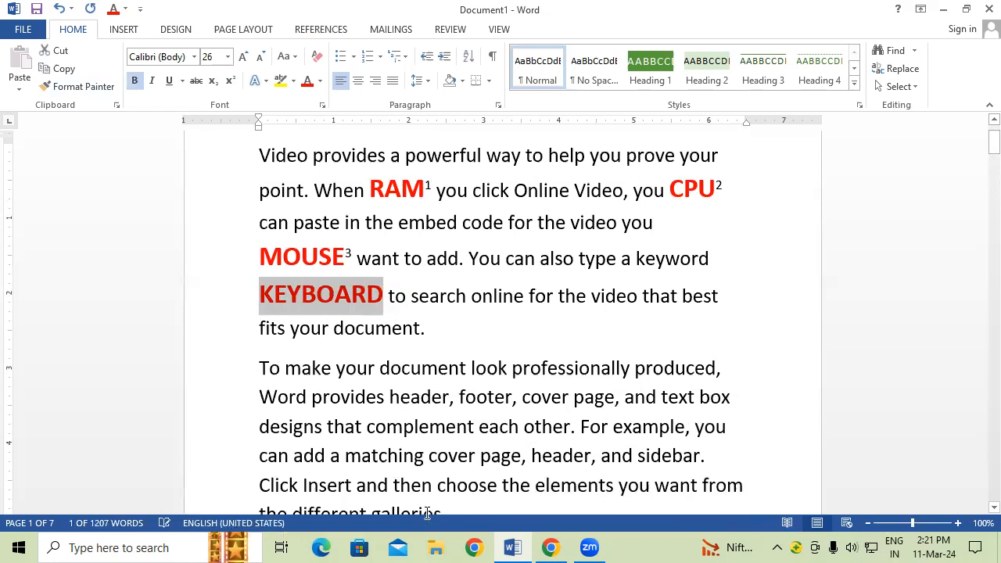
key(ctrl+alt+f)
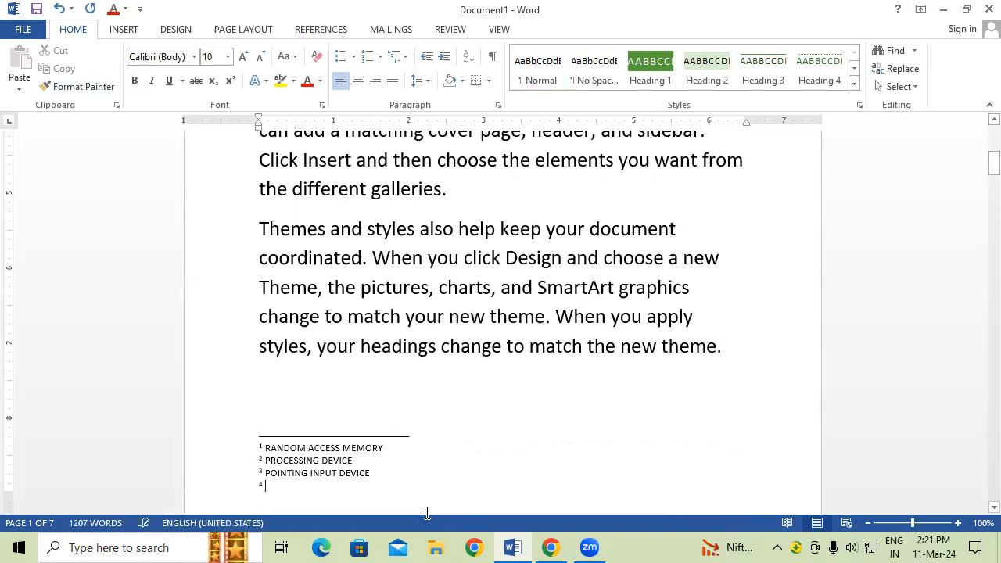
text(INPU)
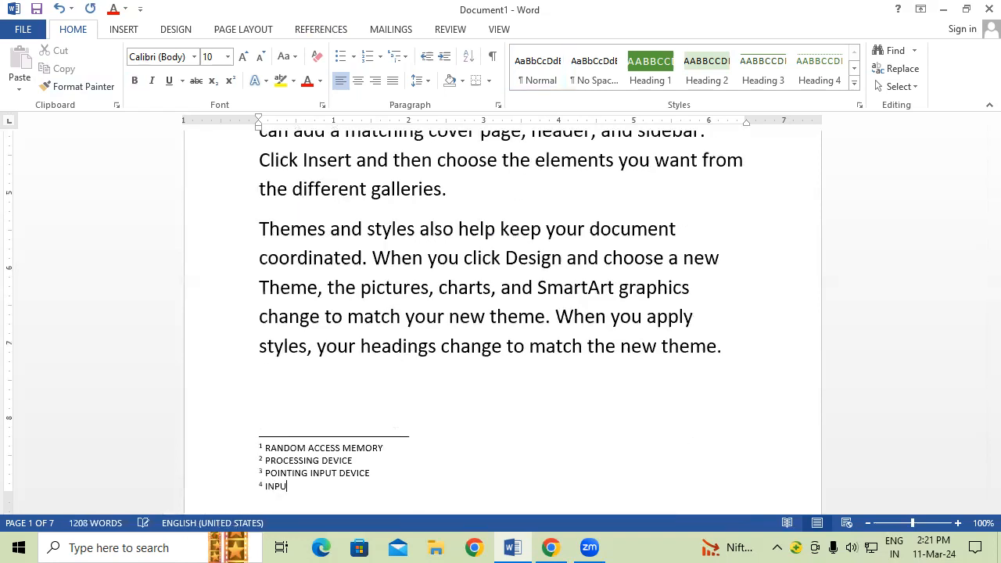
text(T DEVICE)
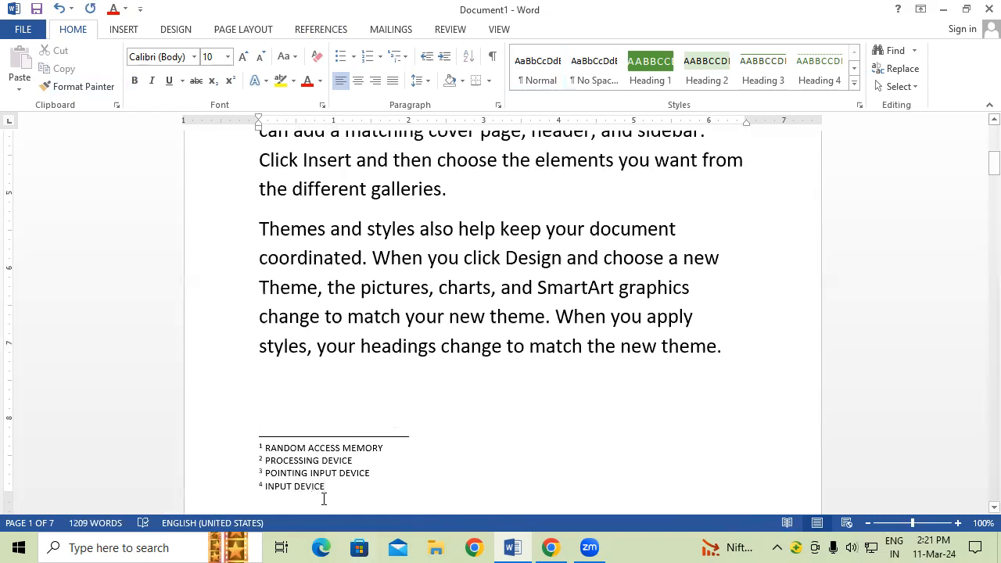
Step: Enlarge the text of all four footnotes to 22 pt
drag(327, 487, 219, 458)
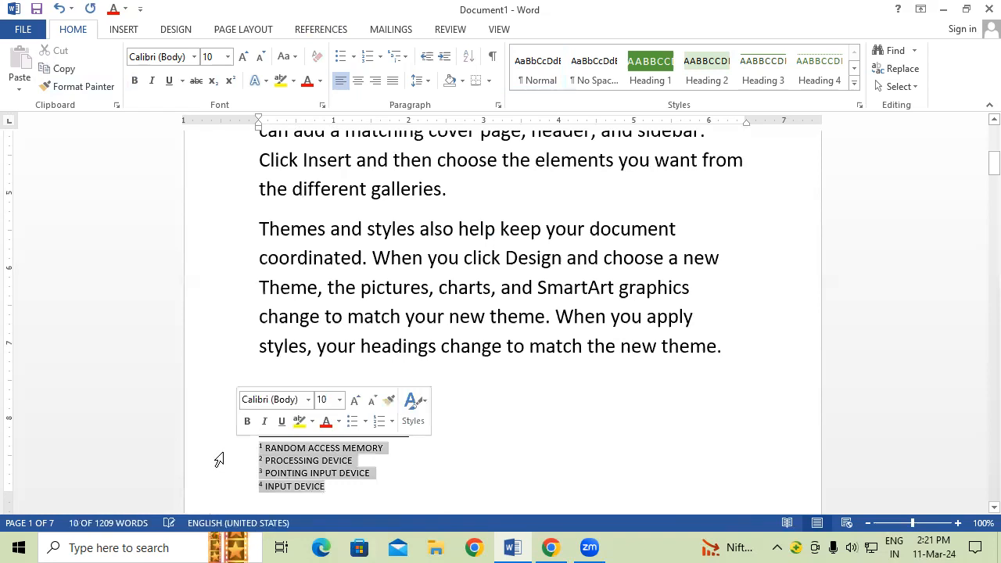
key(ctrl+])
key(ctrl+])
key(ctrl+])
key(ctrl+])
key(ctrl+])
key(ctrl+])
key(ctrl+])
key(ctrl+])
key(ctrl+])
key(ctrl+])
key(ctrl+])
key(ctrl+])
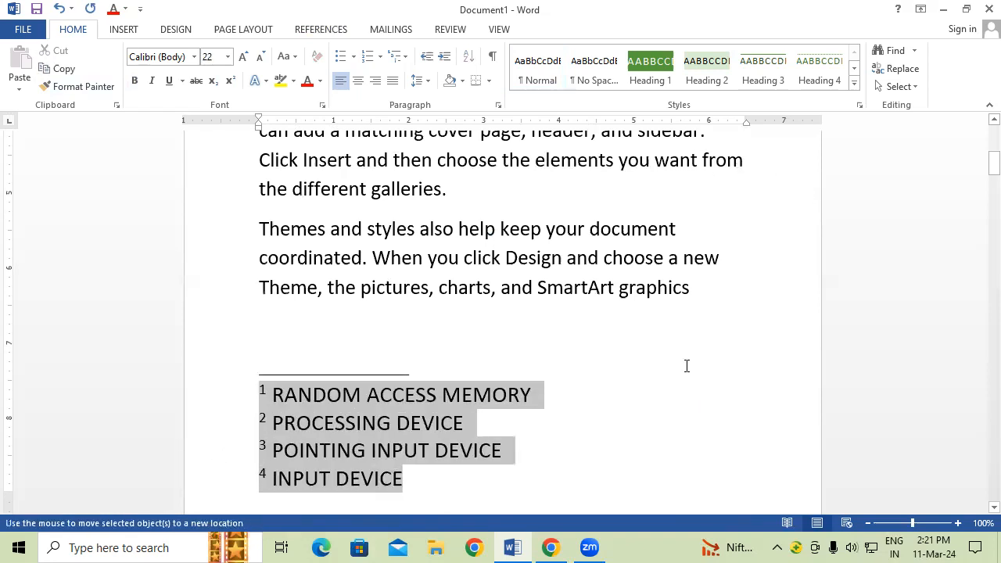
click(661, 366)
scroll(376, 336, up, 5)
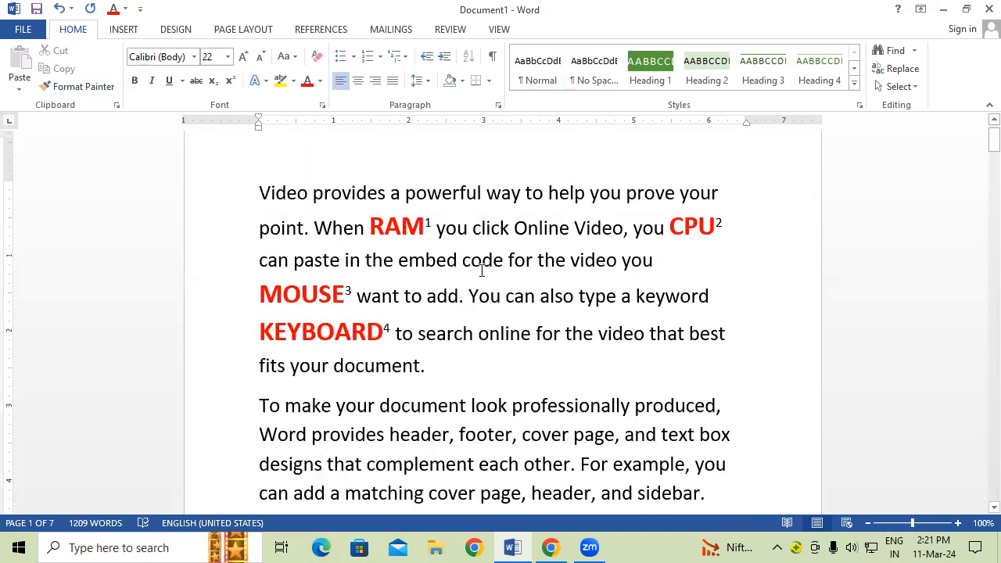
mouse_move(428, 225)
scroll(473, 305, down, 3)
scroll(468, 324, down, 1)
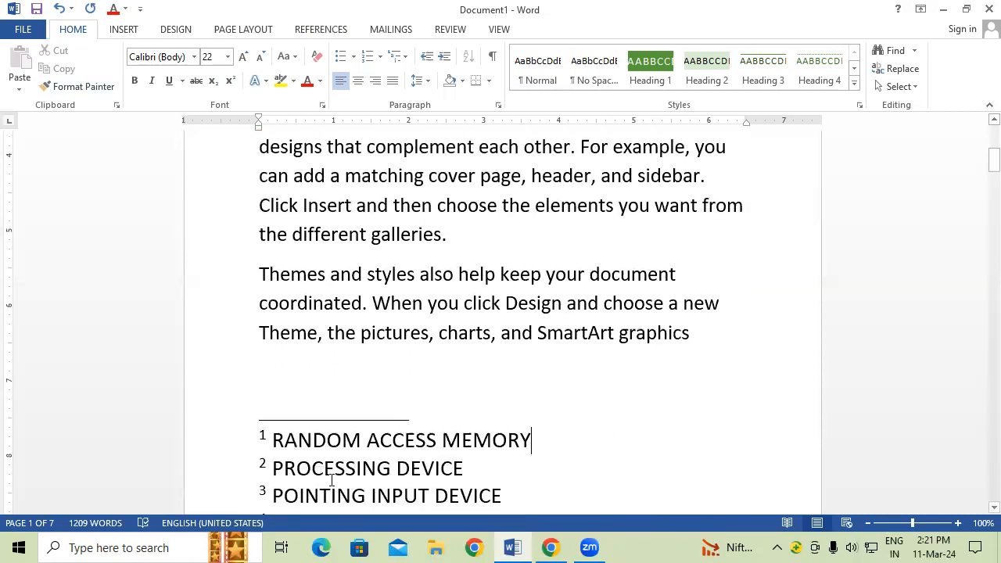
scroll(444, 389, up, 1)
scroll(444, 389, up, 3)
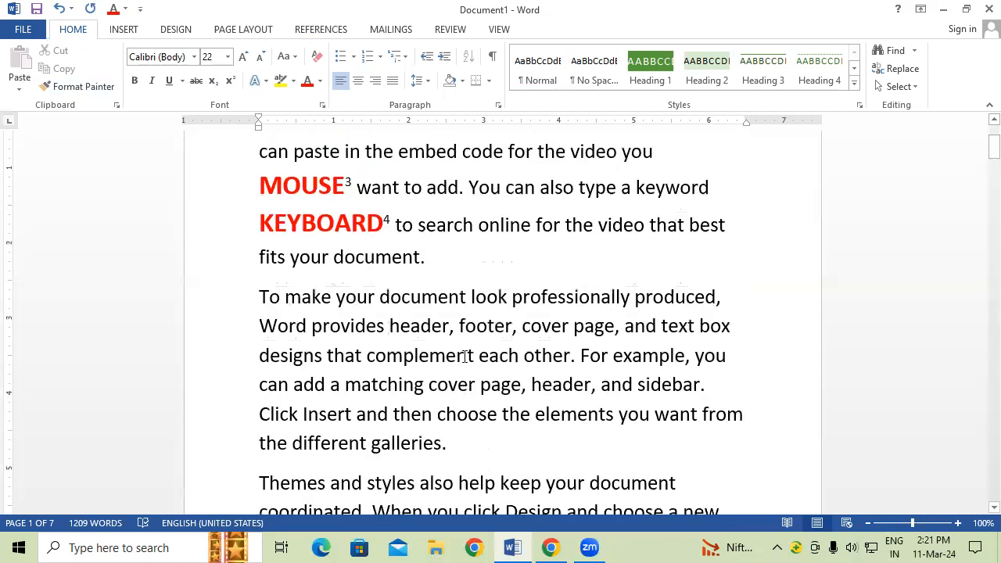
mouse_move(721, 268)
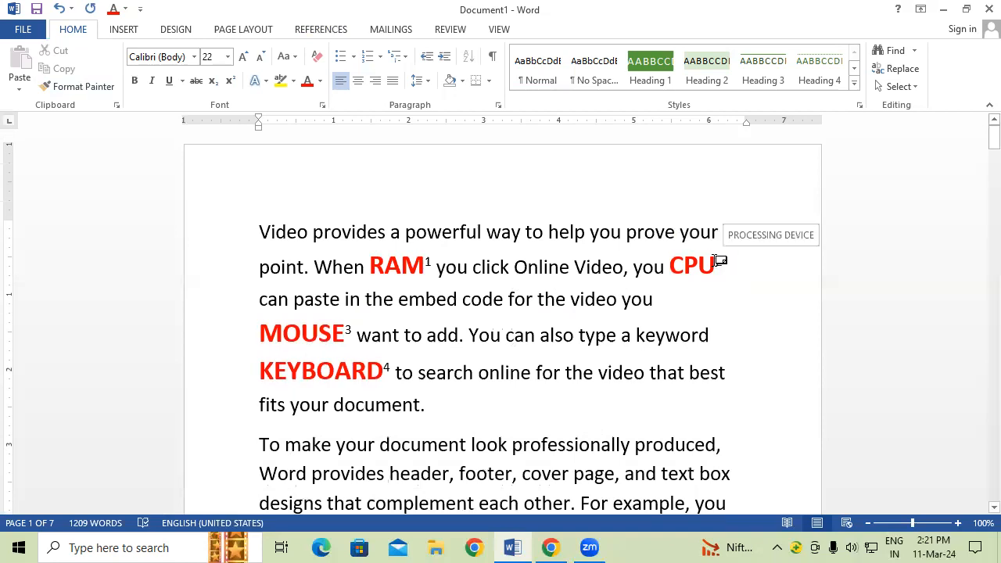
mouse_move(344, 332)
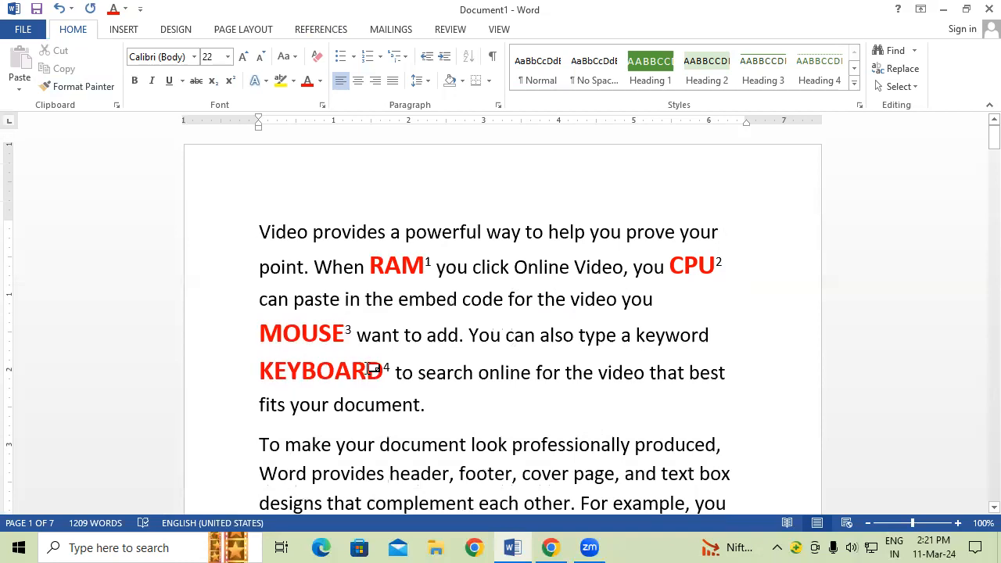
mouse_move(373, 370)
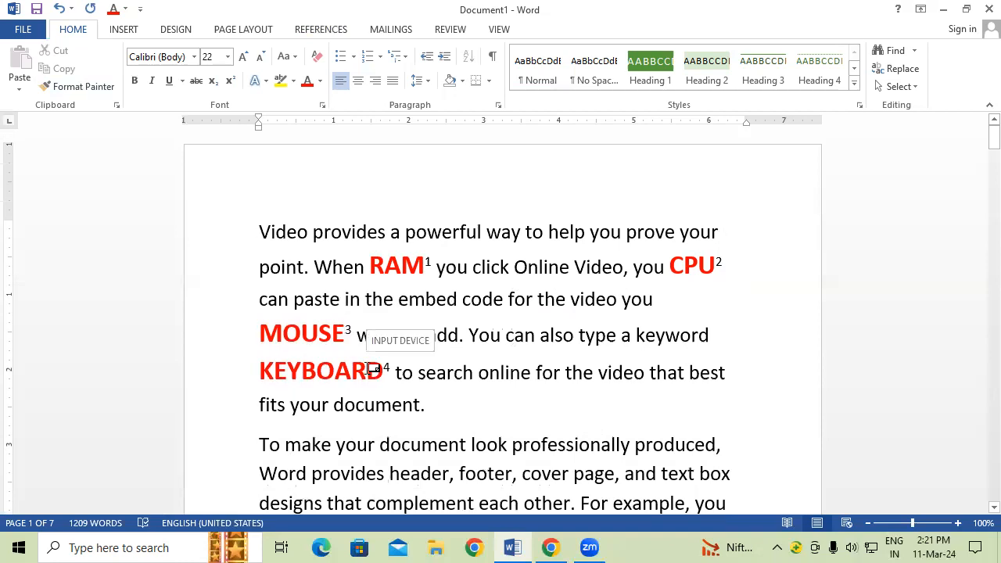
scroll(372, 369, down, 4)
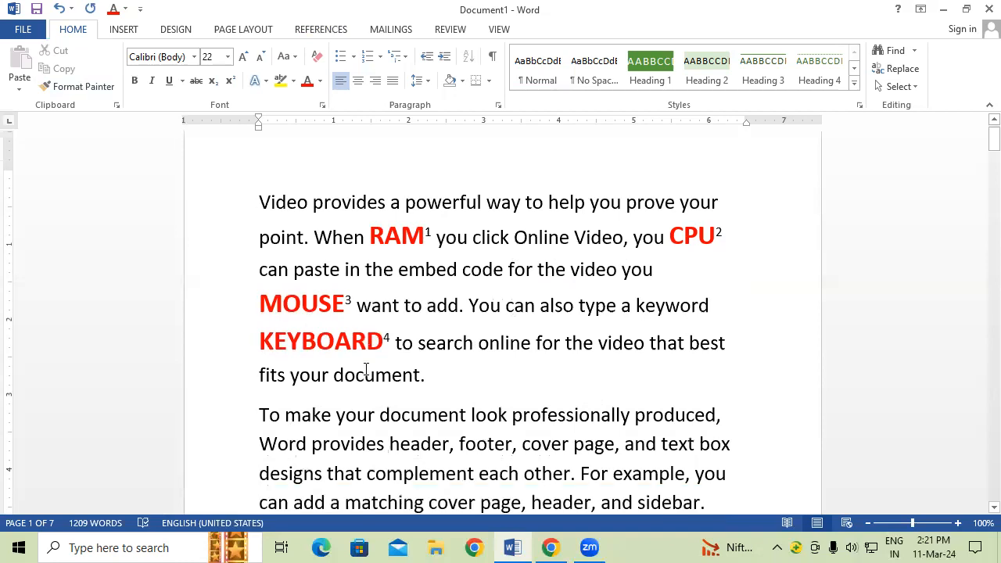
scroll(358, 379, down, 1)
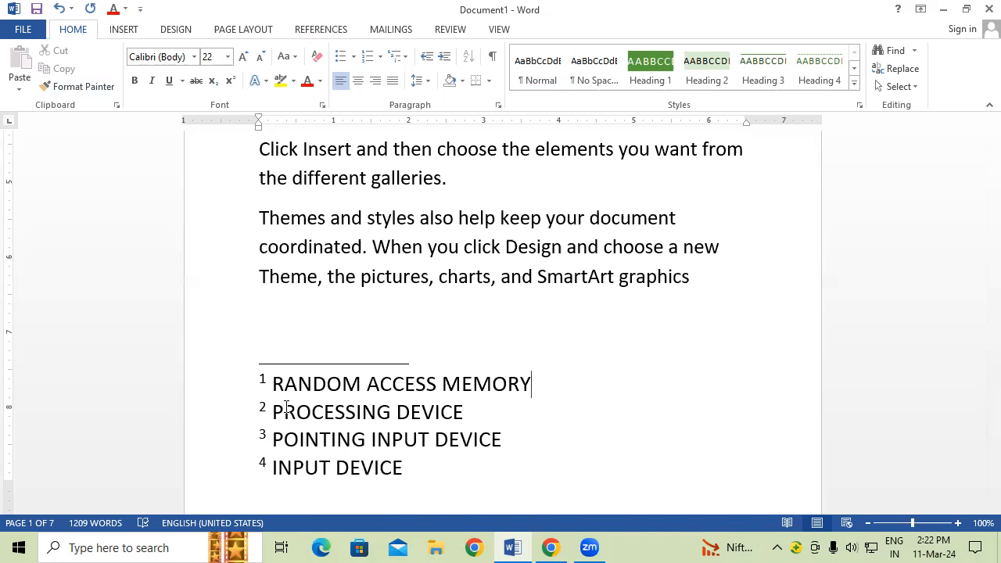
scroll(286, 407, up, 2)
scroll(286, 406, up, 5)
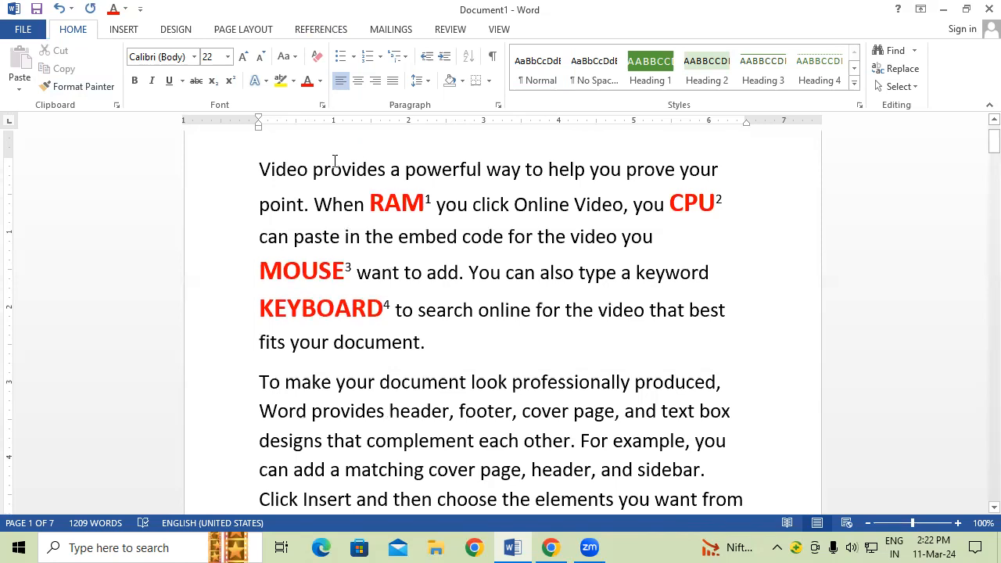
scroll(335, 162, up, 1)
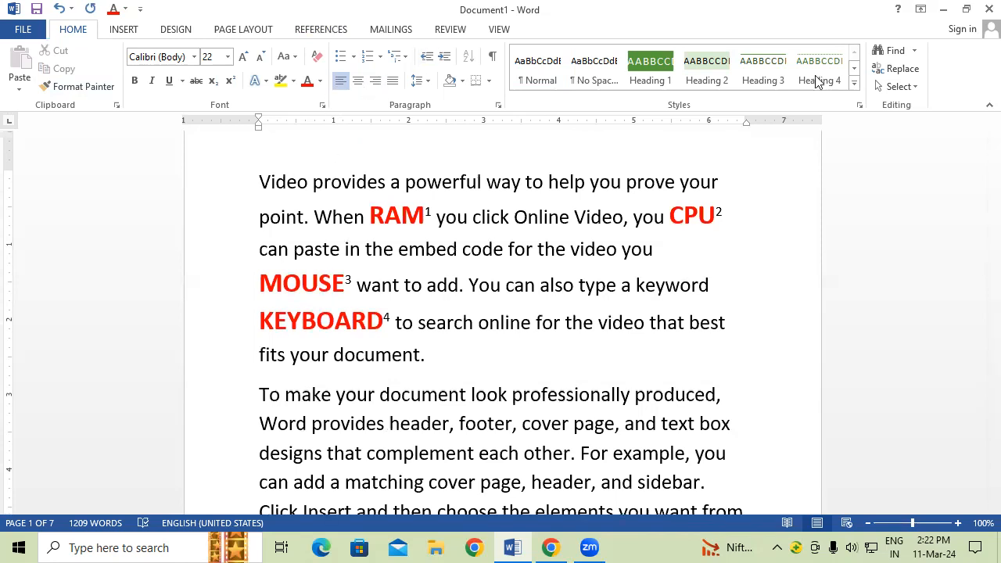
Step: Step through footnotes 1–4 after RAM, CPU, MOUSE and KEYBOARD using Next Footnote
click(372, 215)
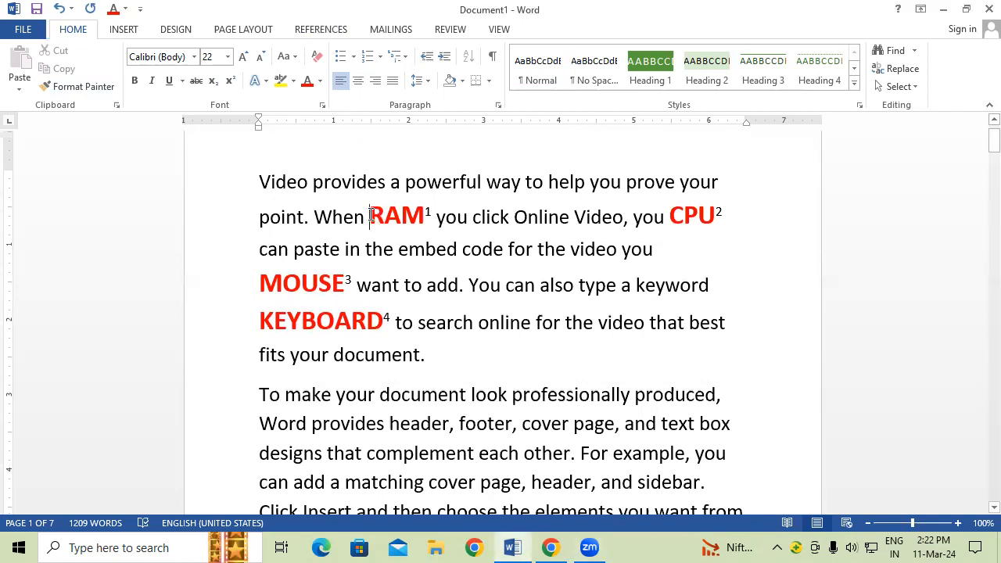
click(309, 32)
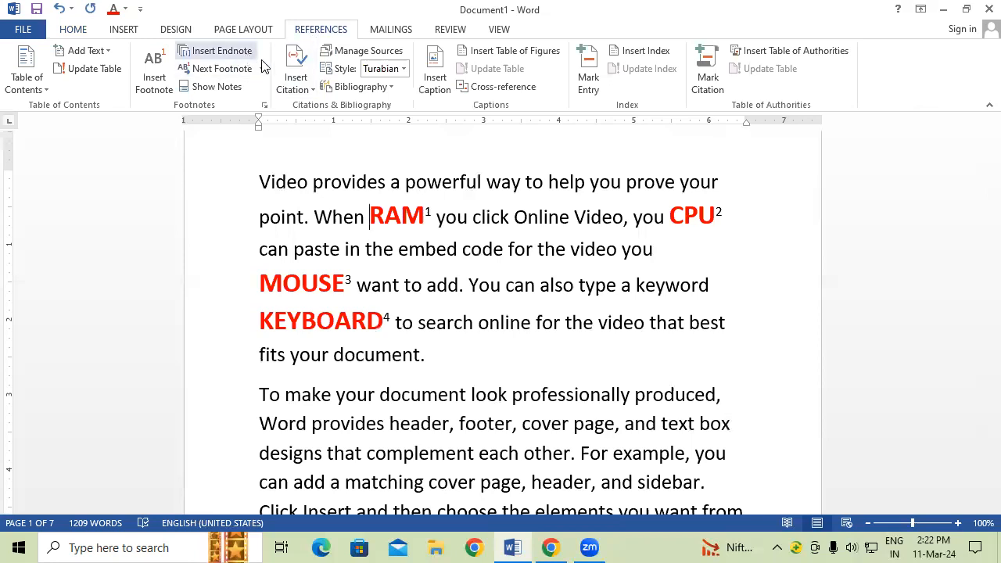
click(263, 68)
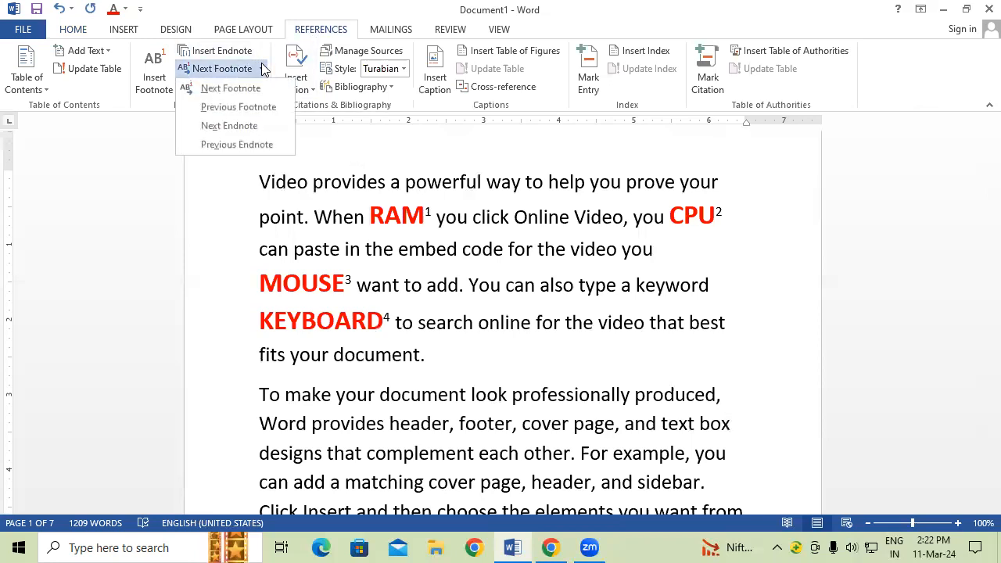
click(373, 219)
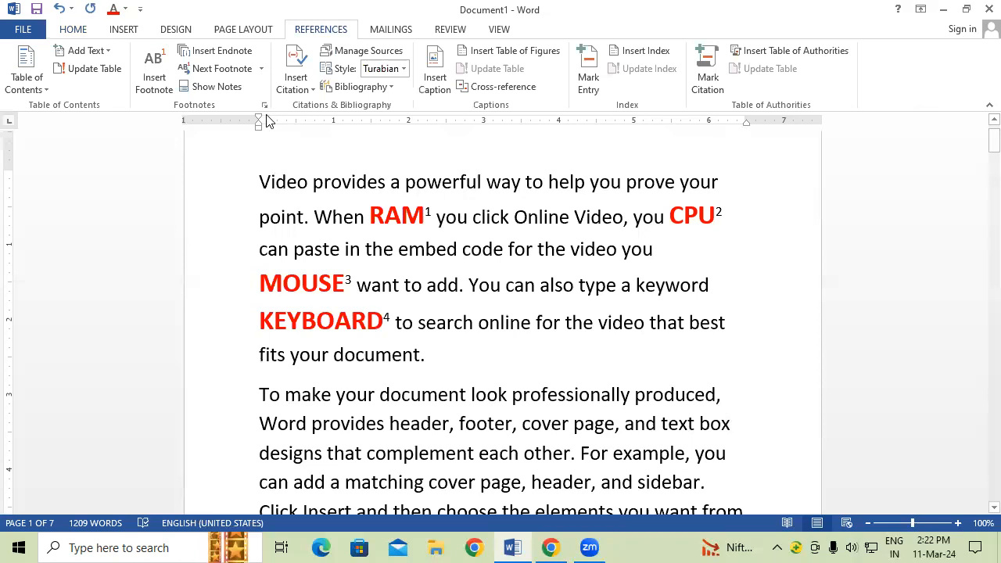
click(240, 76)
click(240, 76)
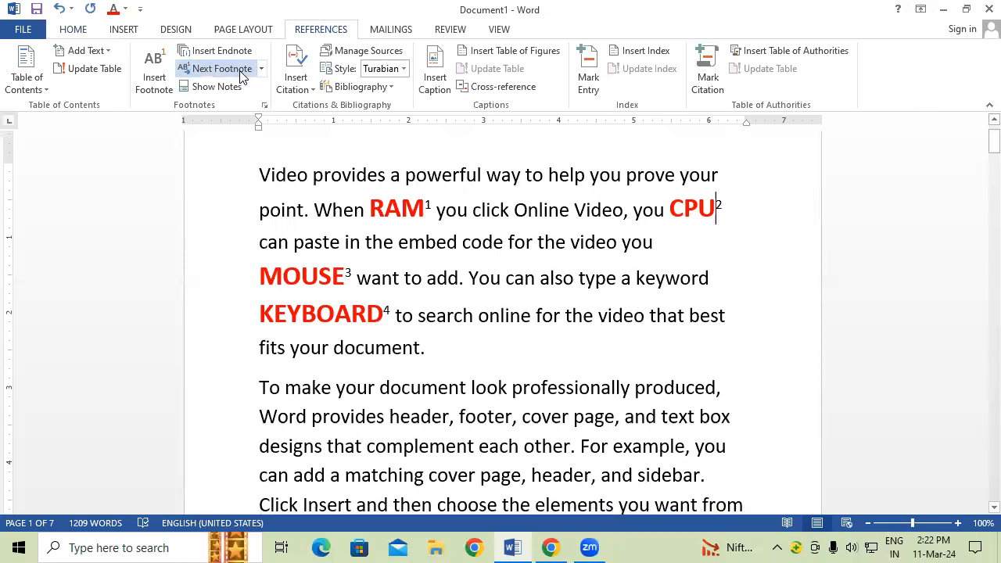
click(241, 76)
click(240, 76)
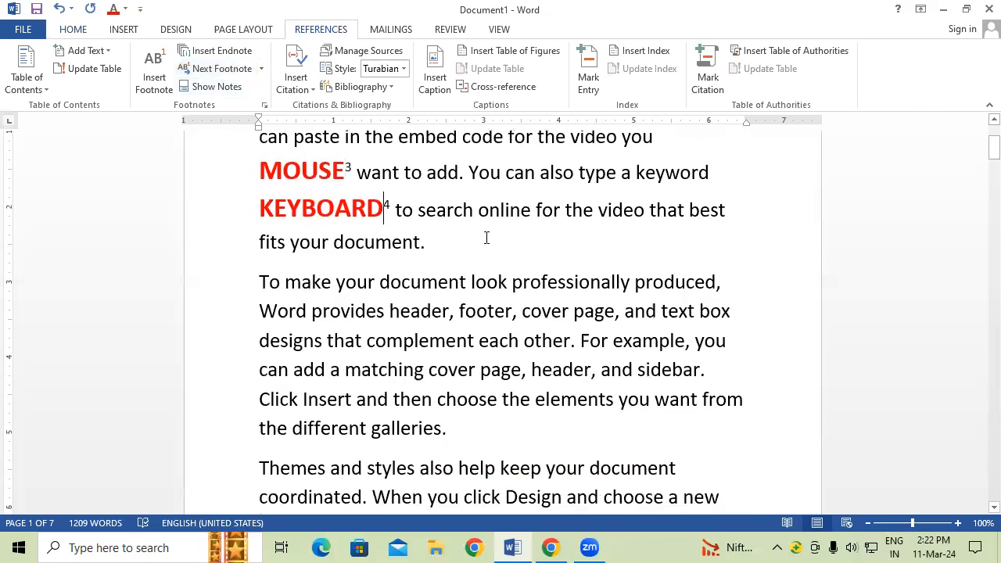
scroll(484, 237, down, 1)
scroll(483, 234, down, 5)
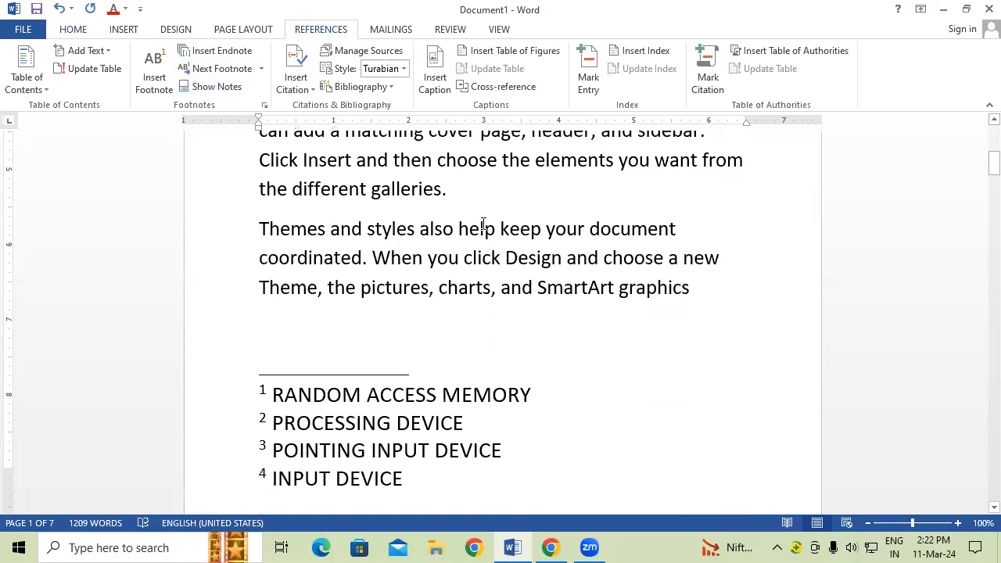
scroll(493, 230, down, 4)
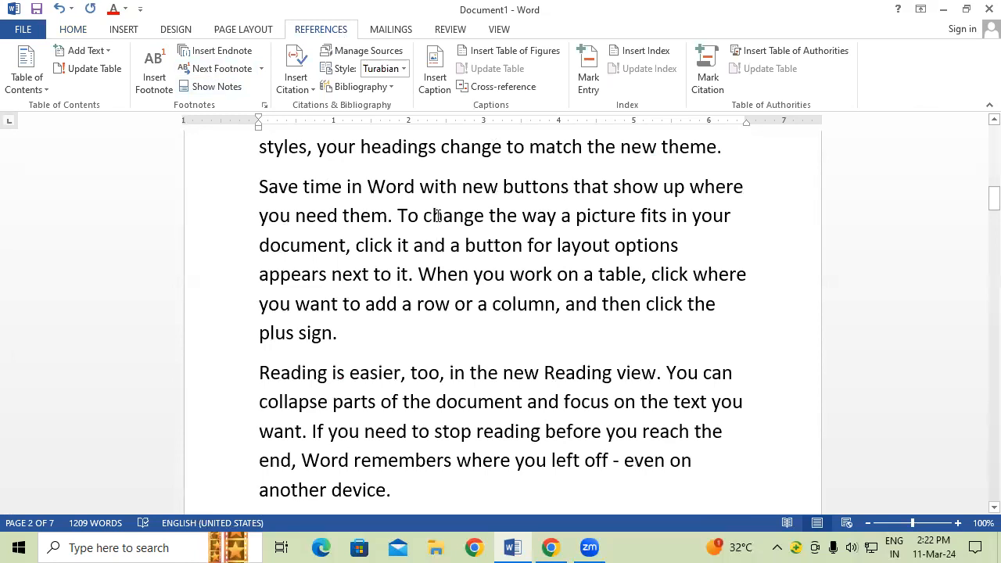
Step: Insert SRAM, DRAM, PRINTER and OMR into the 'Save time in Word' paragraph
scroll(438, 215, up, 1)
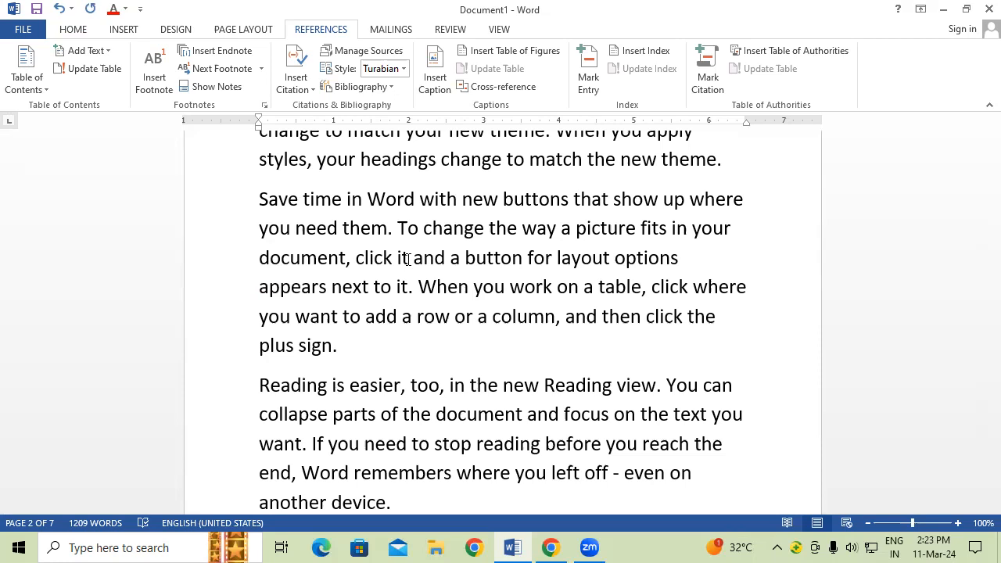
click(575, 232)
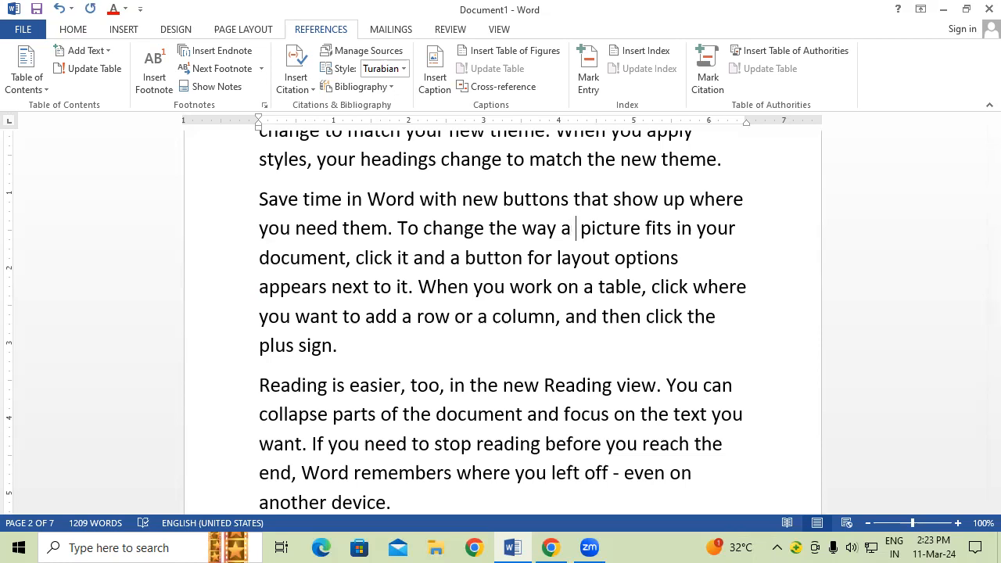
text(SRAM)
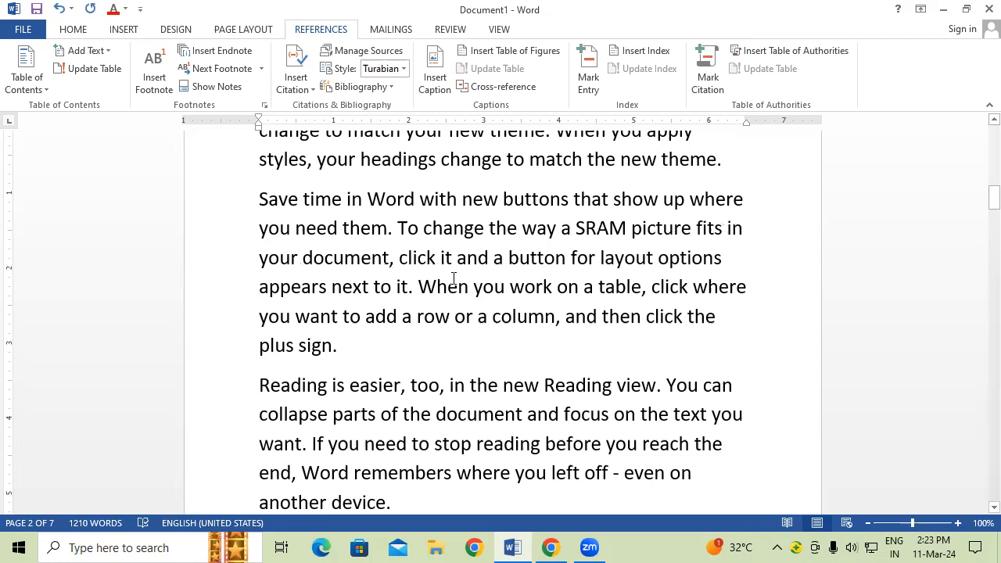
click(545, 289)
click(553, 288)
text(DRAM)
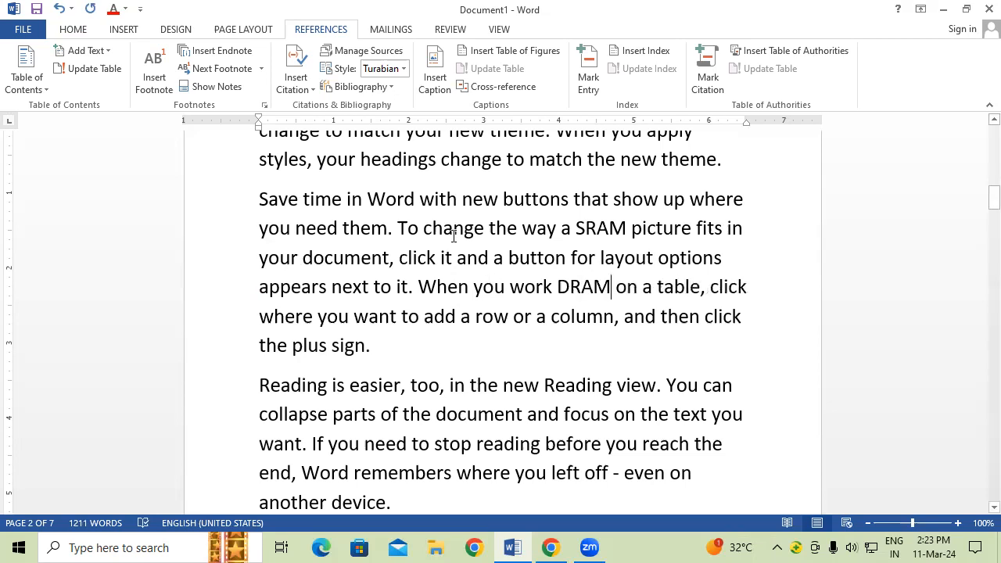
click(458, 197)
text(PRINTER)
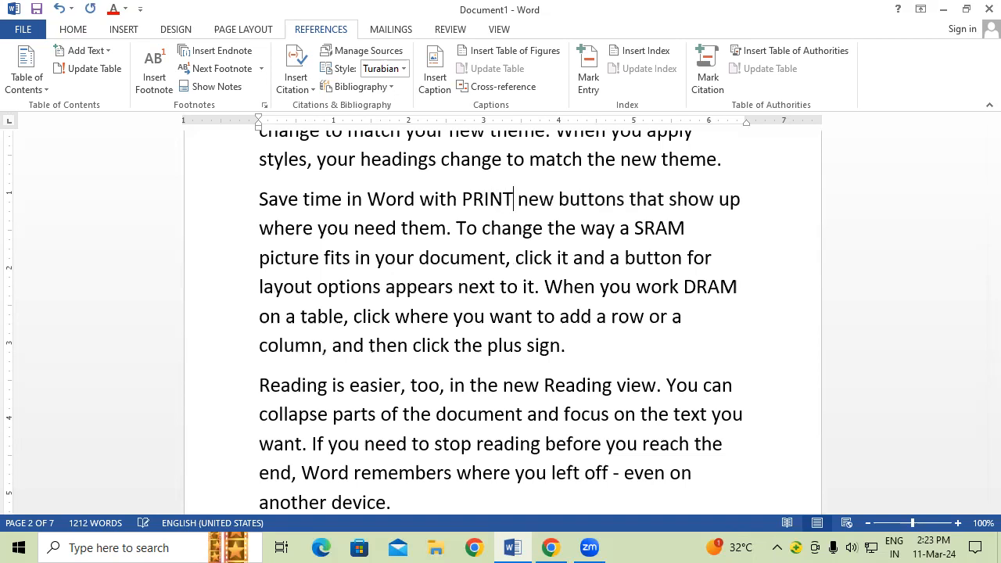
click(647, 199)
text(OMR)
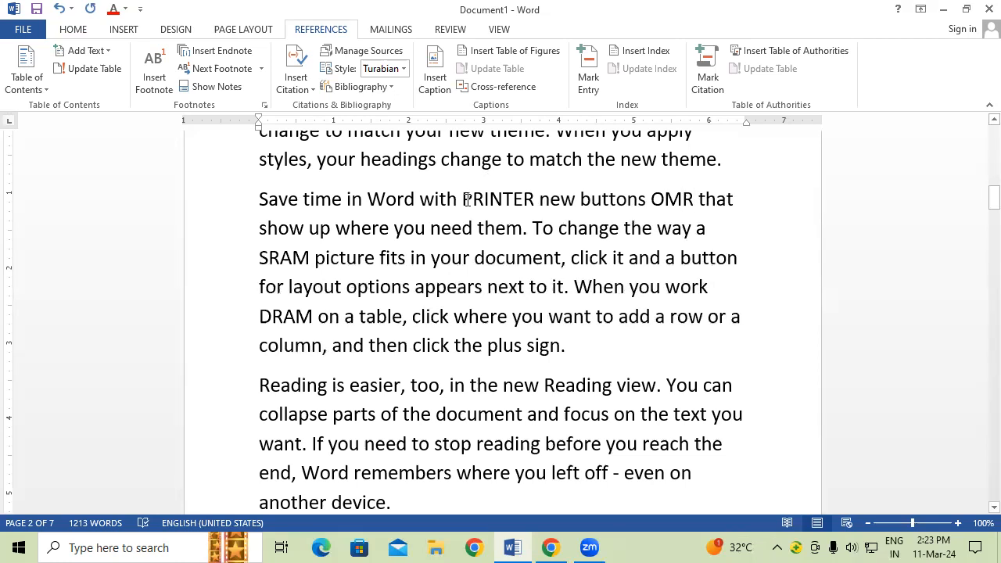
Step: Make PRINTER 26 pt, green and bold
drag(462, 199, 535, 198)
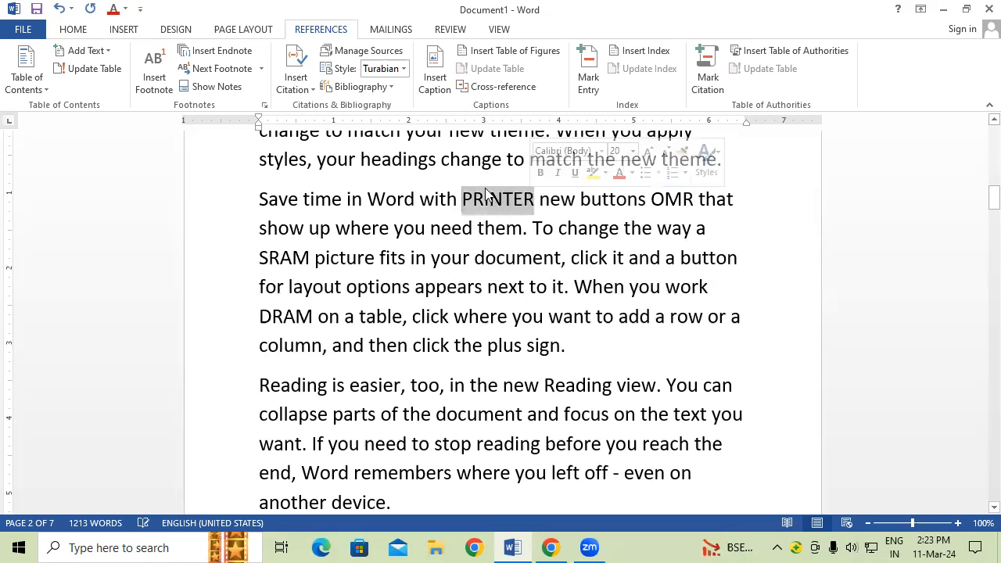
click(73, 29)
click(242, 56)
click(243, 56)
click(243, 56)
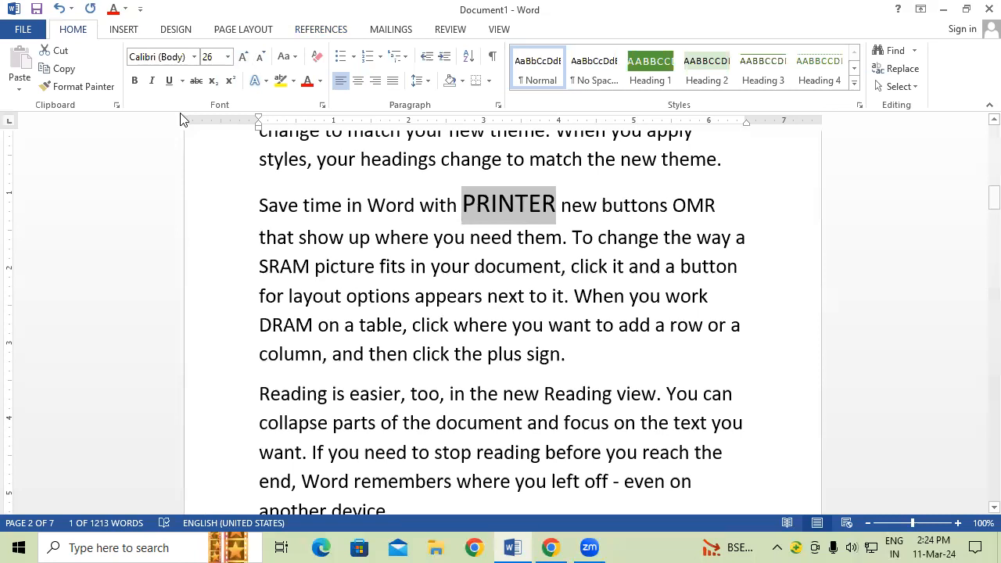
click(319, 81)
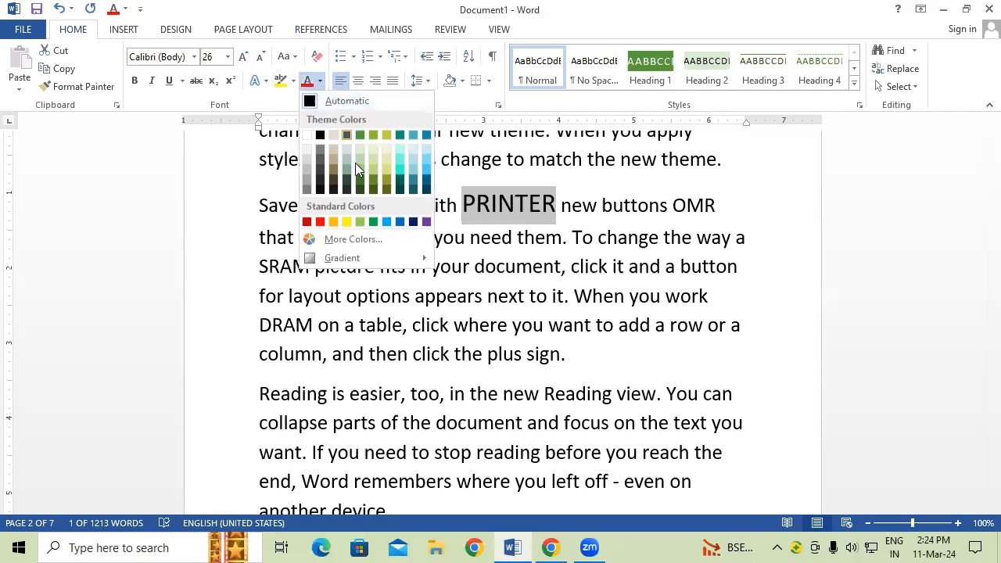
click(373, 223)
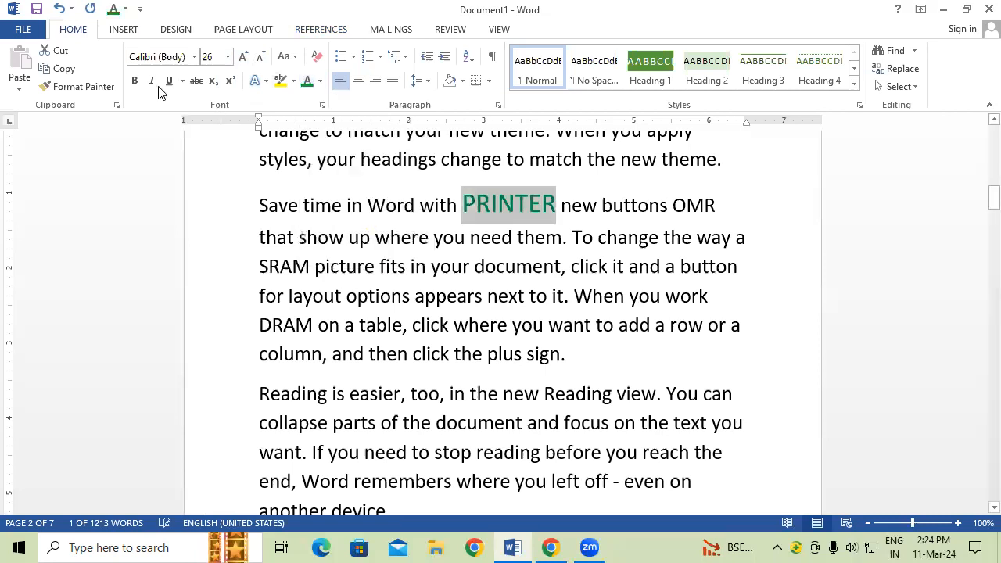
click(134, 81)
Step: Copy PRINTER's green bold formatting onto OMR, SRAM and DRAM with Format Painter
click(78, 87)
scroll(553, 316, down, 1)
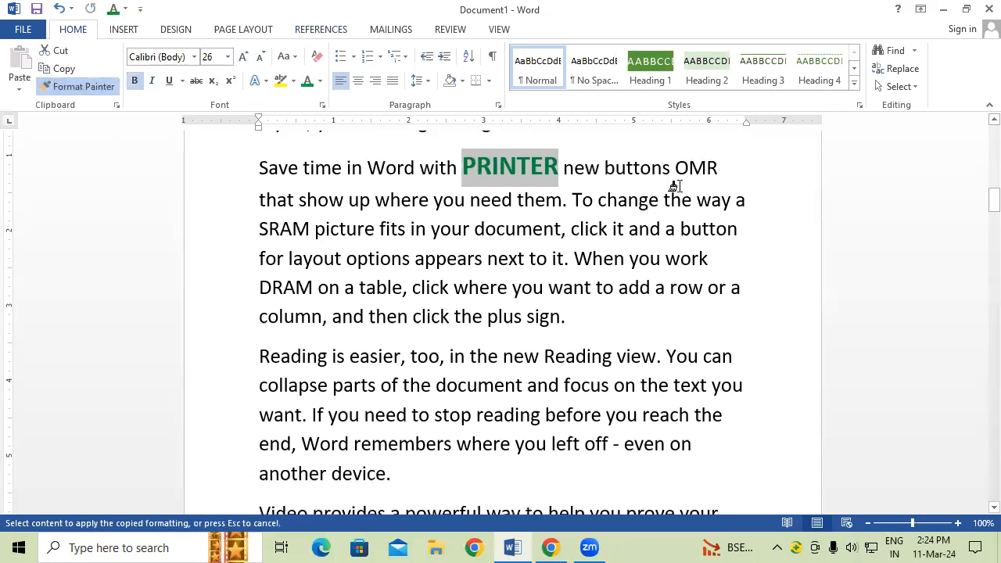
drag(672, 167, 736, 168)
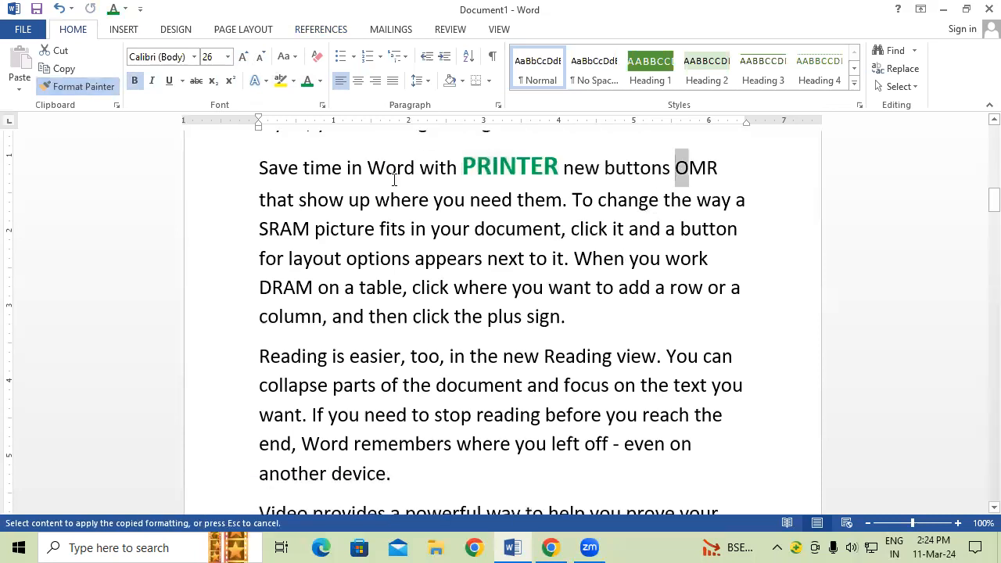
click(99, 89)
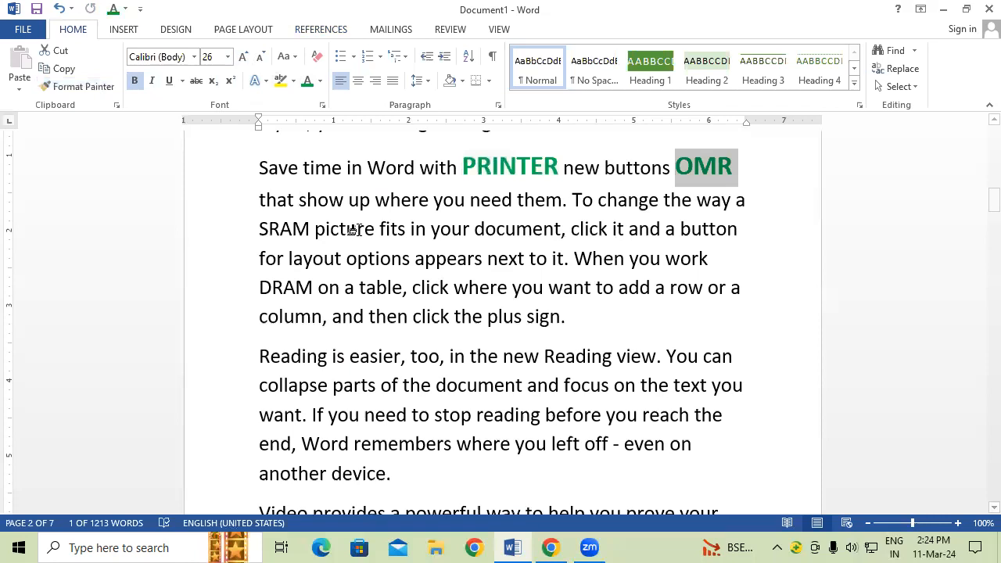
drag(260, 229, 311, 229)
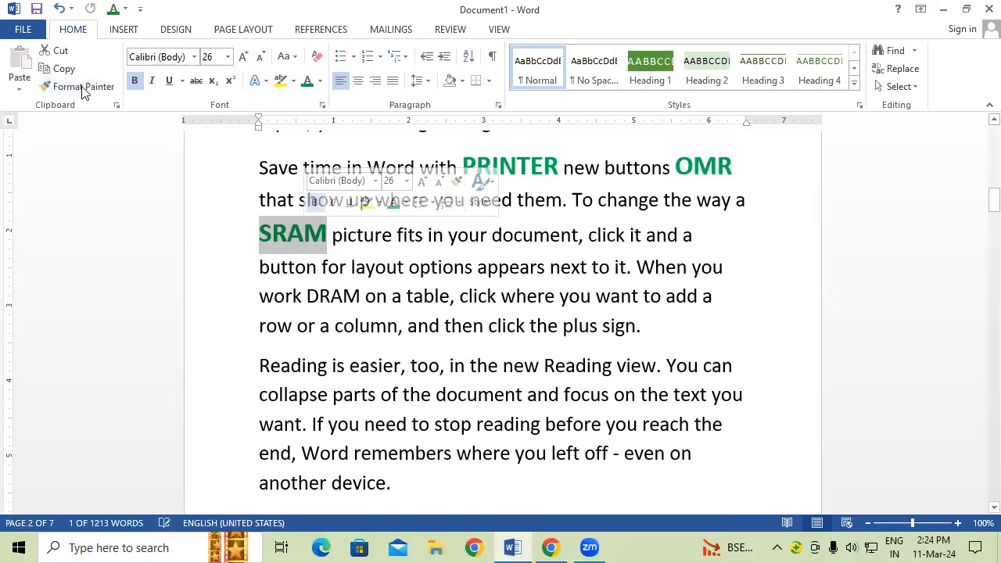
click(86, 88)
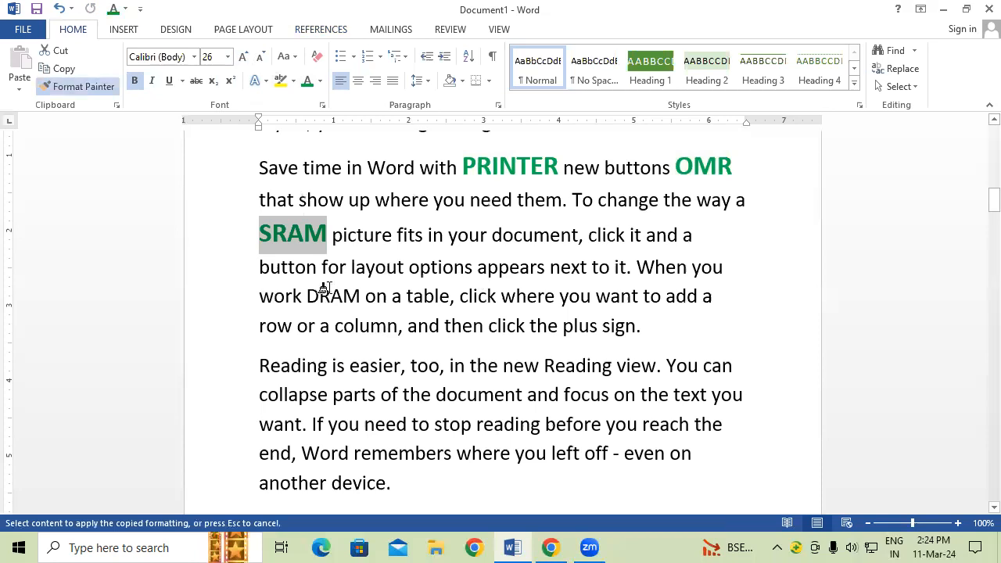
drag(309, 296, 363, 296)
click(543, 402)
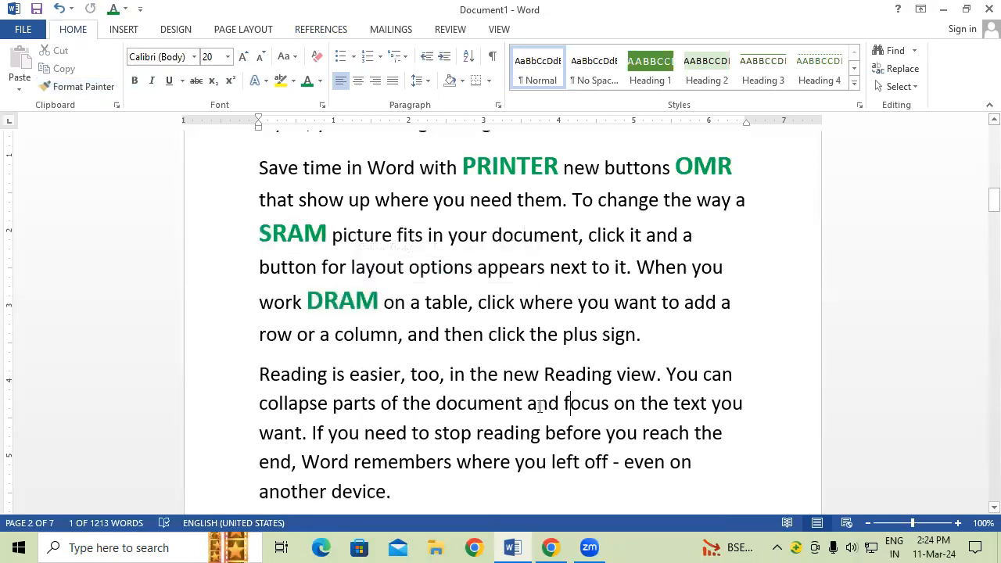
scroll(550, 393, up, 1)
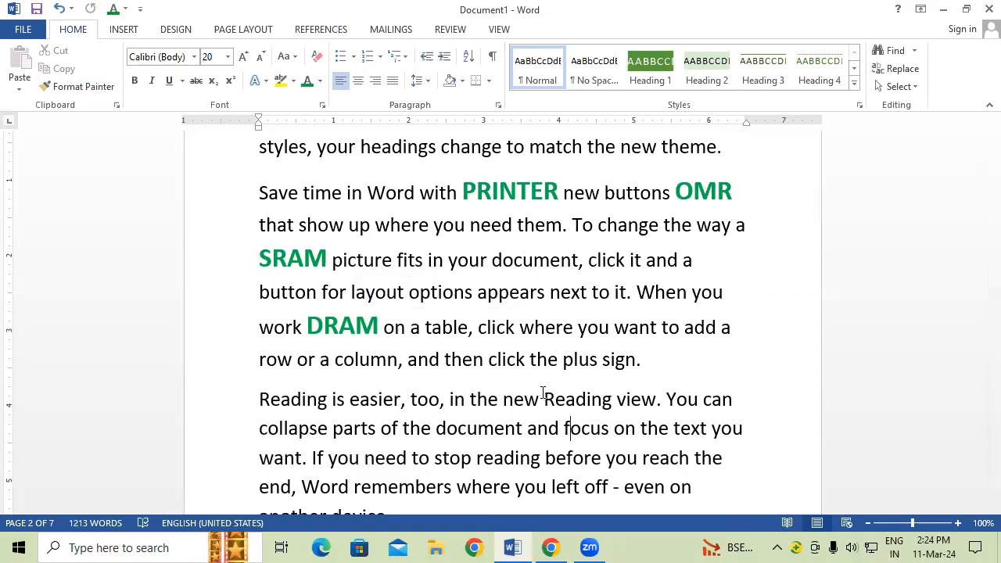
Step: Select the word PRINTER again
drag(465, 192, 559, 191)
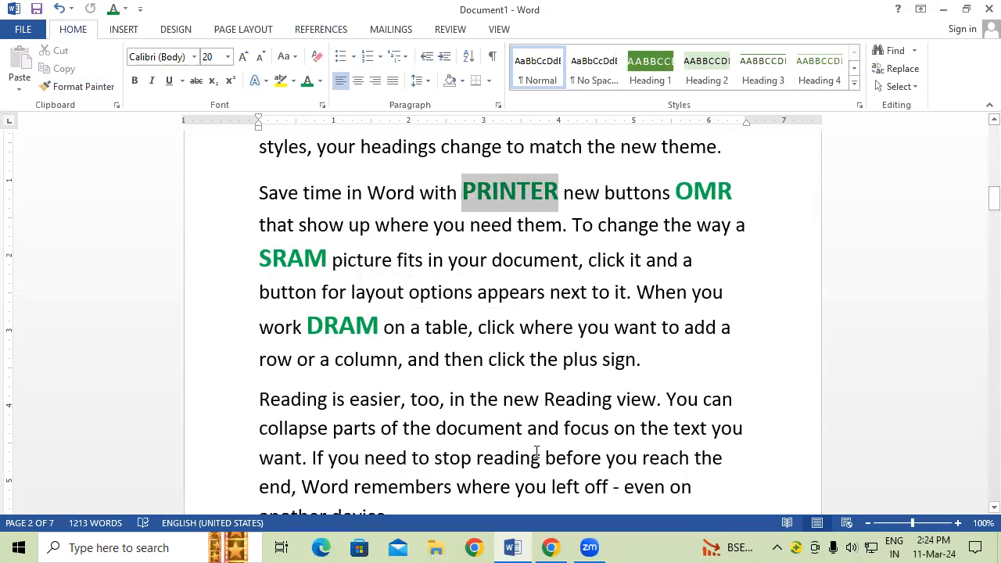
click(510, 426)
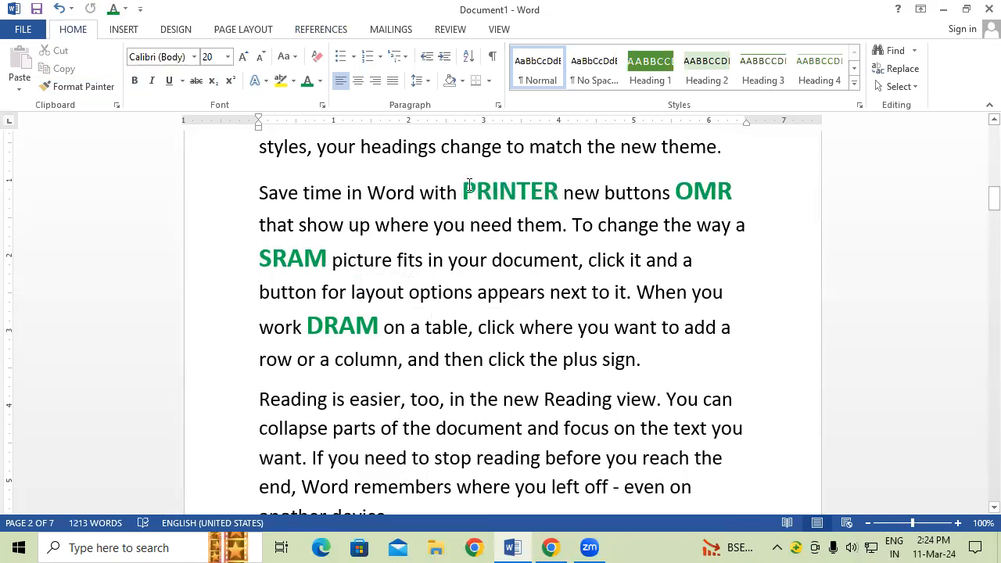
drag(462, 192, 560, 192)
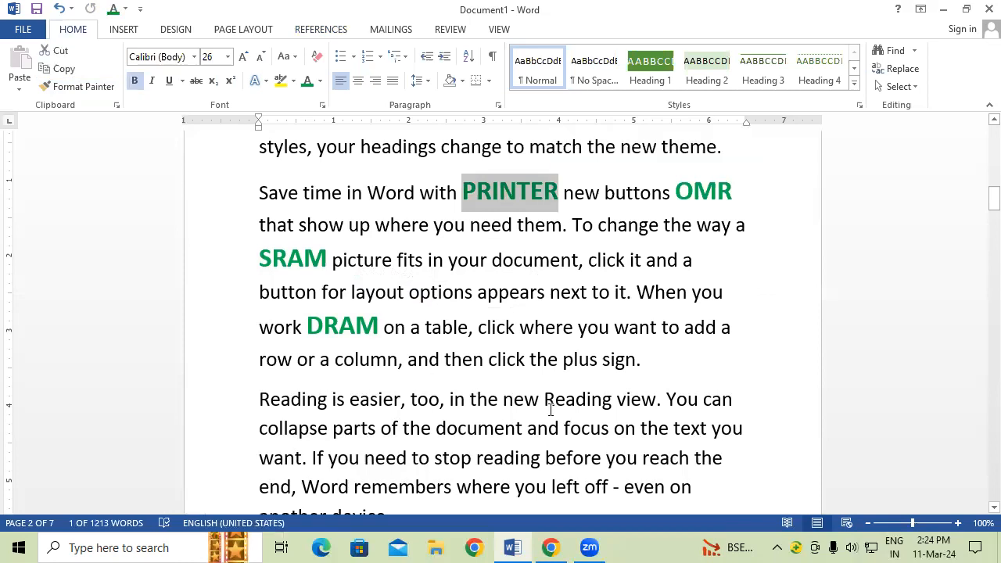
Step: Attach note i to PRINTER reading 'OUTPUT DEVICE', then return to the paragraph
key(ctrl+alt+f)
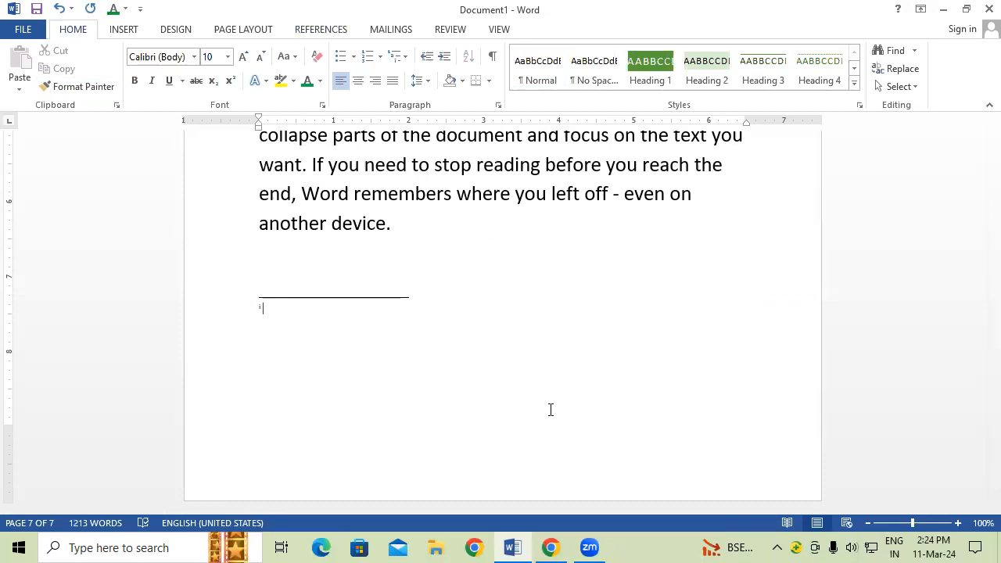
text(OUTPUT DEVICE)
key(ctrl+Home)
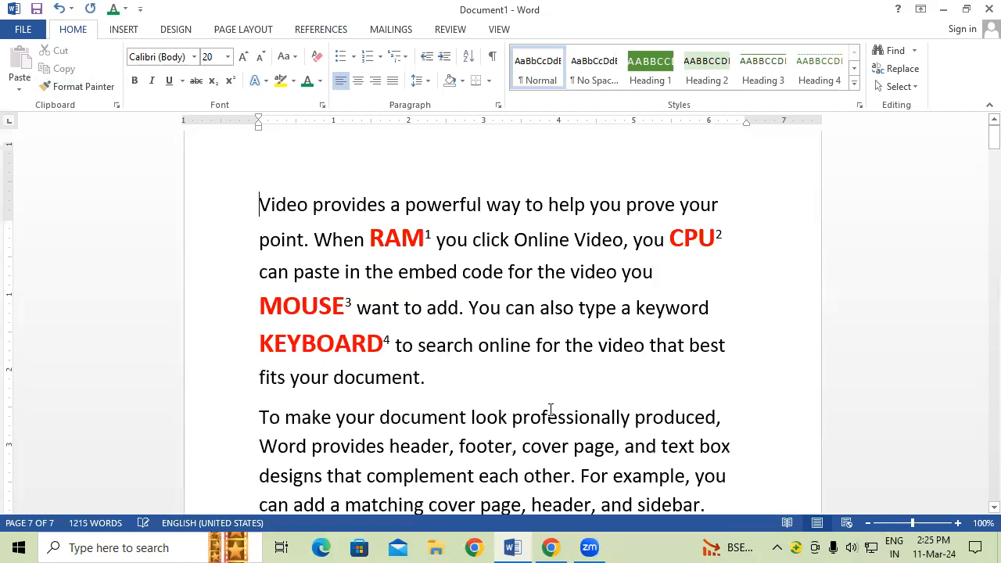
scroll(262, 293, down, 2)
scroll(585, 316, down, 8)
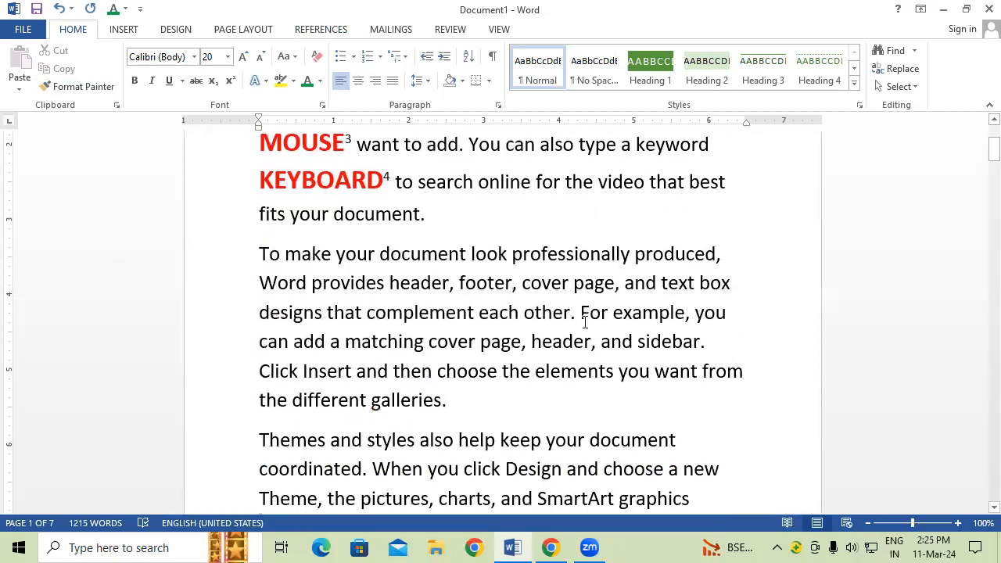
scroll(572, 315, down, 3)
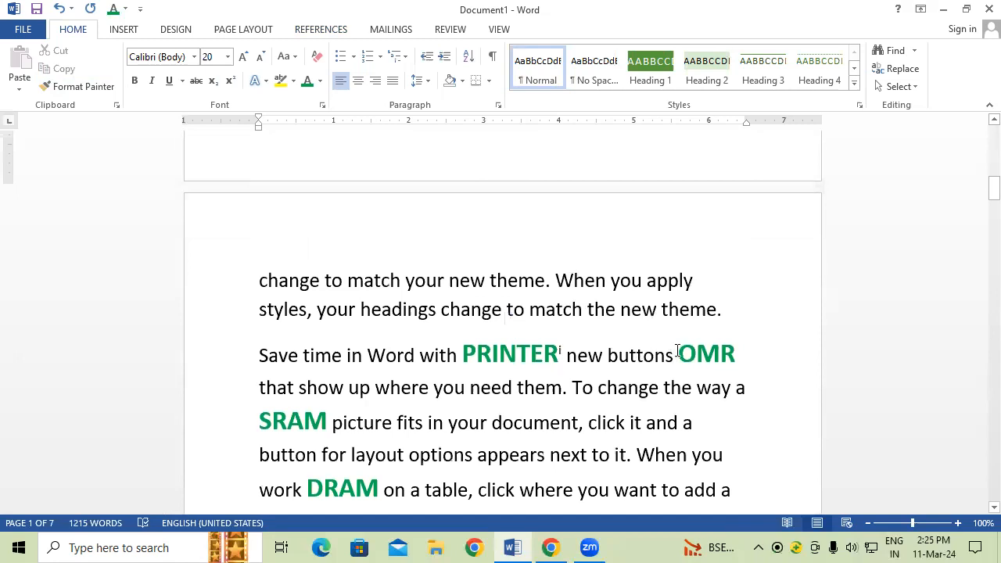
drag(676, 356, 744, 364)
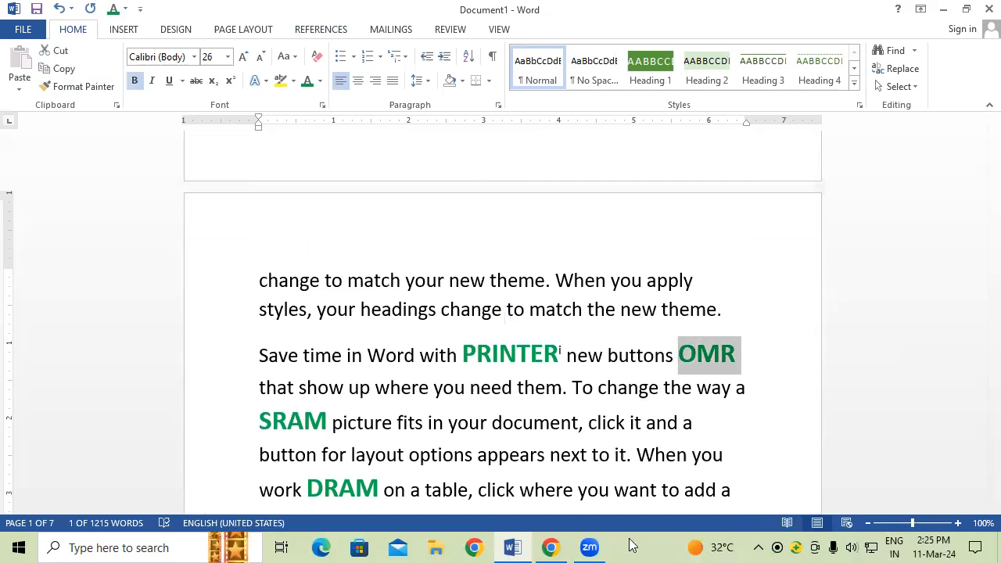
Step: Add endnote ii 'OPTICAL MARK READER (INPUT DEVICE)' to OMR and return to page 2
key(ctrl+alt+f)
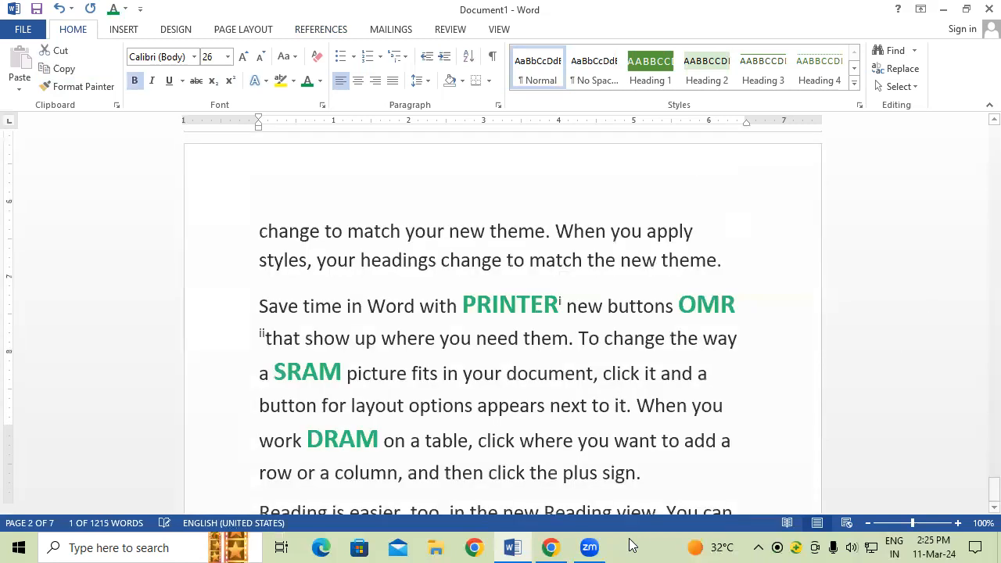
text(OPT)
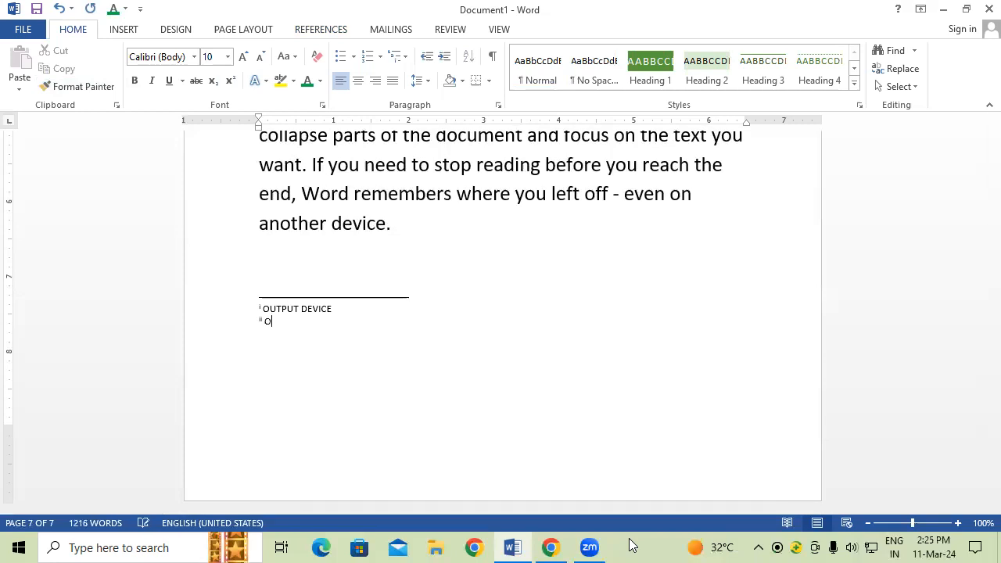
text(ICAL MARK READER (IN)
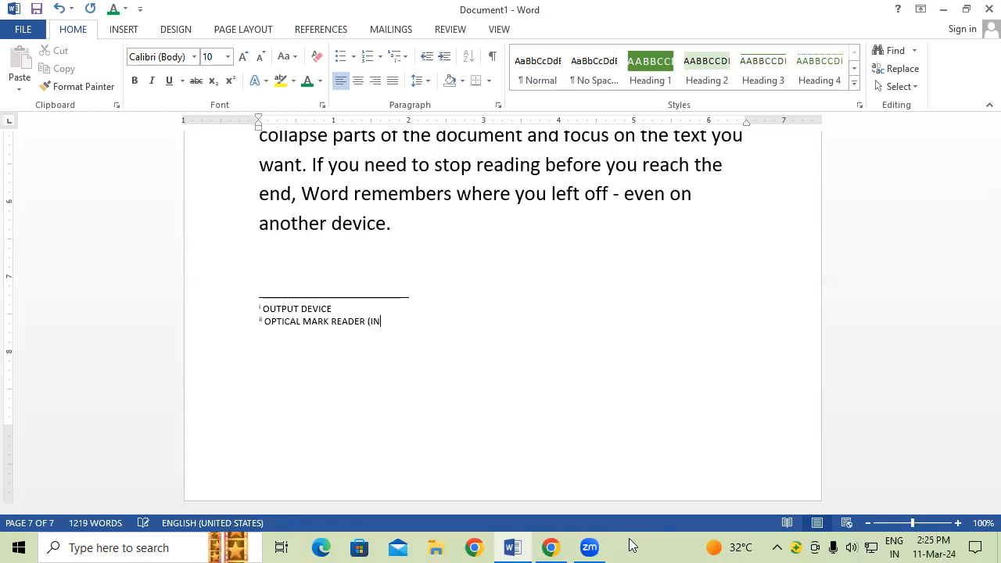
text(PUT DEVICE)
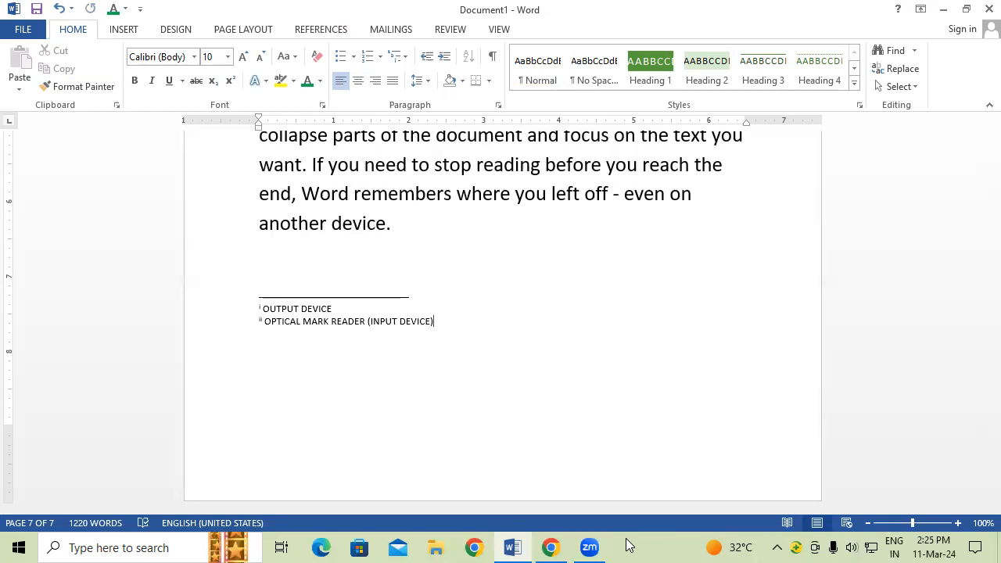
key(ctrl+g)
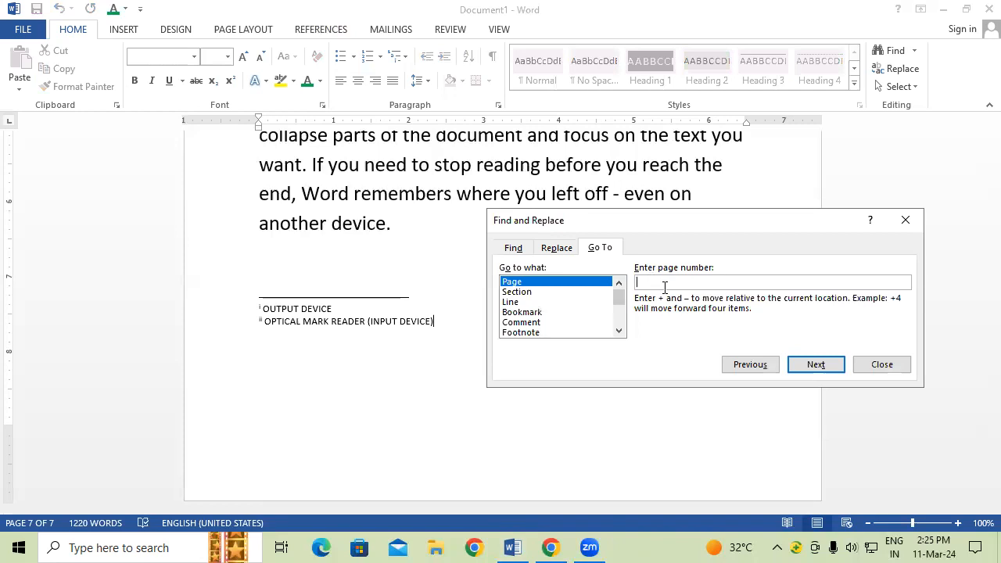
text(2)
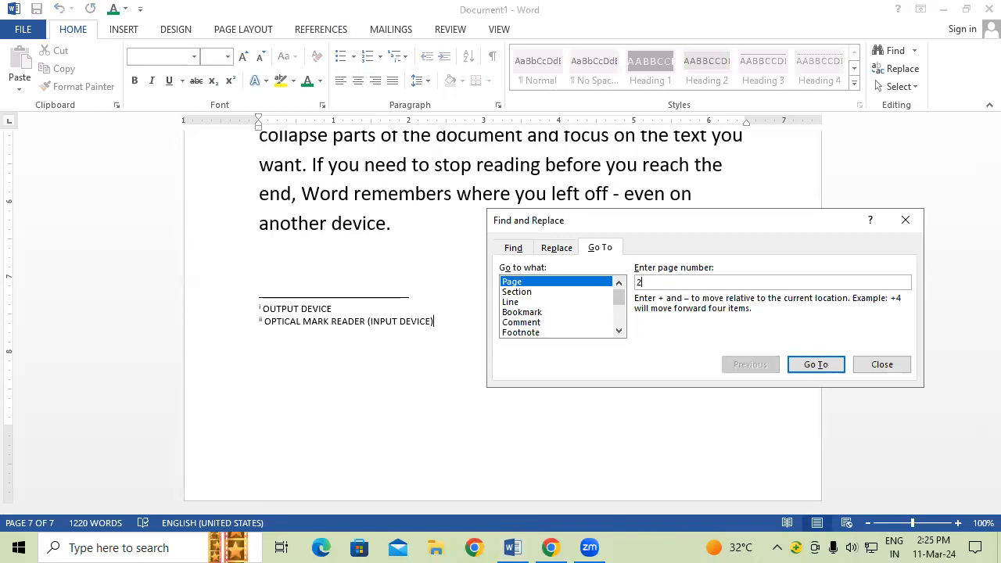
click(834, 368)
click(906, 221)
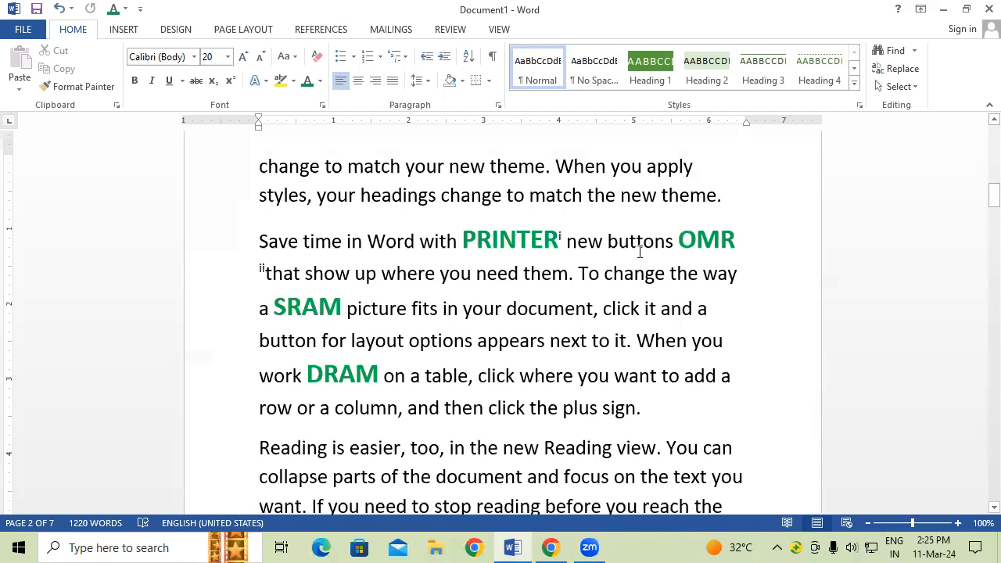
Step: Start a new paragraph at 'buttons' and add endnote iii 'STATIC RAM' to SRAM
click(603, 244)
key(Return)
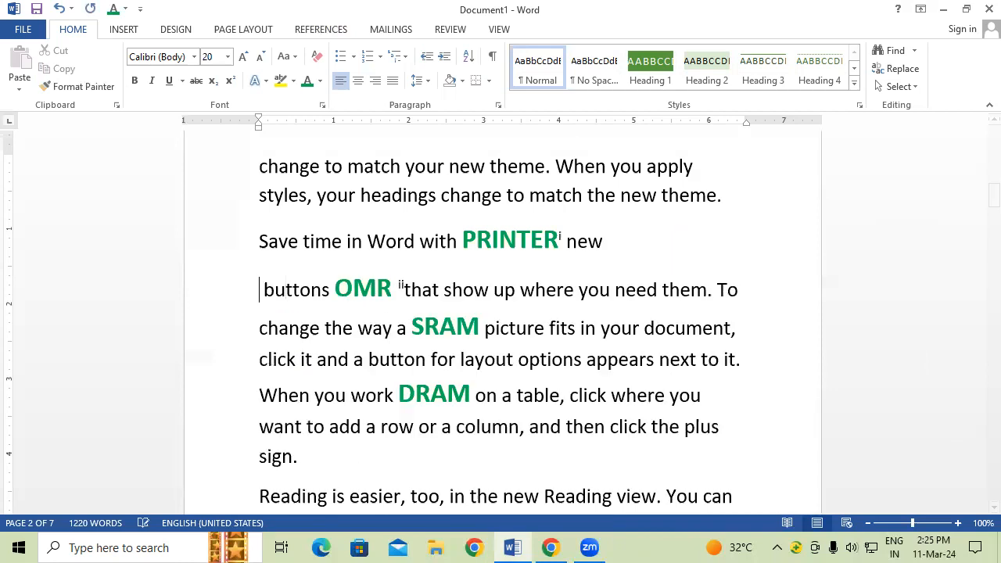
drag(412, 327, 479, 329)
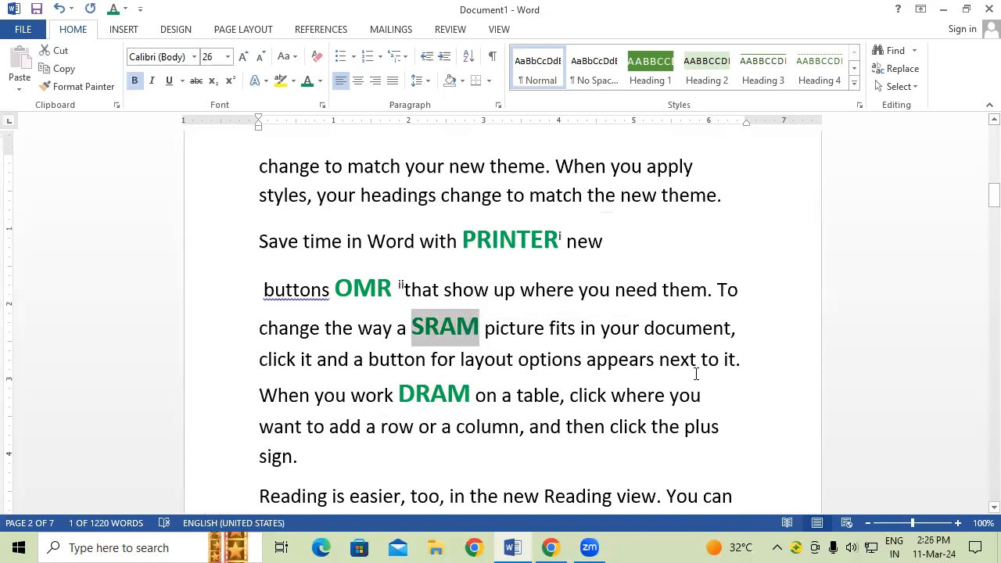
key(ctrl+alt+f)
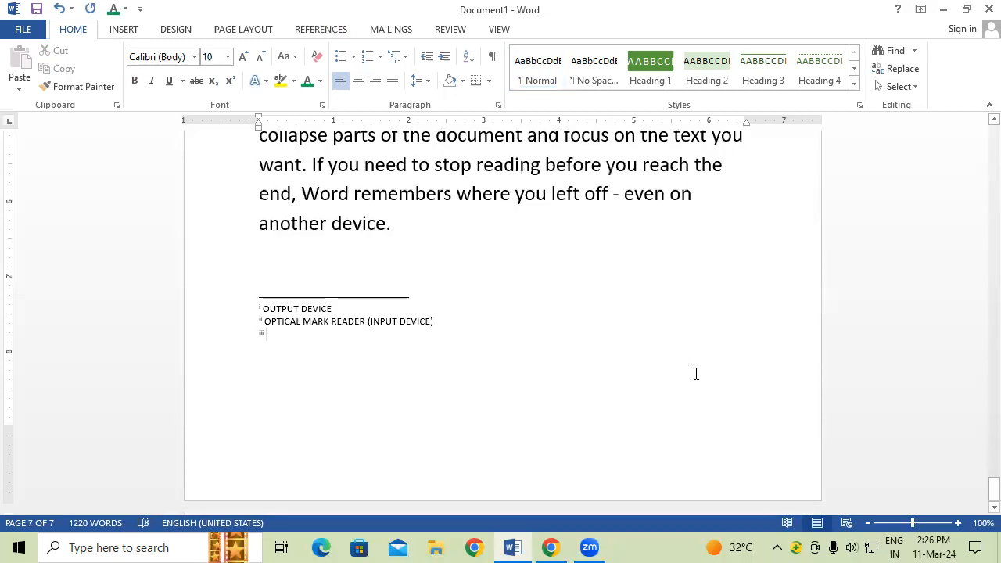
text(STA)
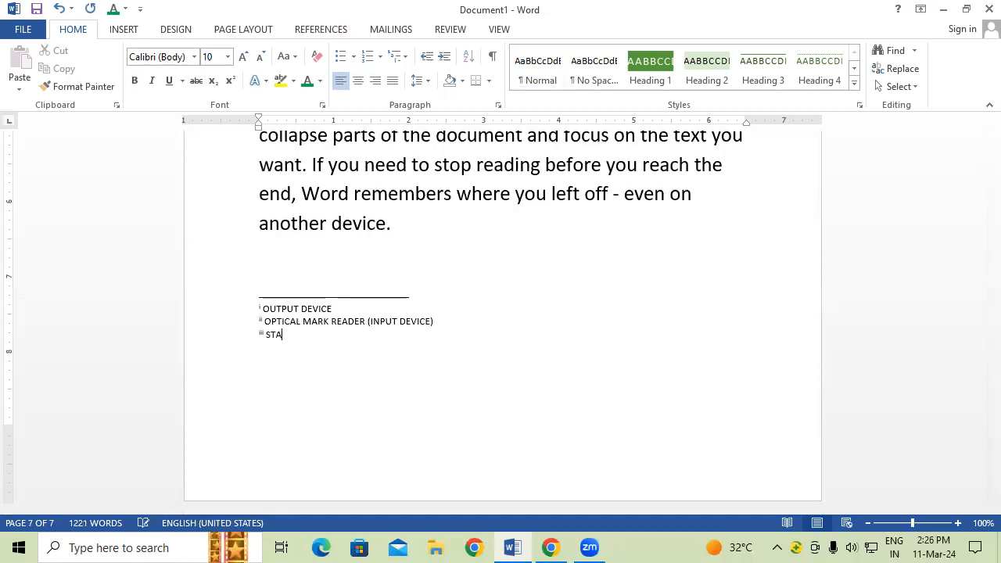
text(TIC RAM)
Step: Return to page 2 and add endnote iv 'DYNAMIC RAM' to DRAM
key(ctrl+g)
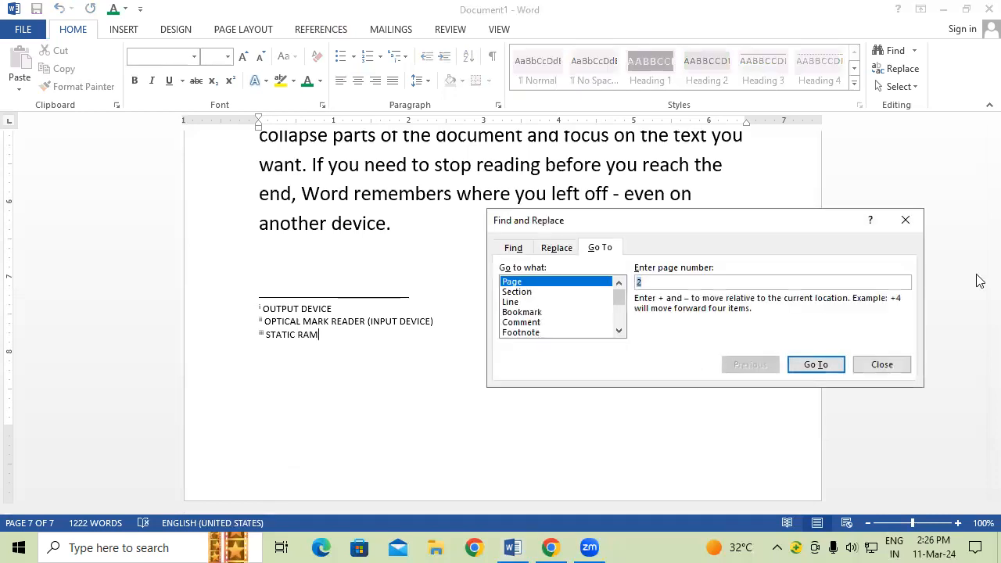
click(828, 365)
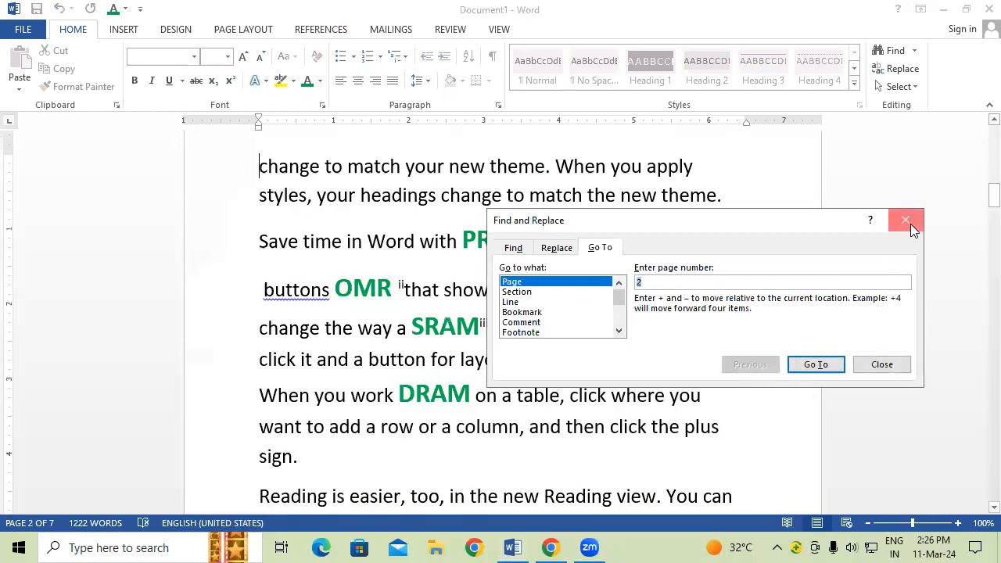
click(906, 220)
click(400, 392)
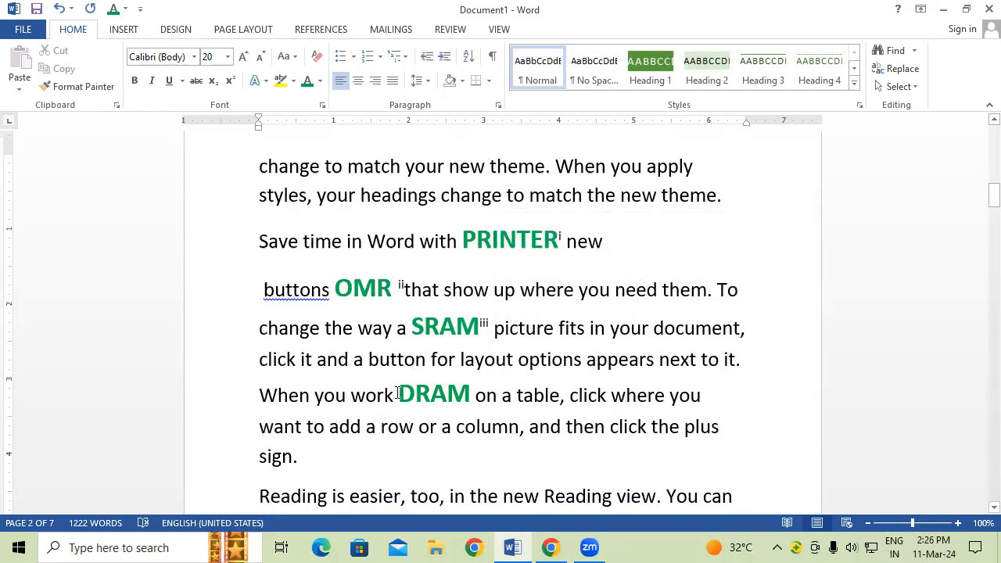
drag(398, 393, 471, 395)
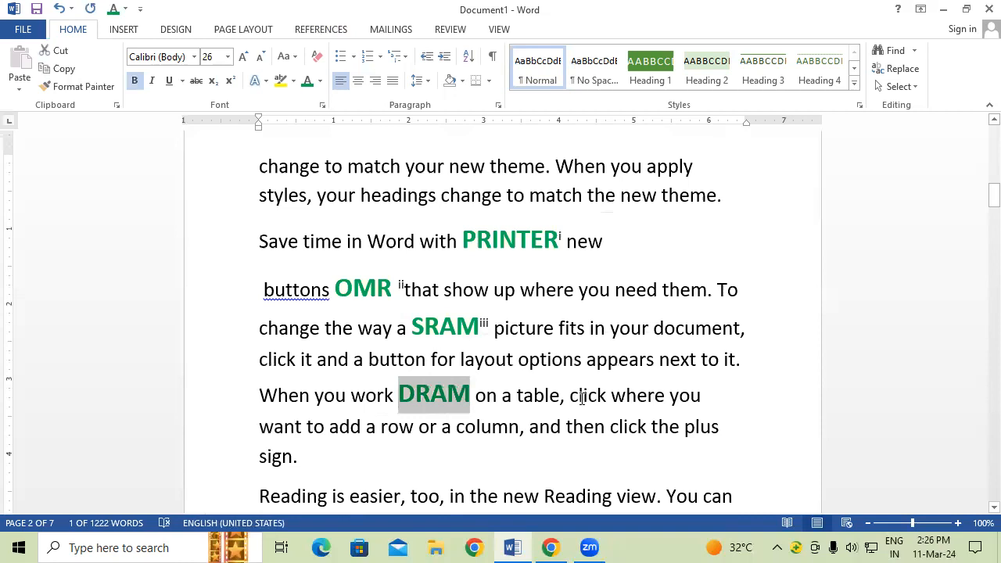
key(ctrl+alt+d)
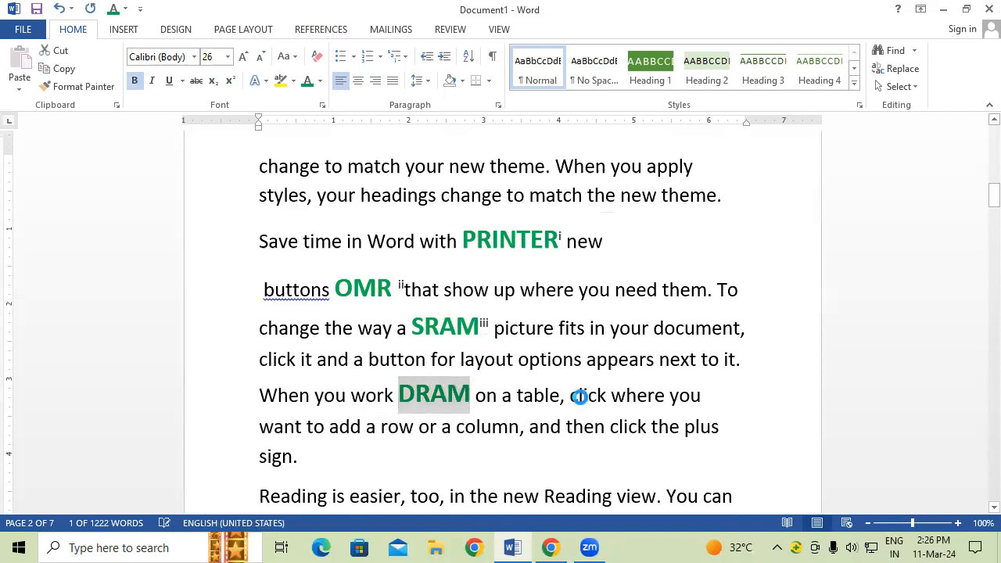
text(DYNAMIC RAM)
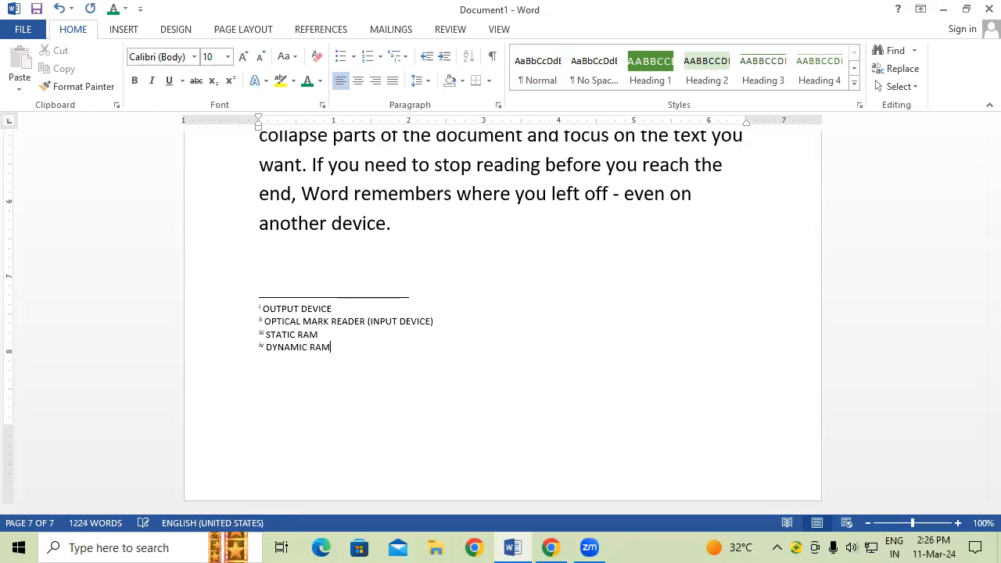
Step: Enlarge the four endnotes, OUTPUT DEVICE through DYNAMIC RAM, from 10 pt to 24 pt
mouse_move(344, 352)
mouse_down()
mouse_move(261, 307)
mouse_move(179, 313)
mouse_up()
key(ctrl+shift+period)
key(ctrl+shift+period)
key(ctrl+shift+period)
key(ctrl+shift+period)
key(ctrl+shift+period)
key(ctrl+shift+period)
key(ctrl+shift+period)
key(ctrl+shift+period)
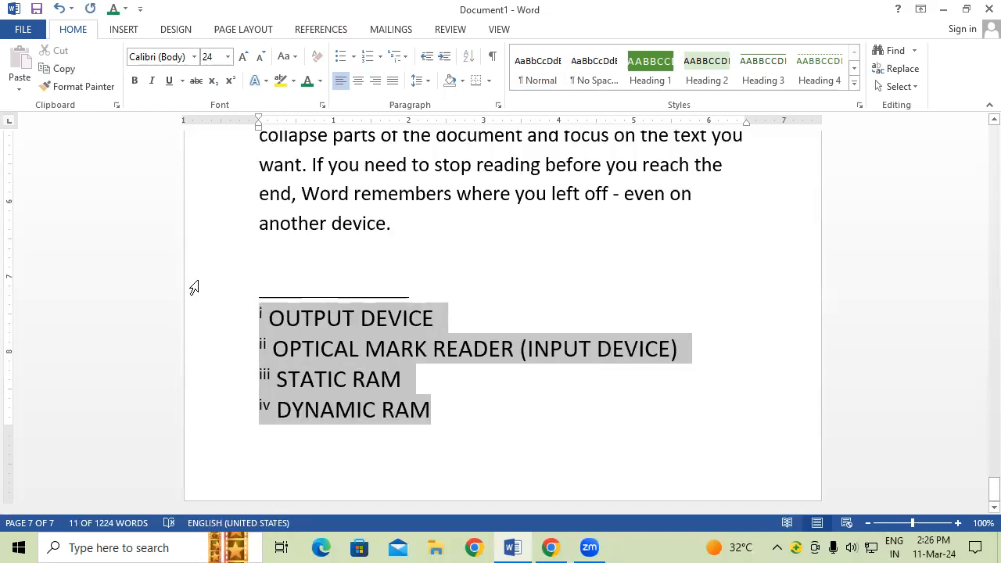
click(480, 374)
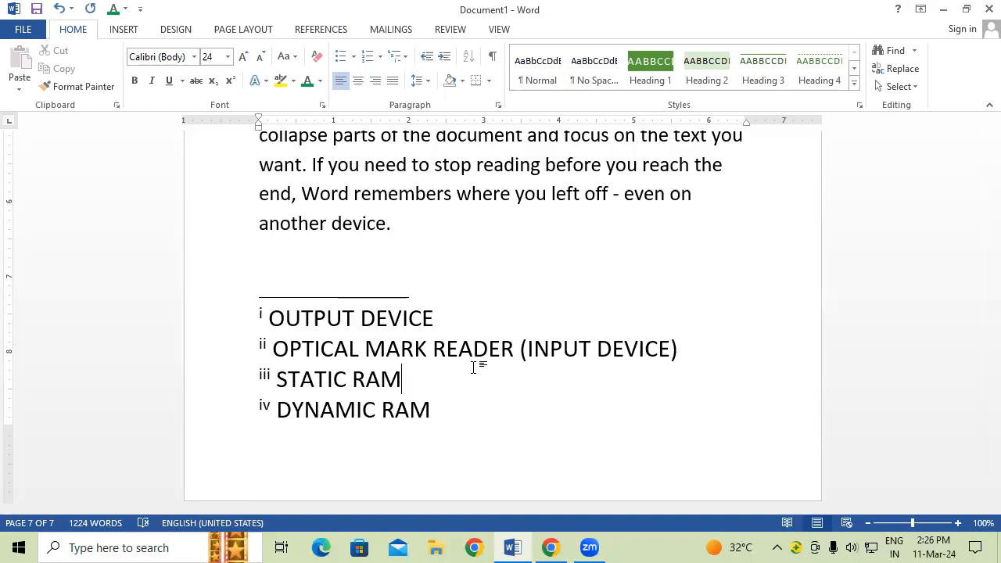
key(ctrl+g)
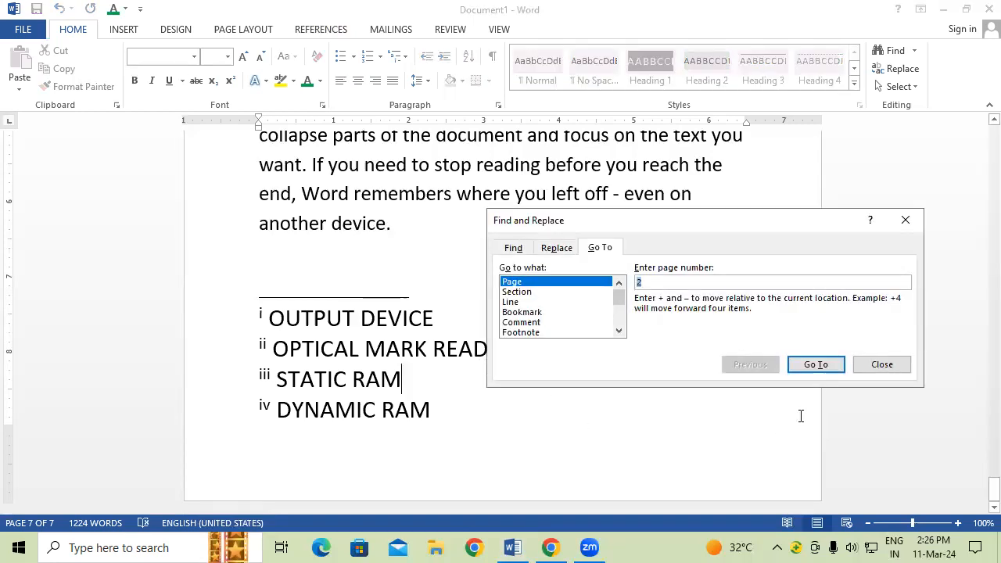
Step: Go back to page 2 and check endnote marks i–iv on PRINTER, OMR, SRAM and DRAM
click(820, 370)
click(900, 227)
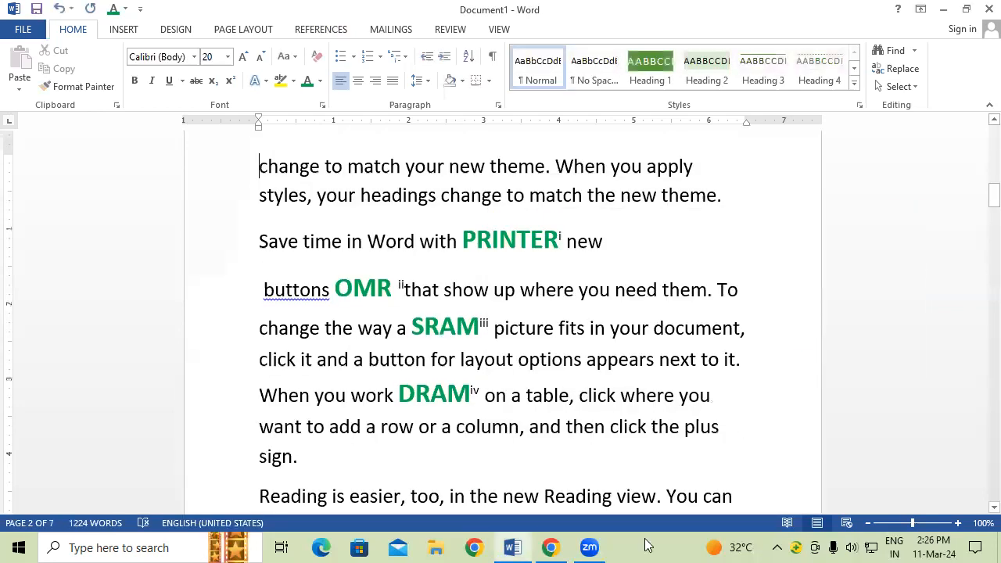
mouse_move(552, 242)
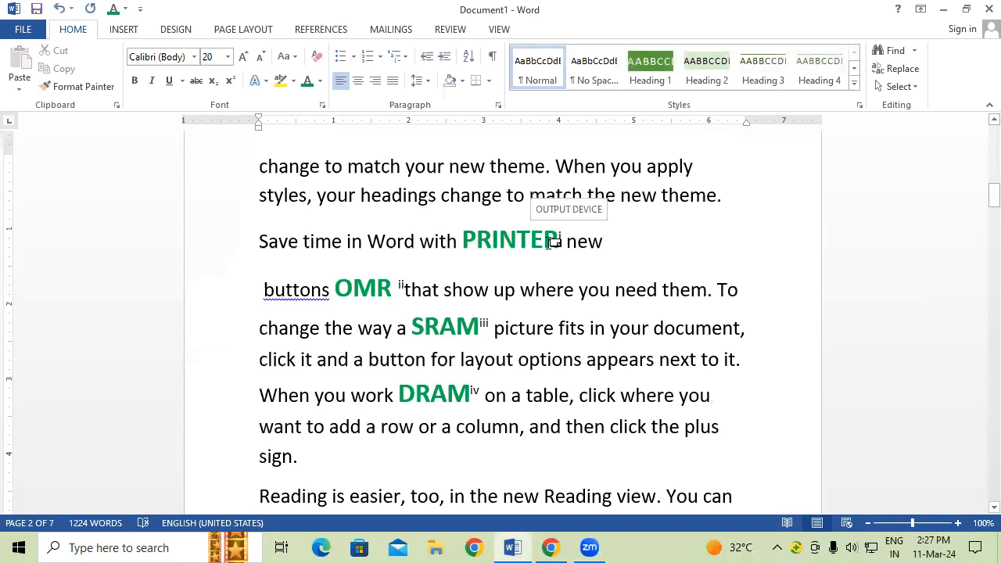
mouse_move(396, 280)
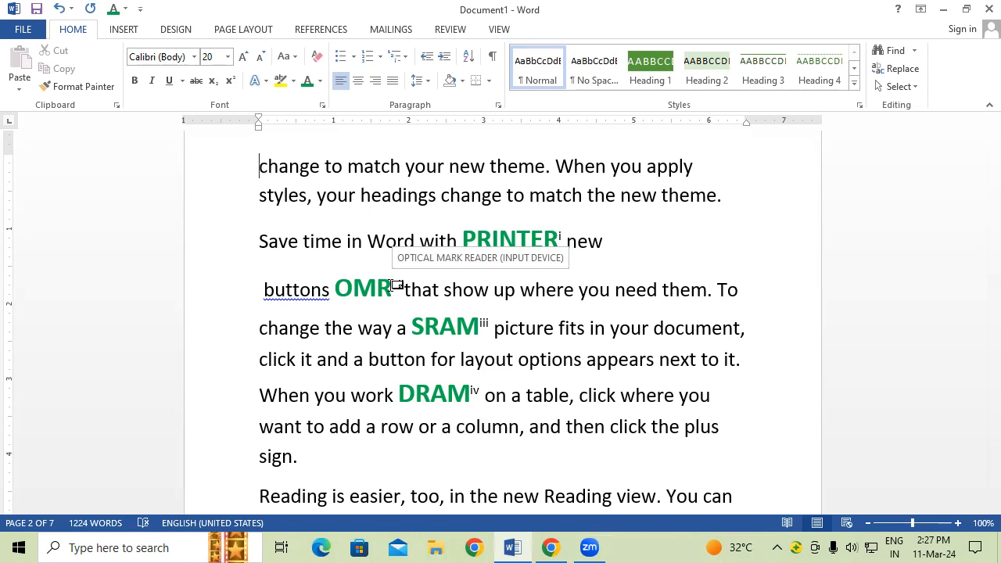
mouse_move(474, 324)
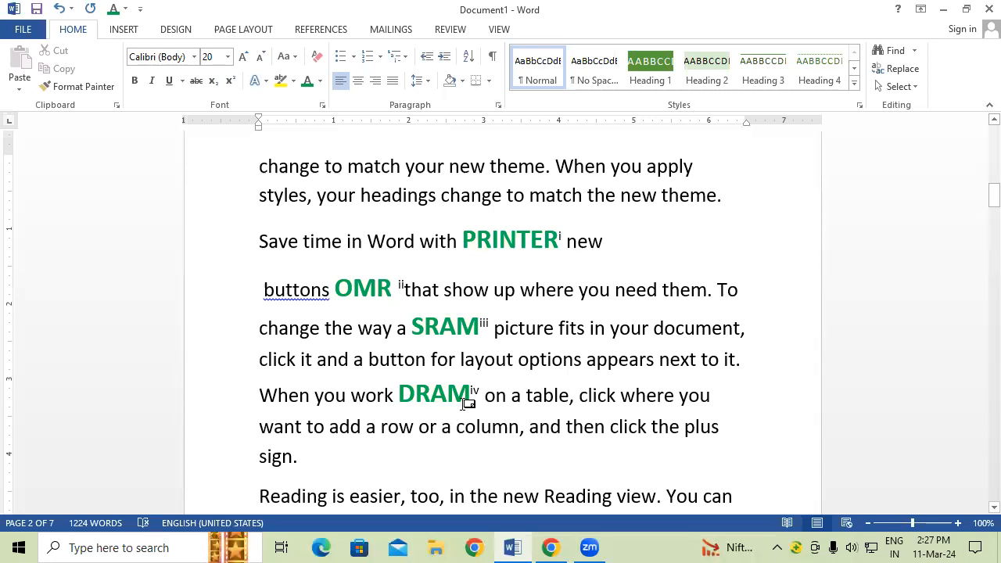
Step: Use Show Notes on the References tab to jump to the endnote area
mouse_move(461, 400)
scroll(556, 247, up, 5)
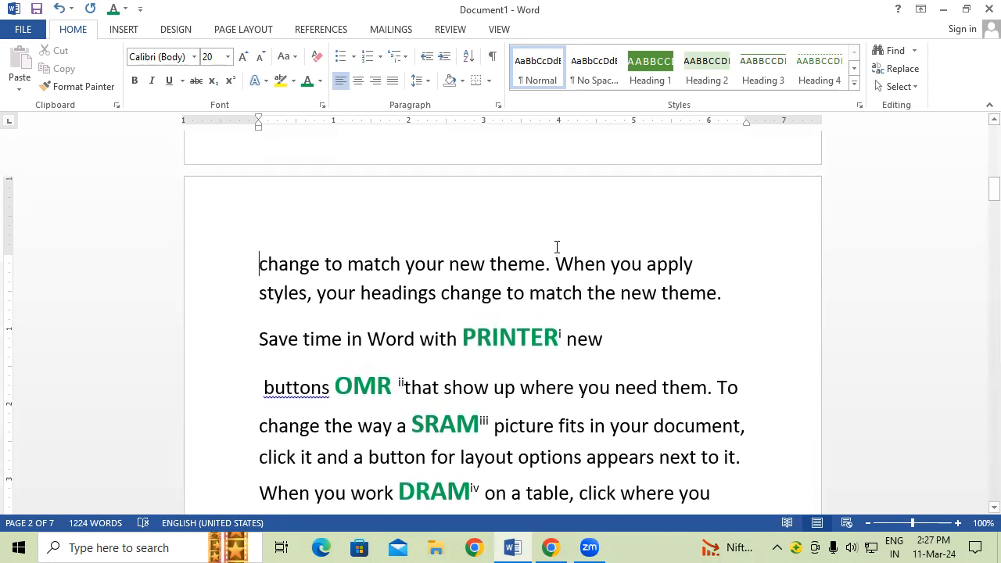
scroll(556, 247, up, 8)
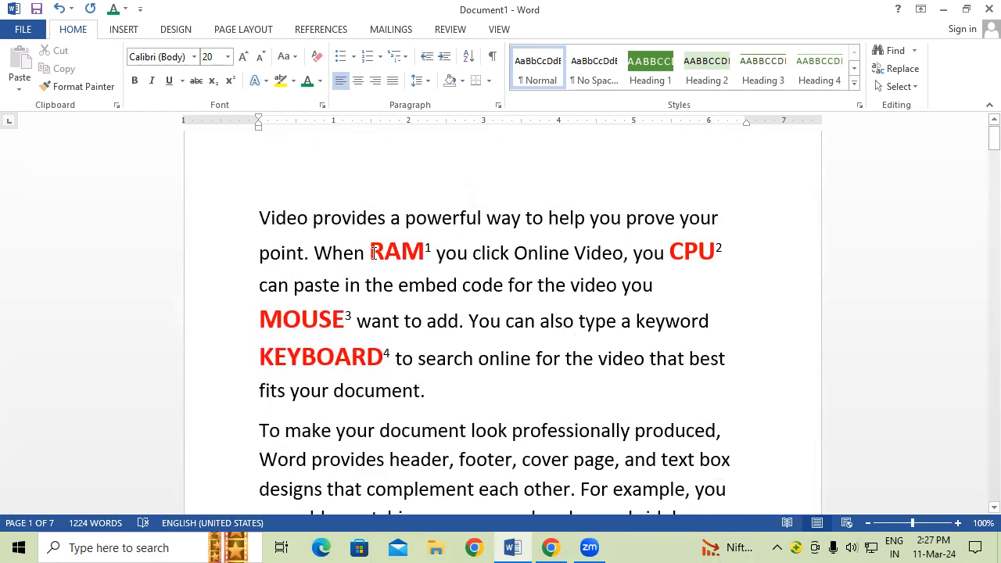
click(369, 251)
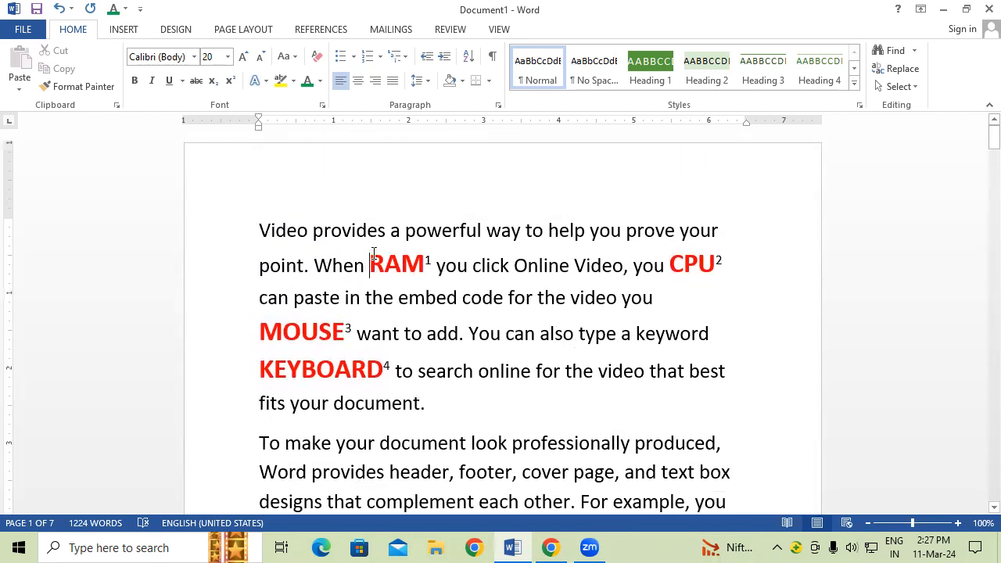
click(336, 30)
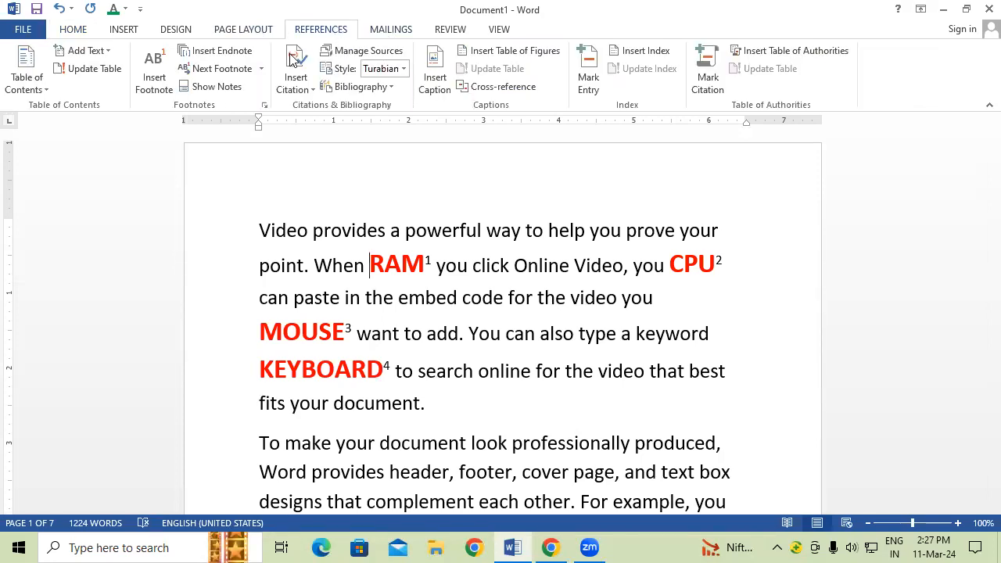
click(228, 88)
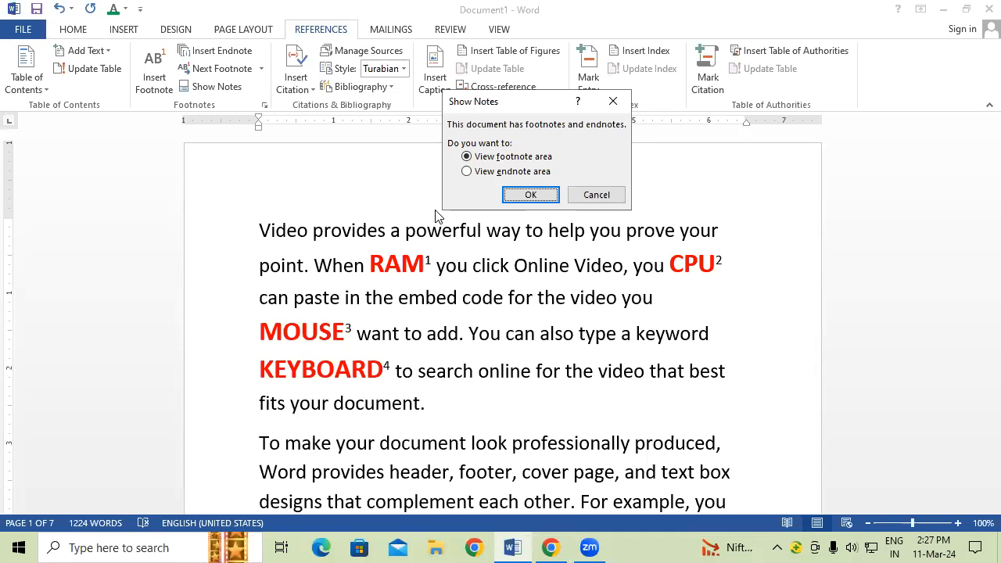
click(476, 172)
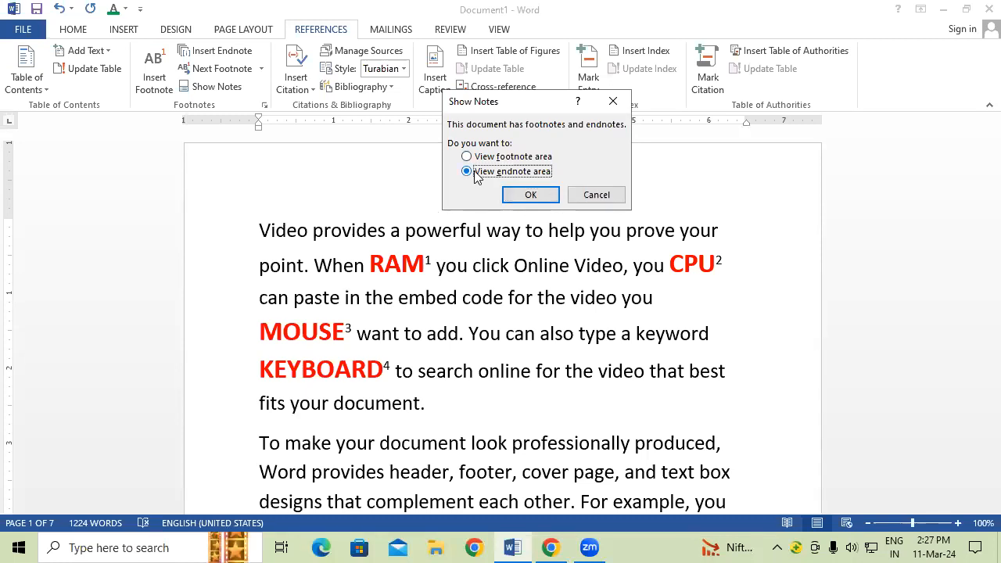
click(529, 196)
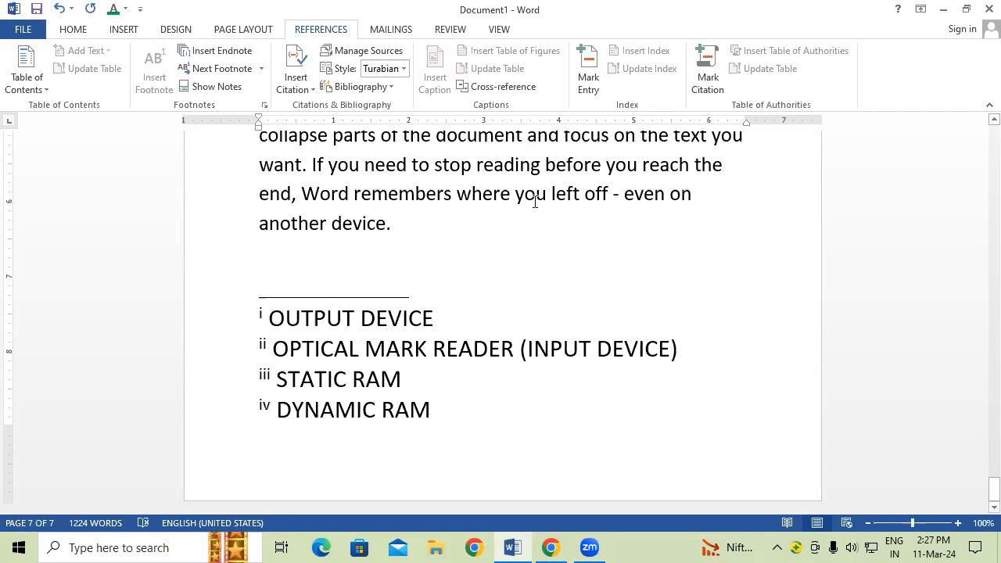
Step: Return to the document start and show page 1's four footnotes via Show Notes
key(ctrl+Home)
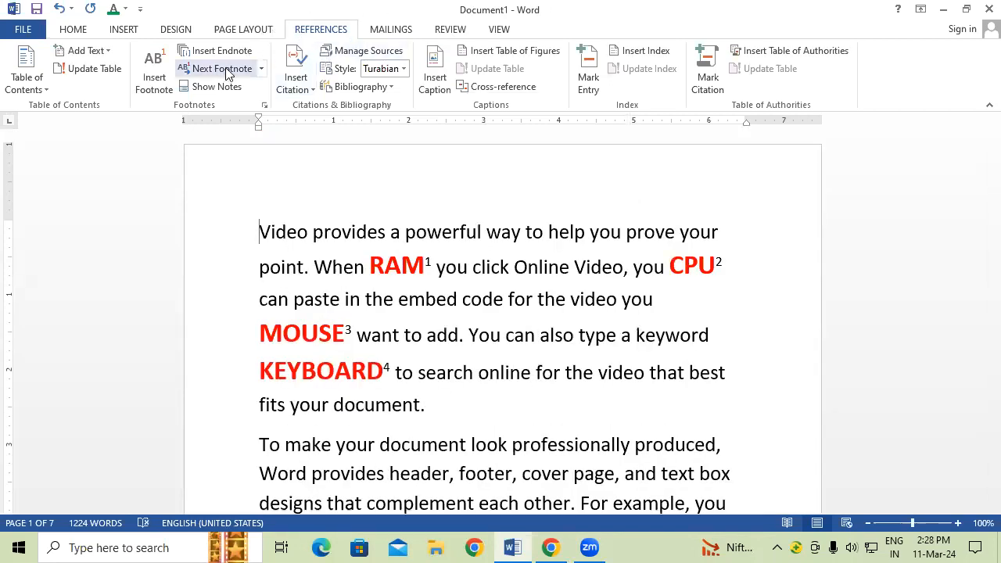
click(238, 90)
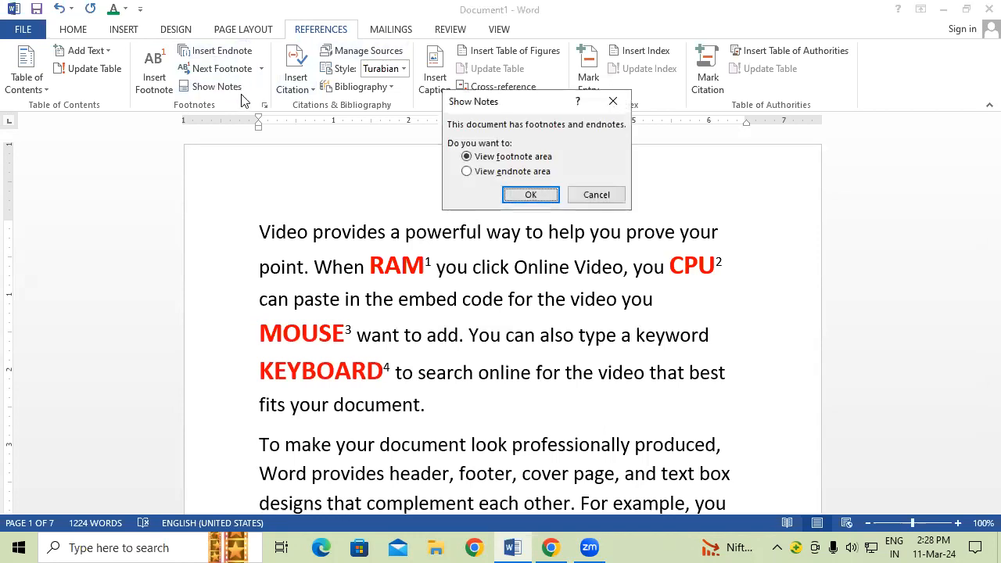
click(532, 192)
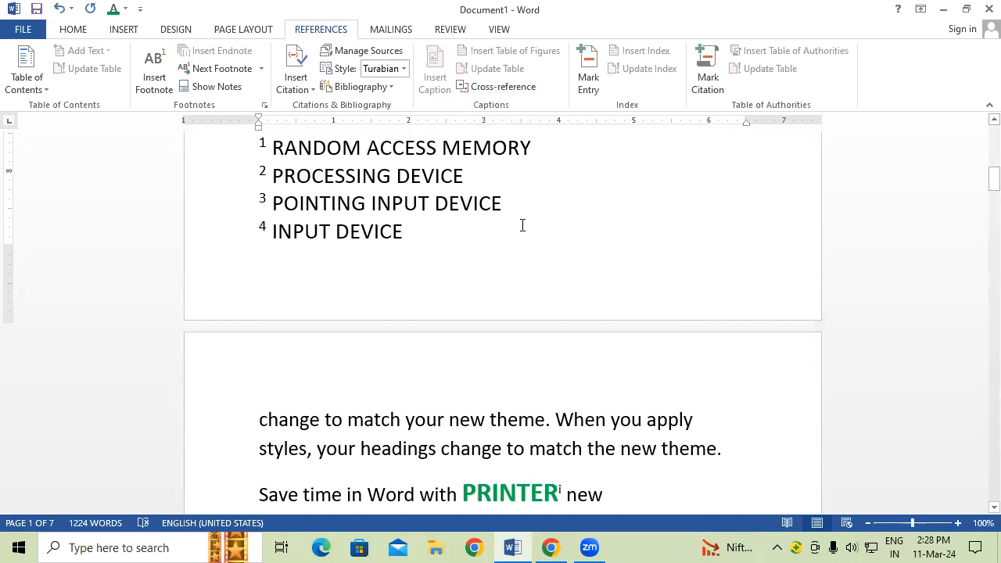
scroll(523, 226, up, 2)
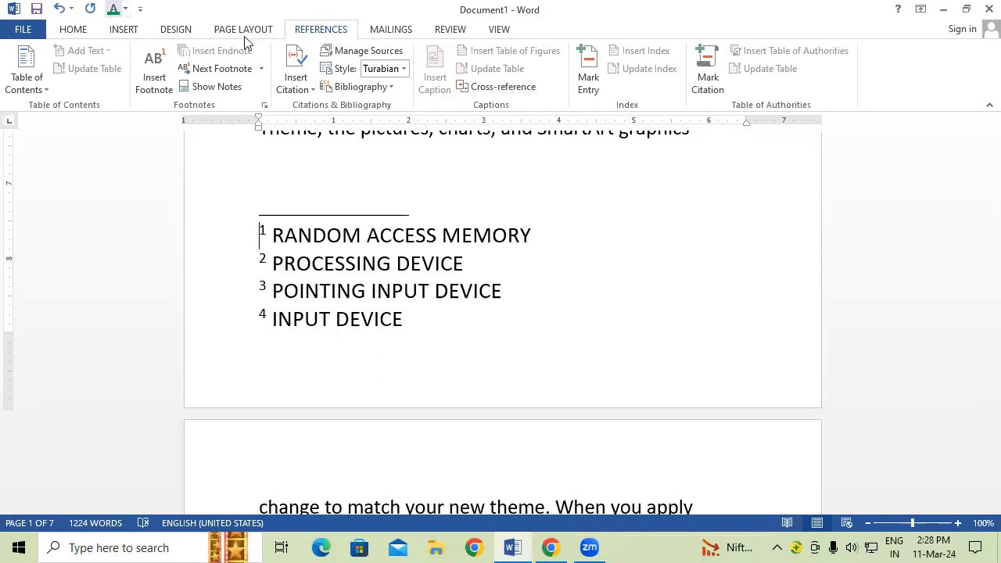
Step: Open Cross-reference, try the Footnote and Endnote reference types, then close it
click(503, 88)
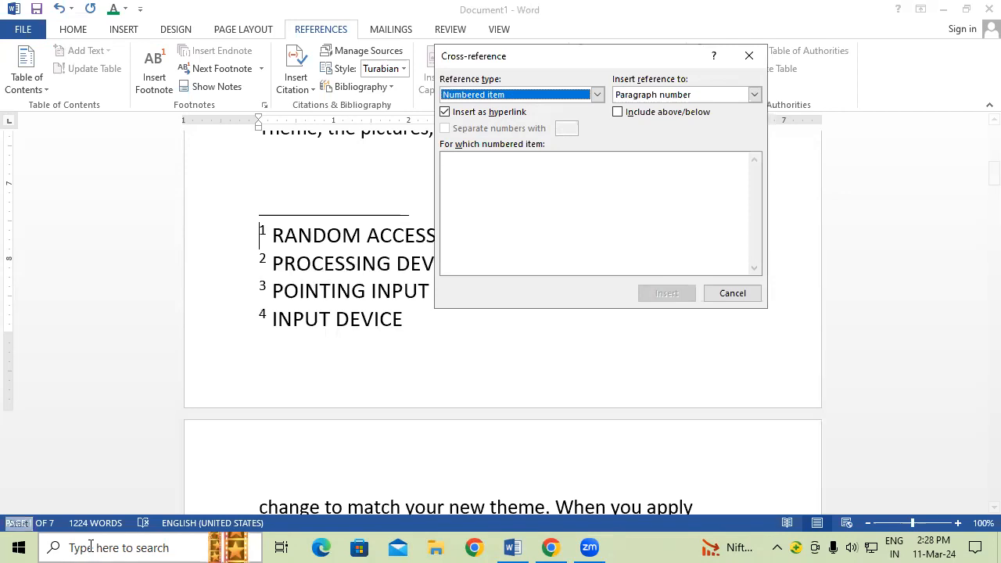
click(597, 94)
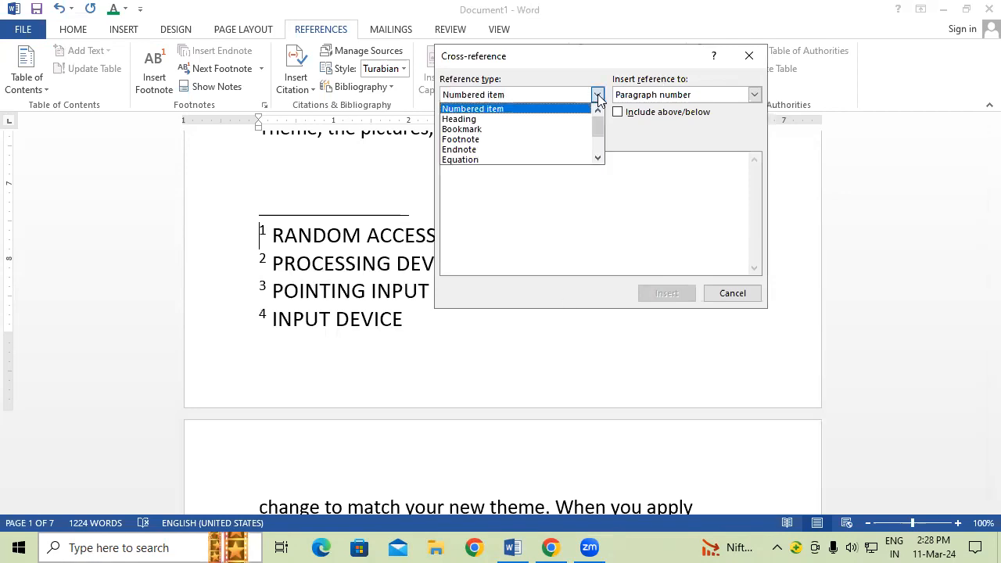
click(558, 142)
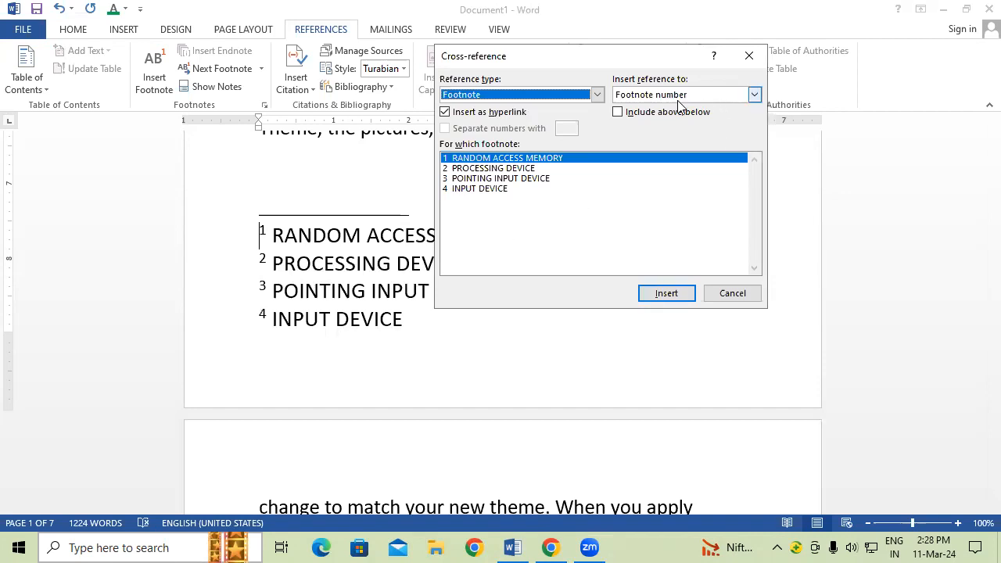
click(597, 96)
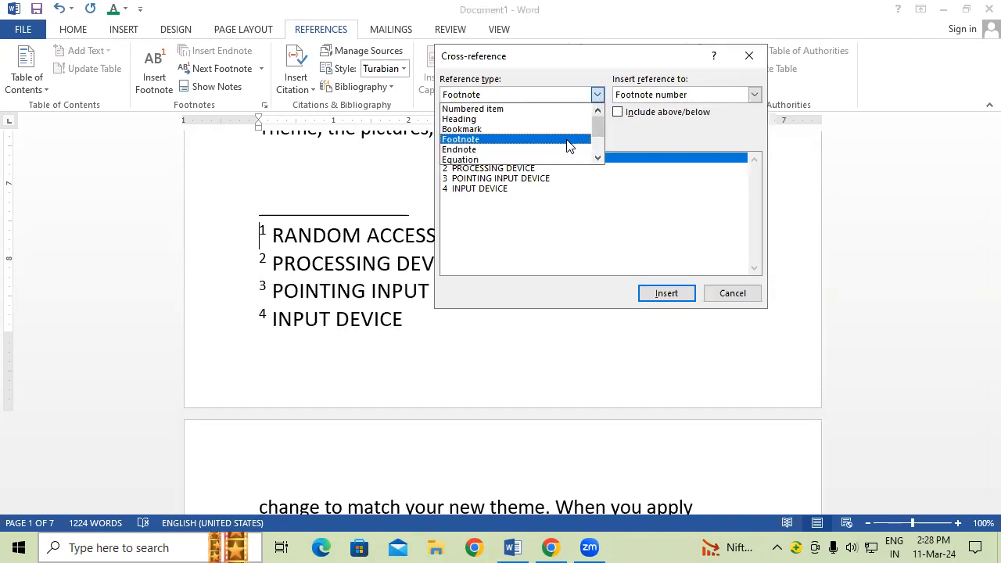
click(567, 150)
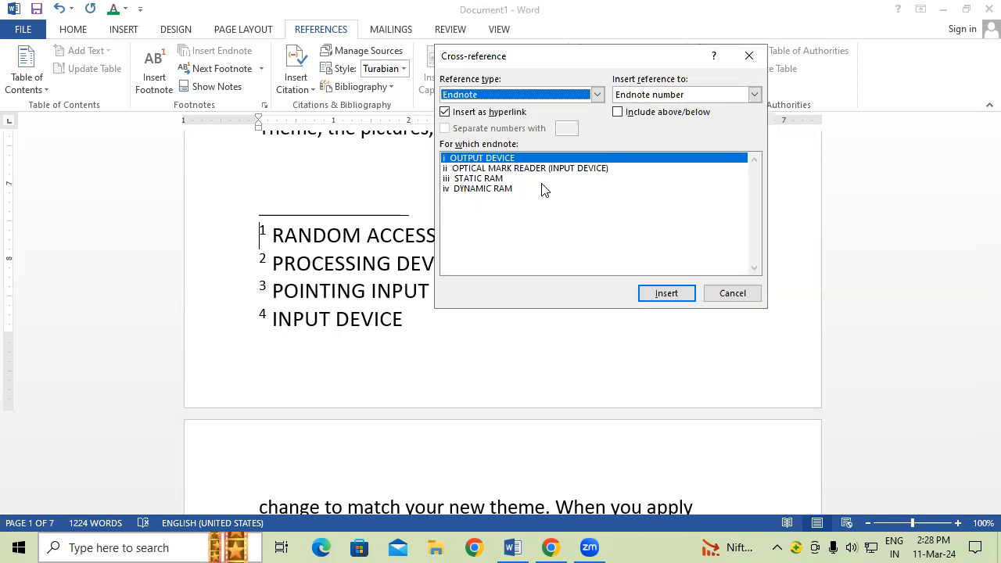
click(749, 55)
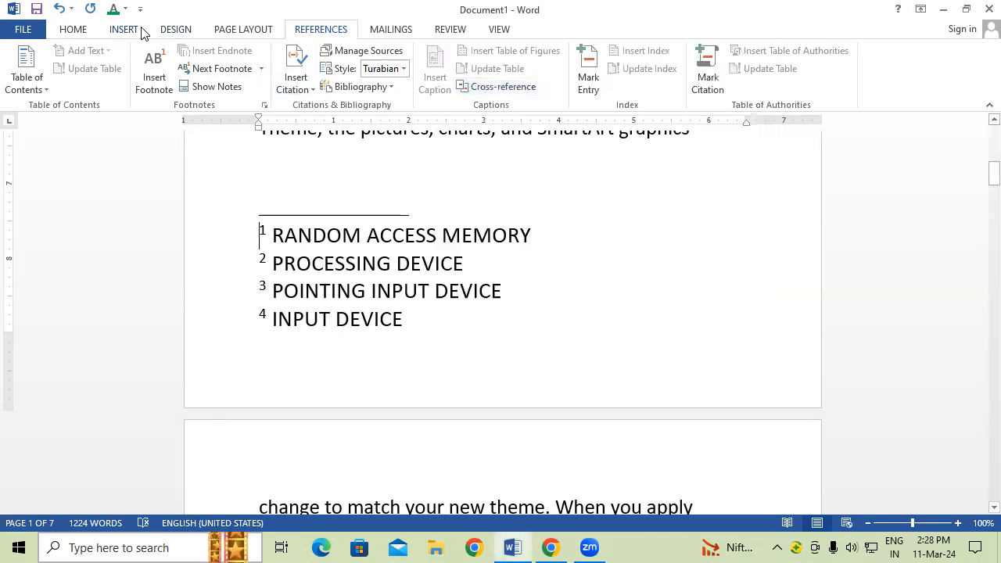
Step: Reopen Cross-reference from the Insert tab, choose Footnote, and close without inserting
click(141, 32)
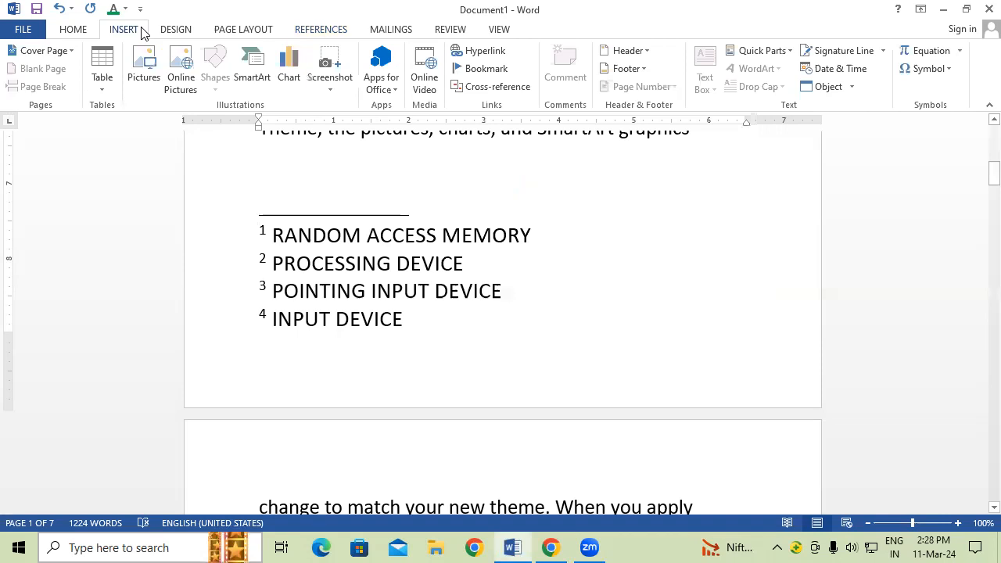
click(462, 88)
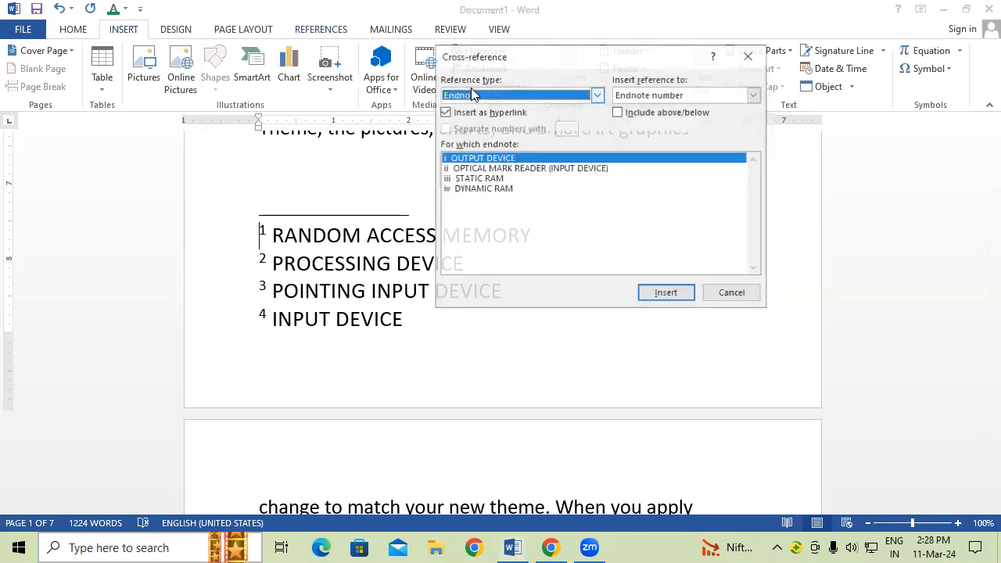
click(597, 95)
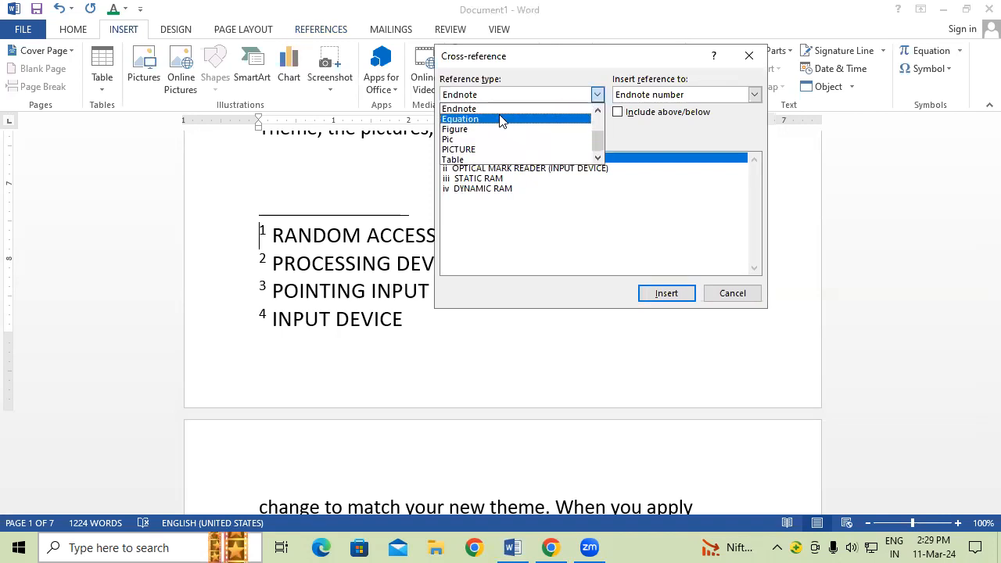
scroll(501, 121, up, 1)
click(477, 139)
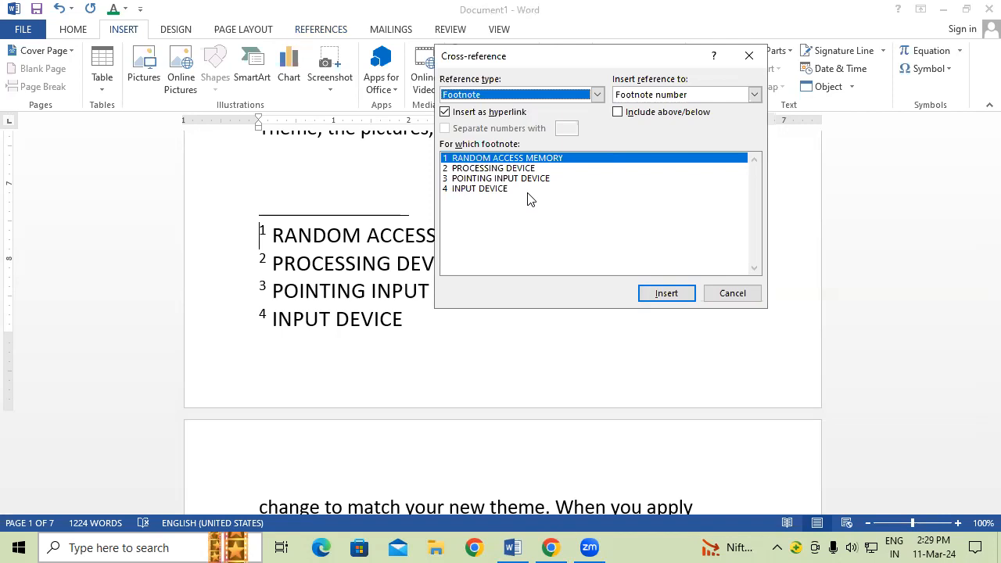
click(750, 57)
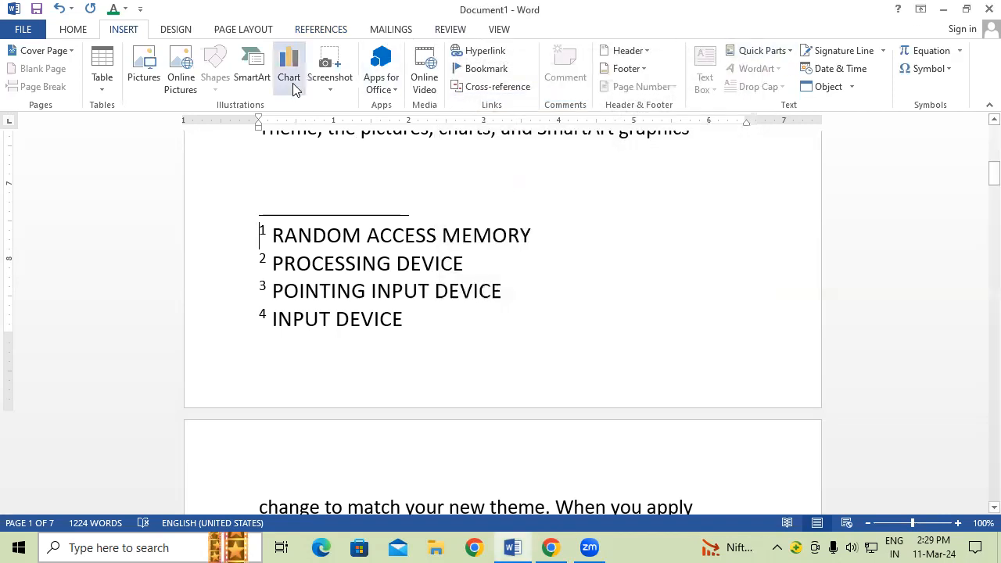
Step: Create a new blank document, Document2, with Ctrl+N
click(323, 32)
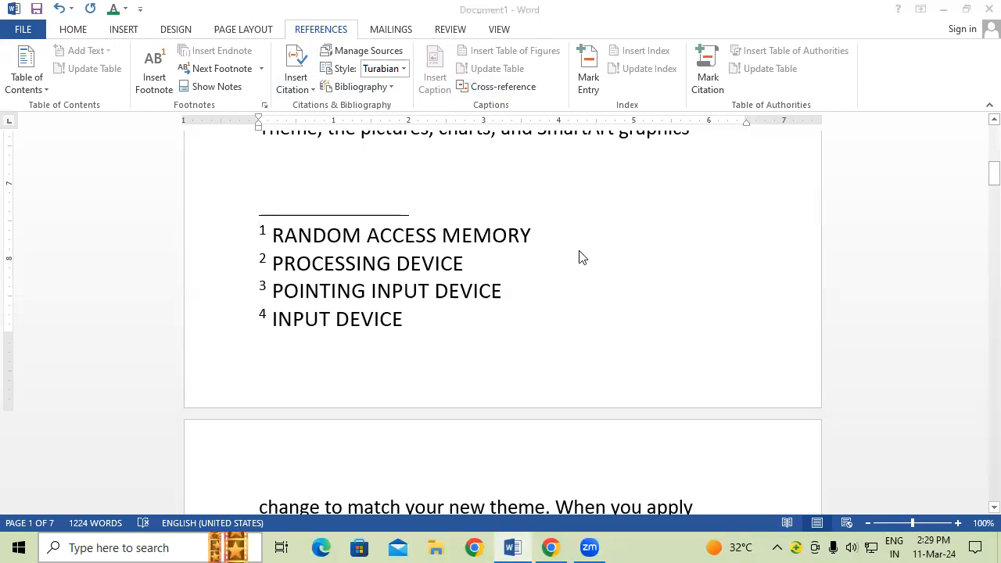
key(ctrl+n)
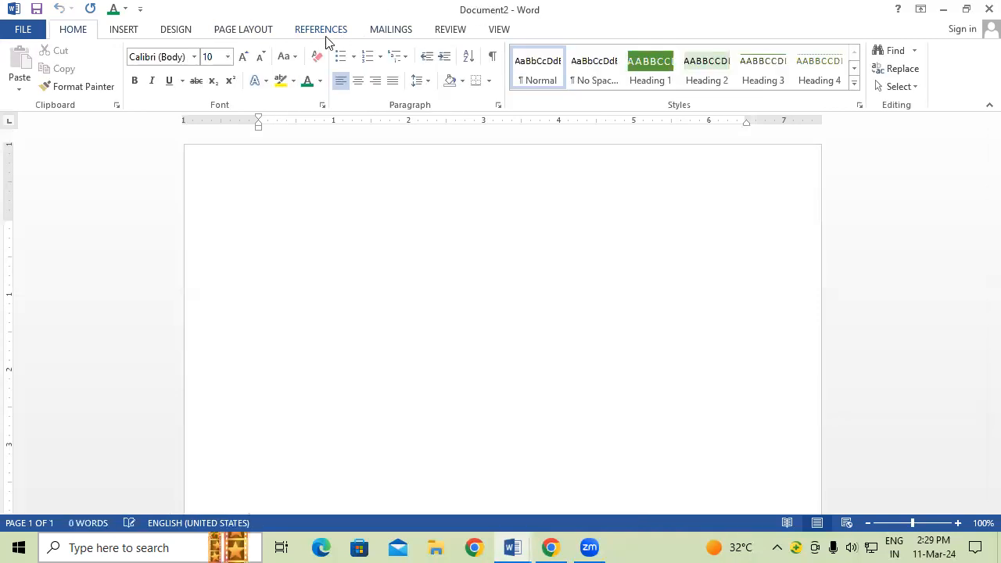
Step: Add a new citation source in Document2, keeping Book as the source type
click(324, 34)
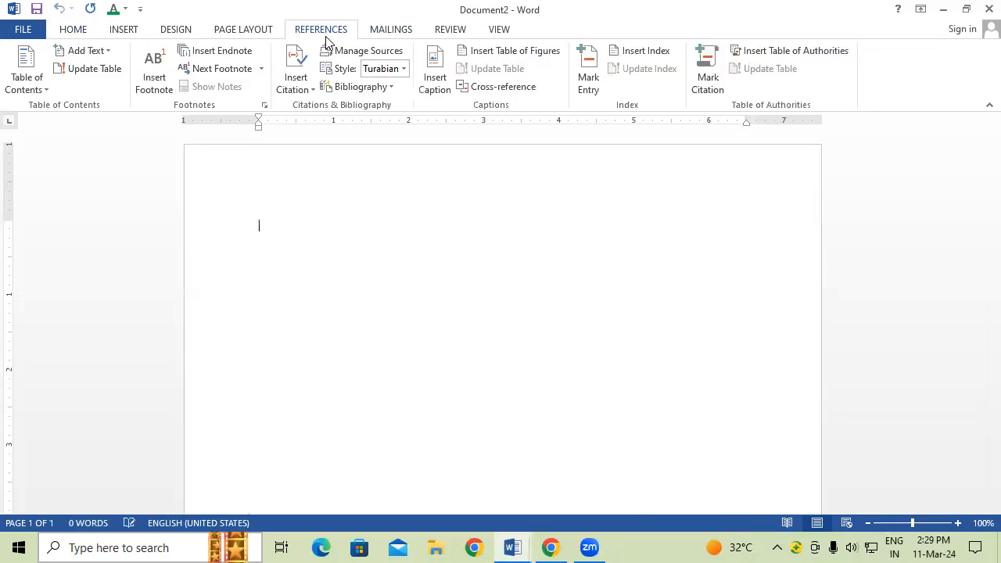
click(298, 81)
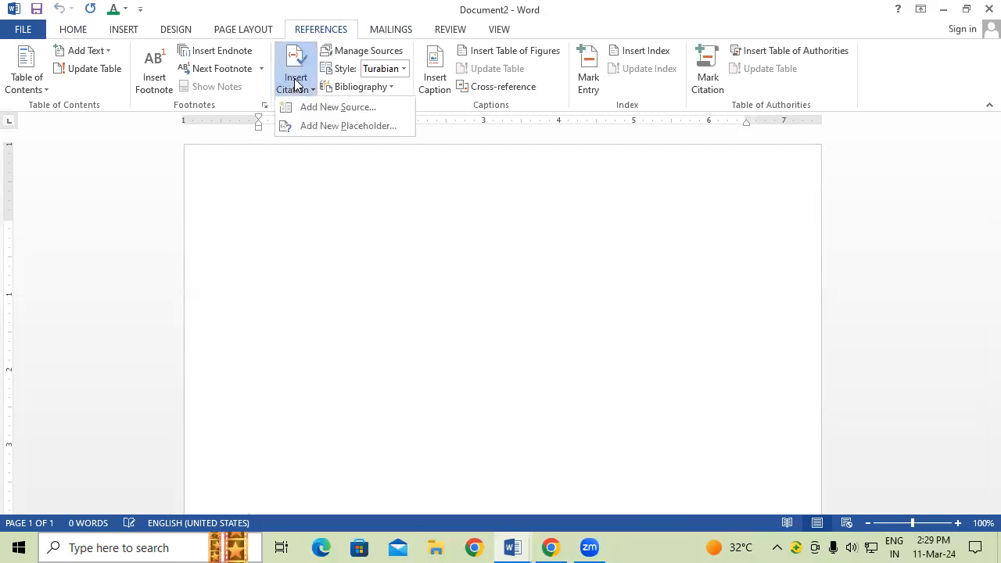
click(357, 111)
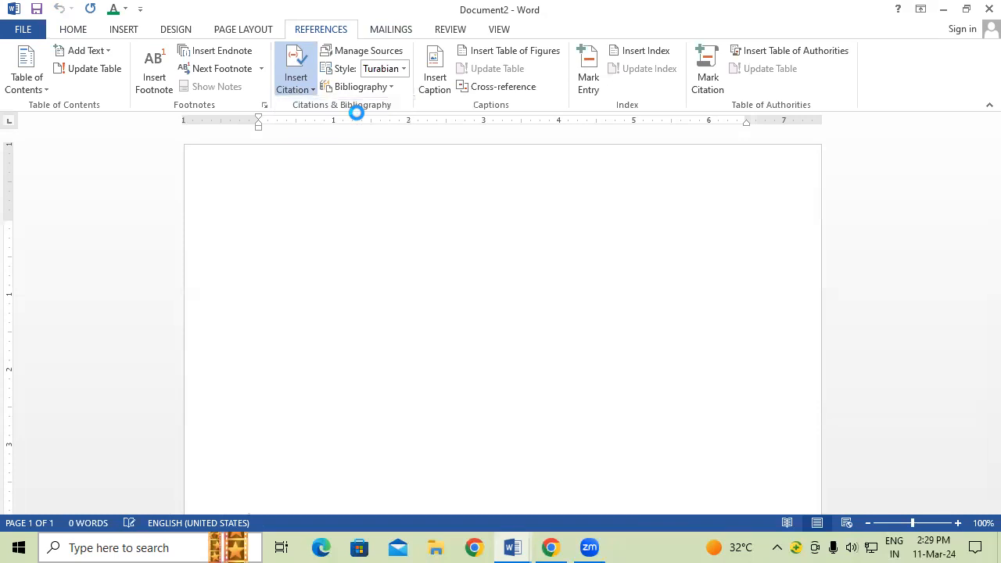
drag(425, 67, 426, 155)
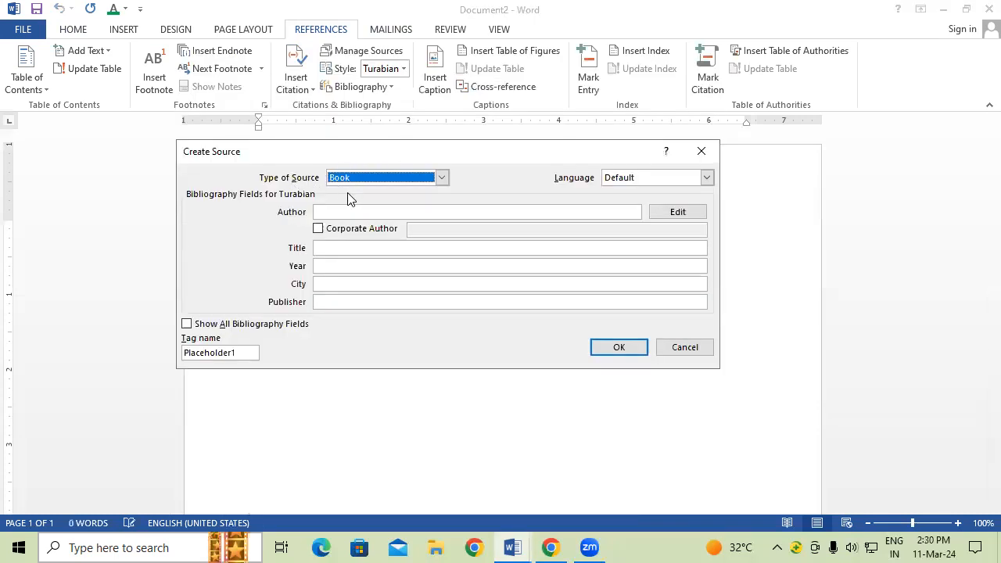
click(372, 213)
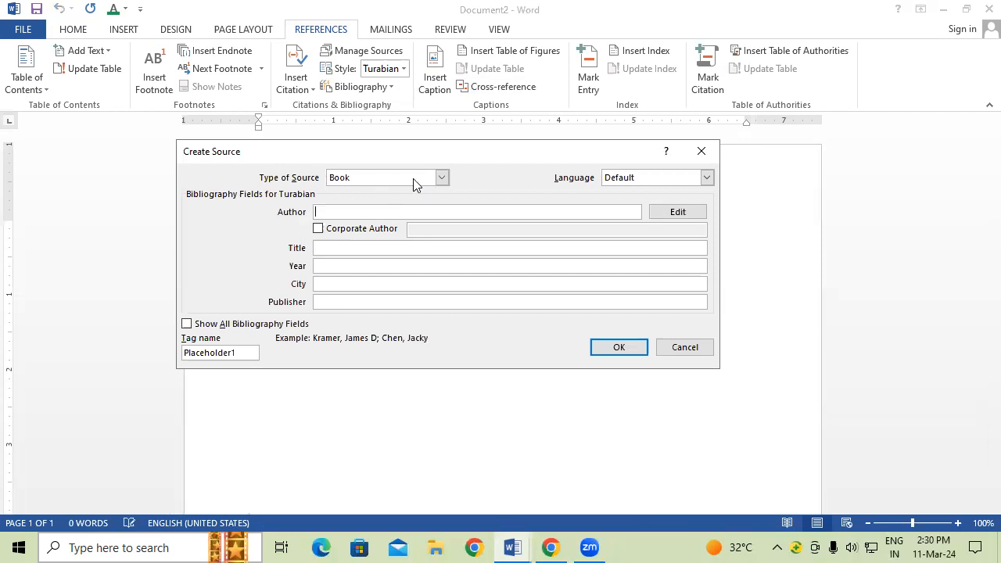
click(442, 179)
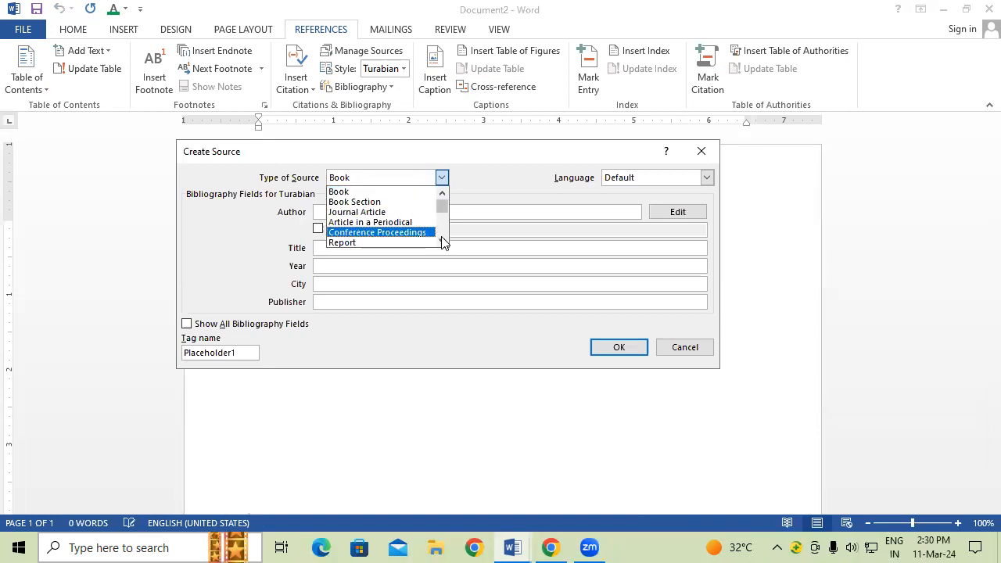
click(442, 240)
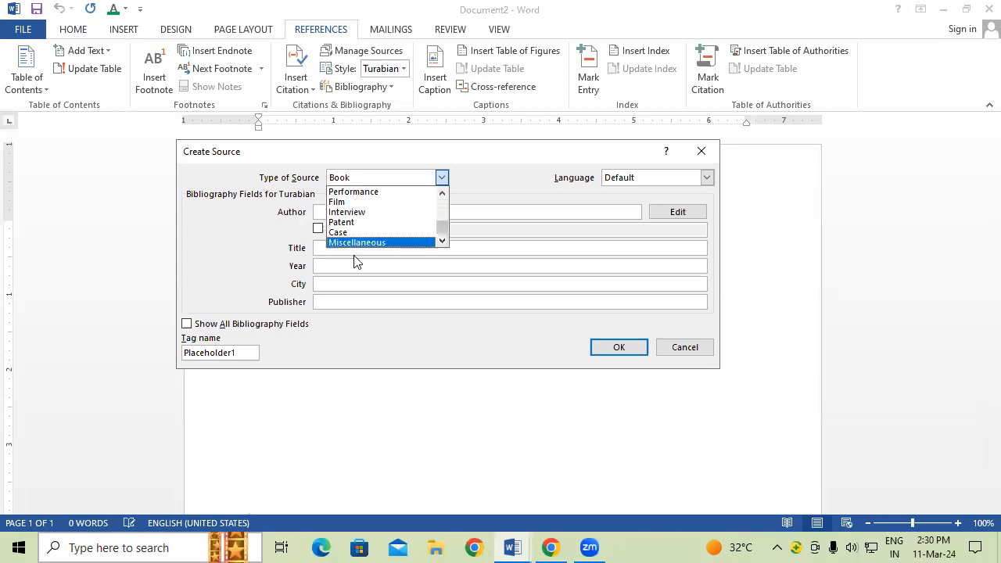
drag(443, 226, 443, 181)
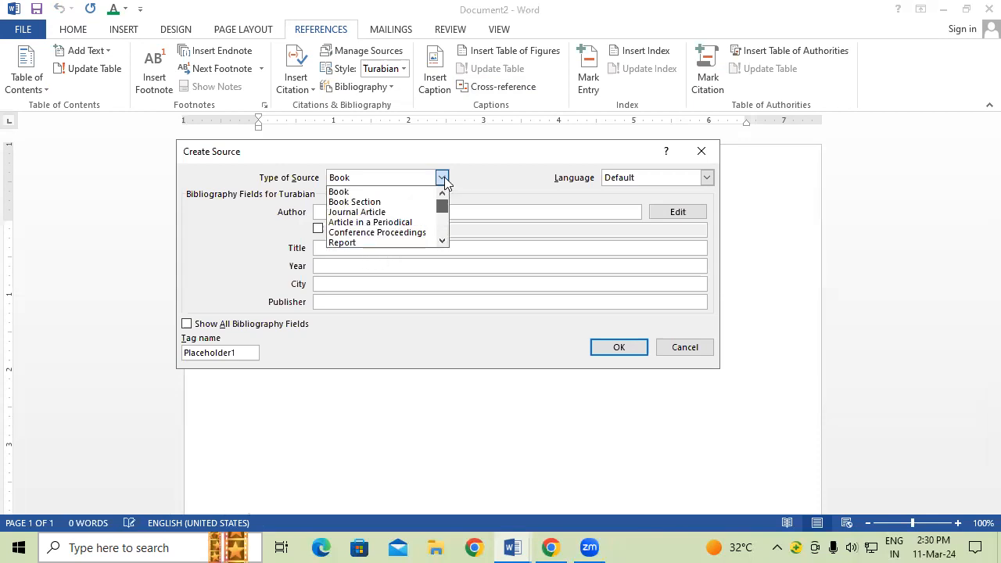
click(381, 192)
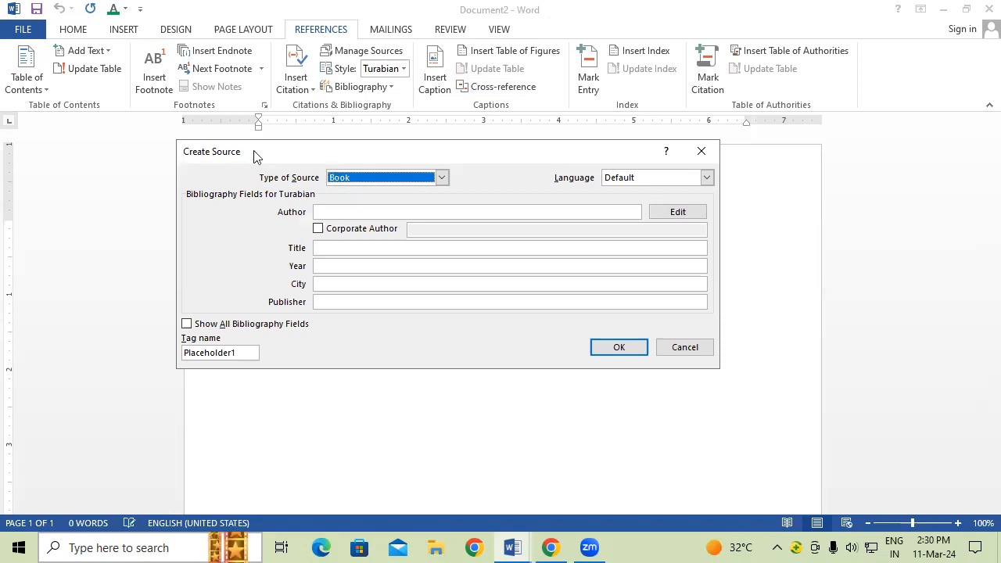
click(341, 208)
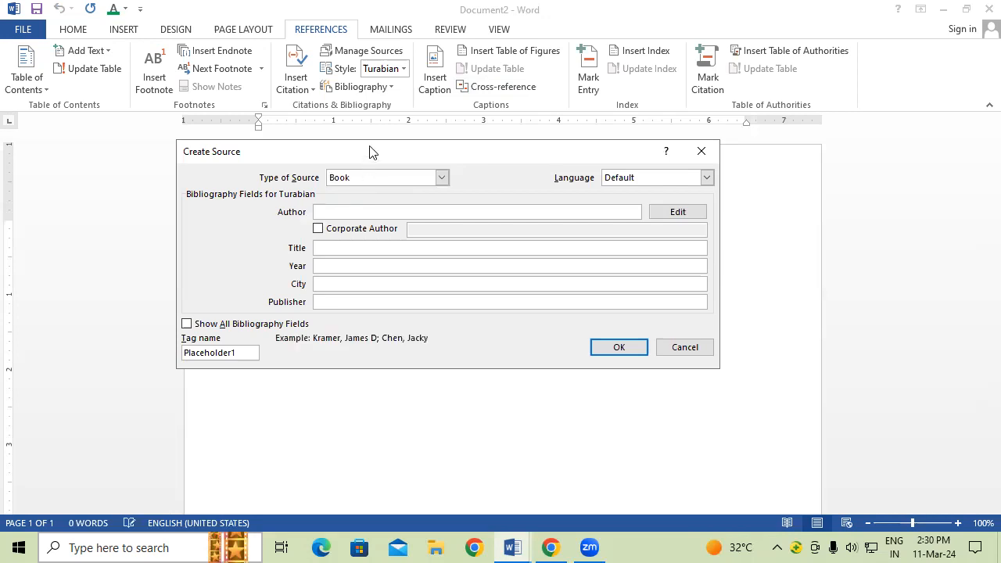
drag(371, 151, 362, 308)
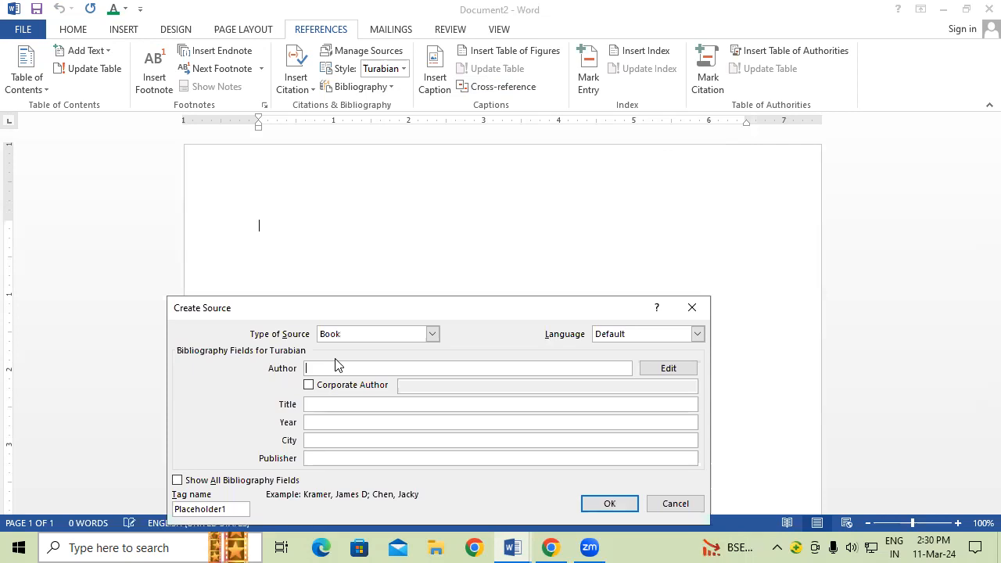
Step: Enter the author's name and mark it as a Corporate Author
click(310, 385)
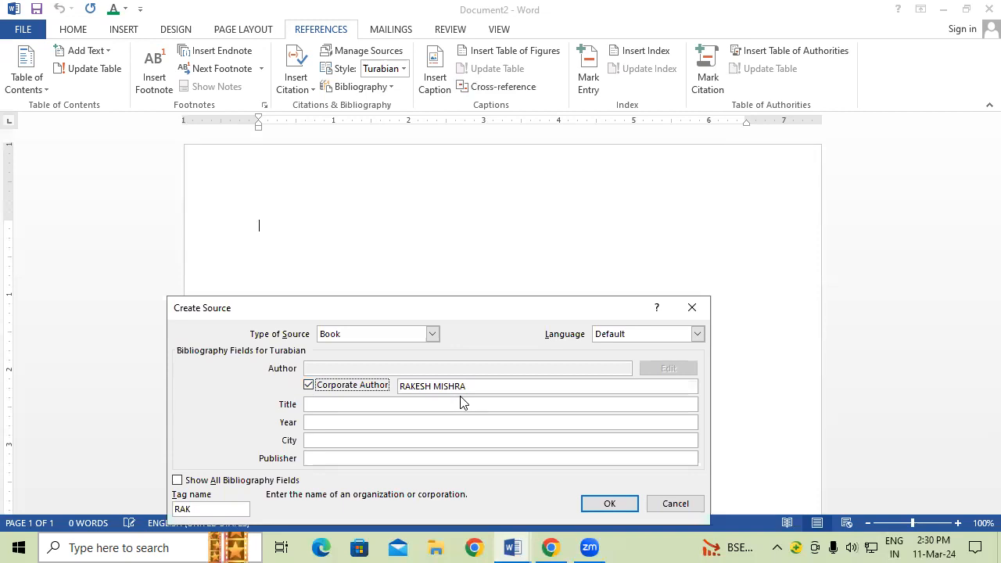
click(309, 386)
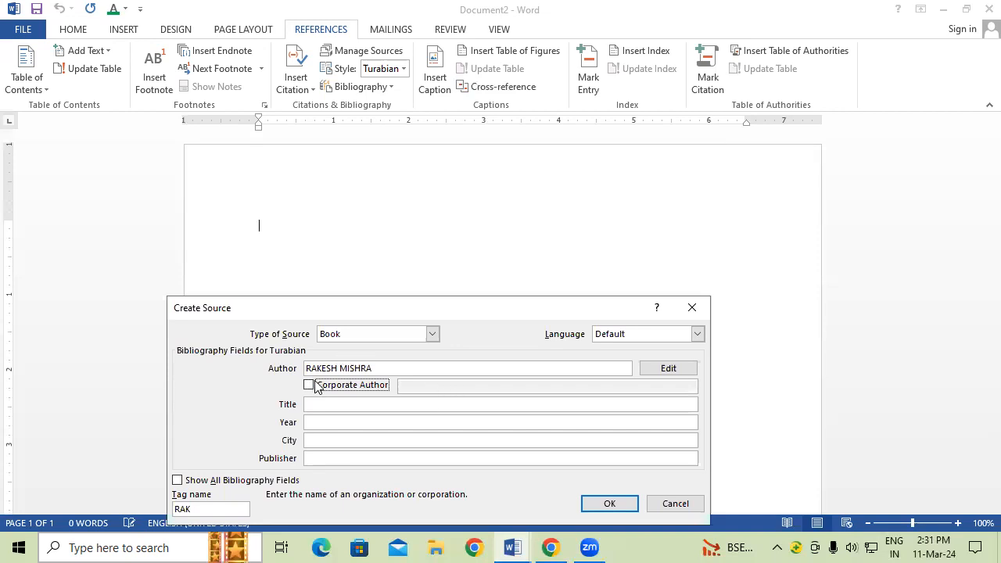
click(307, 386)
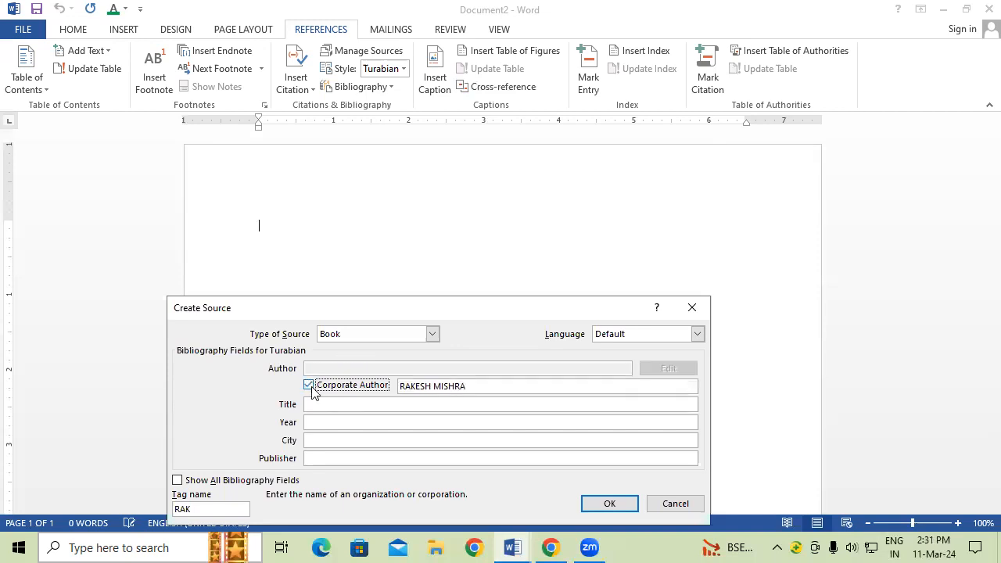
click(328, 403)
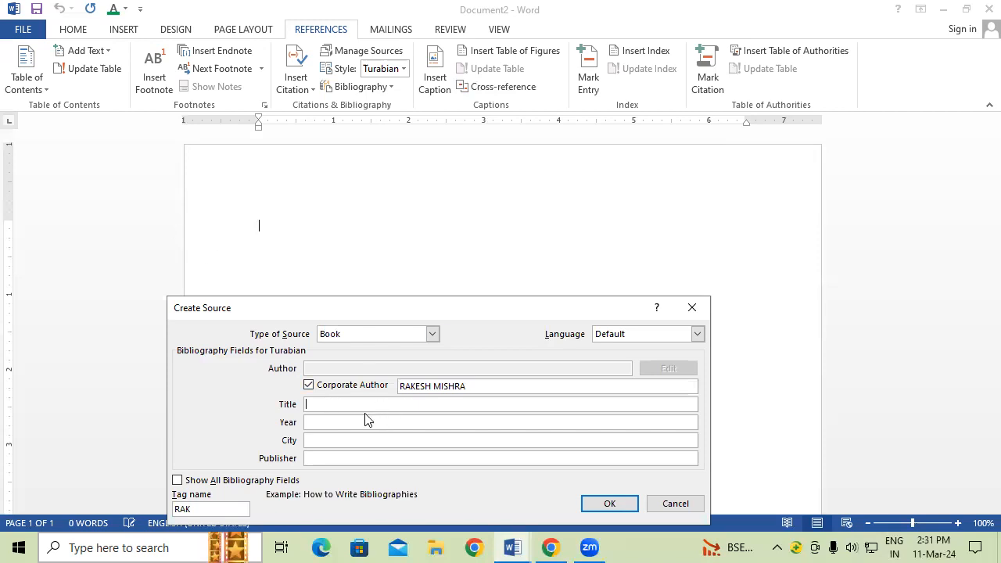
Step: Fill in Title CCC, Year 2022, City PADRAUNA, Publisher GAYATRI COMPUTER, and insert the citation
text(CCC)
click(364, 420)
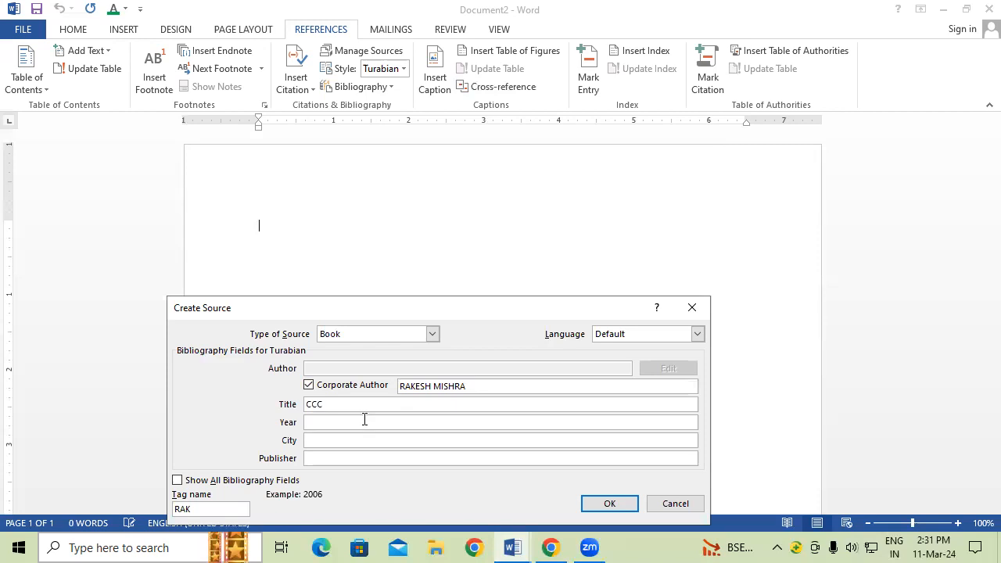
text(2022)
click(322, 442)
text(PADRAUNA)
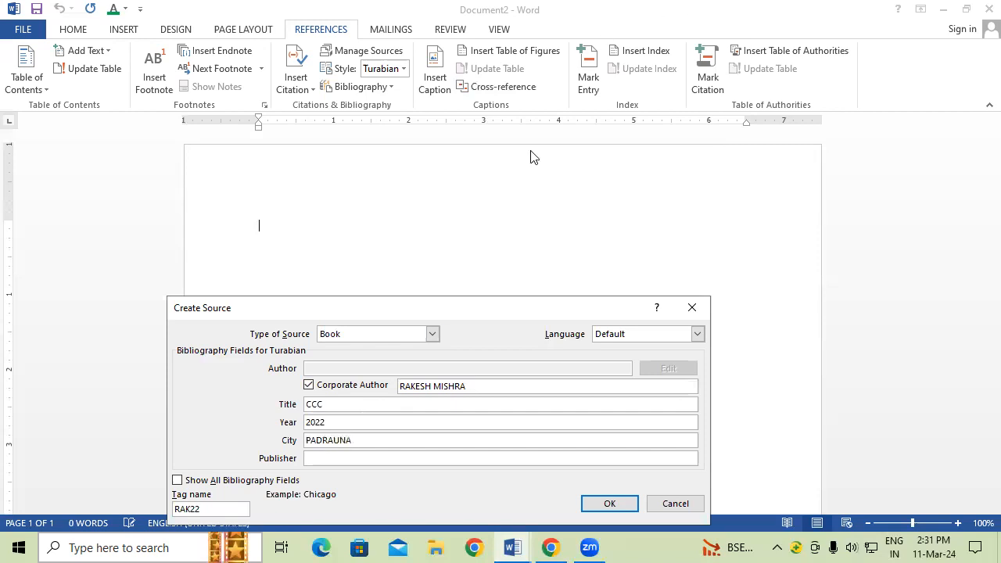
click(335, 459)
text(GAYATRI COMPUTER)
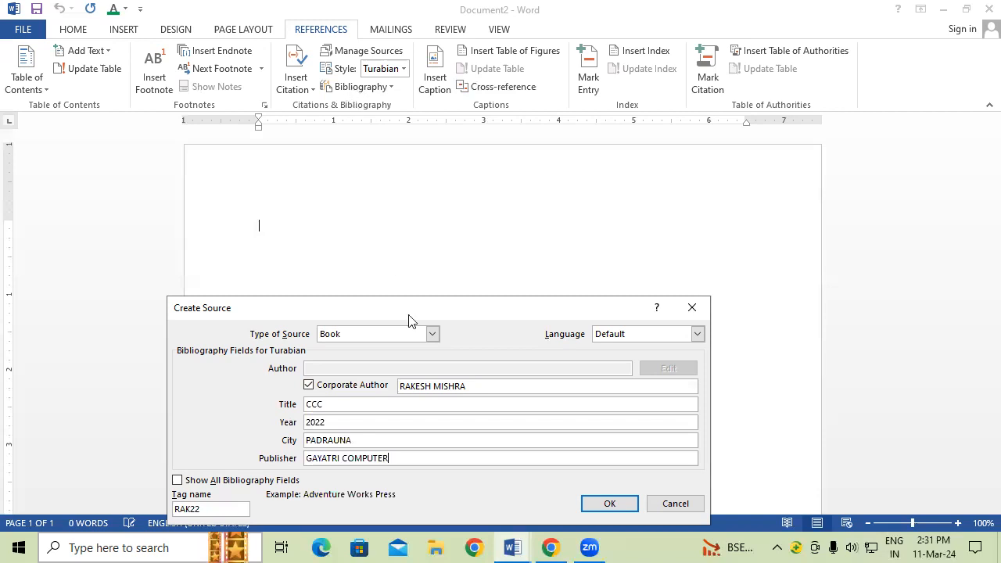
drag(412, 316, 429, 206)
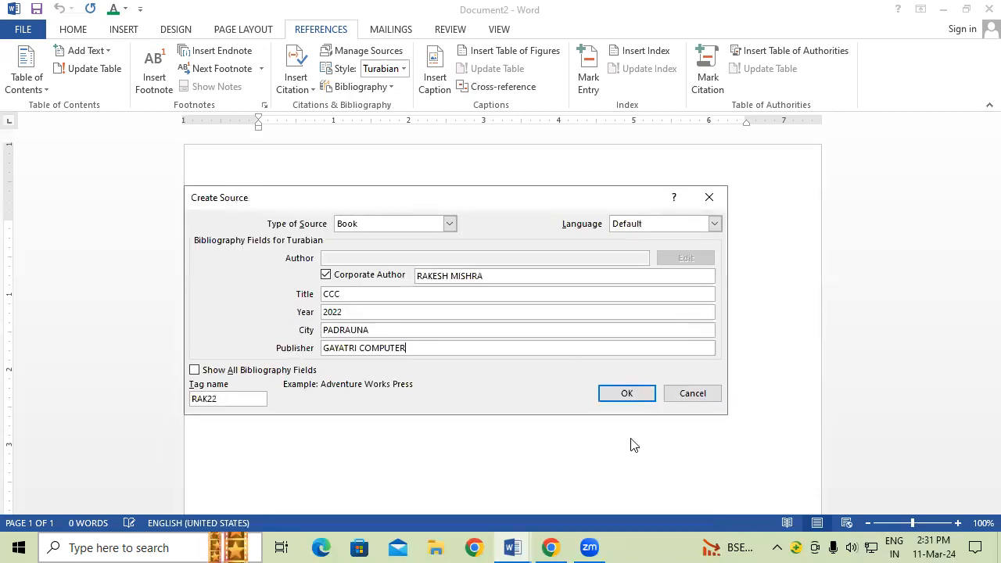
click(627, 394)
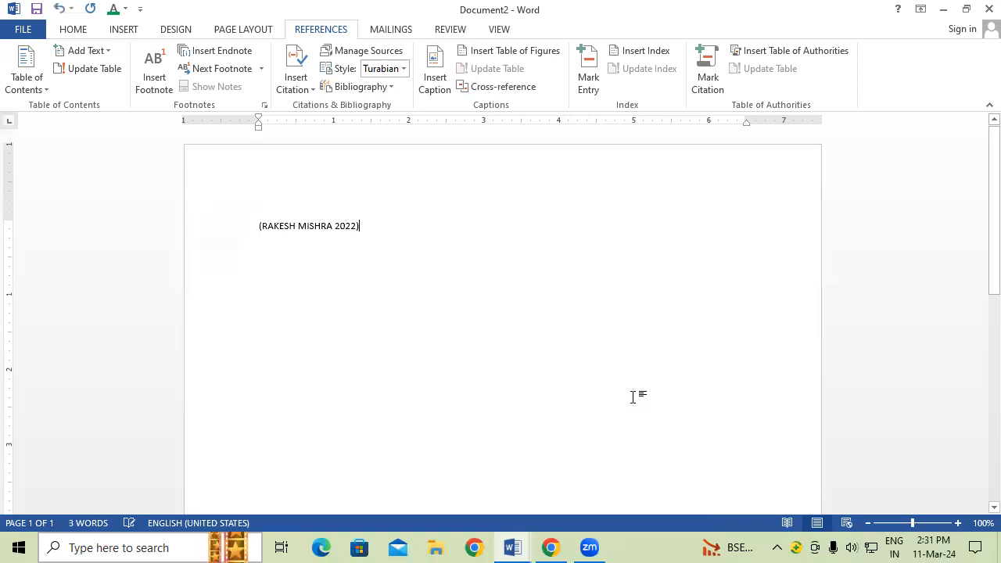
Step: Enlarge the inserted citation's font to roughly twice its original size
drag(371, 225, 205, 238)
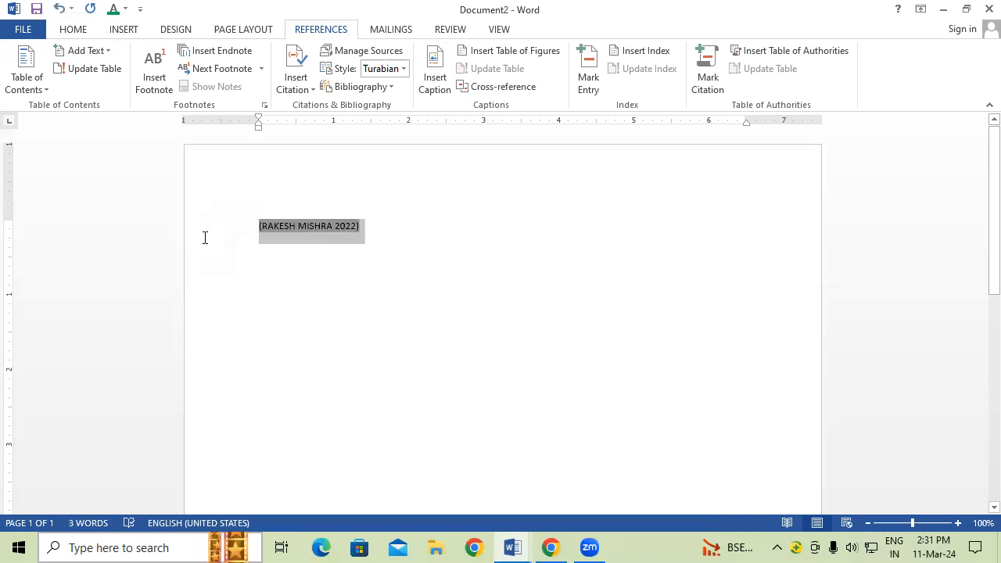
key(ctrl+shift+period)
key(ctrl+shift+period)
key(ctrl+shift+period)
key(ctrl+shift+period)
key(ctrl+shift+period)
key(ctrl+shift+period)
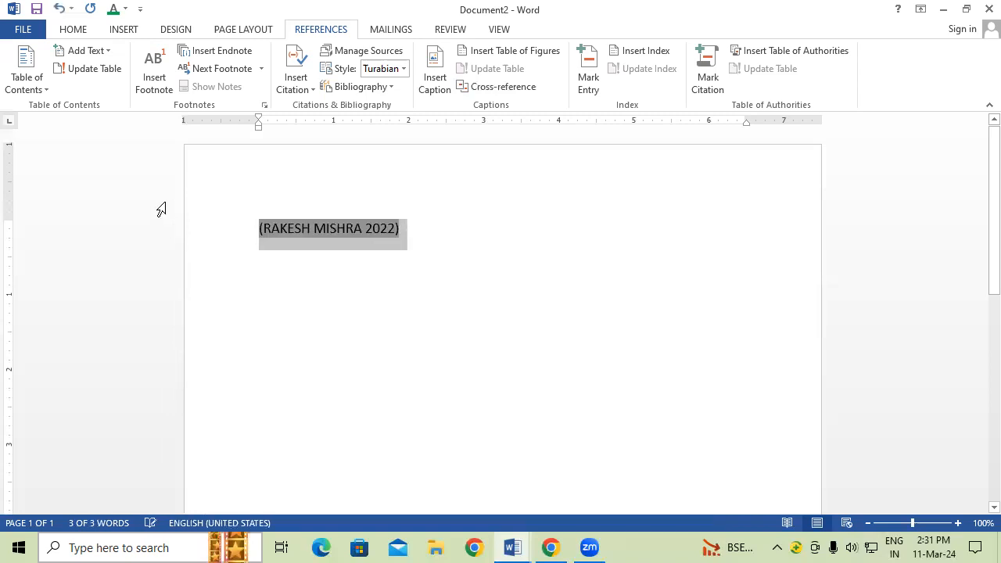
click(536, 289)
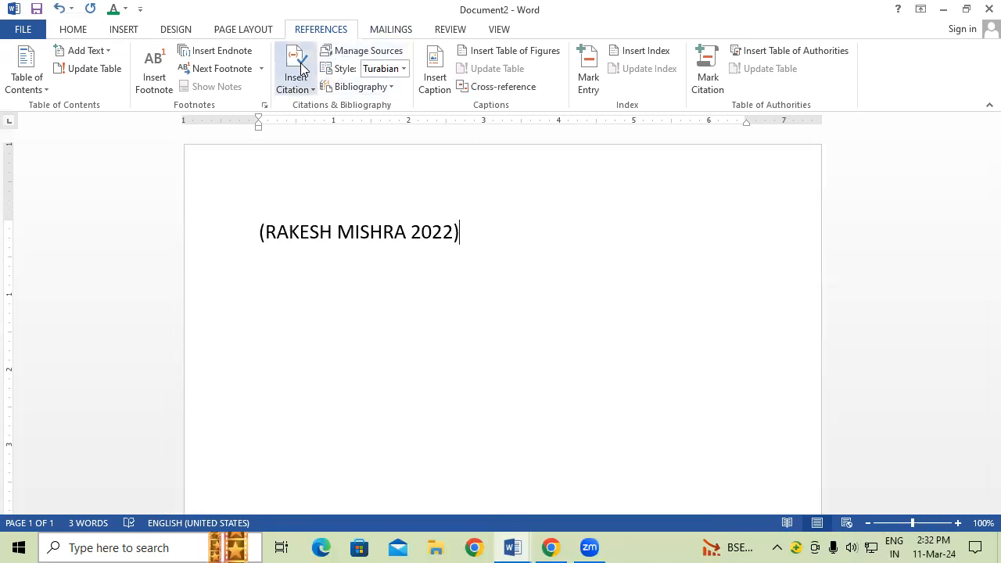
Step: Open Source Manager and preview the master-list sources, returning to CCC (2022)
click(365, 53)
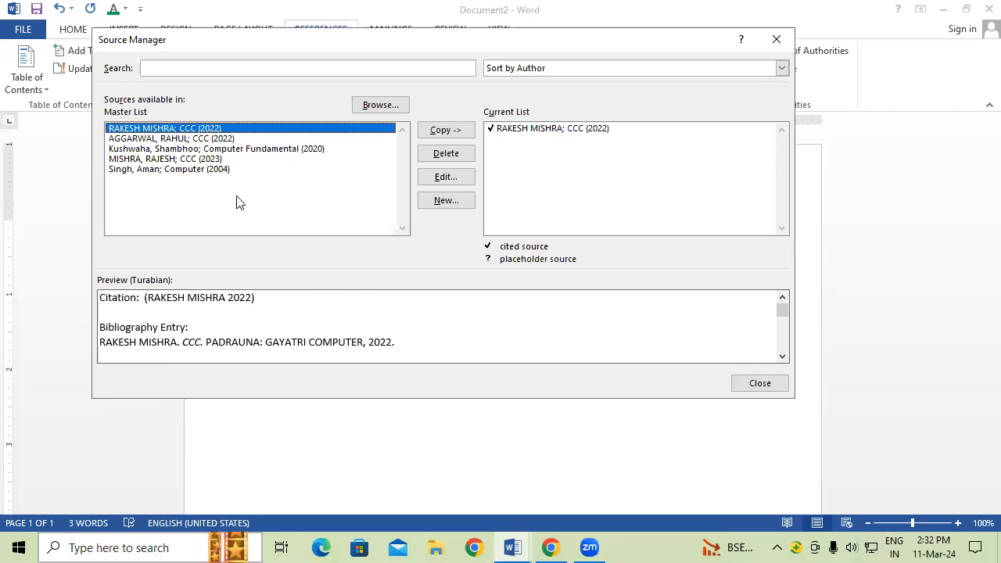
click(232, 139)
click(230, 149)
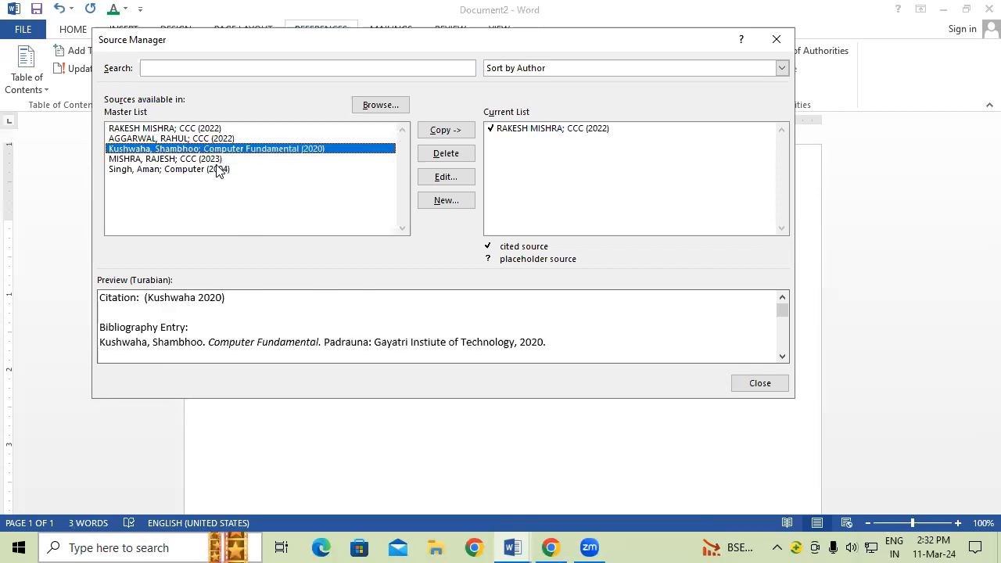
click(229, 168)
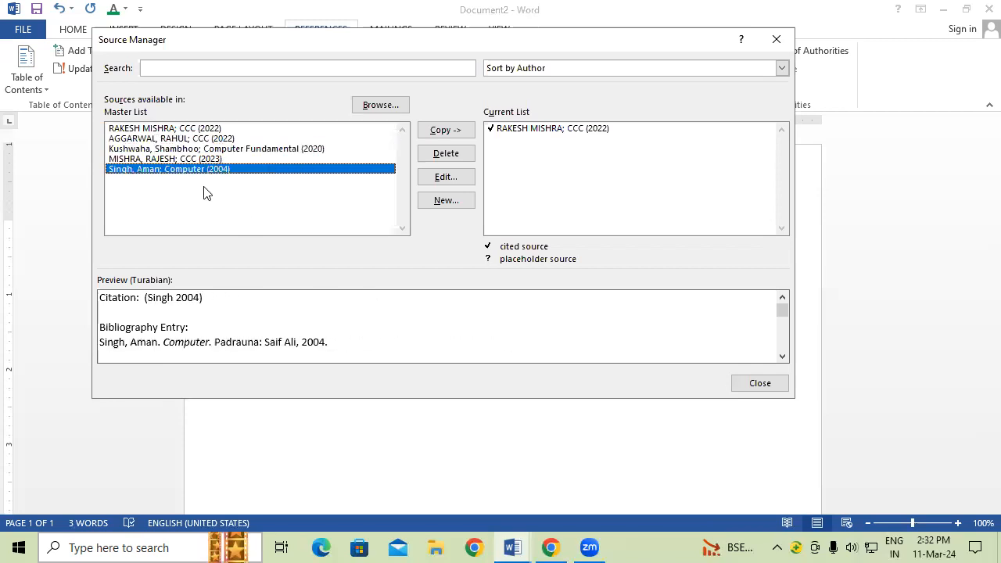
click(208, 129)
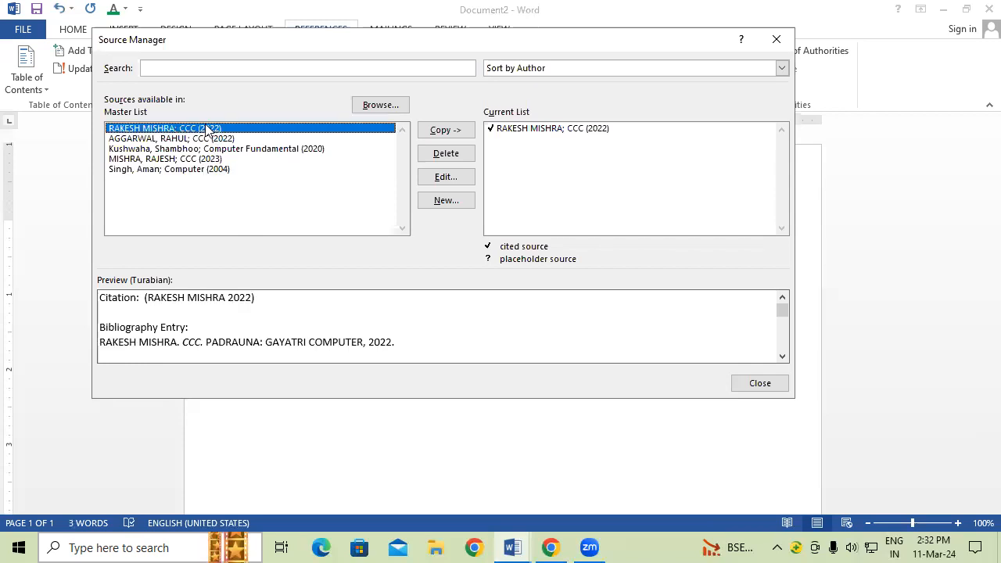
Step: Copy CCC (2022) into the current list, overwriting the duplicate, and delete Computer (2004)
click(460, 132)
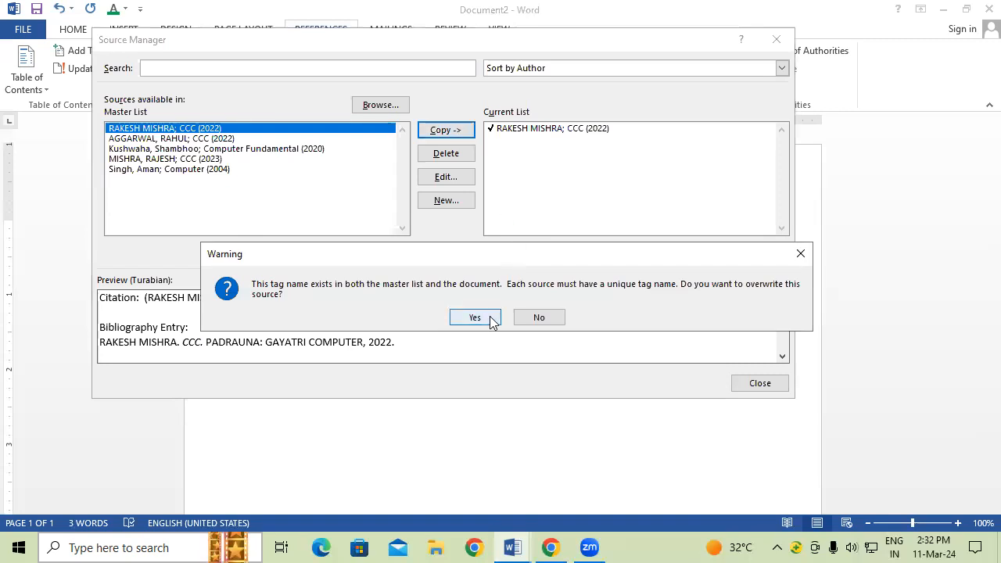
click(491, 320)
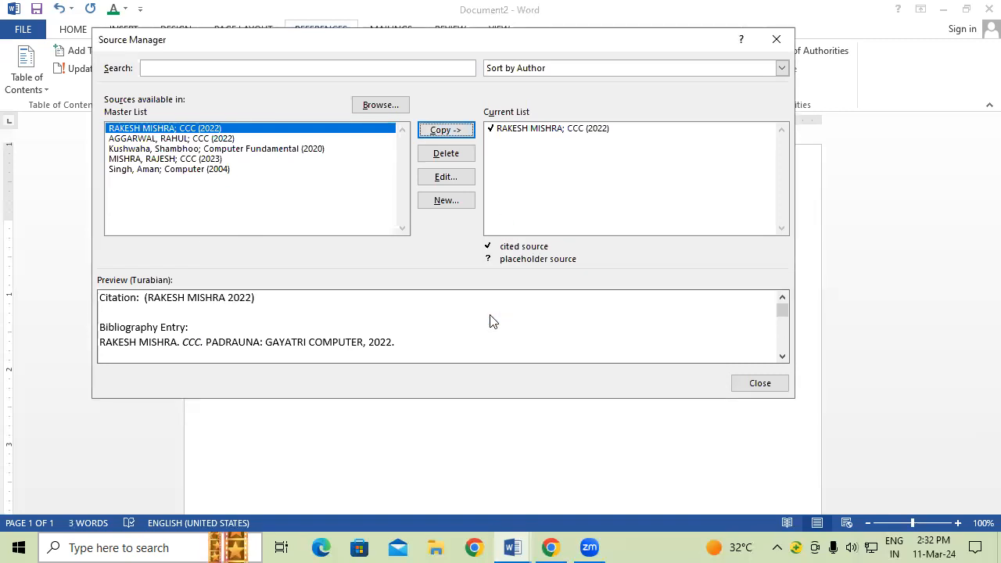
click(211, 171)
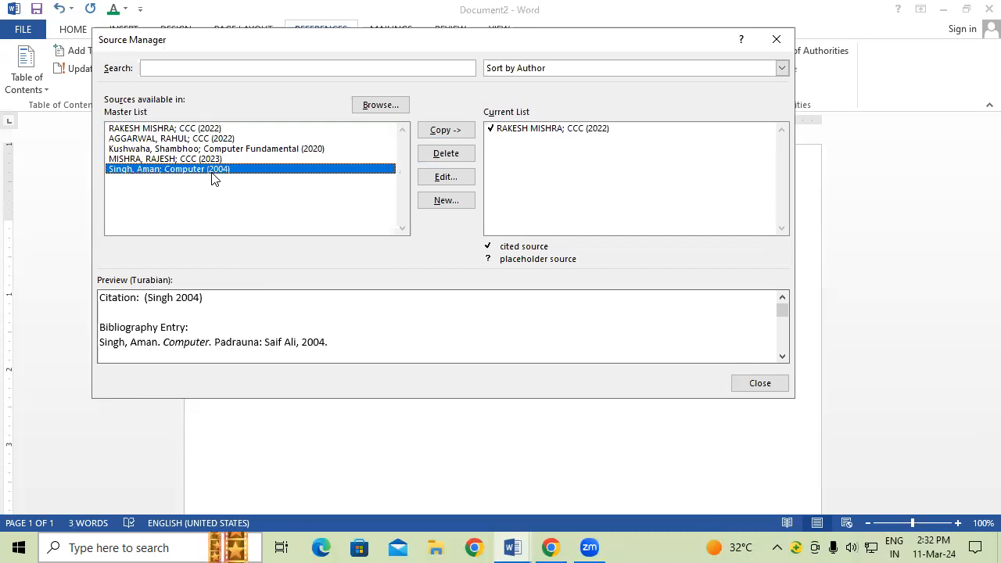
click(446, 155)
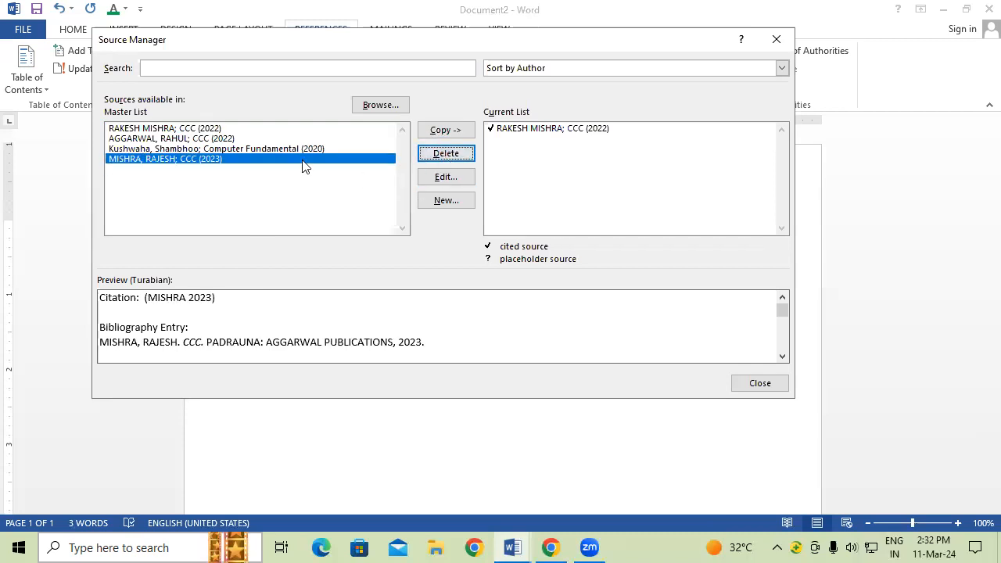
click(173, 128)
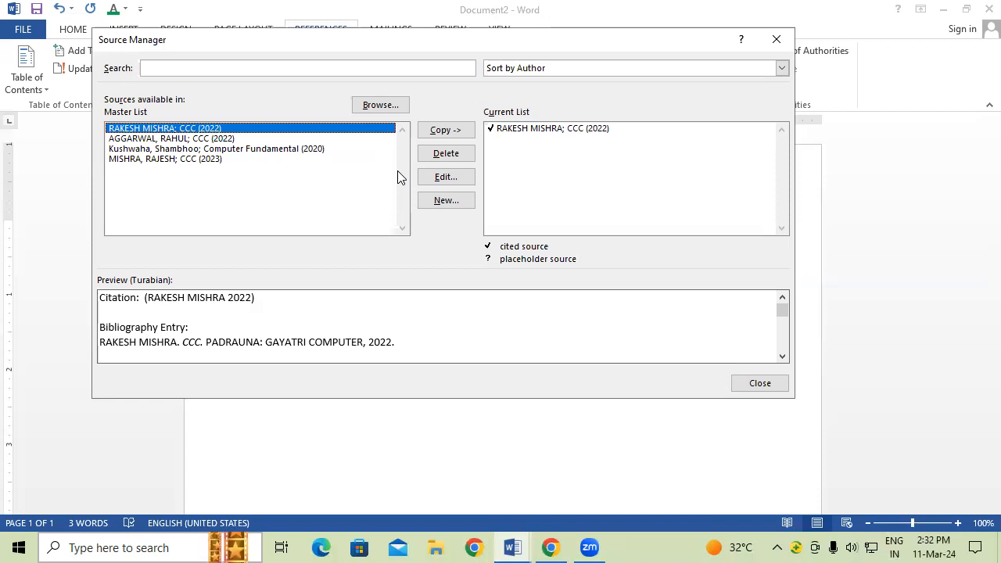
Step: Edit the CCC book source to year 2023 and city PADRAUNA KUSHINAGAR, updating both lists
click(445, 178)
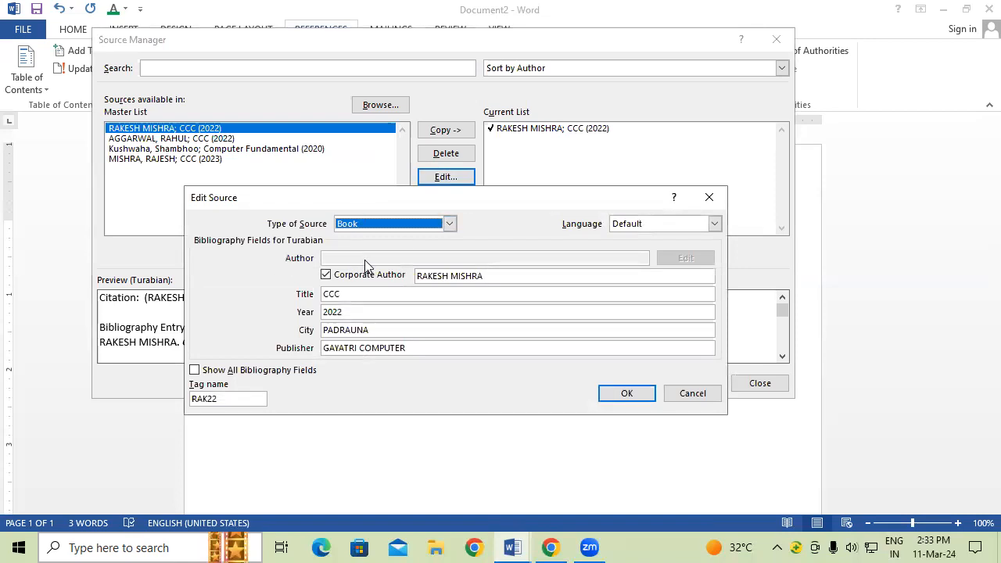
click(372, 311)
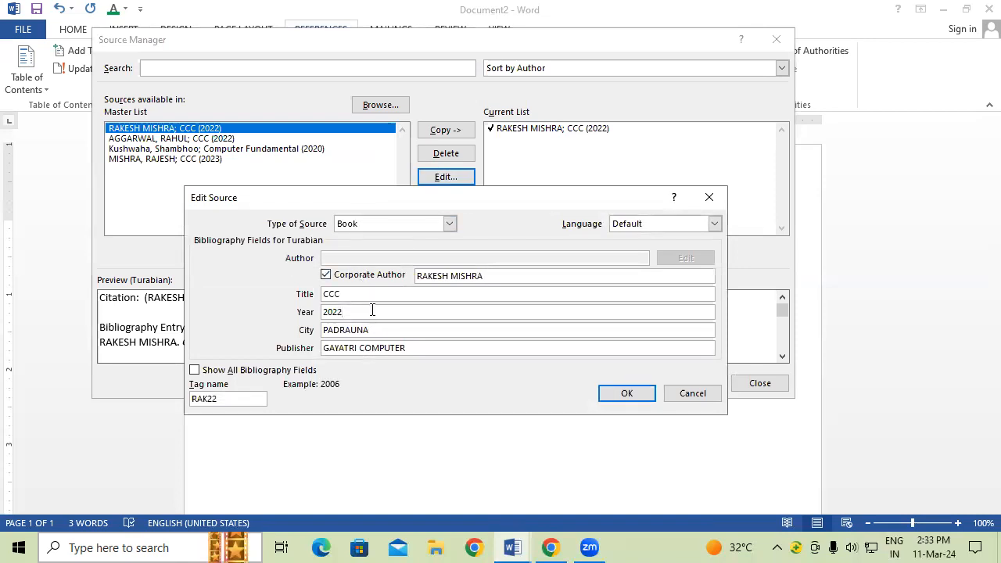
key(BackSpace)
text(3)
click(393, 331)
text(KUSHINAGAR)
click(631, 394)
click(441, 317)
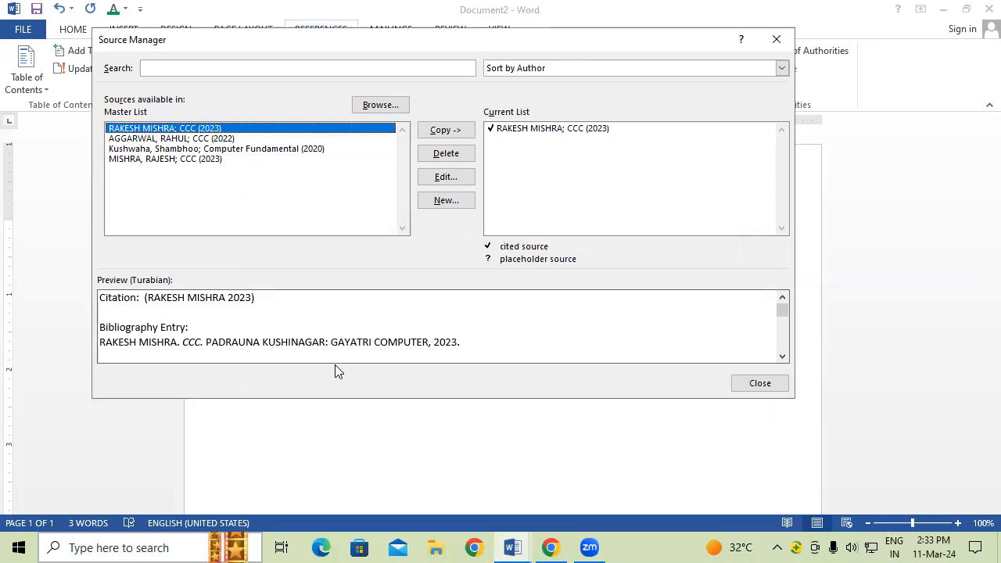
Step: Cancel the new-source form and close Source Manager, returning to the citation
click(460, 202)
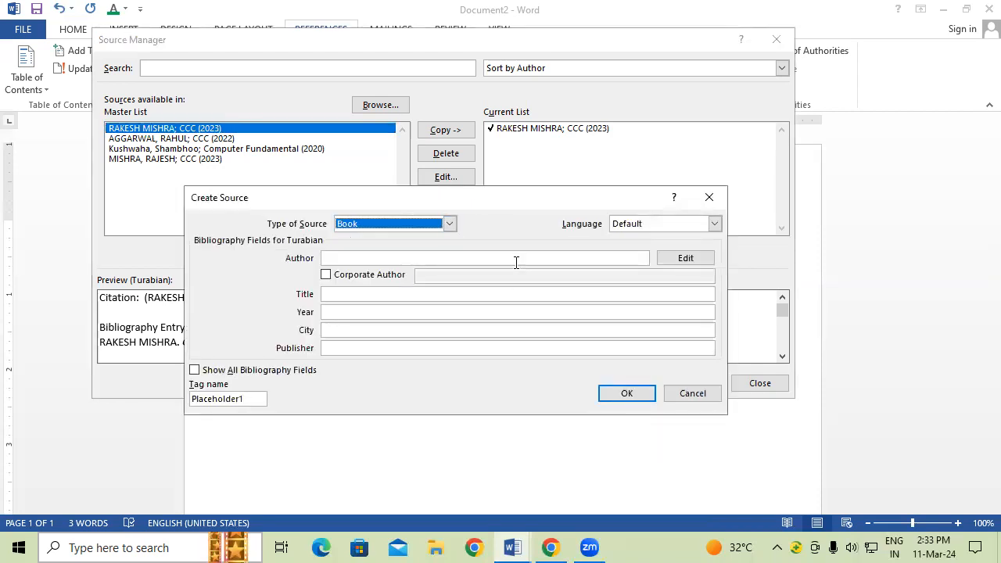
click(709, 196)
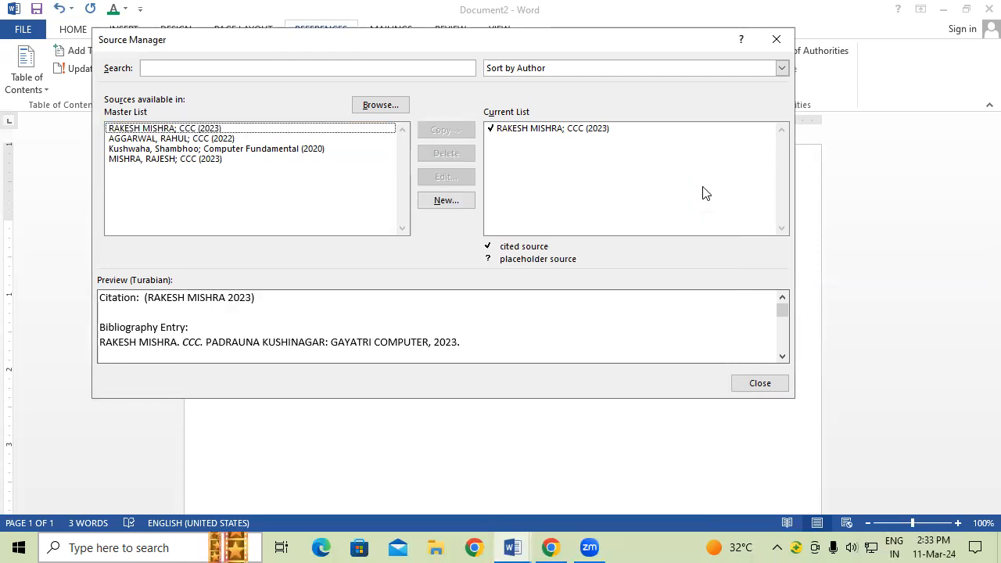
click(784, 383)
click(571, 272)
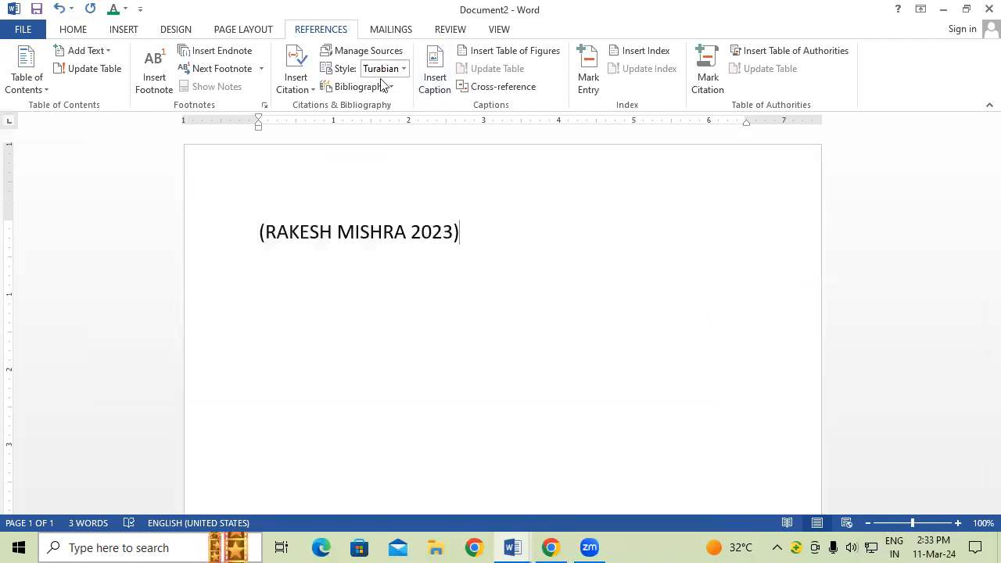
Step: Select the citation and preview the GOST - Title Sort, SIST02 and Turabian styles
double_click(360, 237)
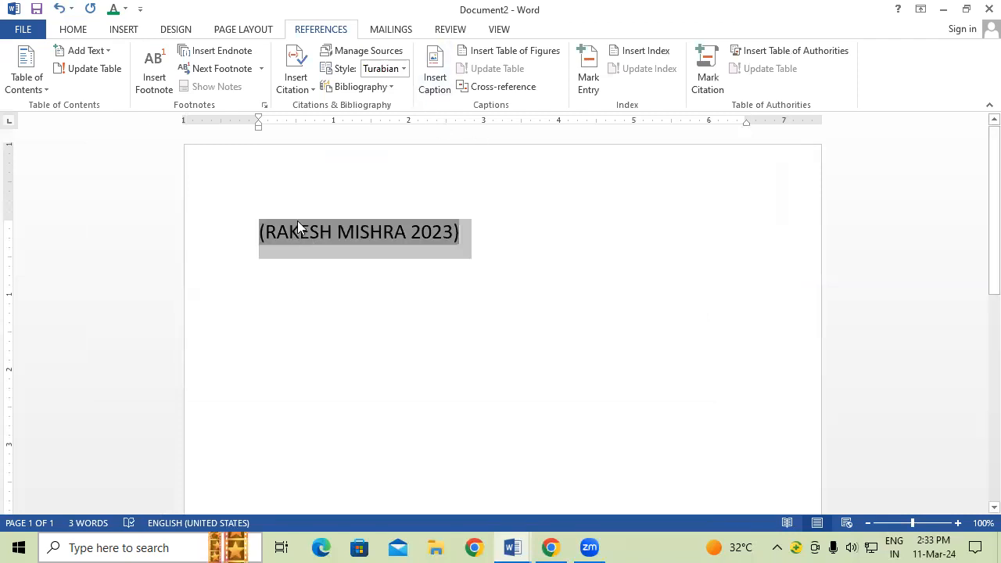
click(370, 256)
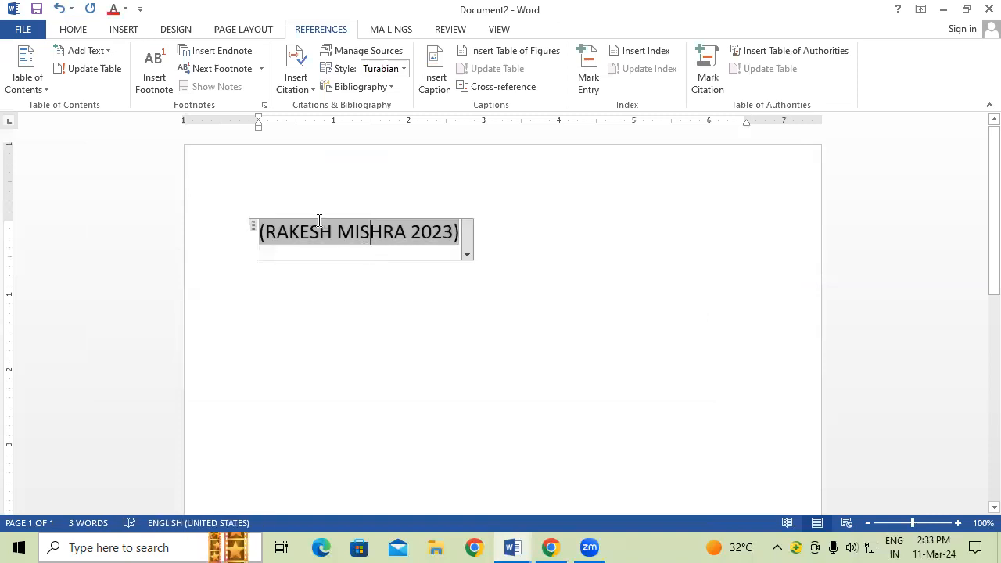
click(407, 70)
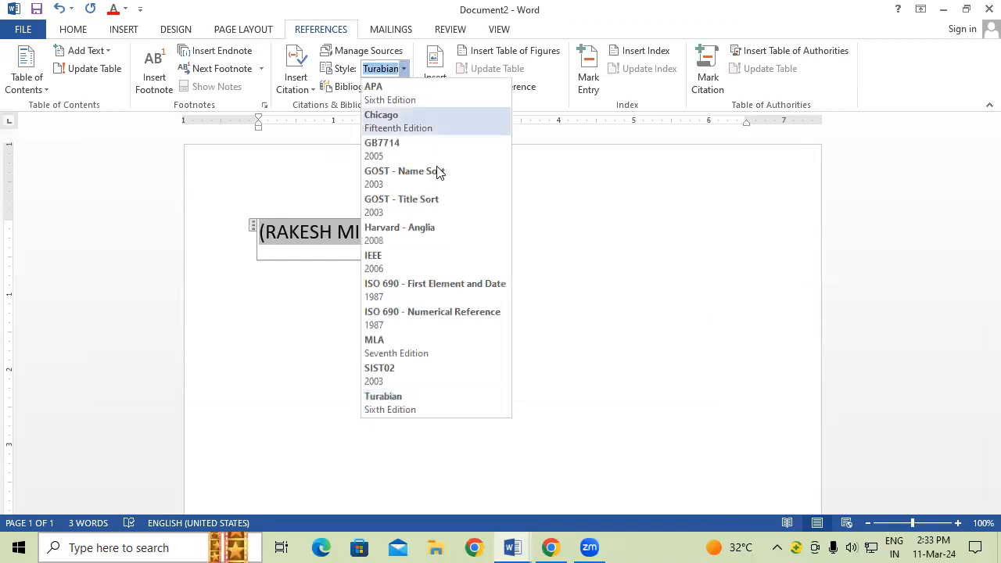
click(441, 205)
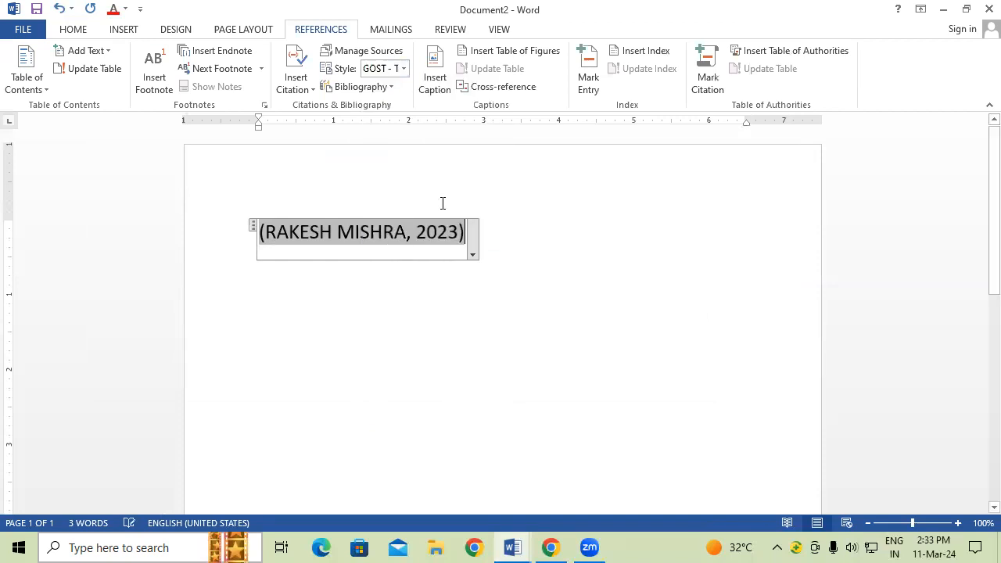
click(404, 70)
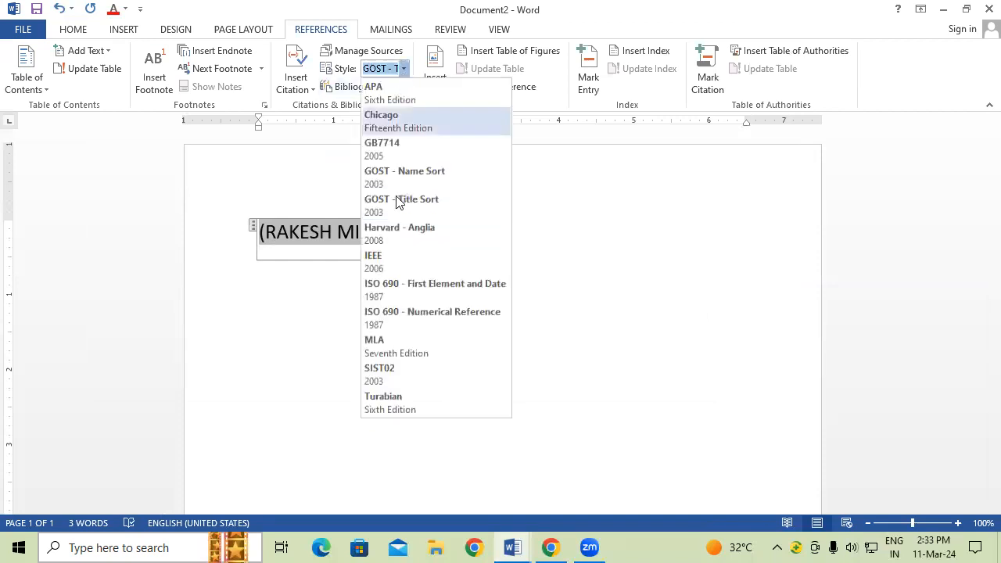
click(410, 371)
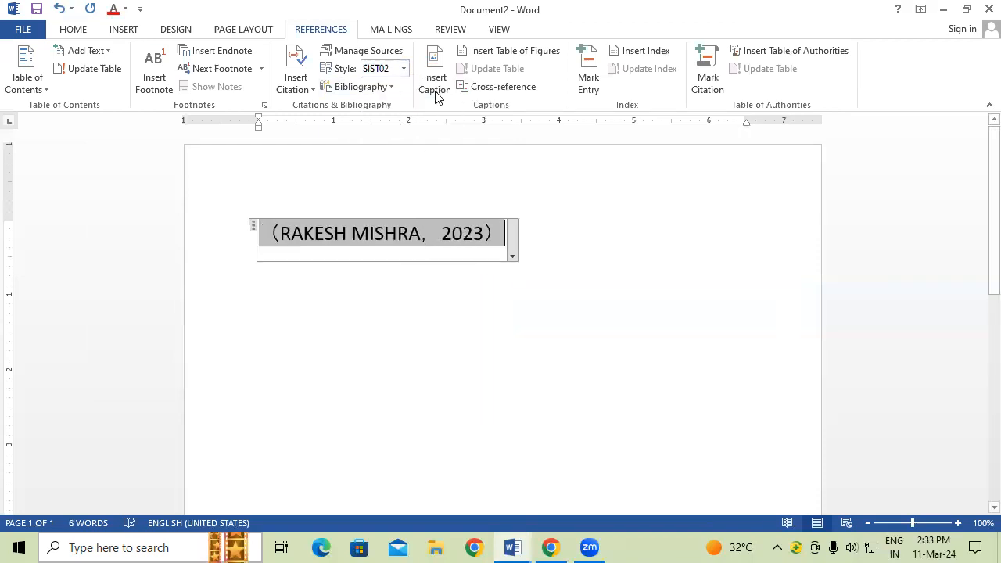
click(405, 70)
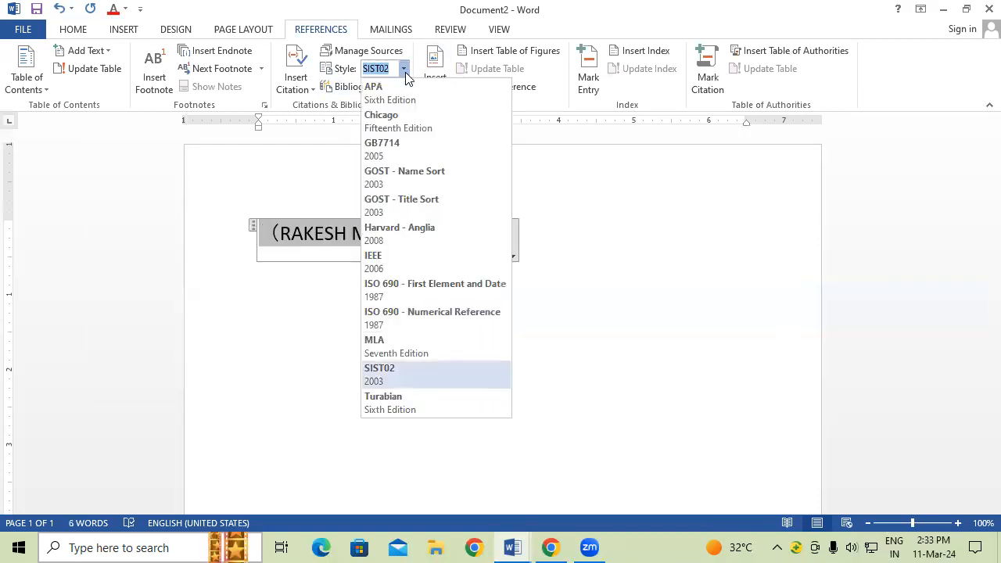
click(411, 396)
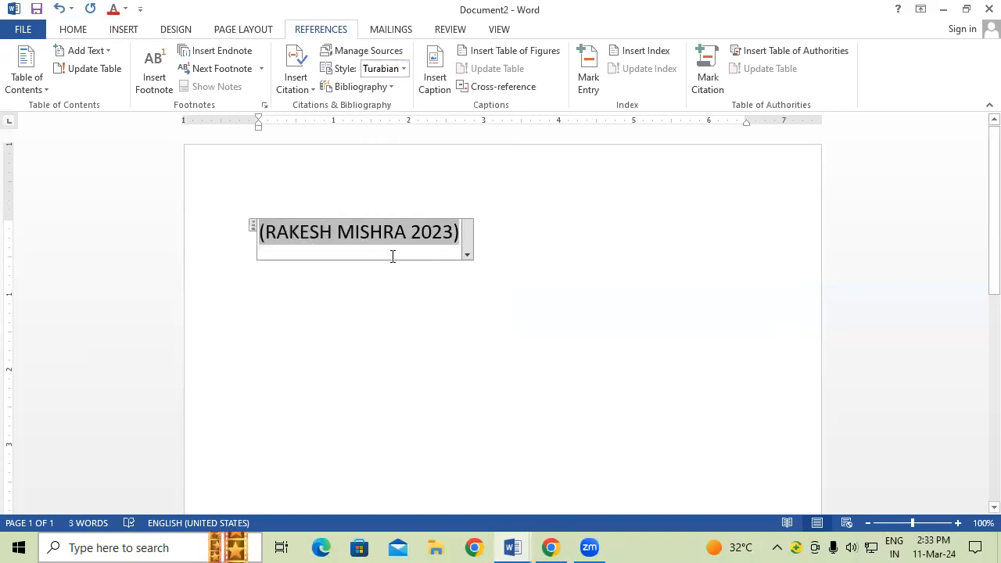
Step: Try the Chicago and APA styles, then settle on GOST - Title Sort
click(404, 70)
click(384, 112)
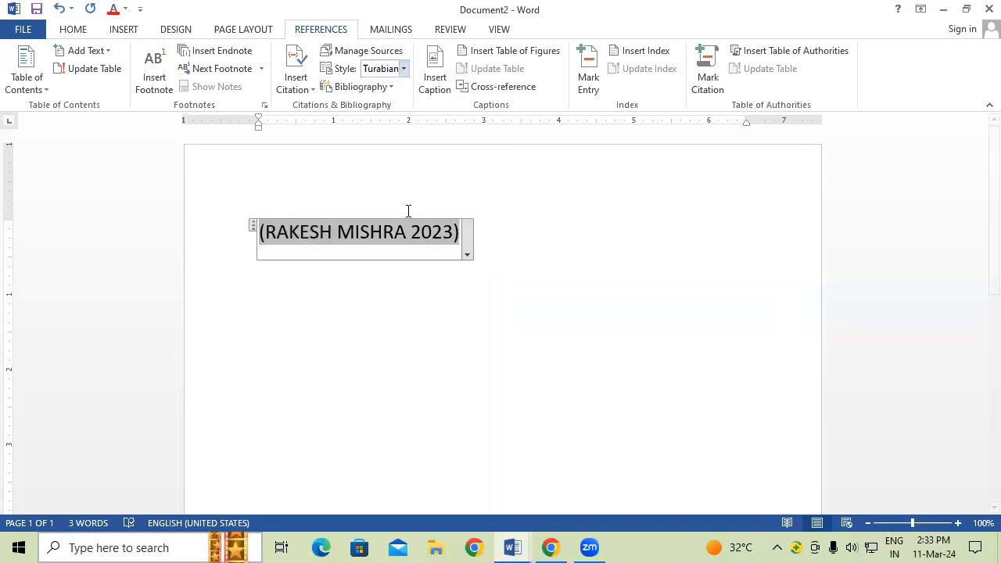
click(404, 69)
click(402, 93)
click(404, 68)
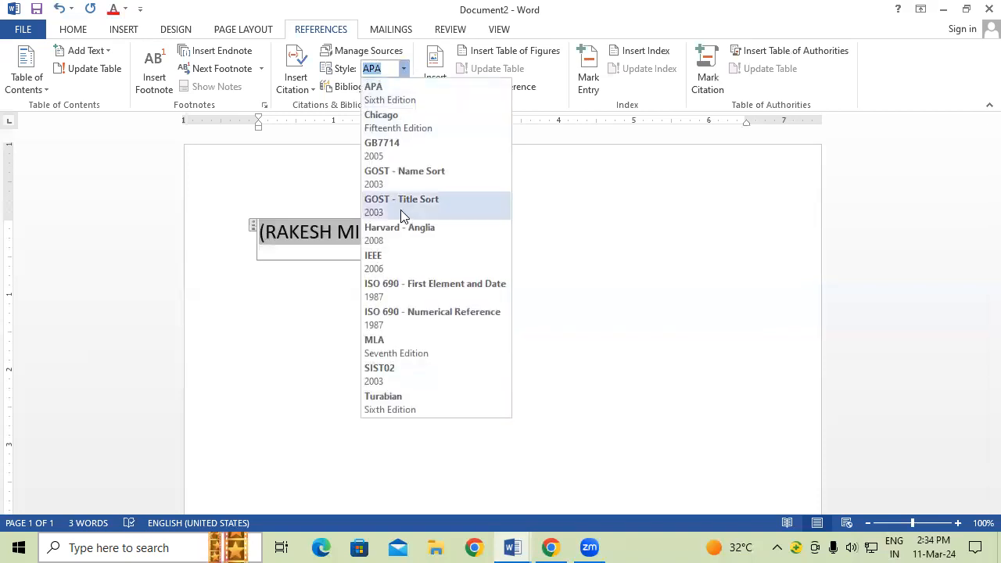
click(401, 210)
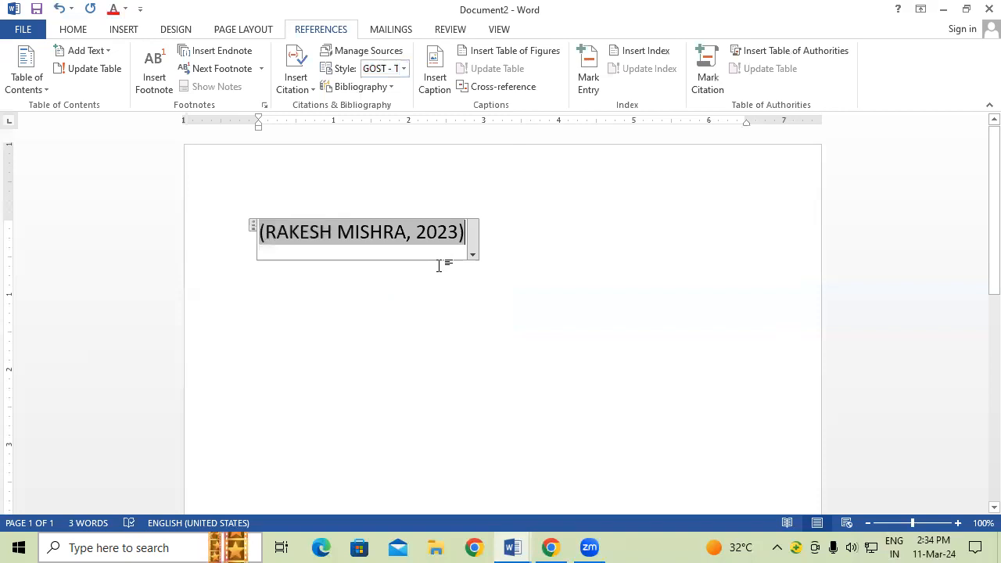
click(528, 255)
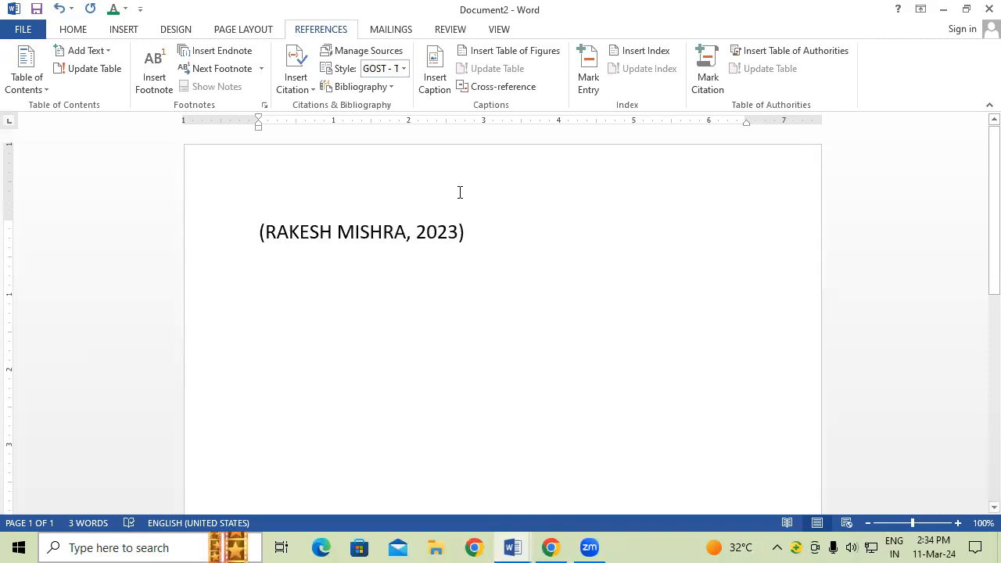
Step: Insert the built-in Bibliography layout listing the CCC book below the citation
click(344, 88)
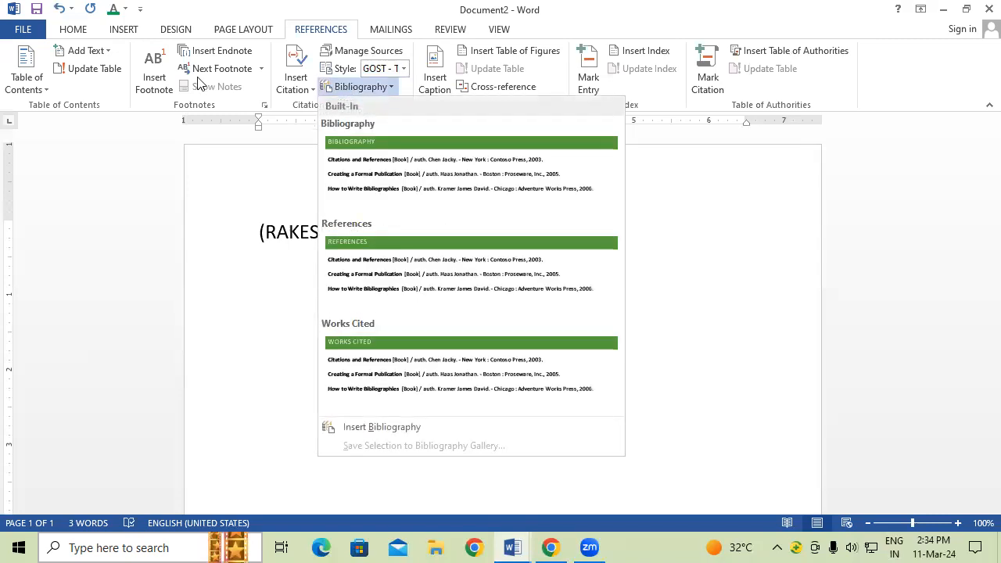
click(406, 188)
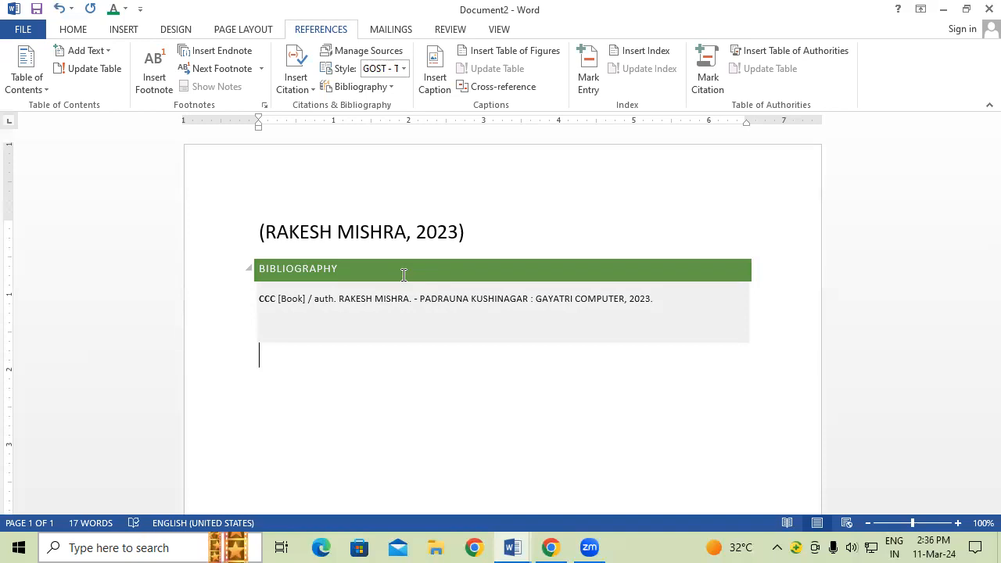
Step: Replace all document content with sample paragraphs generated by =RAND()
key(ctrl+a)
key(Delete)
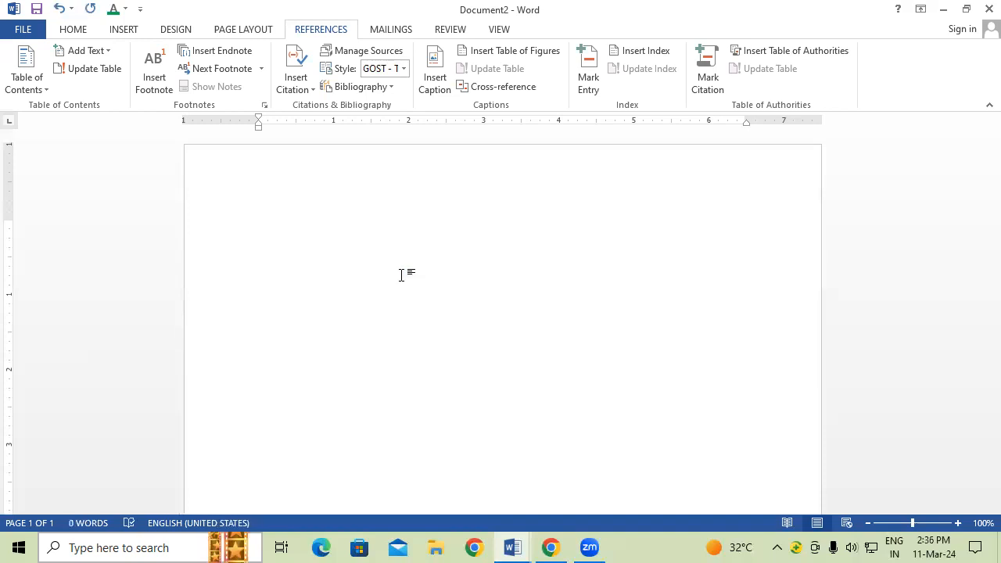
text(=R)
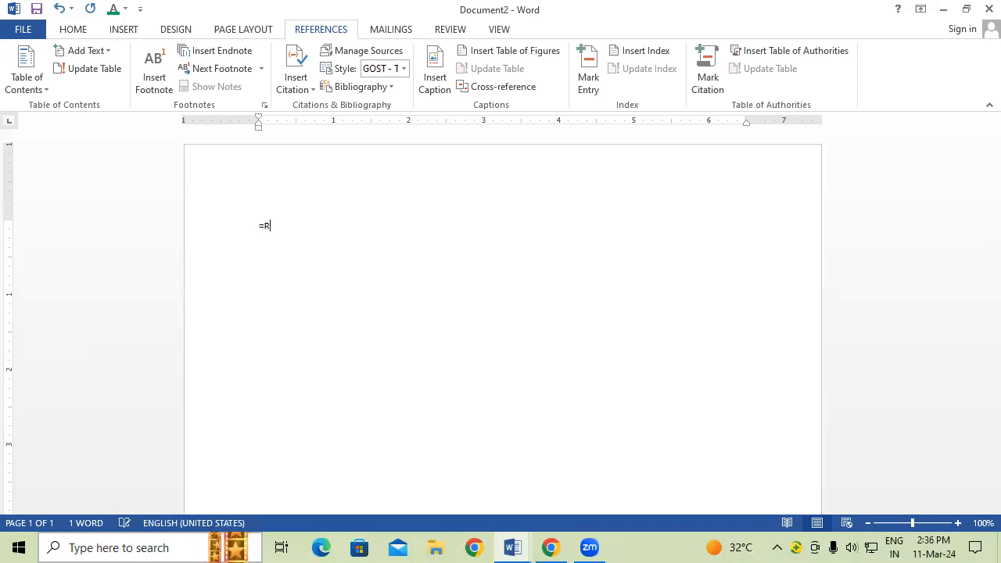
text(AND())
key(Return)
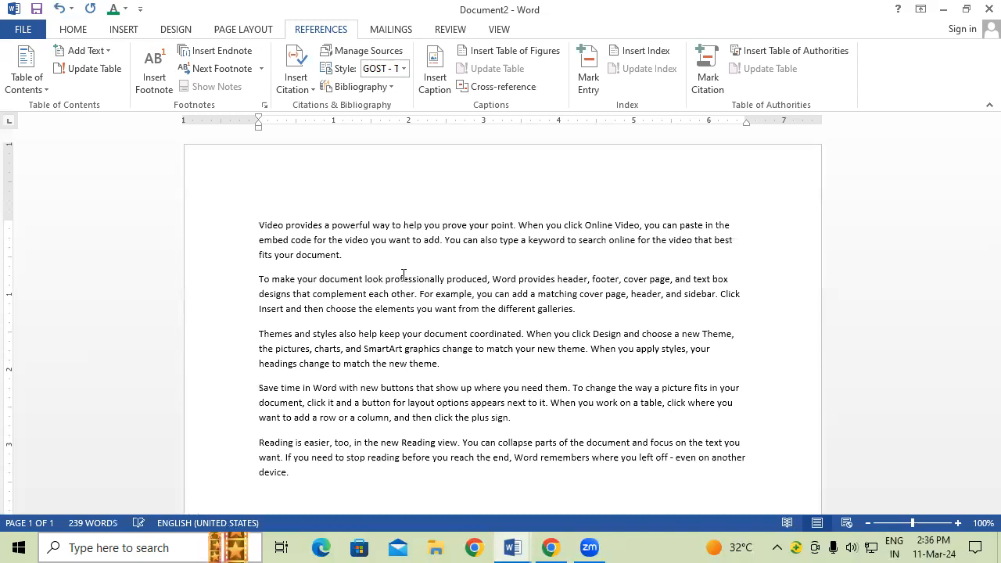
Step: Enlarge the font of all text, cut and paste it back, and add a top blank line
key(ctrl+a)
key(ctrl+shift+period)
key(ctrl+shift+period)
key(ctrl+shift+period)
key(ctrl+shift+period)
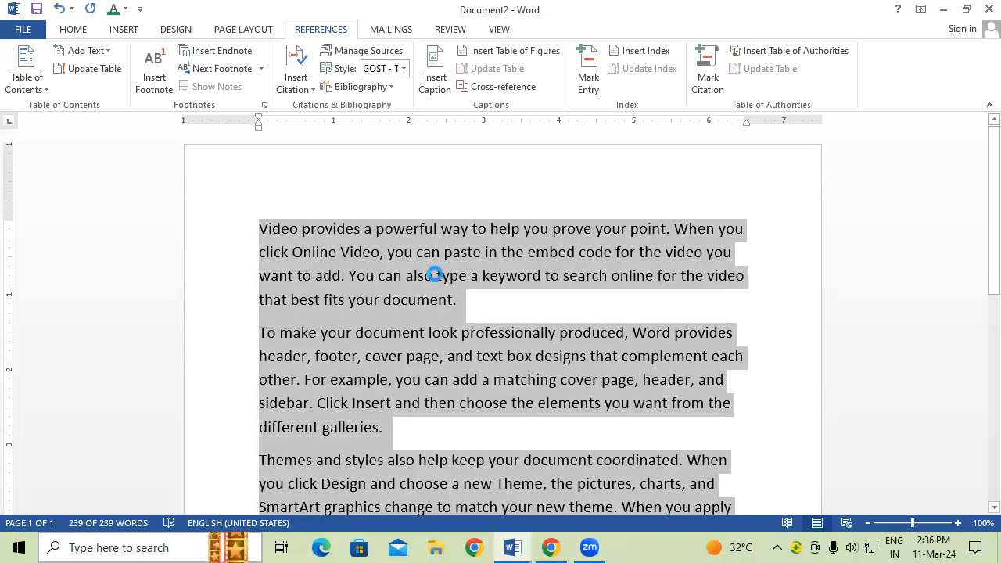
key(ctrl+x)
key(ctrl+v)
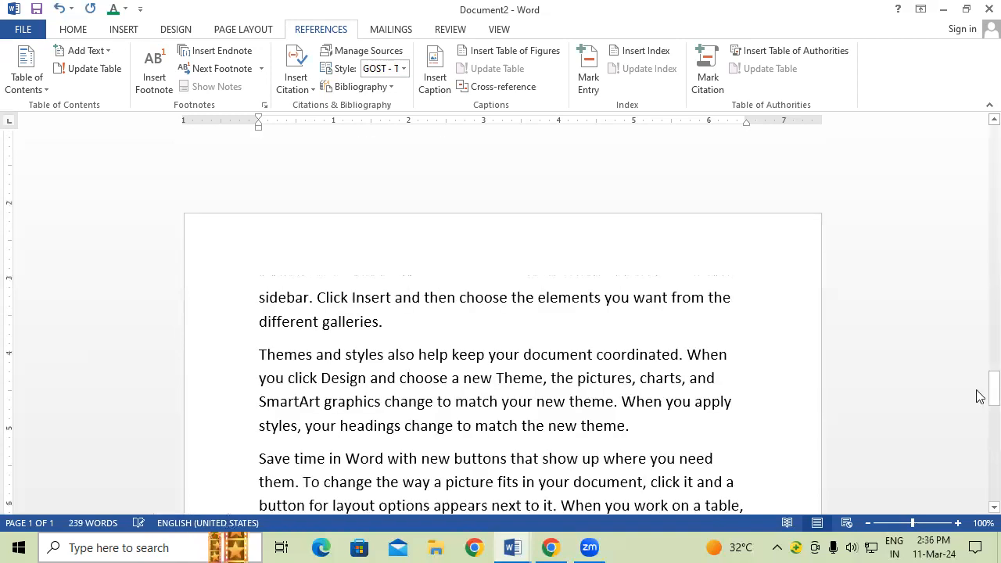
scroll(978, 397, down, 3)
drag(976, 390, 977, 119)
click(259, 227)
key(Return)
key(Return)
Step: Add a large bold underlined ABOUT COMPUTER heading at the top of page 1
click(284, 251)
text(ABOUT C)
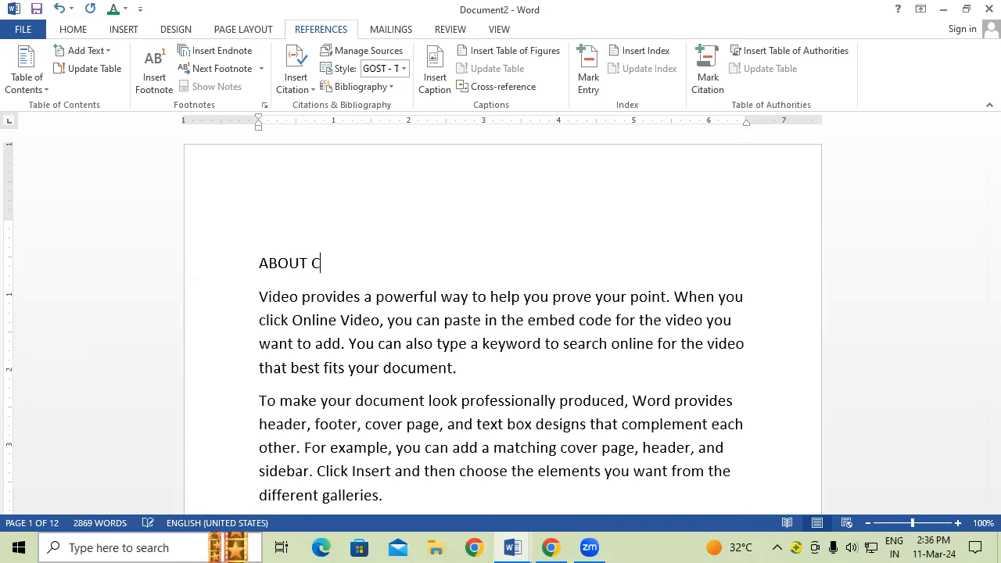
text(OMPTER)
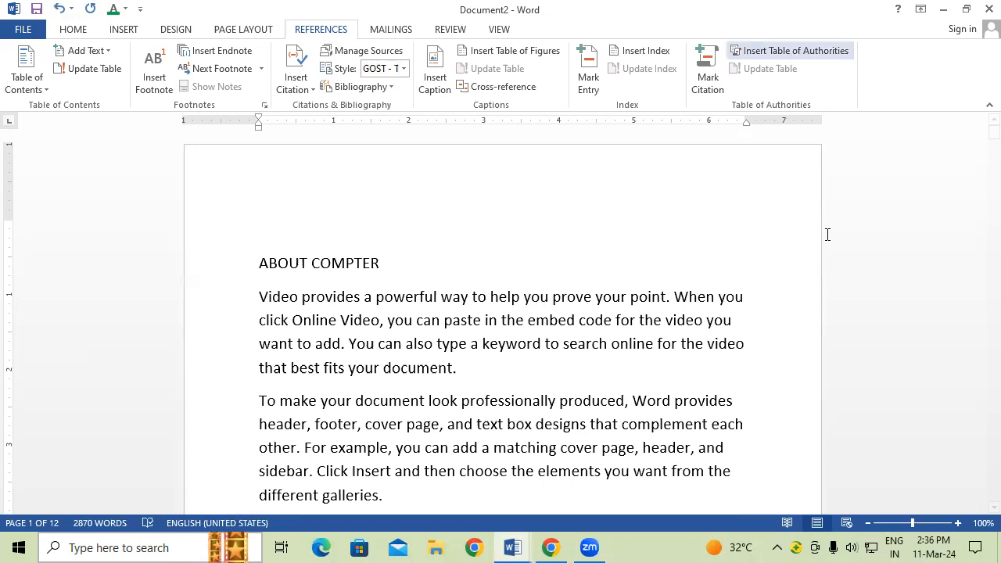
drag(395, 266, 267, 269)
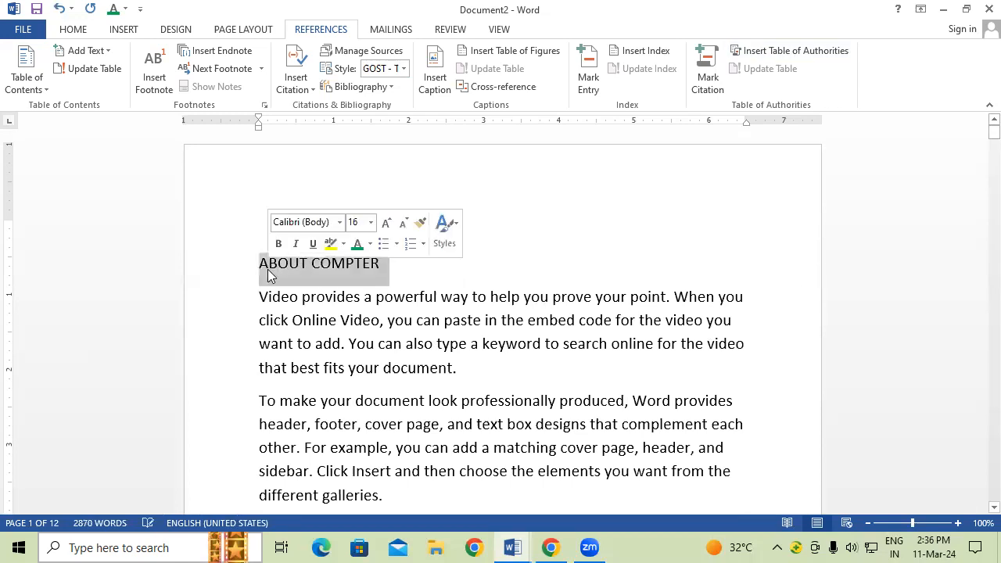
key(ctrl+bracketright)
key(ctrl+bracketright)
key(ctrl+bracketright)
key(ctrl+bracketright)
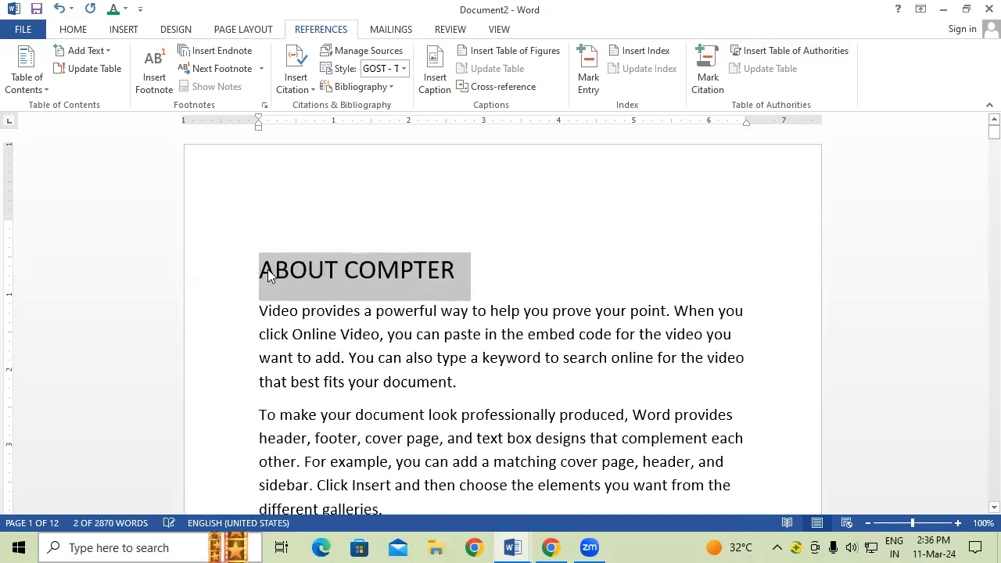
key(ctrl+u)
key(ctrl+b)
click(415, 271)
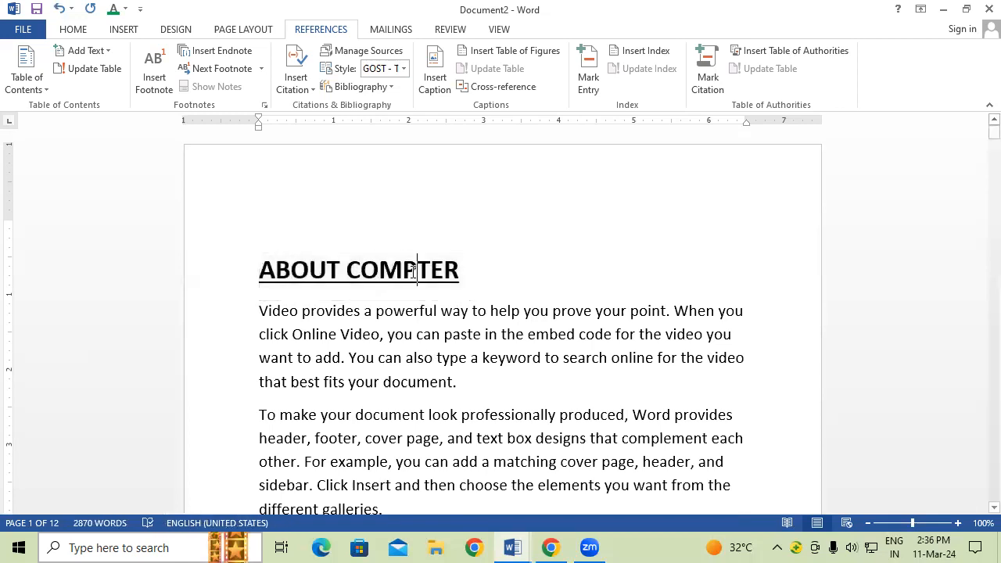
text(U)
click(466, 332)
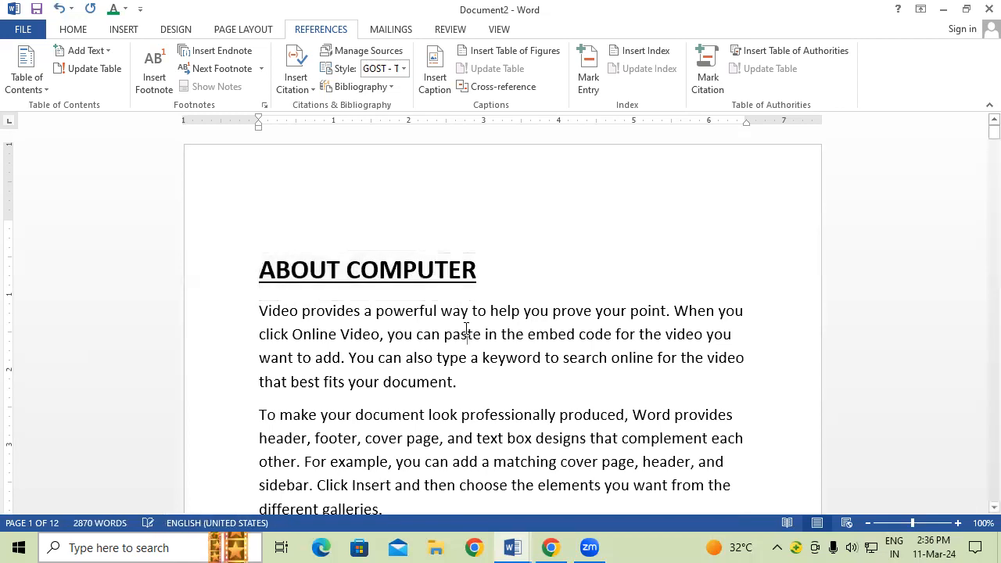
Step: Add a large bold underlined ABOUT KEYBOARD heading above page 2's paragraph
scroll(466, 327, down, 6)
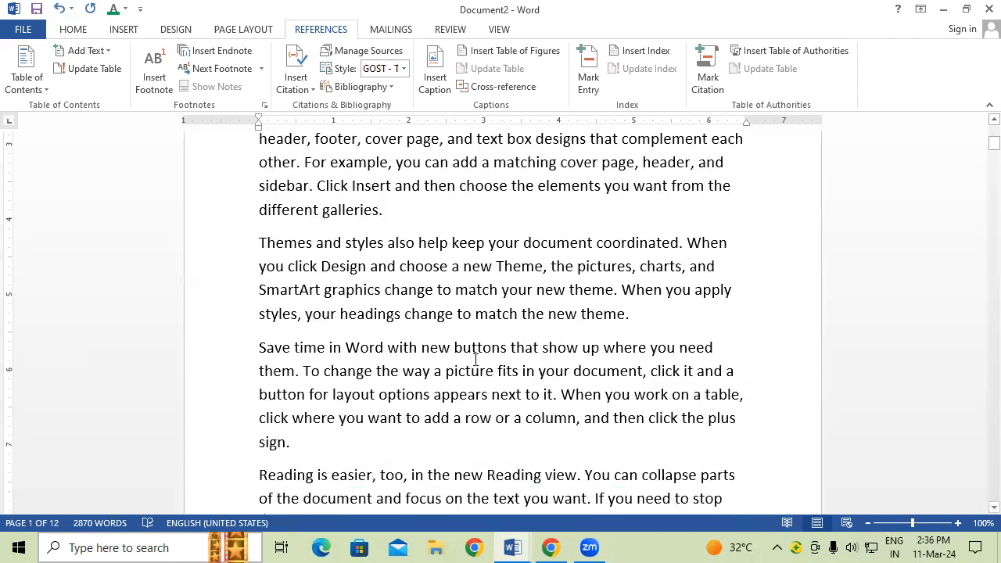
scroll(468, 372, down, 3)
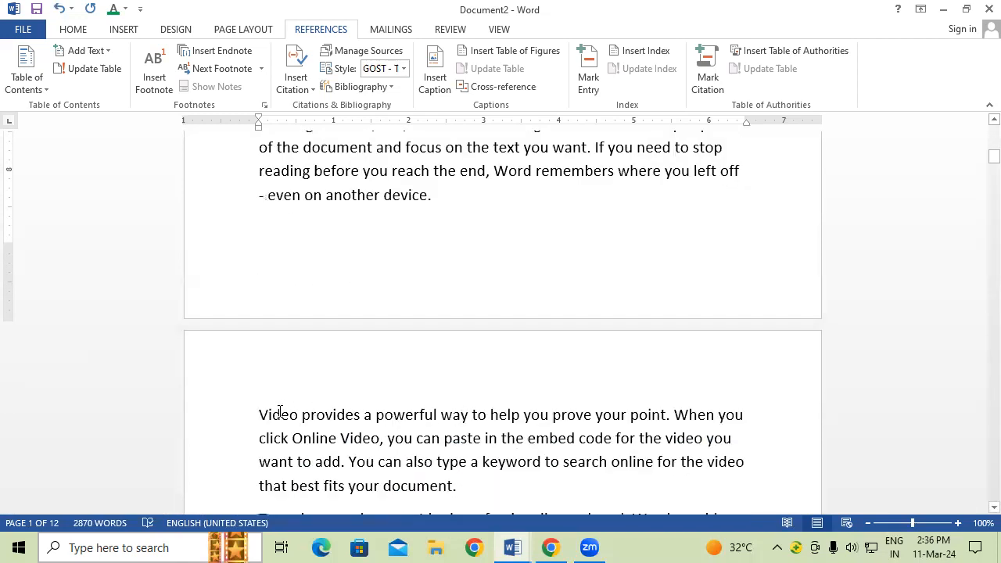
click(259, 412)
key(Return)
key(Return)
key(Return)
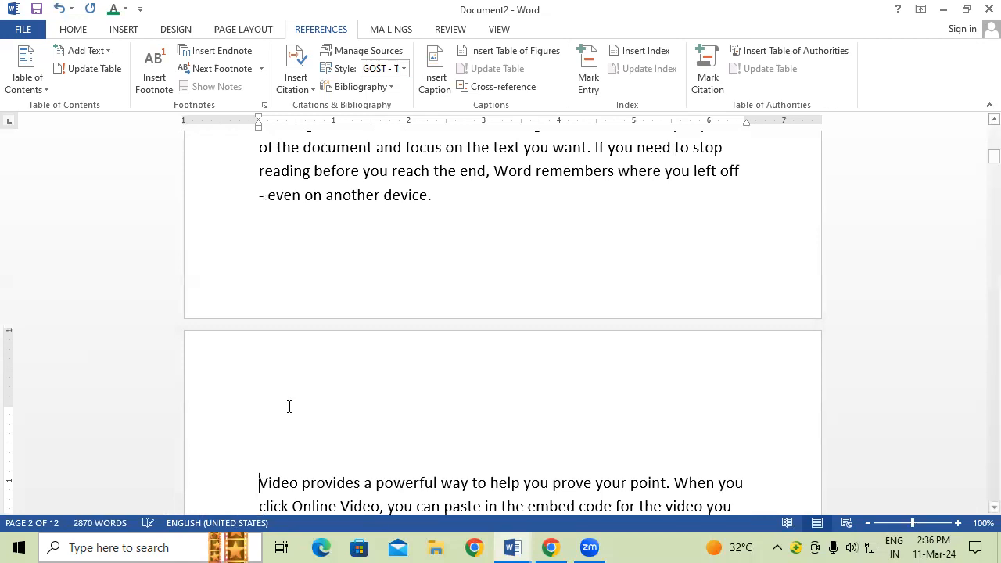
click(268, 425)
click(269, 452)
text(ABOU)
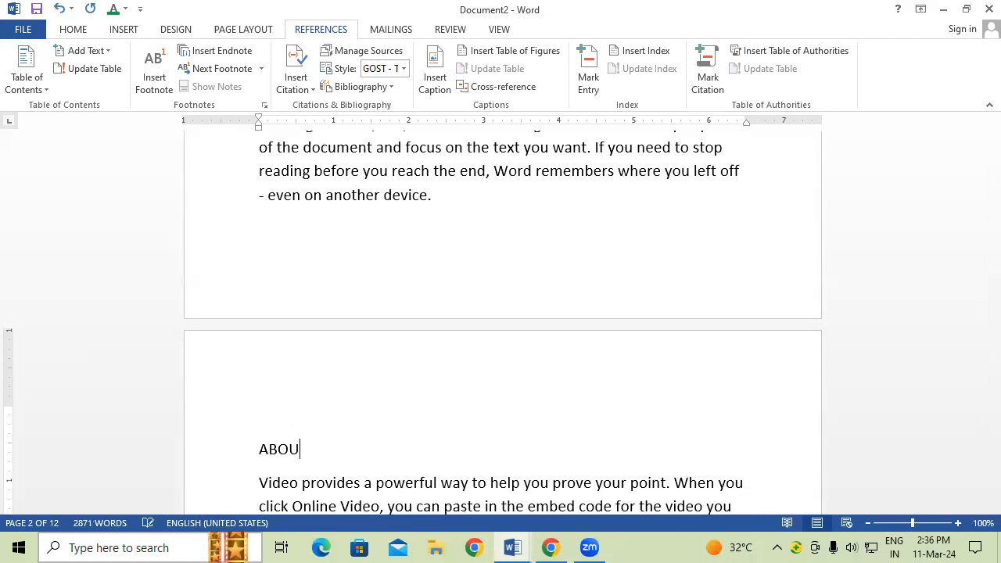
text(T KEYBOARD)
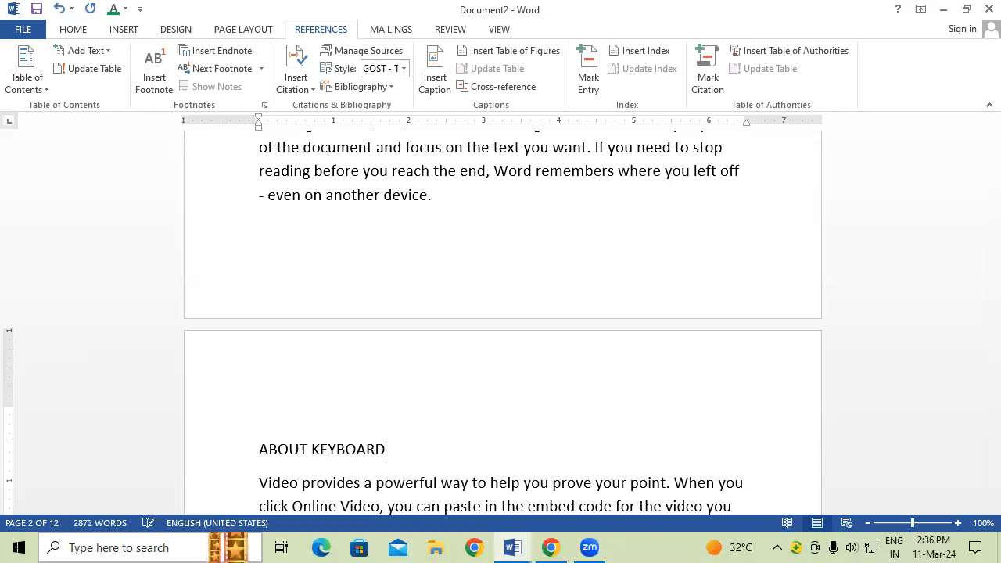
drag(386, 449, 148, 444)
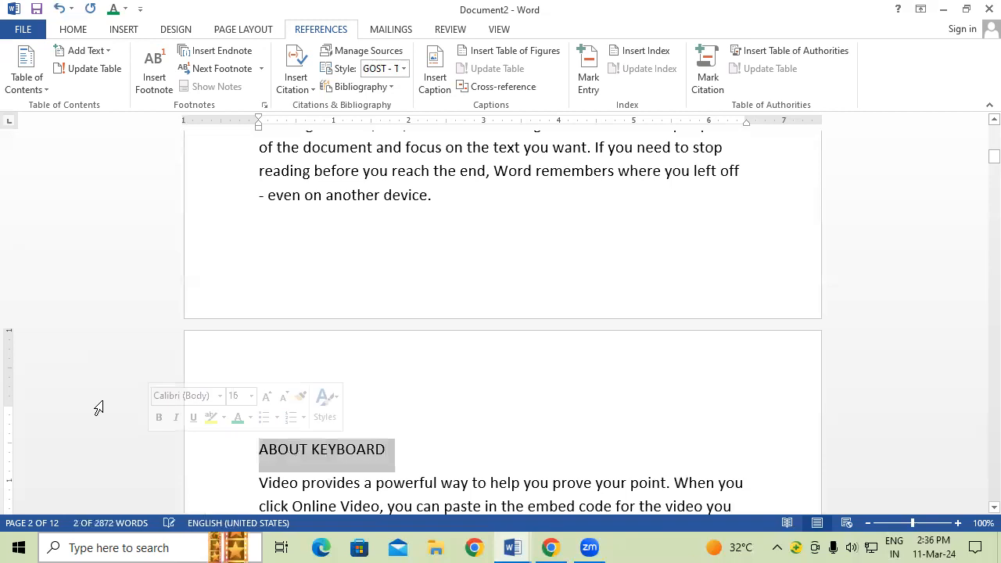
key(ctrl+shift+period)
key(ctrl+shift+period)
key(ctrl+shift+period)
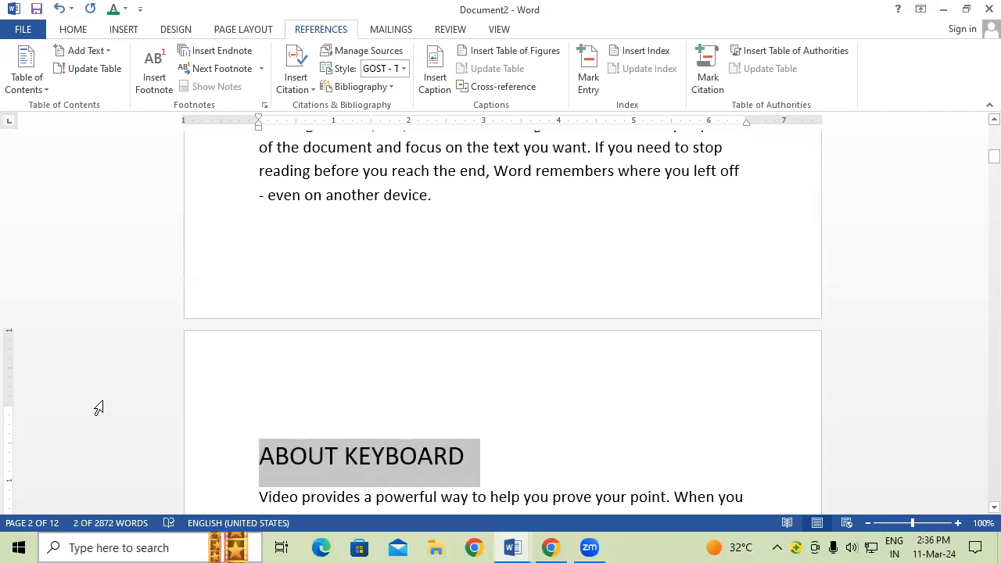
key(ctrl+b)
key(ctrl+u)
Step: Add a large bold underlined ABOUT MONITOR heading above page 3's paragraph
scroll(438, 387, down, 3)
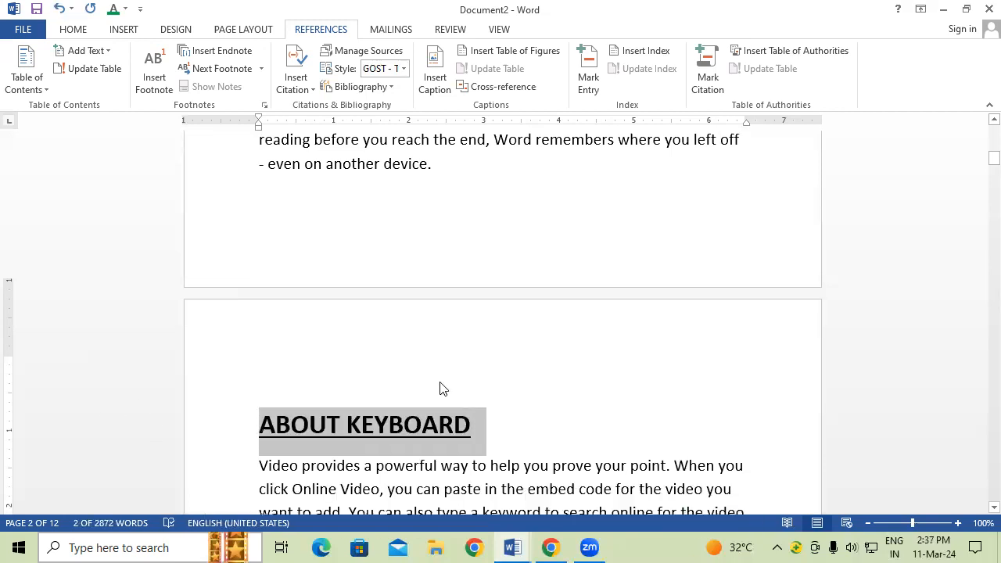
scroll(465, 370, down, 15)
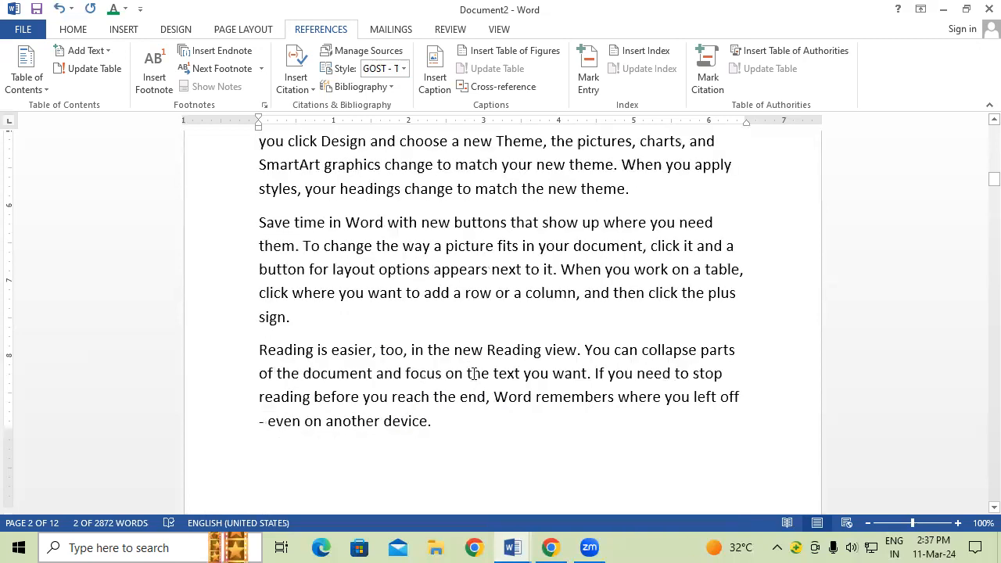
scroll(480, 415, down, 4)
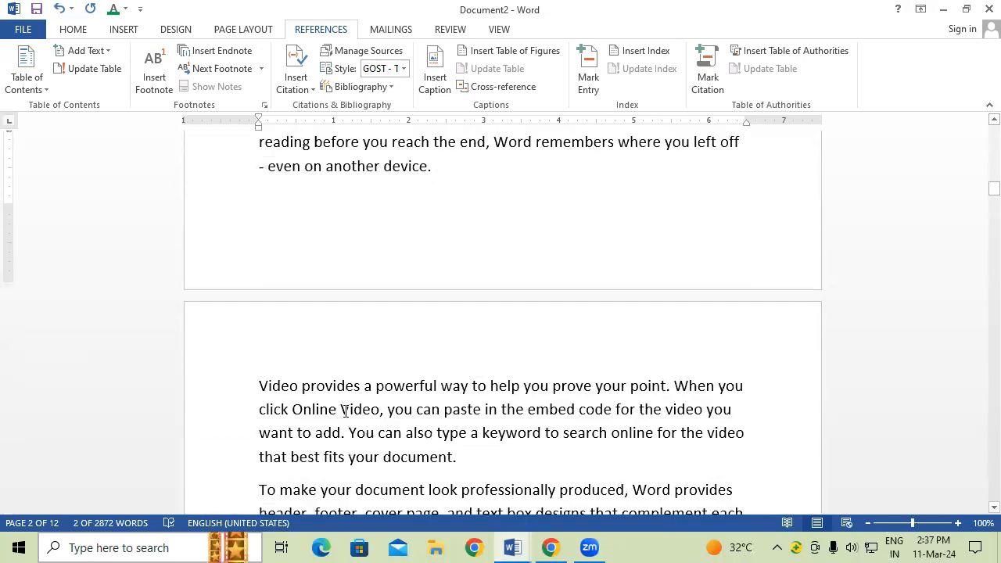
click(252, 374)
key(Return)
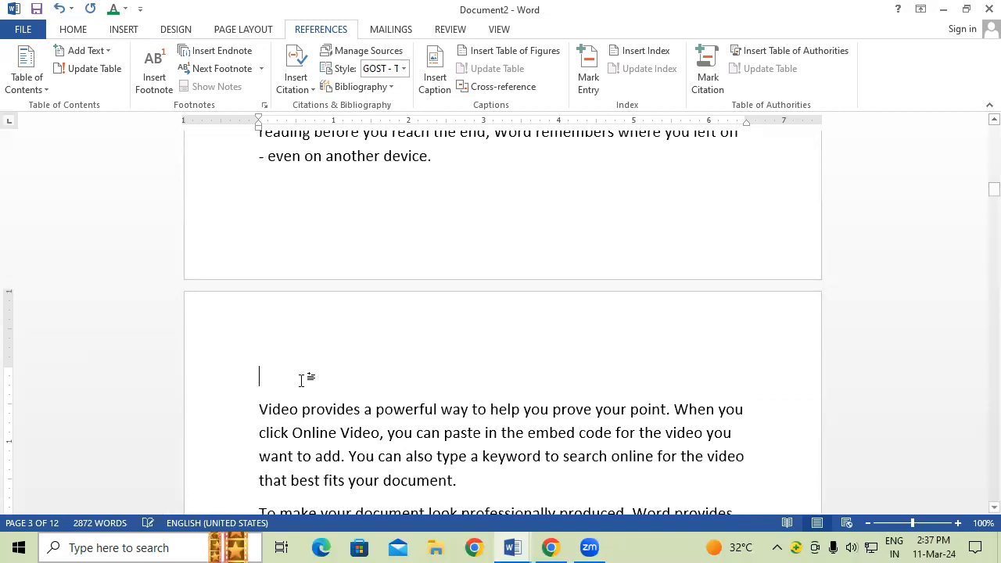
text(ABOUT MONITOR)
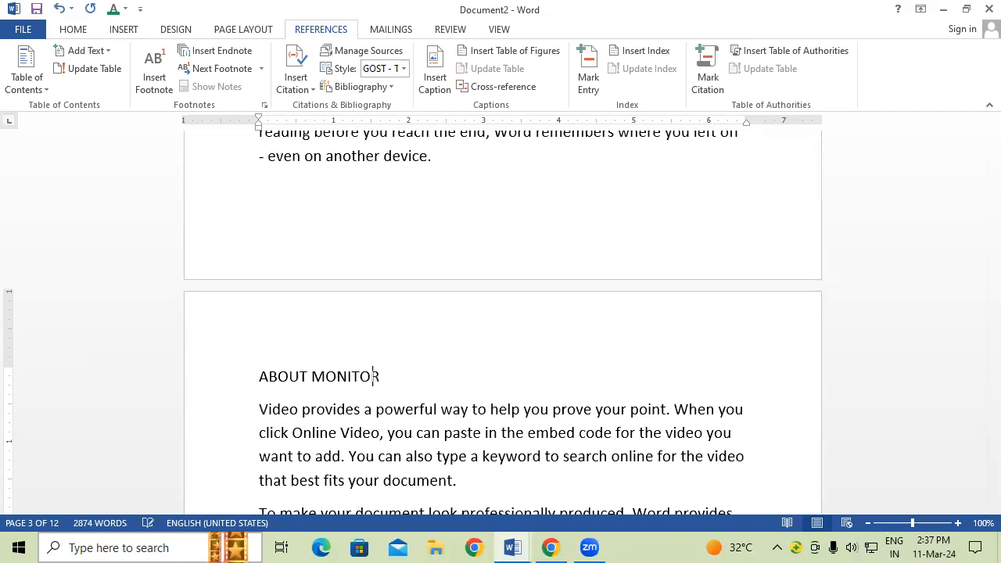
scroll(599, 297, up, 1)
click(222, 388)
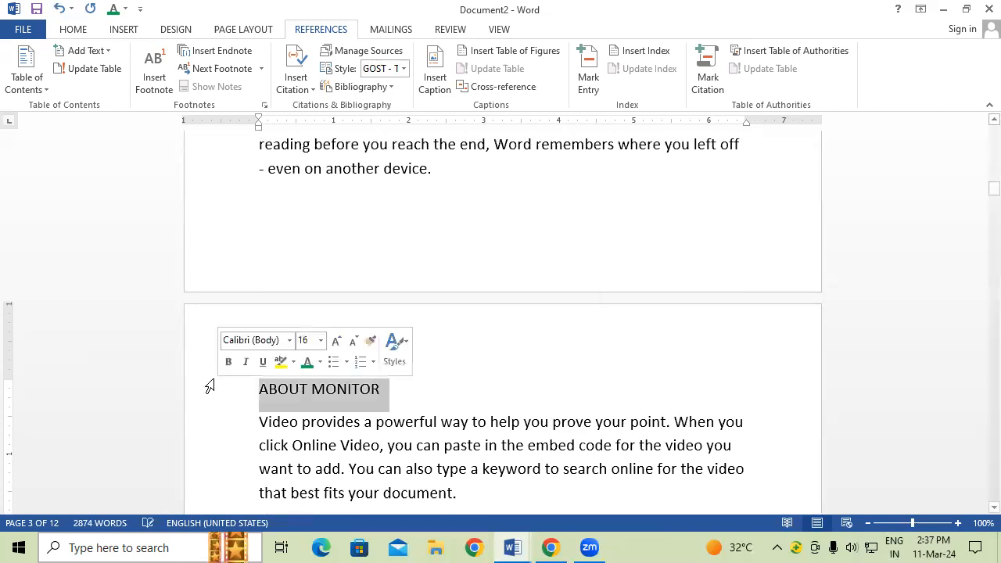
key(ctrl+bracketright)
key(ctrl+bracketright)
key(ctrl+bracketright)
key(ctrl+bracketright)
key(ctrl+bracketright)
key(ctrl+bracketright)
key(ctrl+bracketright)
key(ctrl+bracketright)
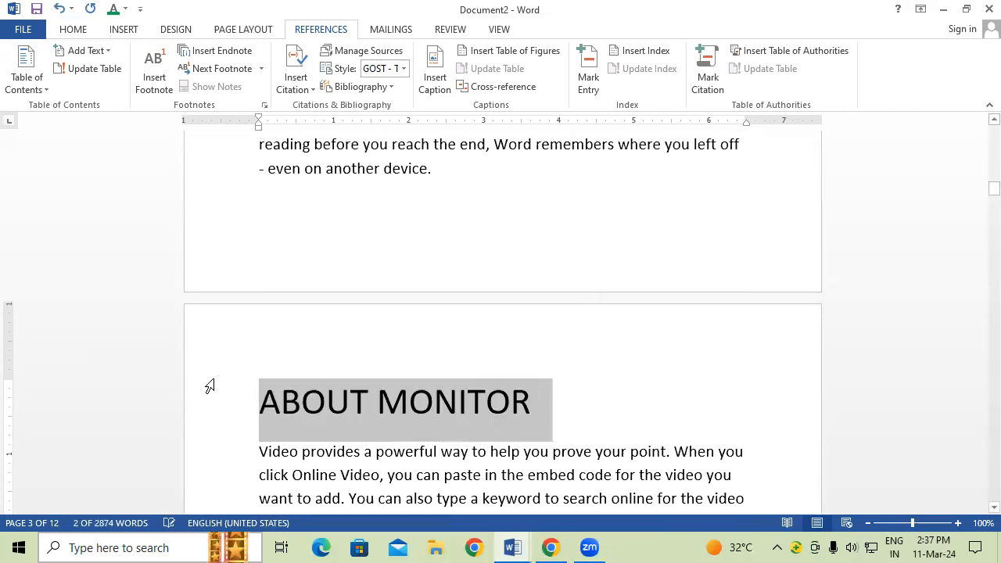
key(ctrl+b)
key(ctrl+u)
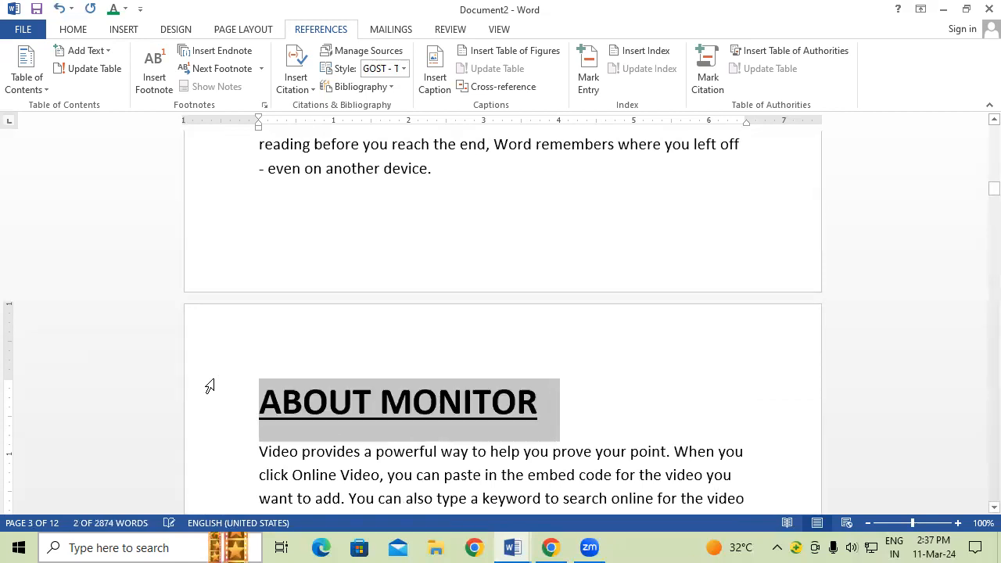
Step: Insert empty lines after "different galleries." to make room for a picture
scroll(230, 264, up, 8)
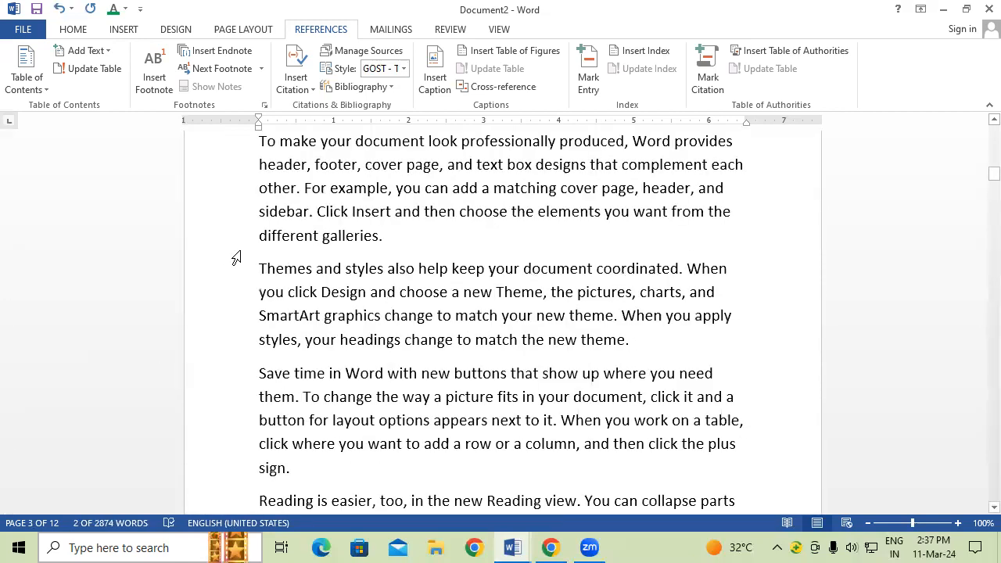
scroll(239, 256, up, 7)
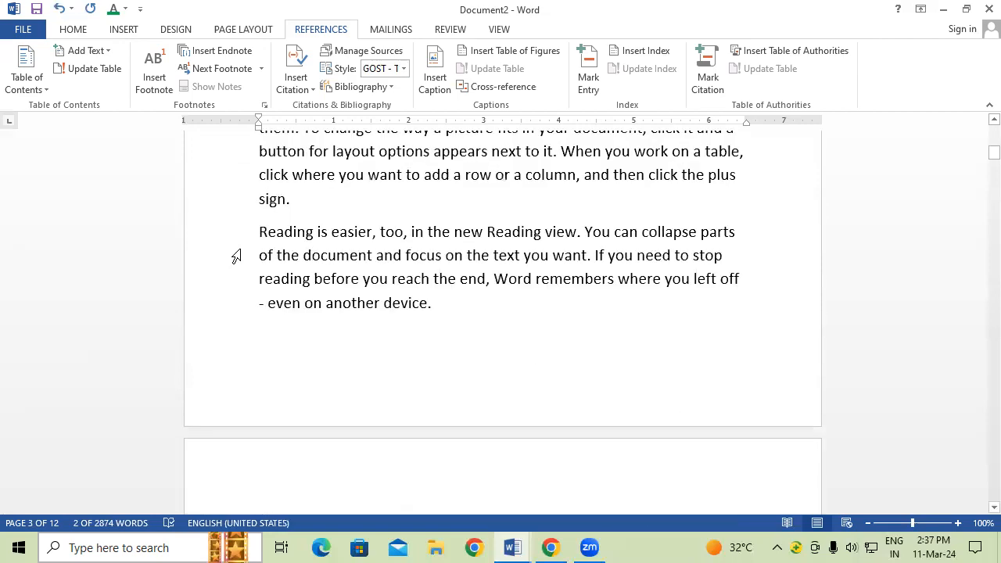
scroll(243, 252, up, 2)
scroll(384, 102, up, 4)
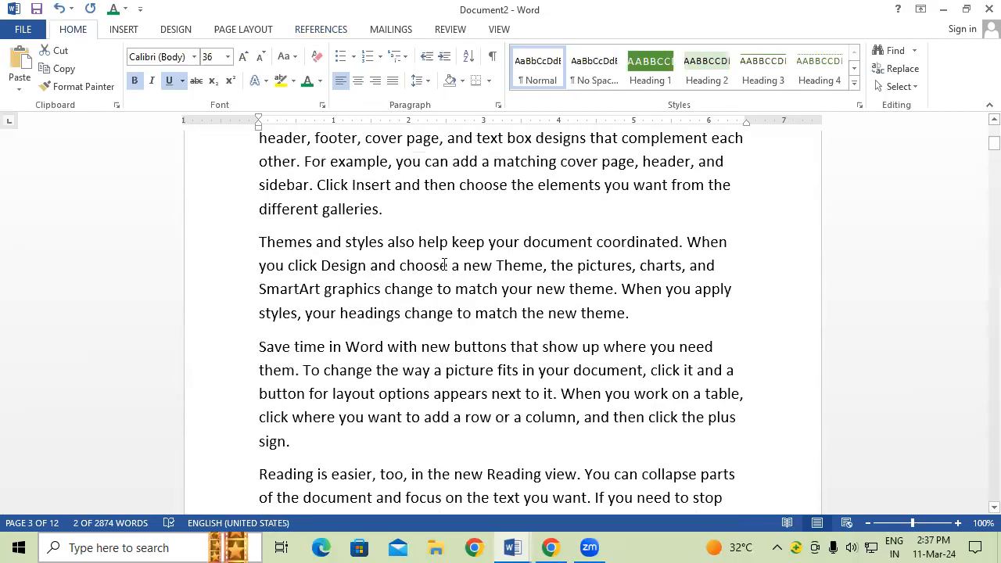
scroll(445, 262, up, 1)
scroll(446, 262, up, 2)
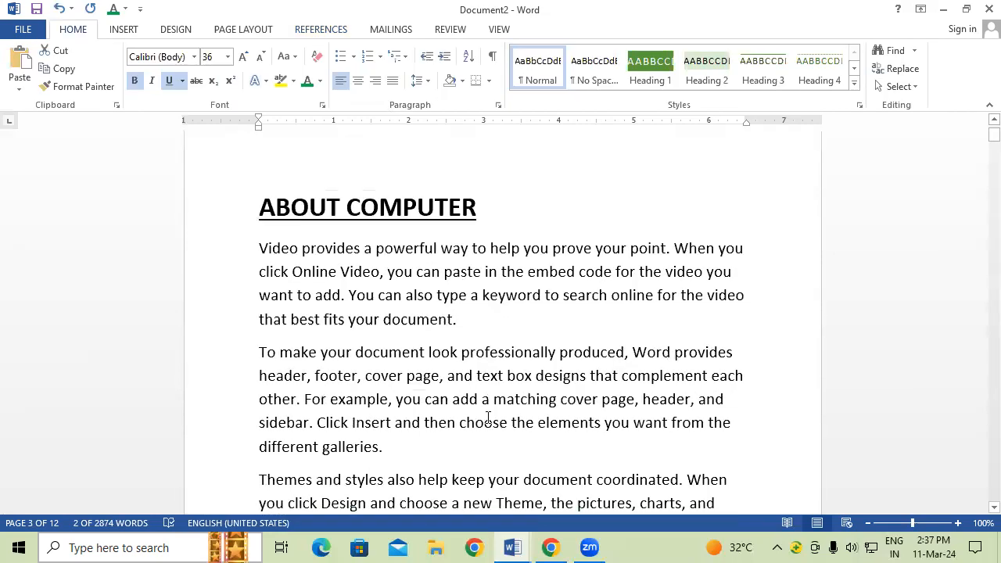
scroll(416, 386, down, 1)
click(416, 386)
key(Return)
key(Return)
key(Return)
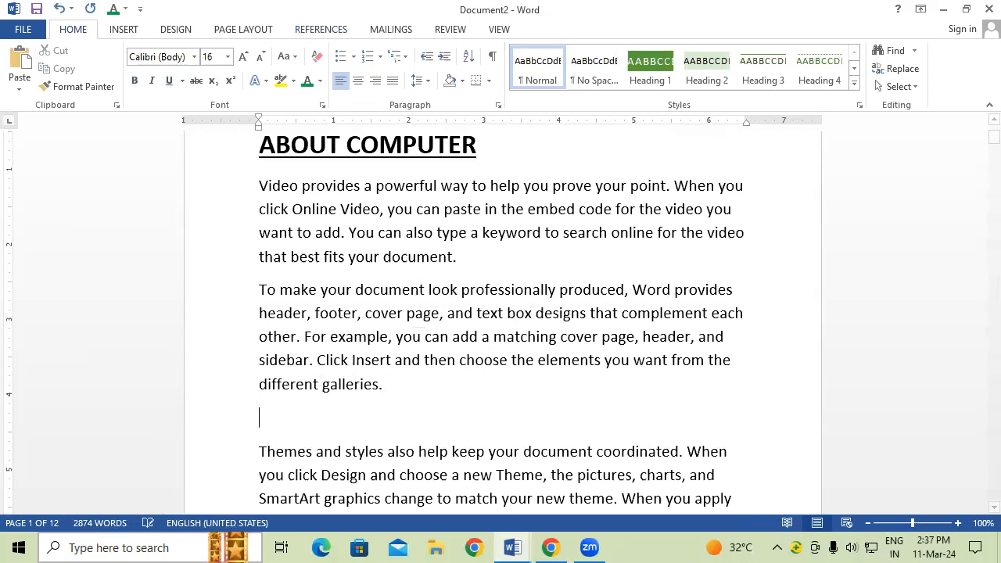
key(Return)
key(Return)
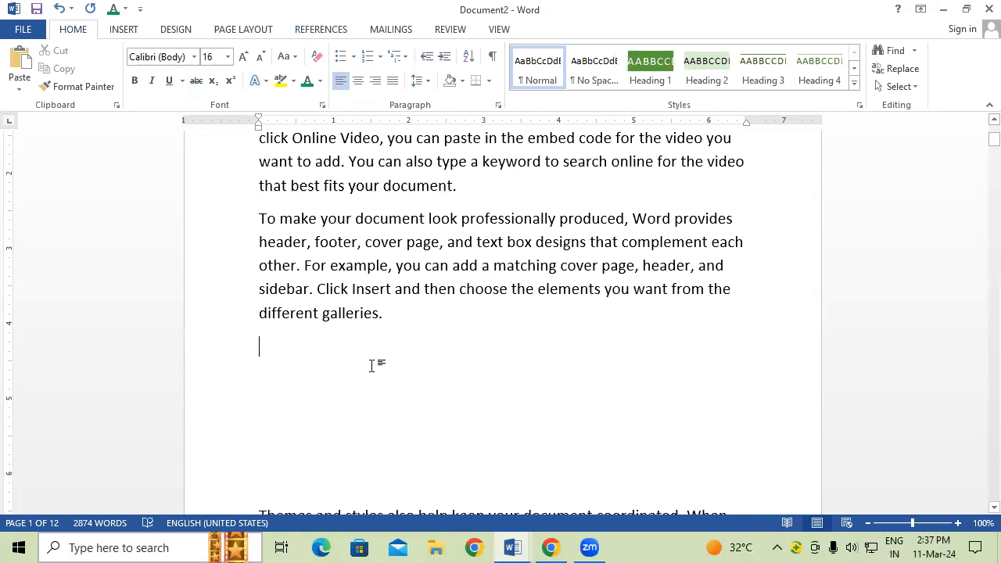
Step: Insert the Capture computer picture from the Music folder
click(125, 30)
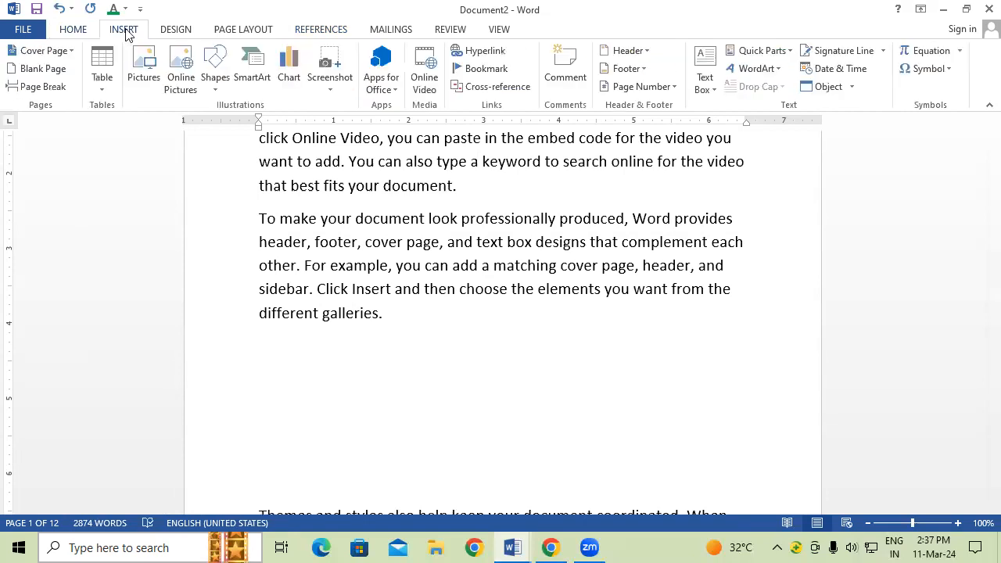
click(146, 69)
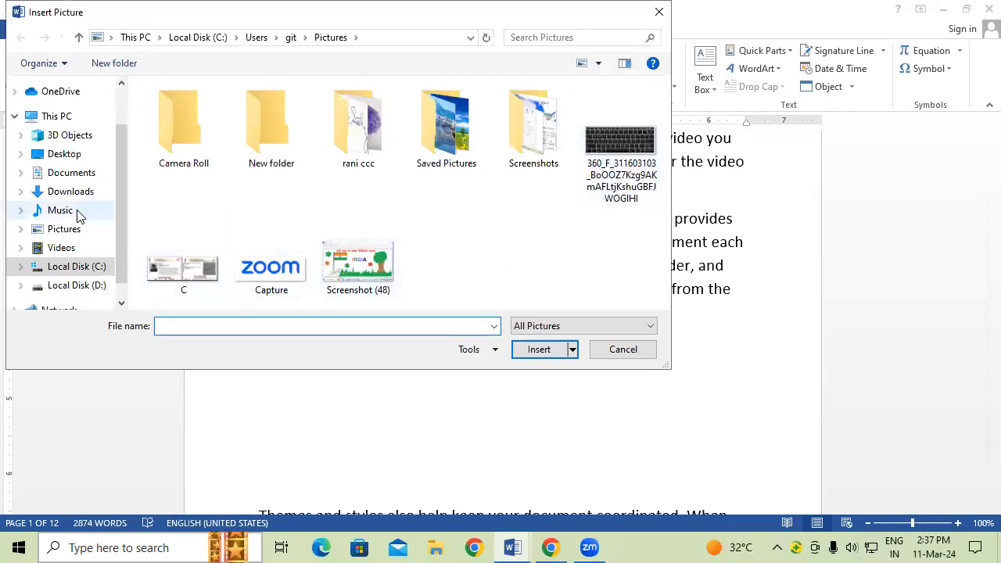
click(78, 212)
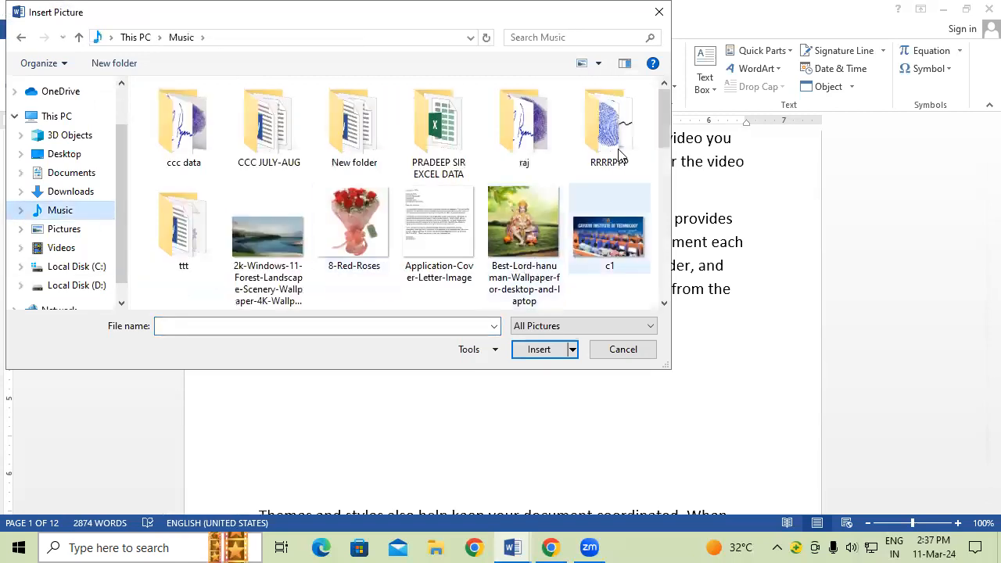
drag(663, 115, 664, 150)
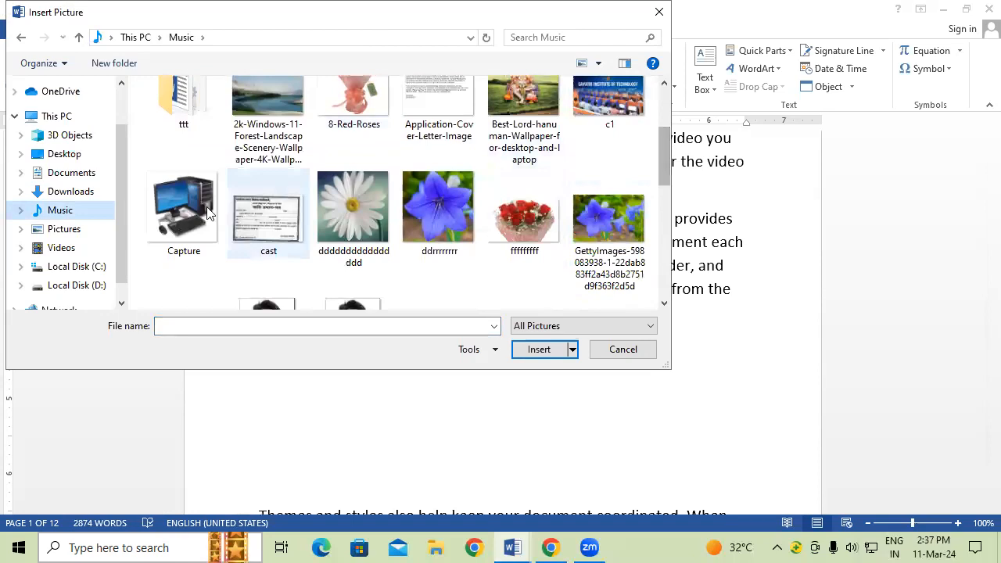
click(183, 210)
click(523, 350)
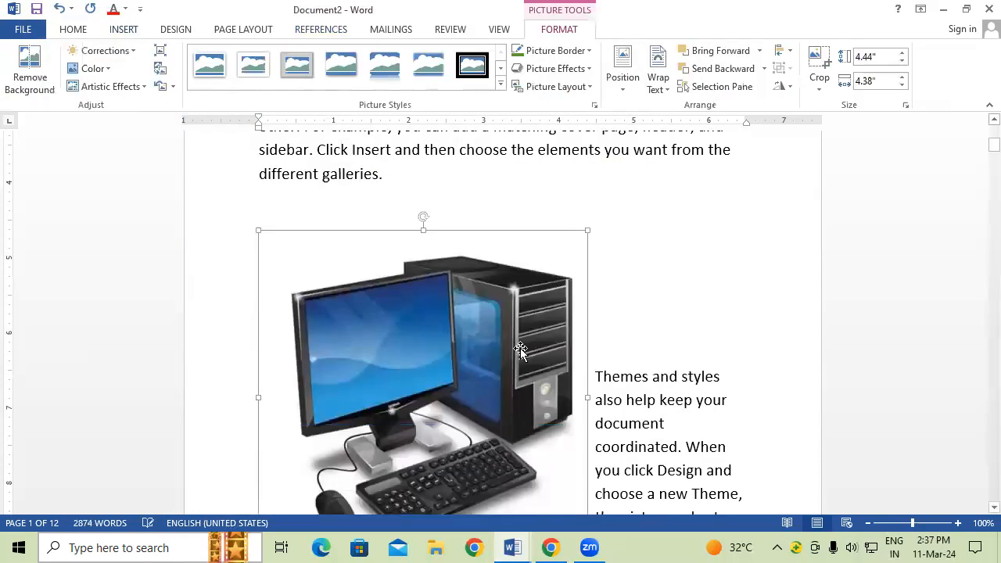
Step: Shrink the computer picture to about 2.26 × 2.23 inches and move it into the Themes paragraph
scroll(532, 368, down, 2)
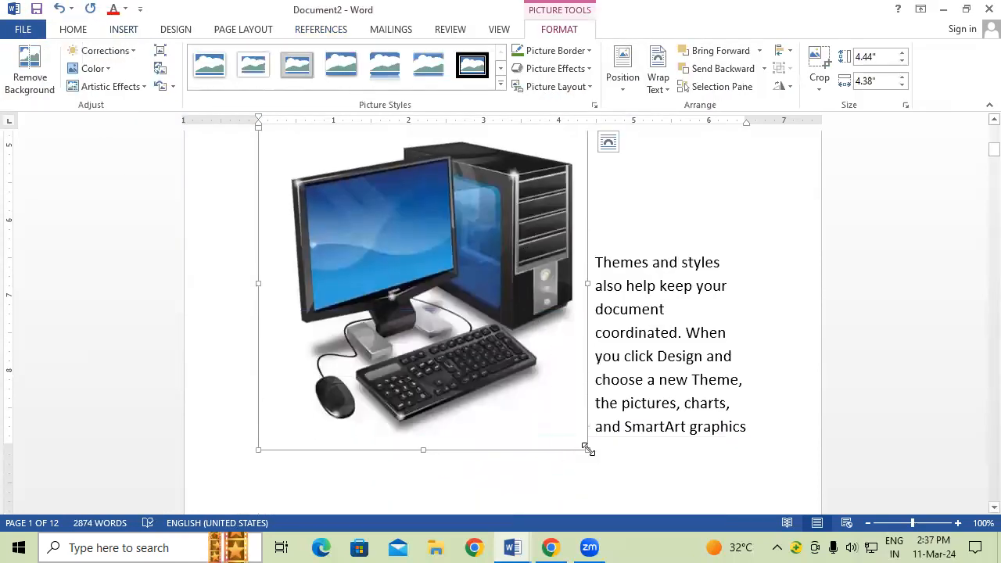
drag(523, 332, 428, 286)
scroll(501, 349, up, 2)
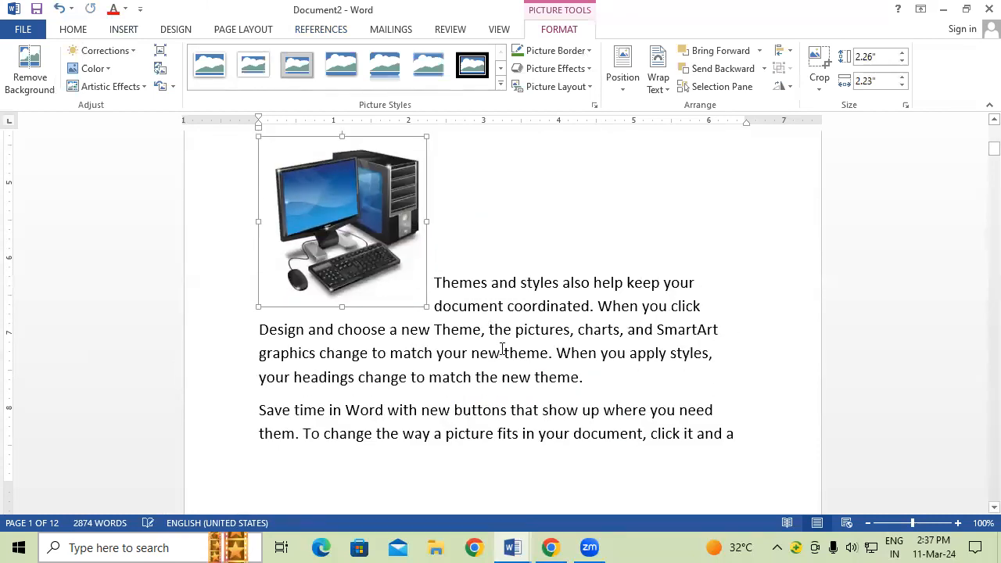
click(510, 340)
drag(366, 250, 490, 227)
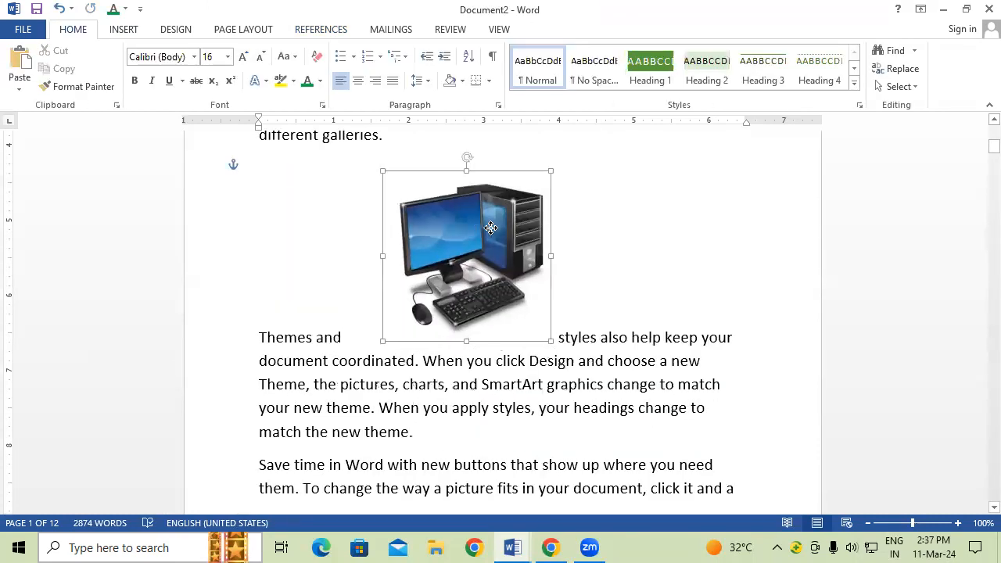
click(471, 375)
scroll(471, 380, down, 6)
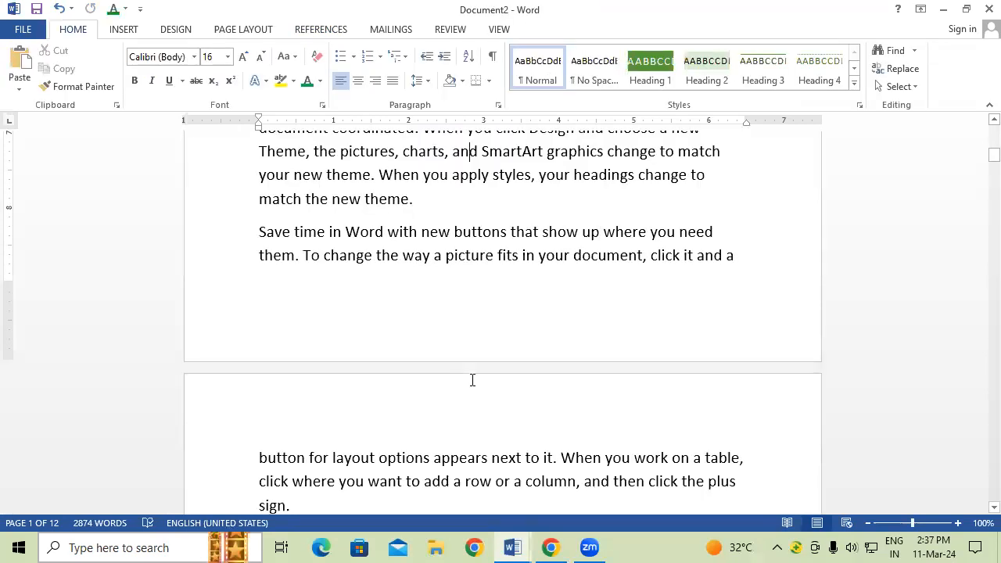
Step: Add empty lines after the paragraph ending "different galleries." on page 2
scroll(472, 379, down, 8)
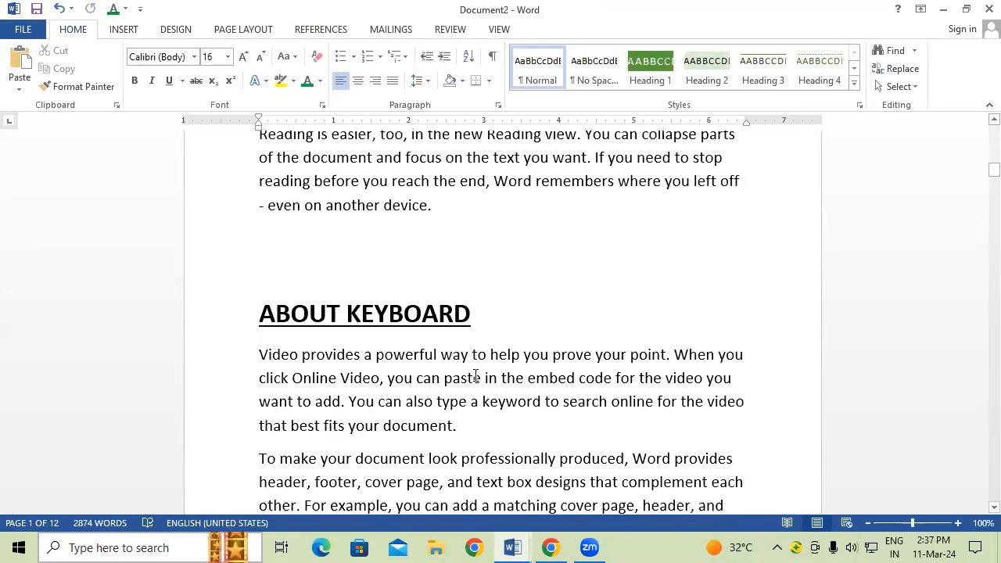
scroll(475, 376, down, 2)
click(430, 363)
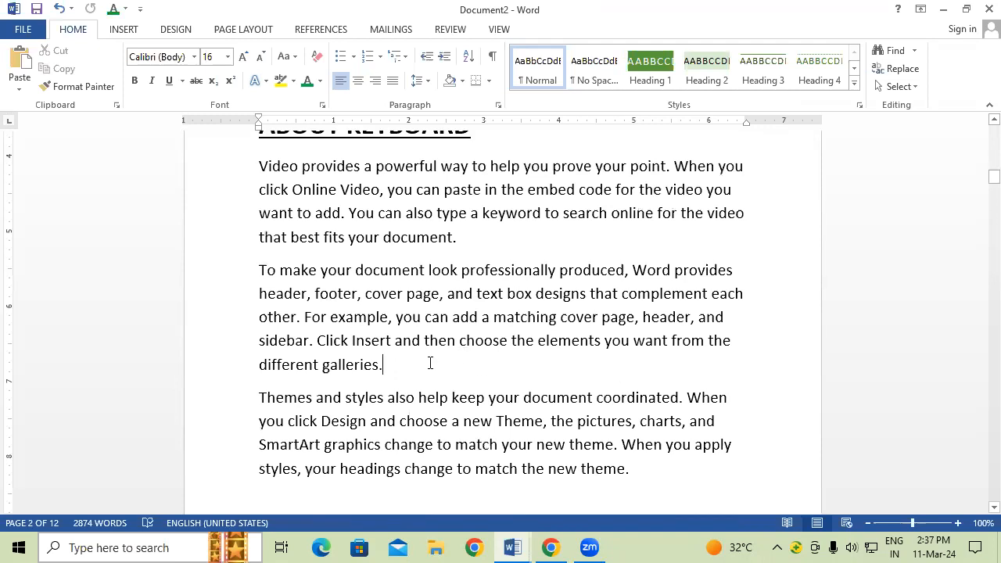
key(Return)
key(Return)
key(Return)
key(Return)
key(Return)
key(Return)
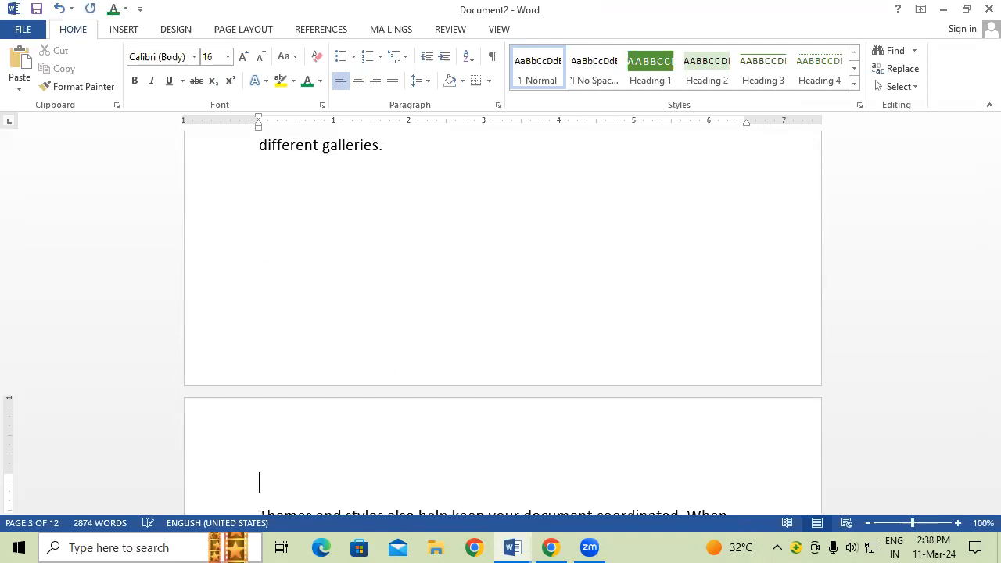
scroll(433, 362, up, 1)
click(260, 211)
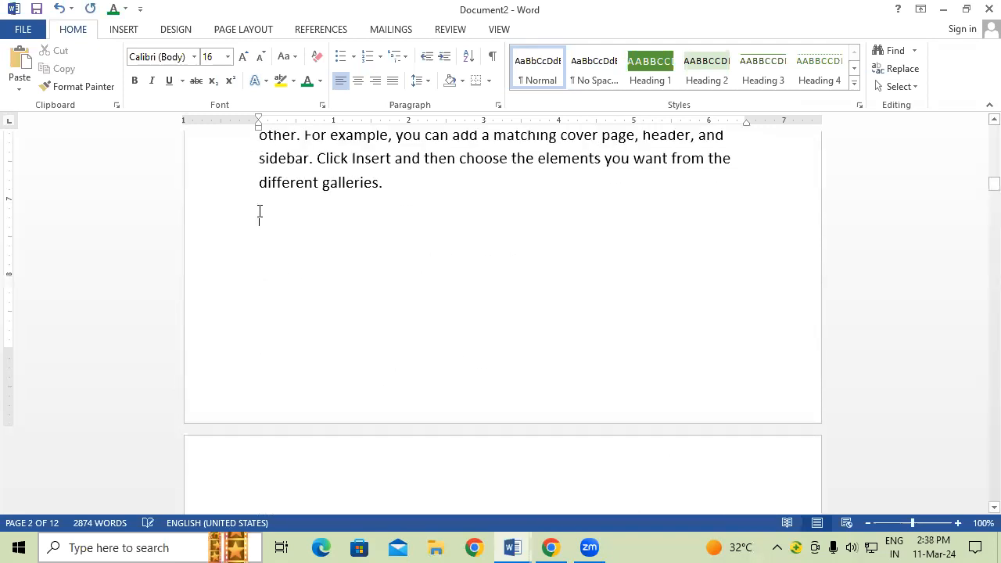
Step: Insert the keyboard picture from the Pictures folder and enlarge it toward full text width
click(125, 29)
click(153, 86)
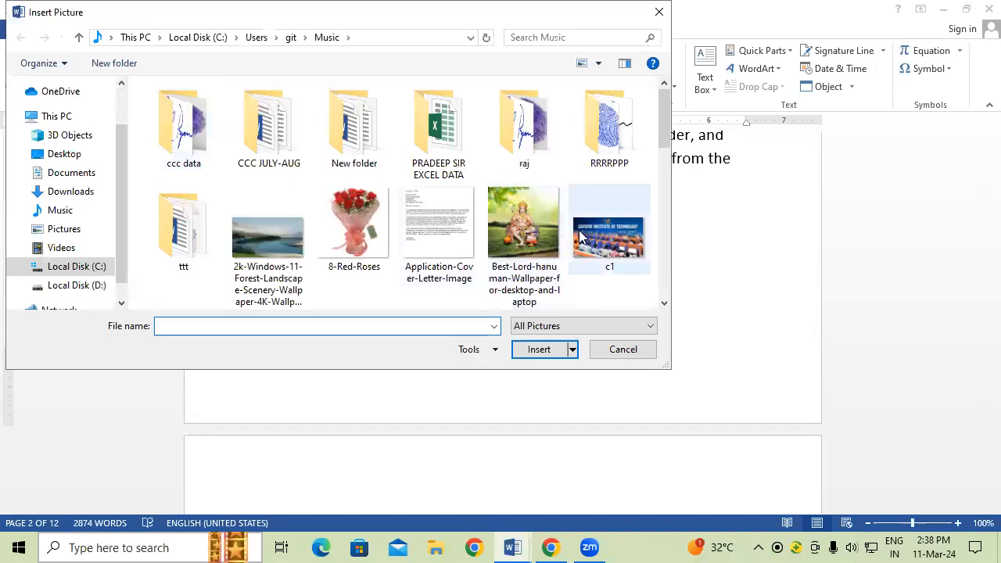
scroll(581, 238, down, 5)
scroll(581, 238, down, 2)
scroll(582, 229, up, 10)
click(61, 211)
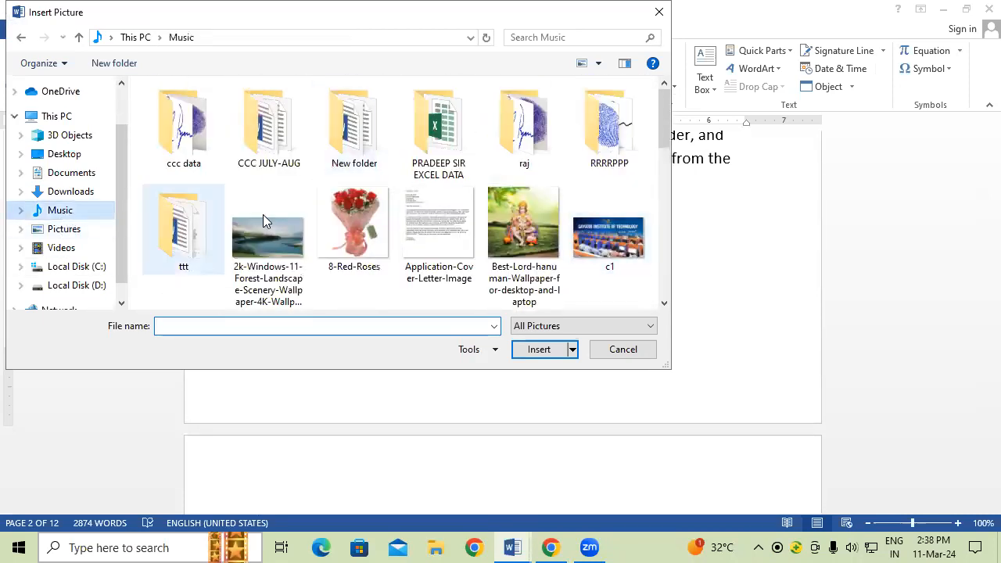
scroll(410, 217, down, 3)
scroll(412, 217, up, 3)
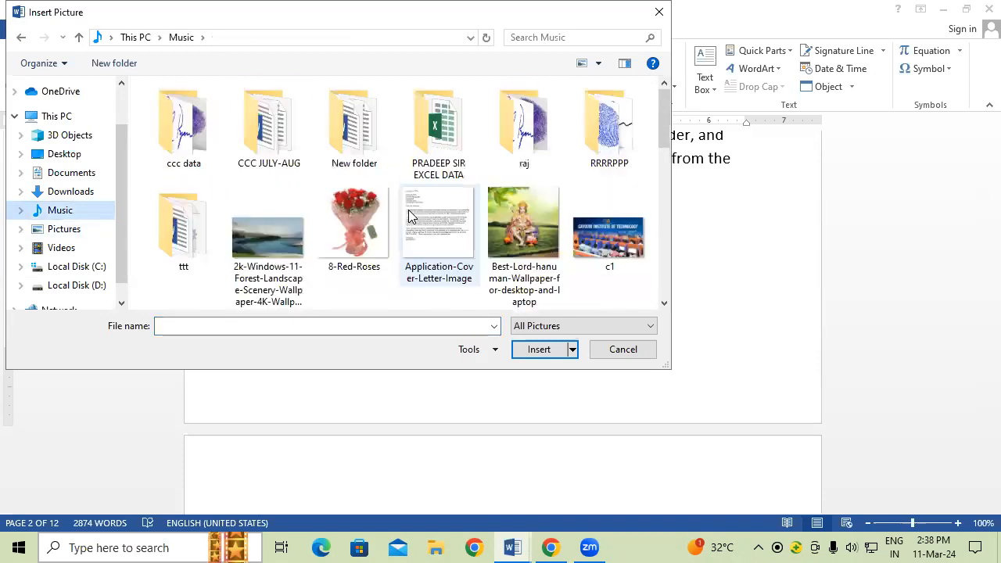
click(64, 229)
click(620, 160)
click(538, 350)
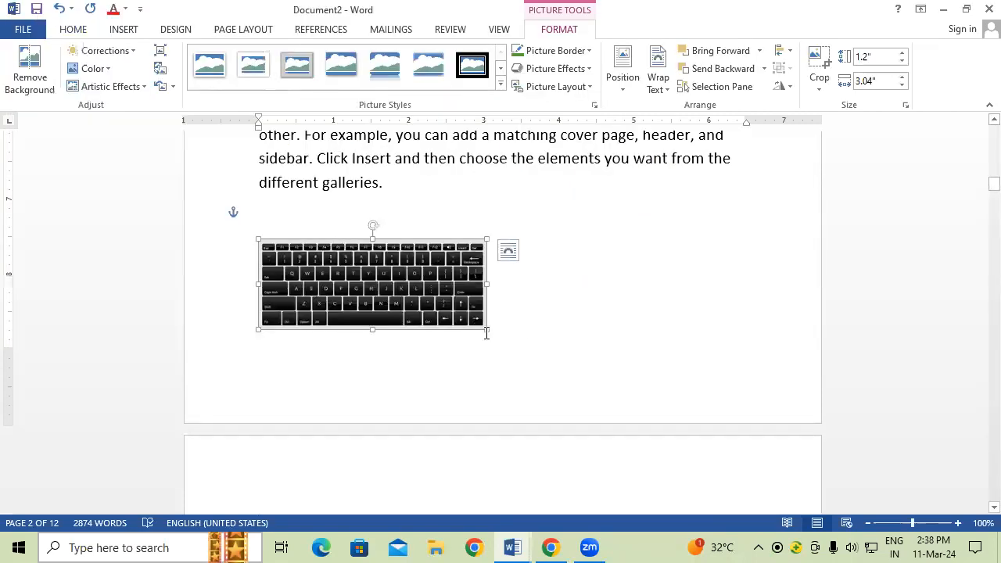
drag(601, 329, 650, 336)
click(664, 330)
Step: Add empty lines before 'sidebar' to make room for a picture
scroll(663, 329, down, 10)
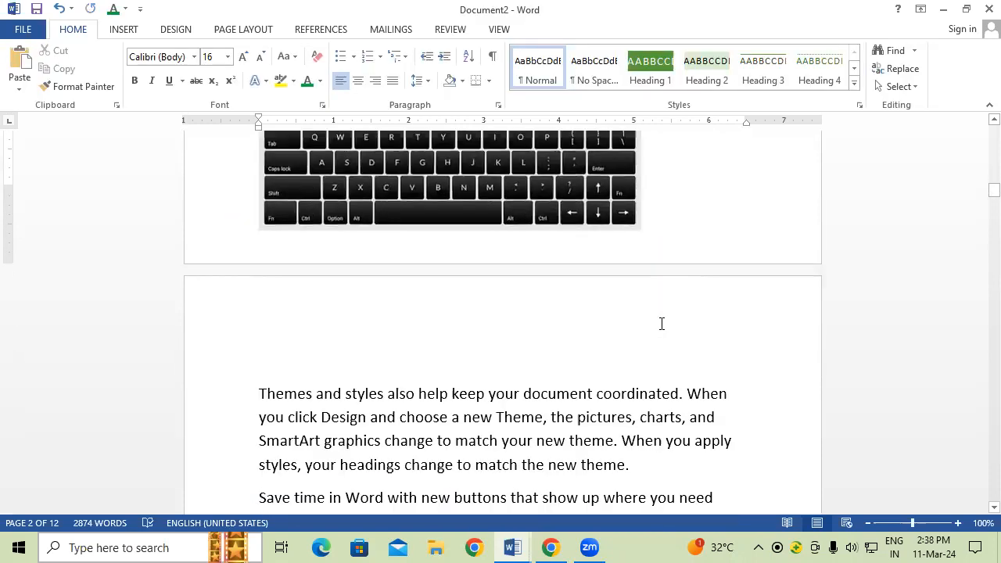
scroll(660, 327, down, 5)
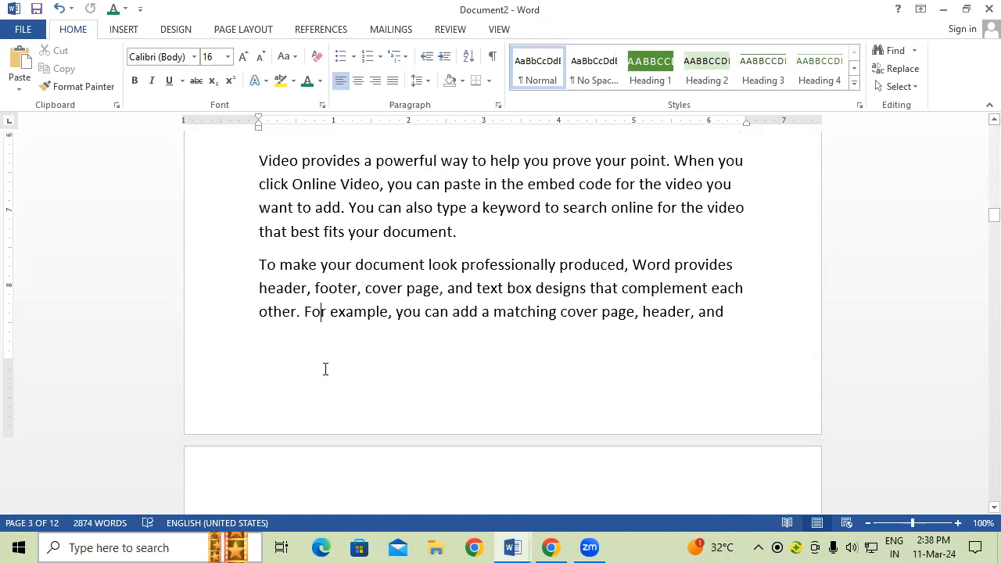
scroll(321, 367, down, 3)
click(252, 415)
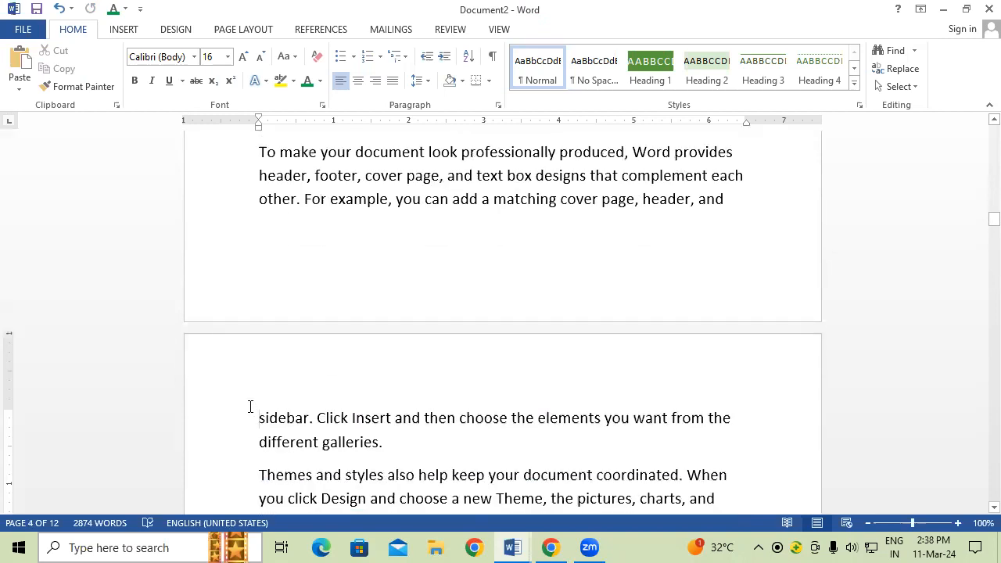
key(Return)
key(Return)
key(Return)
click(284, 381)
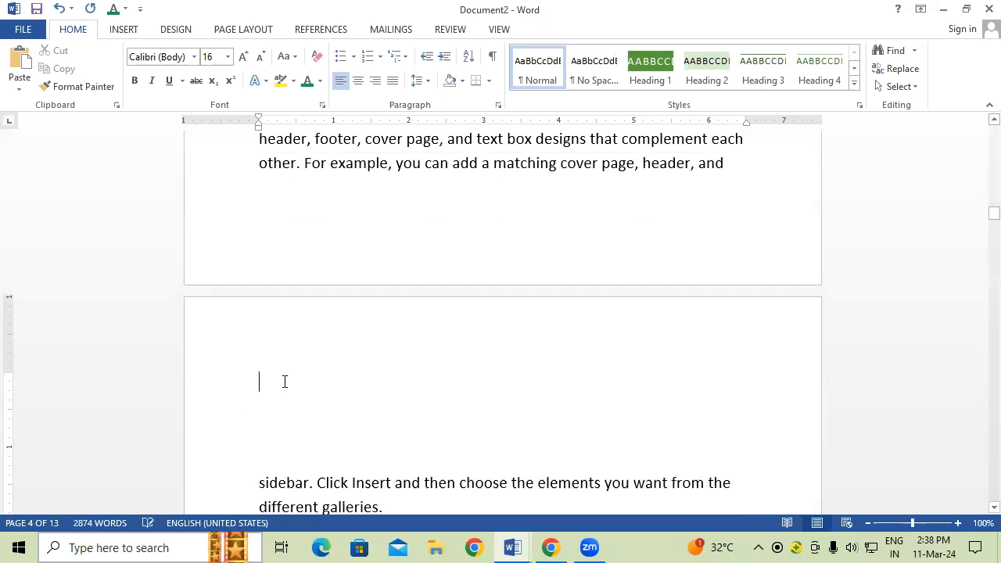
Step: Insert the git logo picture from the Music folder on the empty line
click(141, 31)
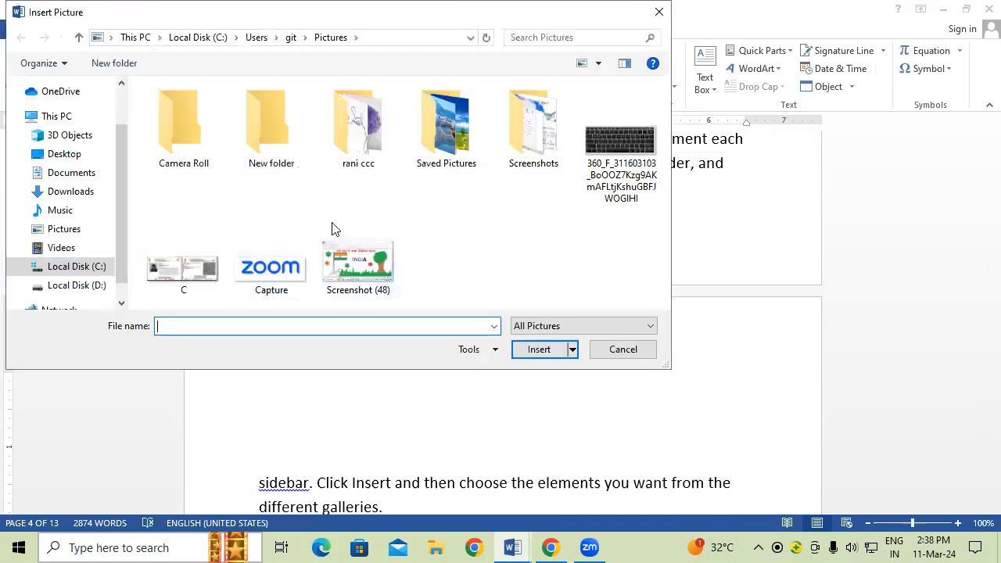
click(91, 210)
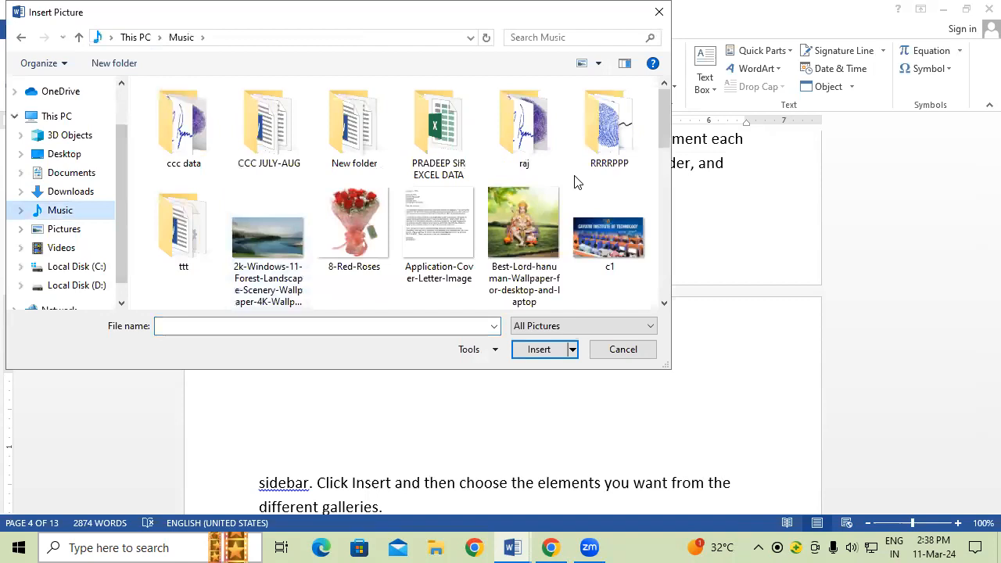
scroll(661, 149, down, 5)
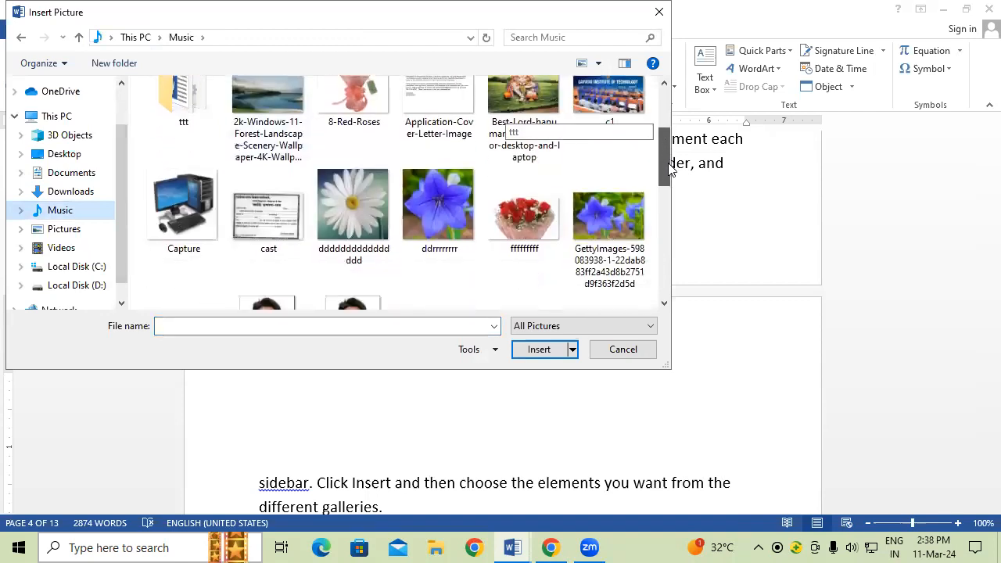
scroll(679, 214, down, 6)
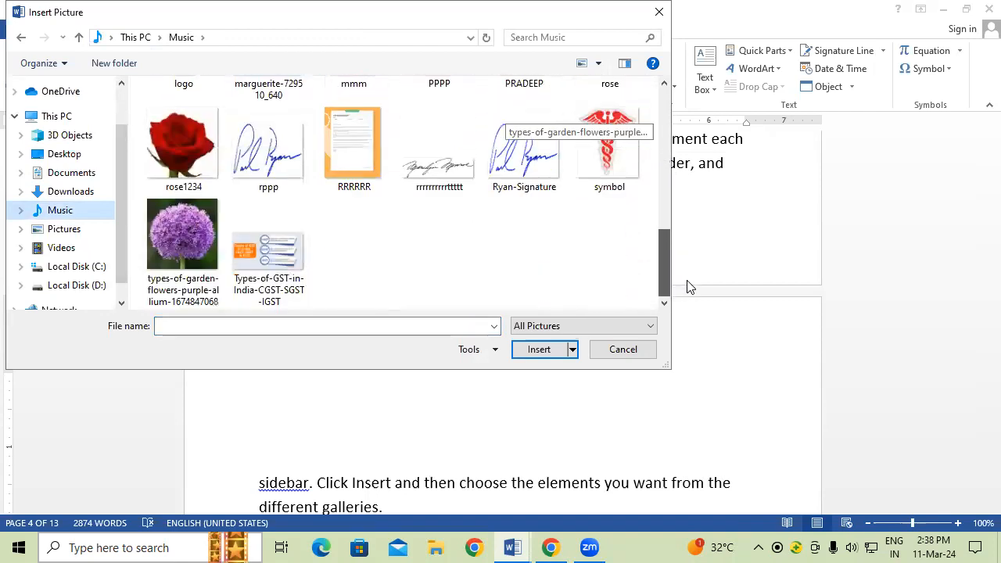
scroll(689, 206, up, 2)
scroll(626, 203, up, 2)
click(623, 194)
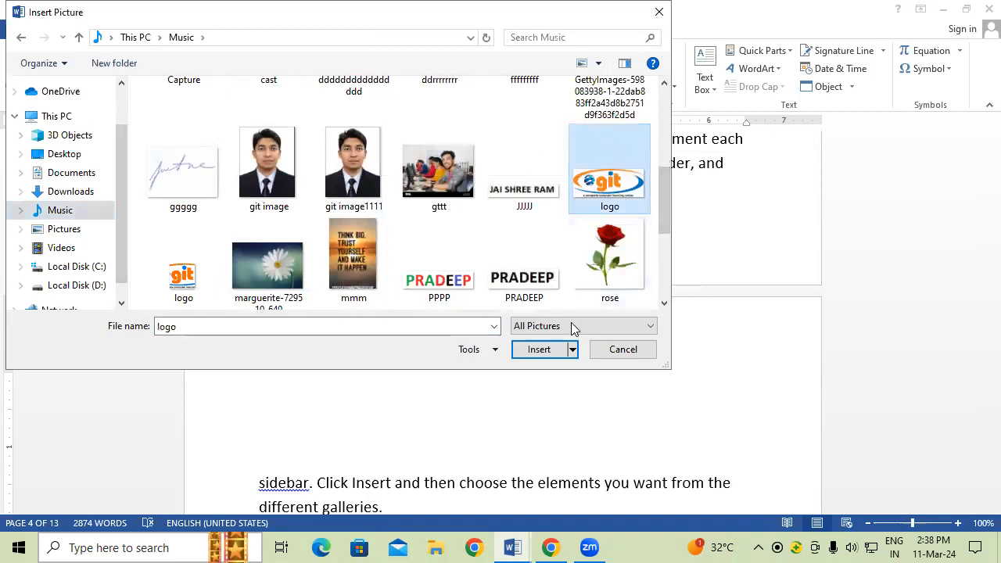
click(539, 350)
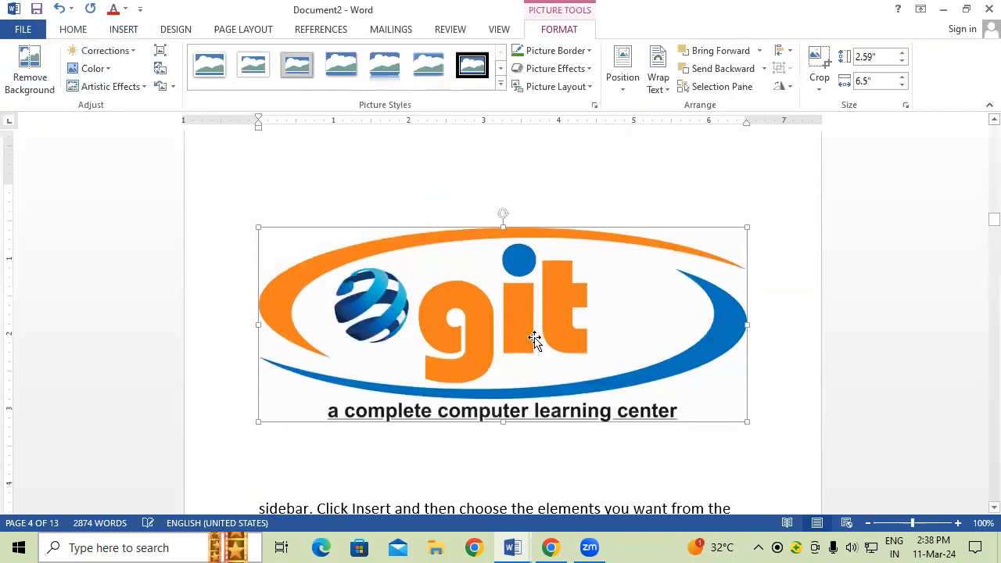
Step: Shrink the logo by its corner handle so the text wraps beside it
drag(747, 397, 618, 350)
click(615, 391)
scroll(665, 358, up, 2)
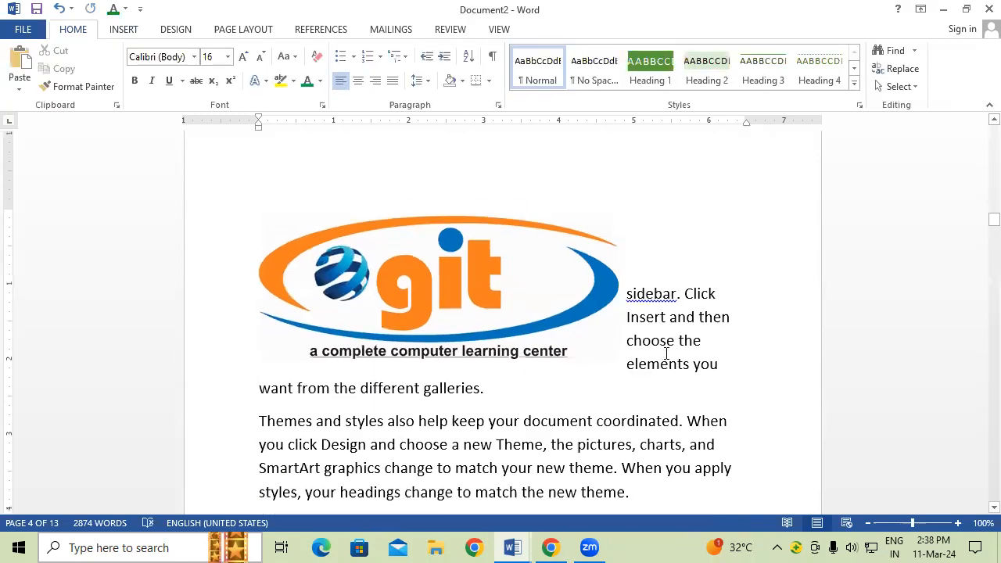
drag(980, 221, 981, 153)
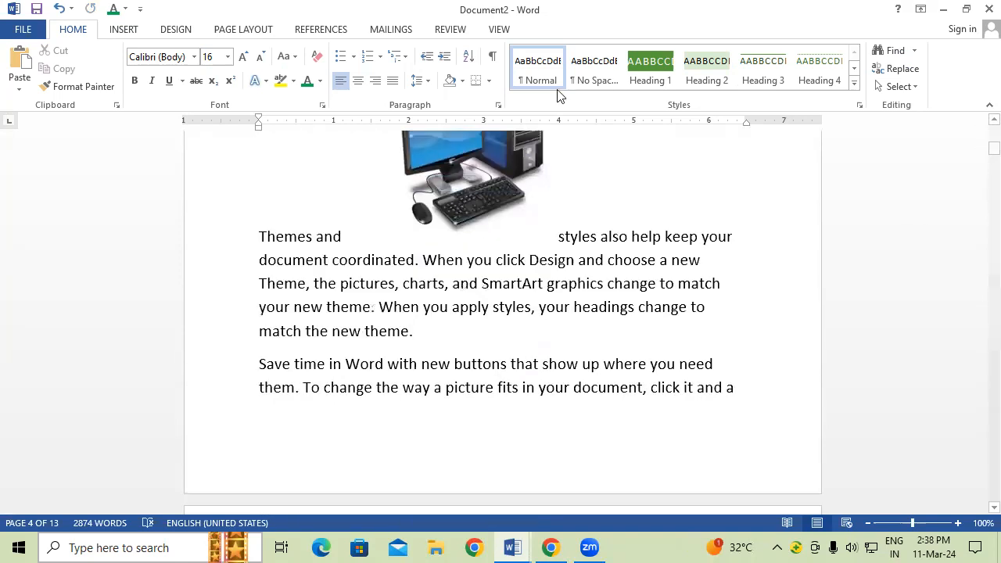
Step: Start a 'Figure 1' caption below the page 1 computer picture from the References tab
click(507, 219)
scroll(503, 219, up, 3)
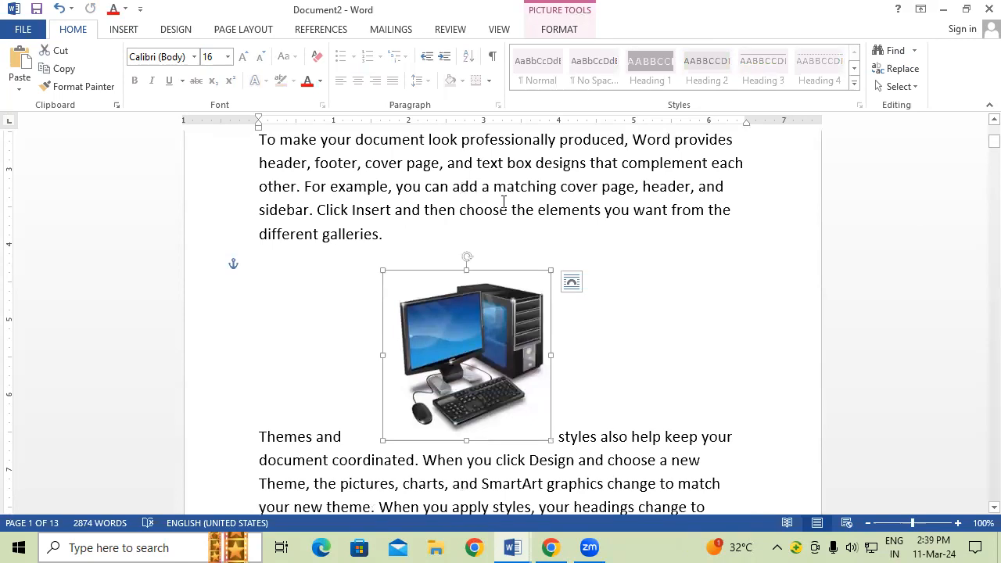
click(301, 32)
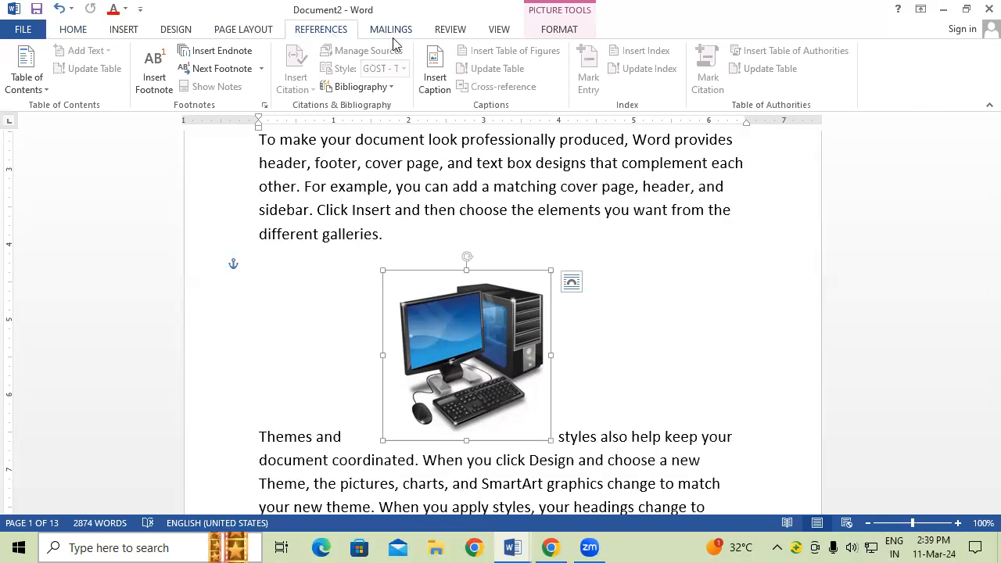
click(429, 67)
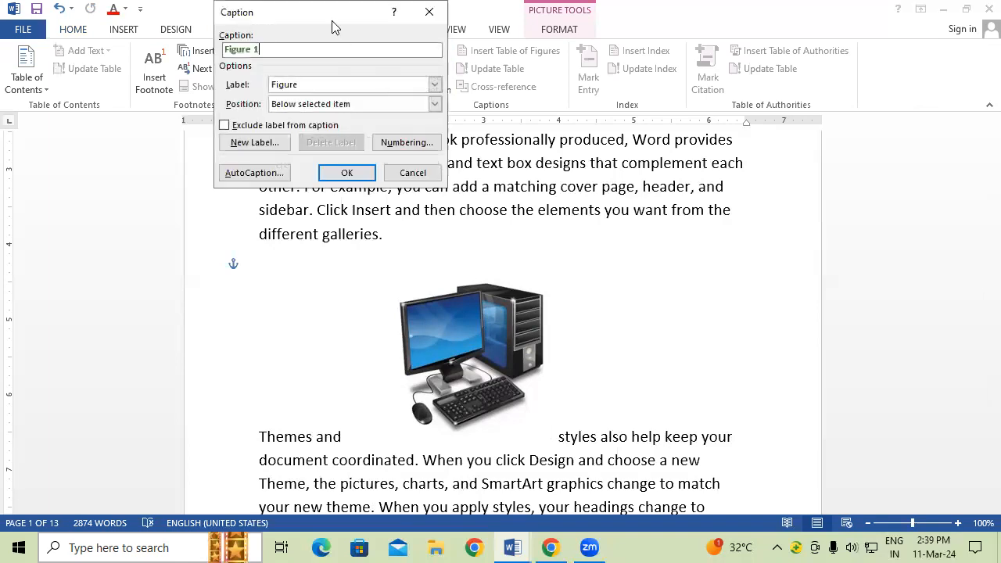
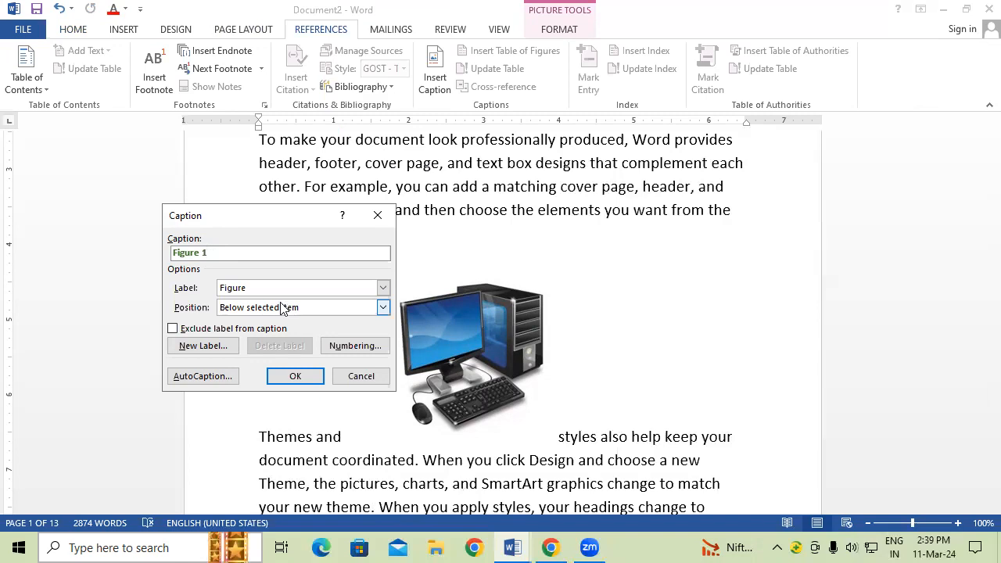
Step: Add the Figure 1 caption under the computer picture and enlarge its text two sizes
click(297, 376)
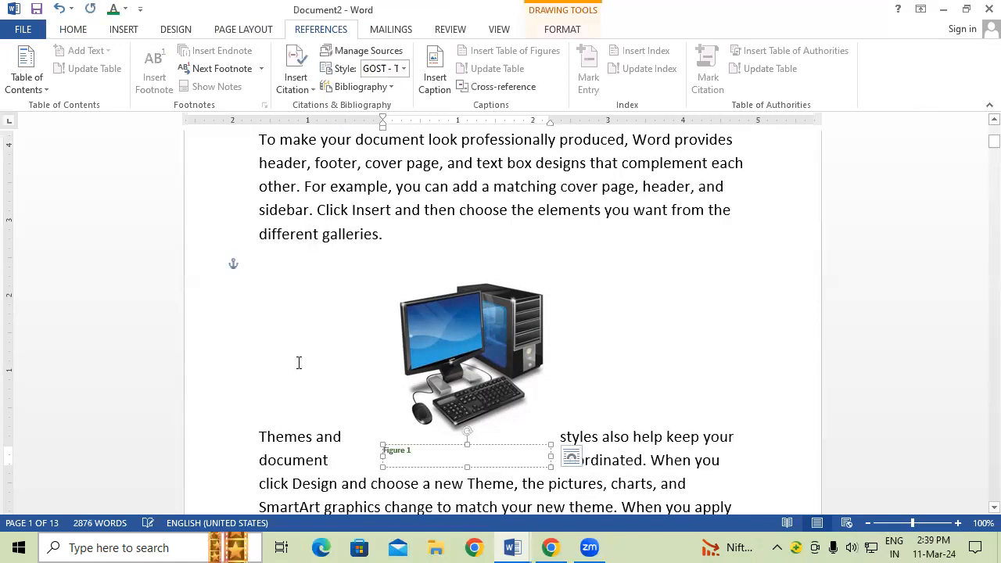
triple_click(442, 455)
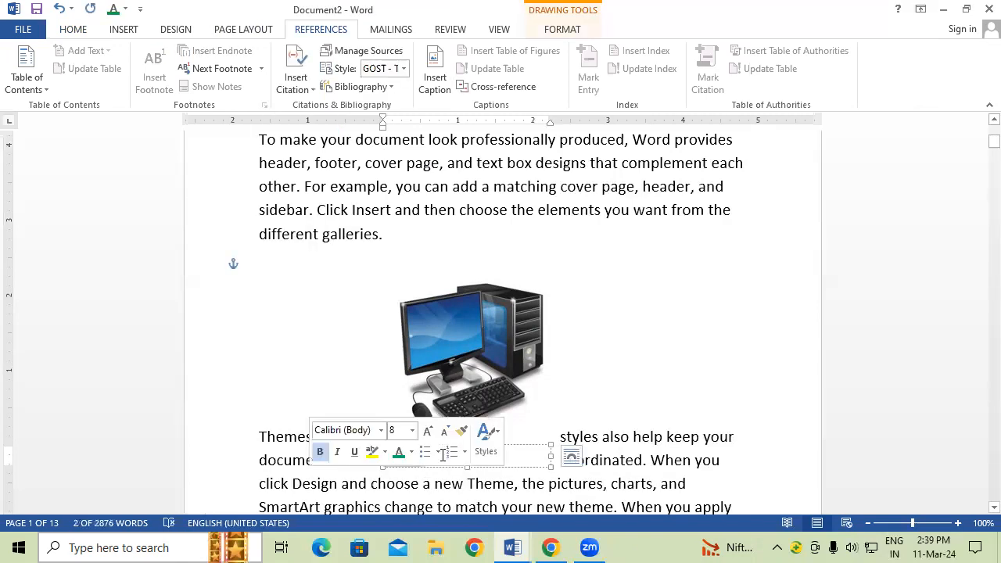
key(ctrl+])
key(ctrl+])
key(ctrl+])
key(ctrl+])
key(ctrl+])
key(ctrl+])
key(ctrl+])
key(ctrl+])
key(ctrl+])
key(ctrl+])
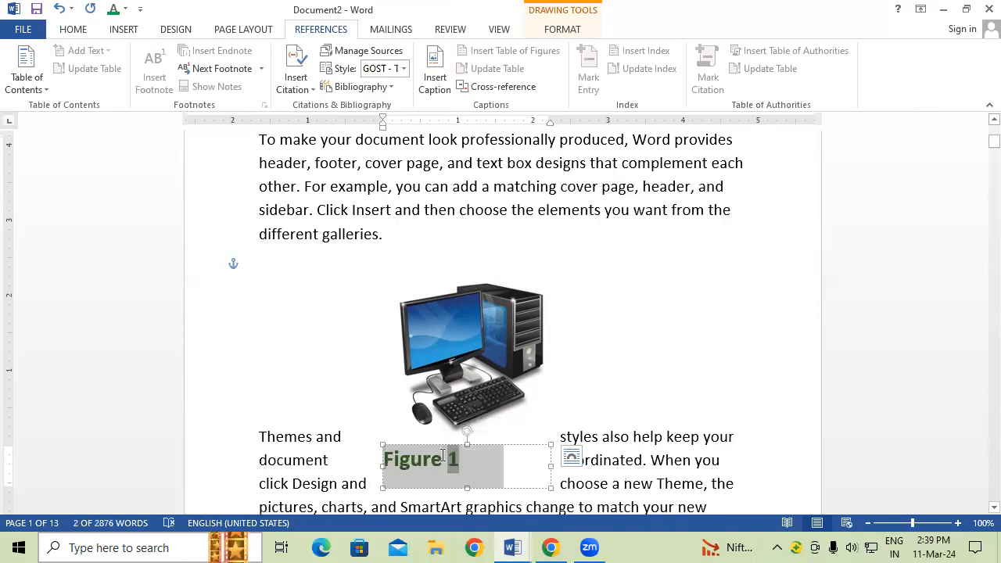
key(ctrl+])
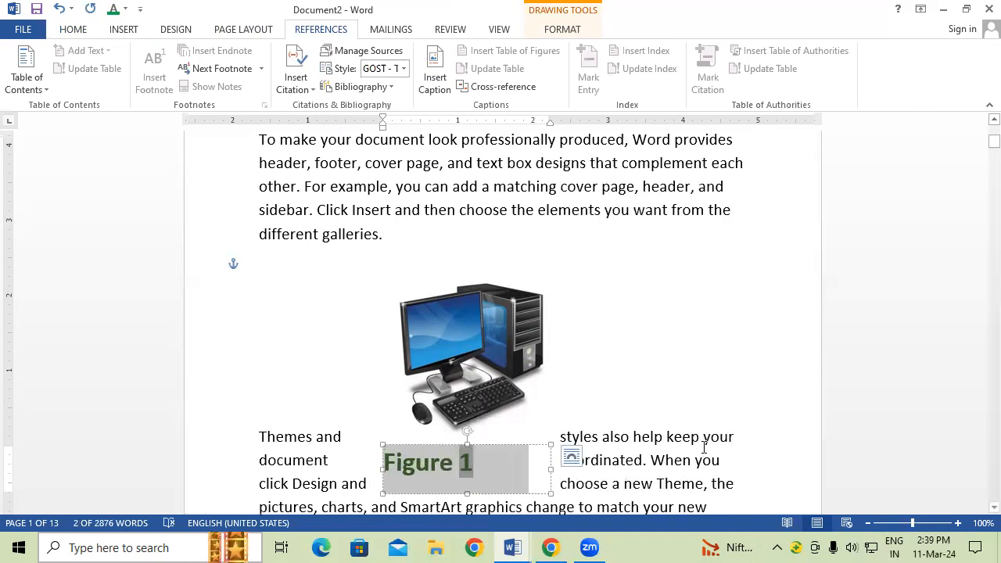
click(705, 444)
scroll(695, 438, down, 10)
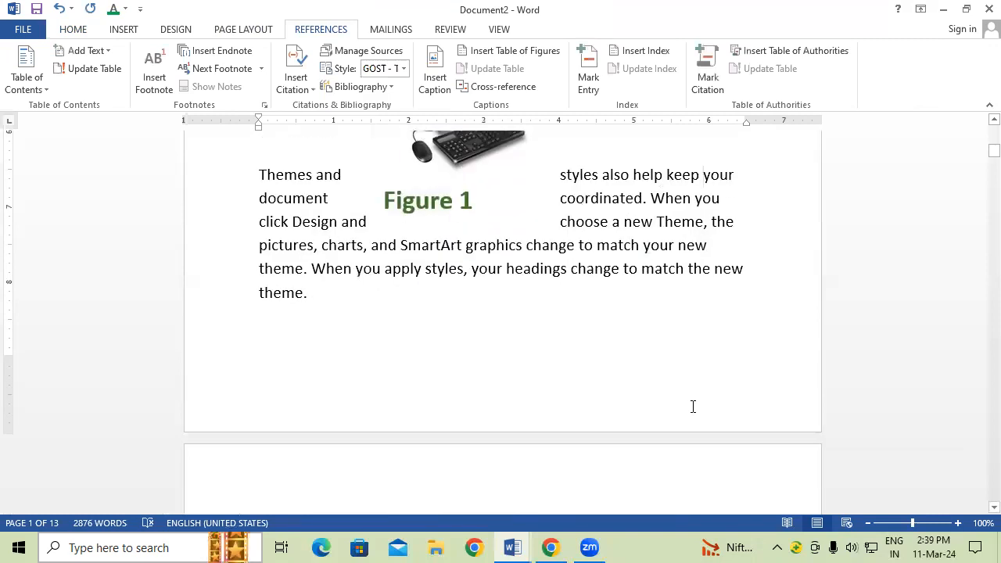
Step: Create a new caption label IMAGE and caption the keyboard picture IMAGE 1
scroll(686, 404, down, 10)
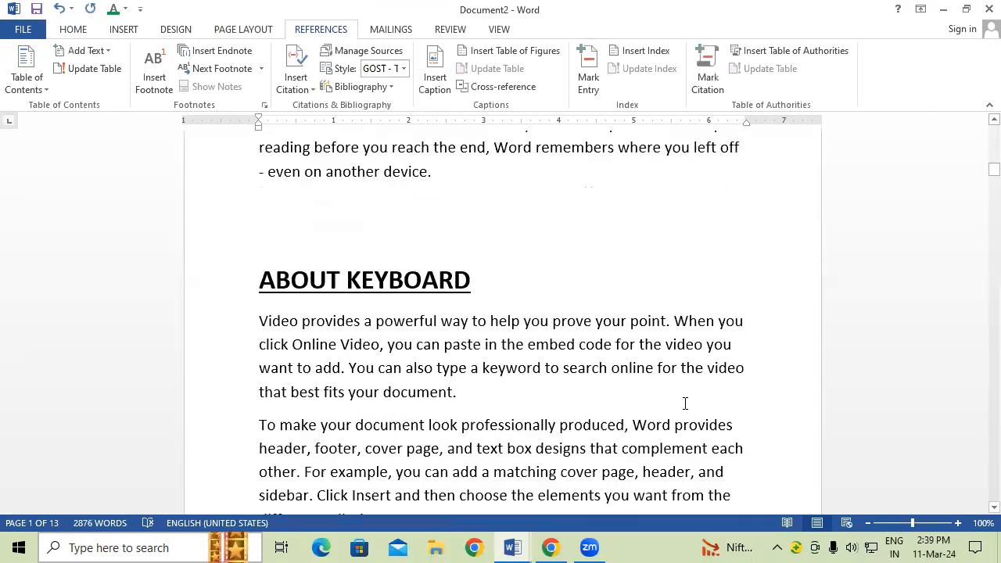
click(431, 408)
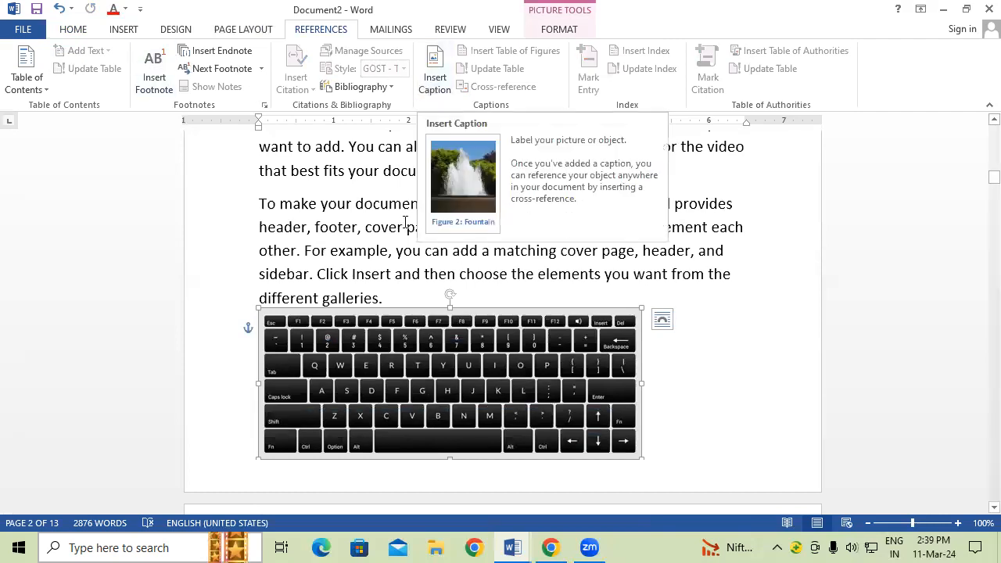
click(437, 63)
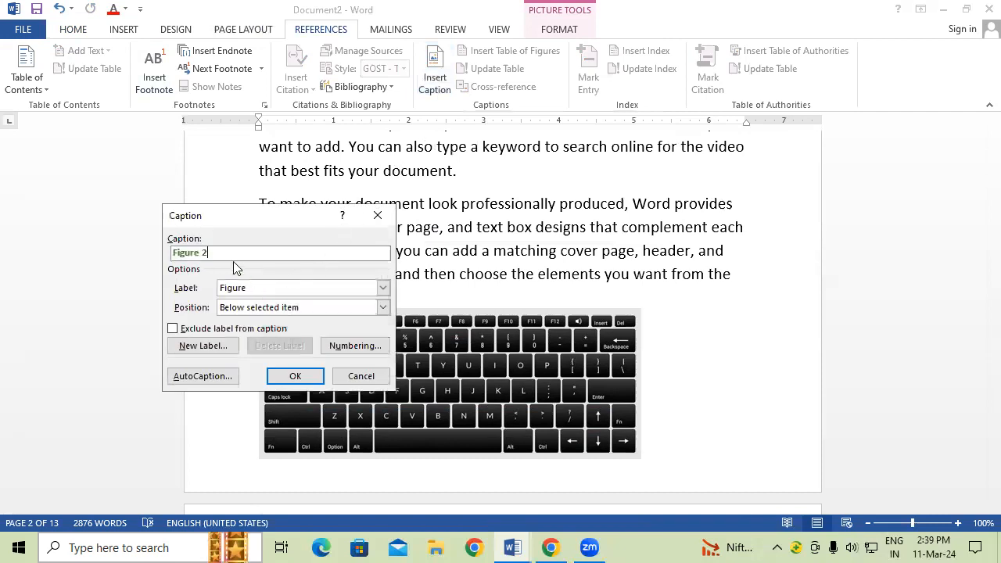
click(202, 346)
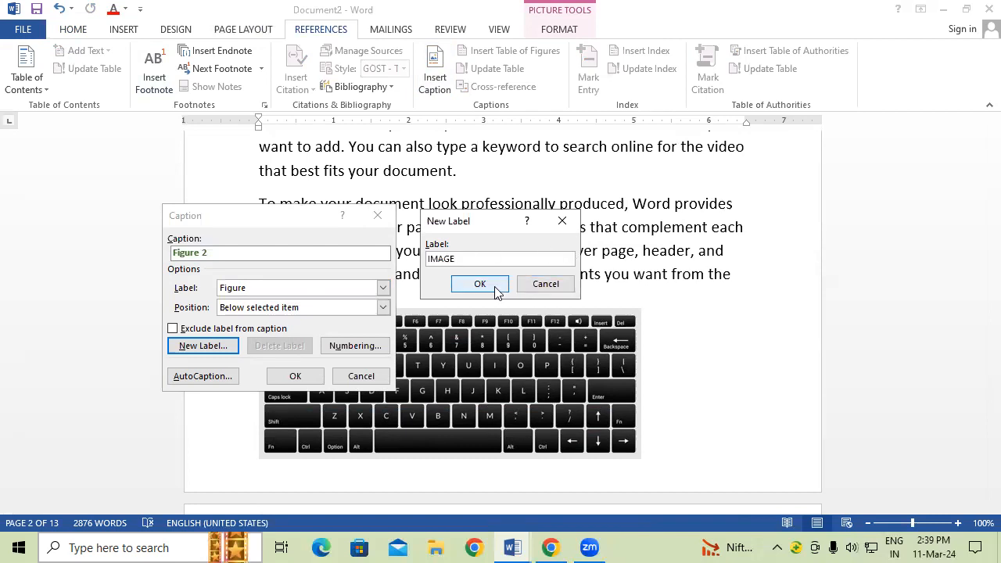
click(501, 287)
click(295, 377)
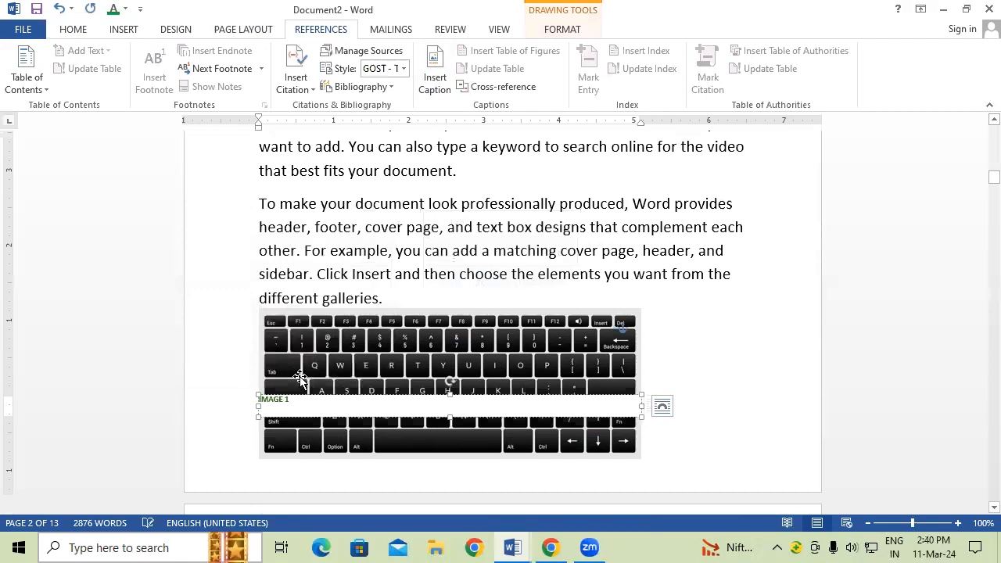
Step: Delete the IMAGE 1 caption box from the keyboard picture
scroll(301, 383, down, 1)
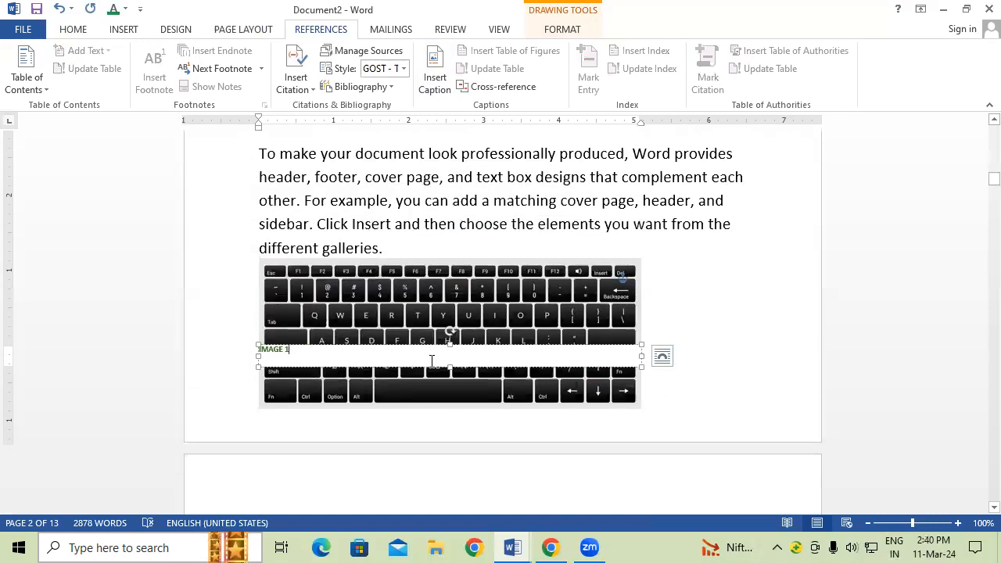
click(537, 365)
key(Delete)
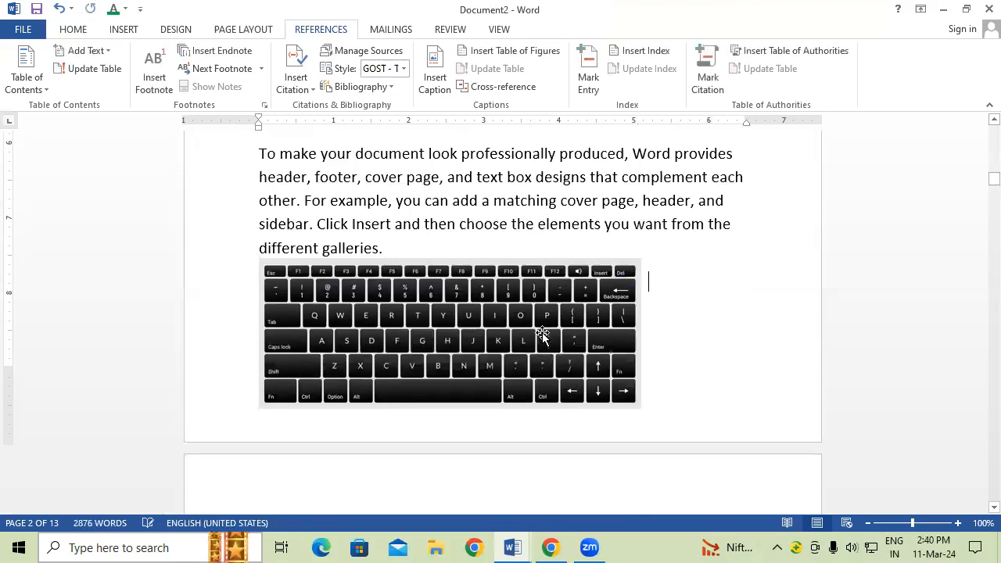
Step: Delete the Figure 1 caption box below the computer picture
scroll(615, 325, up, 3)
scroll(615, 313, up, 7)
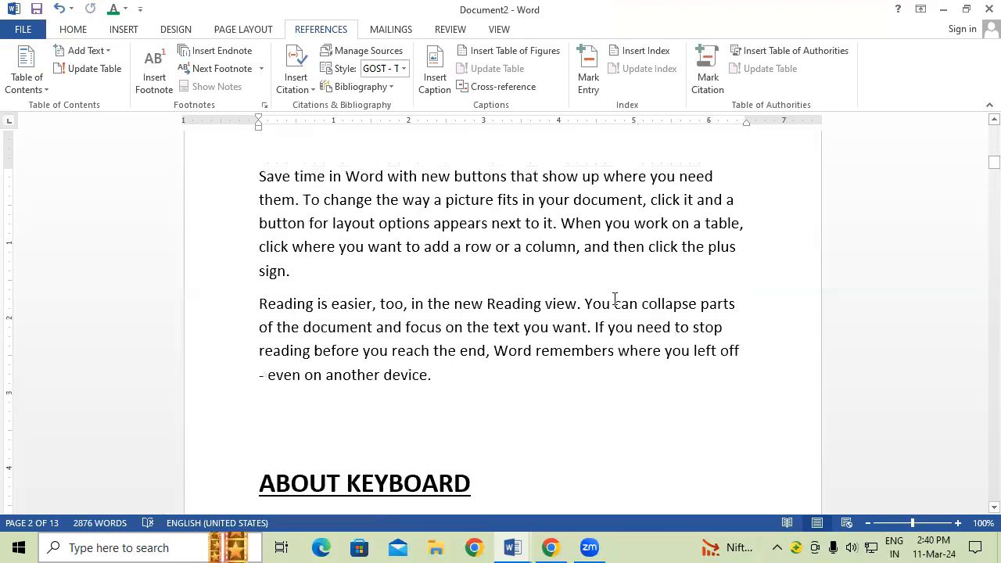
scroll(614, 297, up, 2)
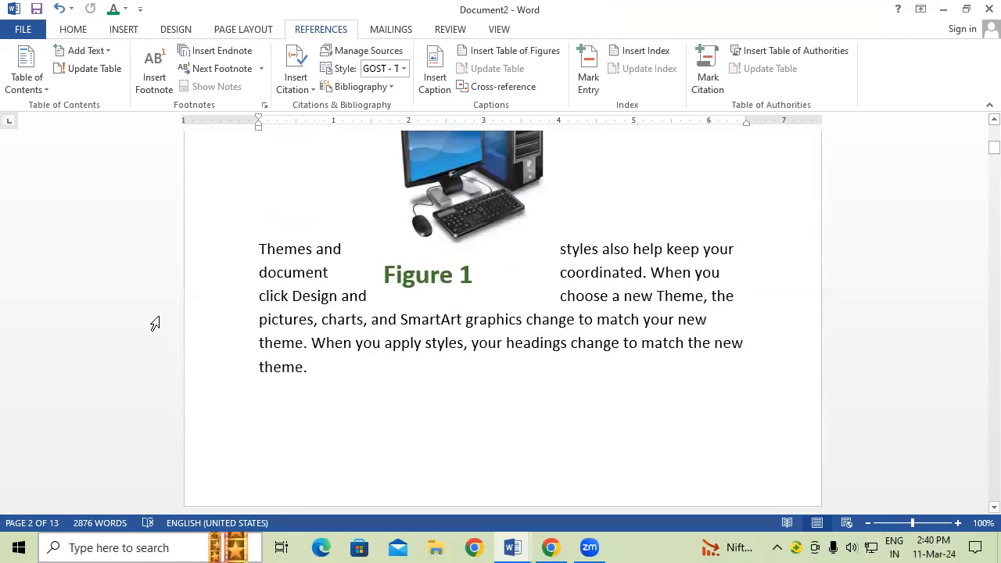
click(412, 283)
click(442, 306)
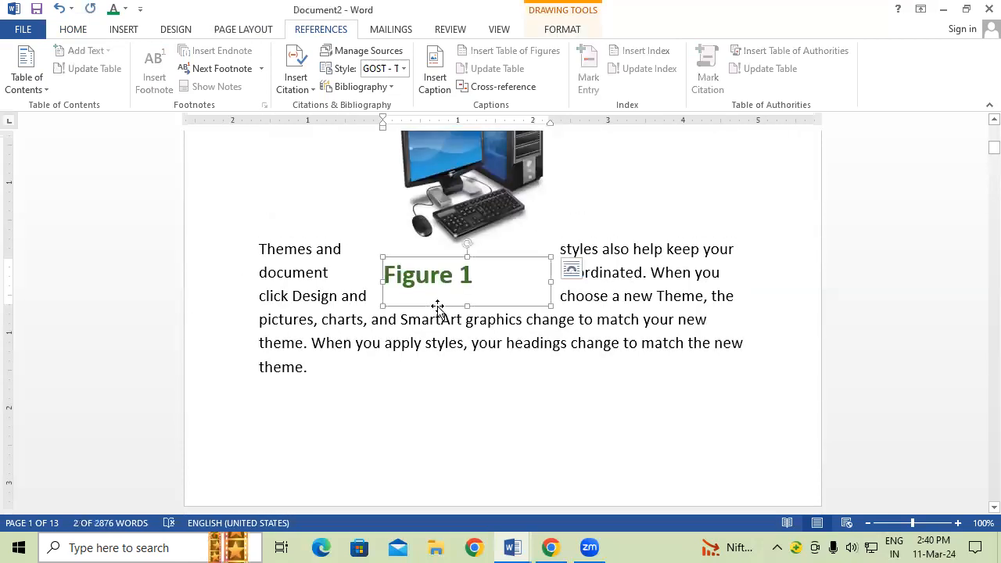
key(Delete)
Step: Caption the computer picture IMAGE 1 and enlarge the caption text
scroll(490, 269, up, 3)
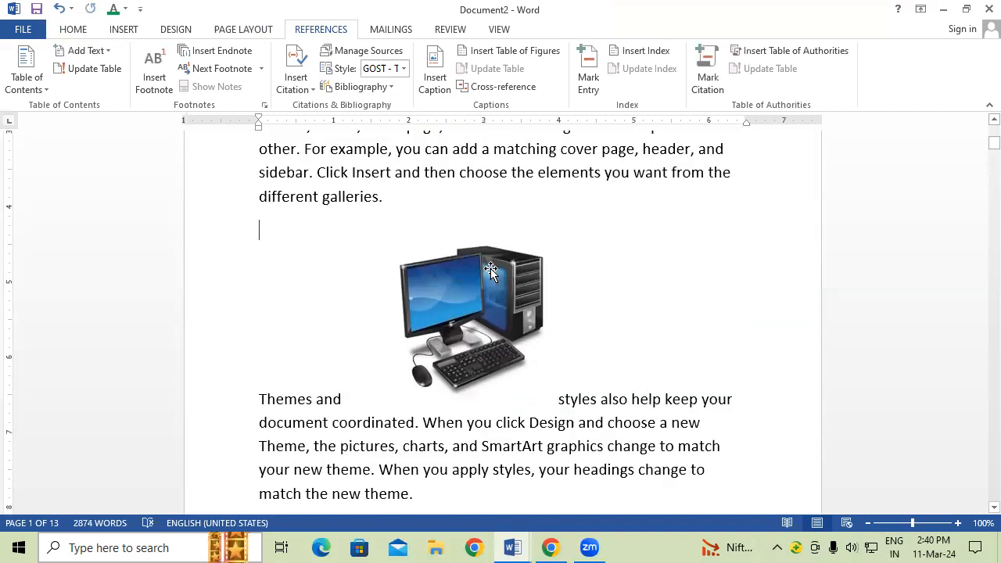
click(489, 271)
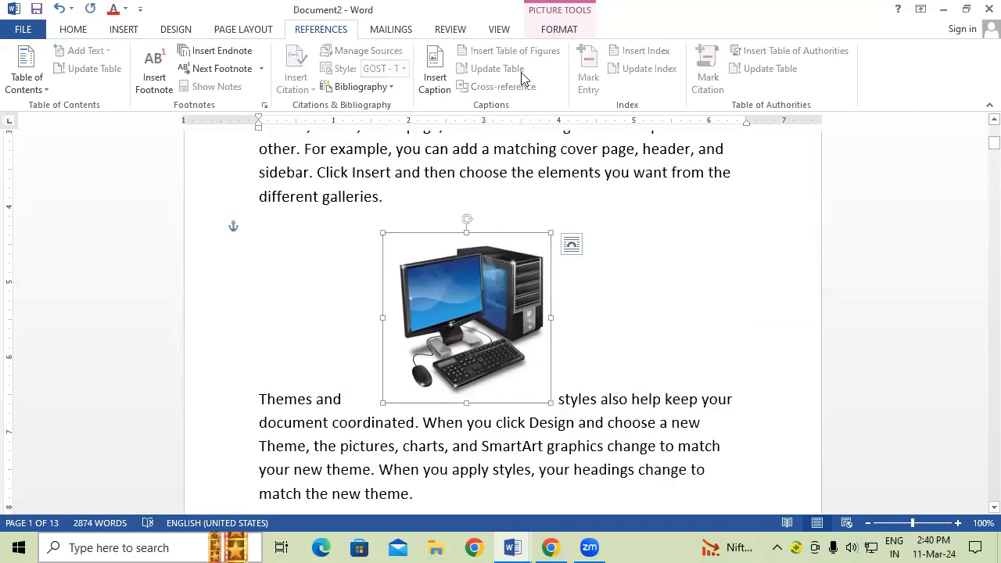
click(435, 72)
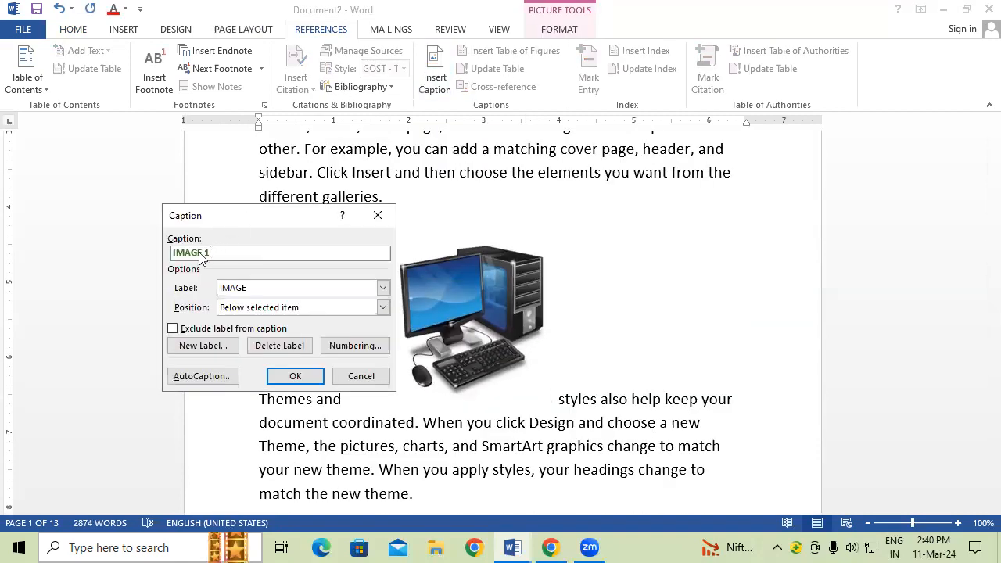
click(307, 378)
drag(427, 407, 351, 428)
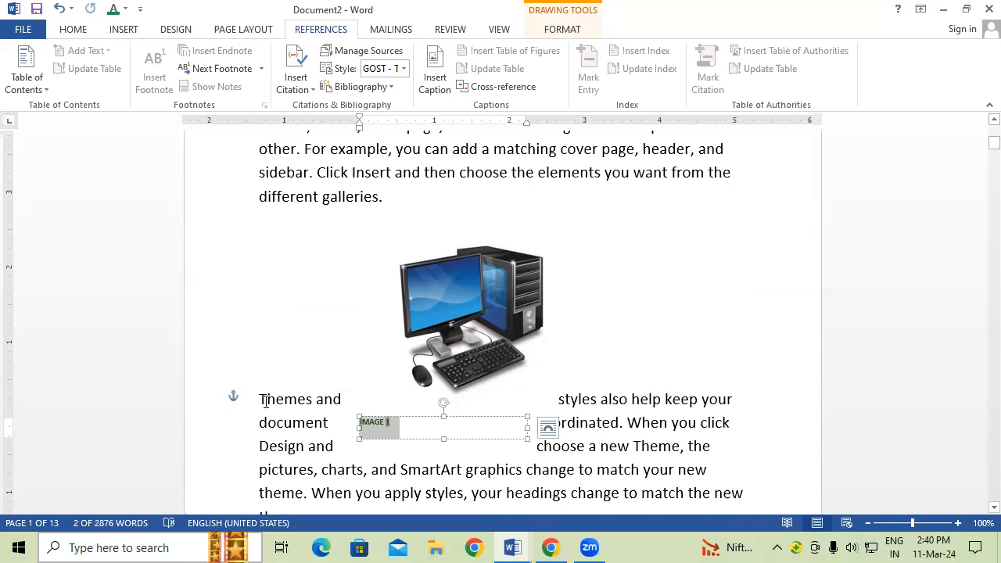
key(ctrl+bracketright)
key(ctrl+bracketright)
key(ctrl+bracketright)
key(ctrl+bracketright)
key(ctrl+bracketright)
key(ctrl+bracketright)
key(ctrl+bracketright)
key(ctrl+bracketright)
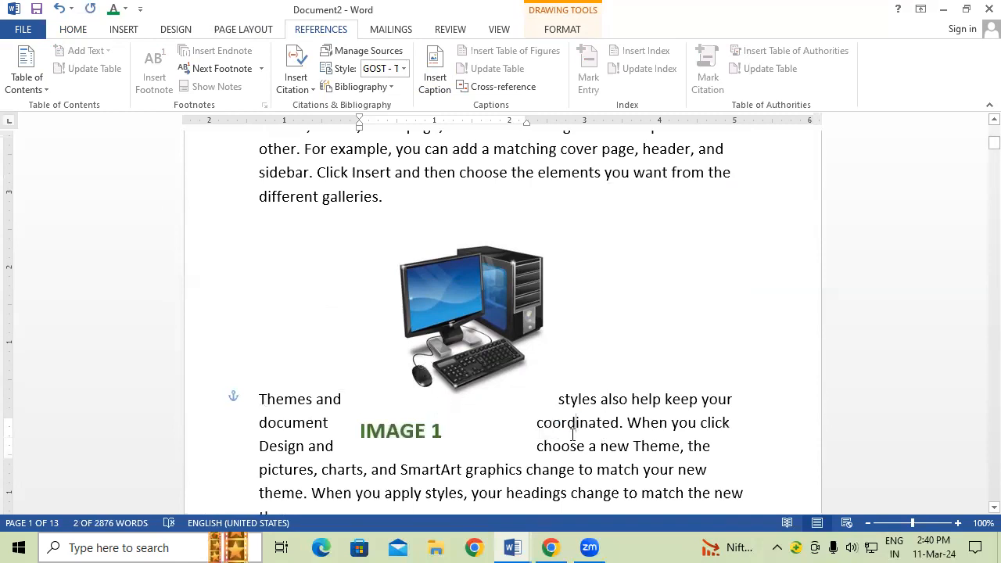
double_click(575, 426)
scroll(539, 353, down, 3)
Step: Add an IMAGE 2 caption to the keyboard picture
scroll(548, 356, down, 6)
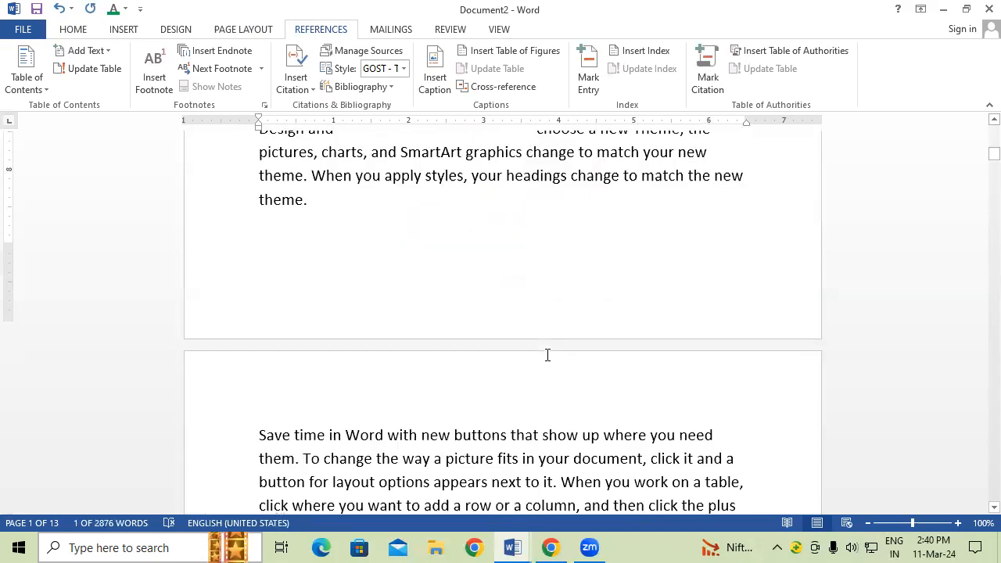
scroll(556, 350, down, 5)
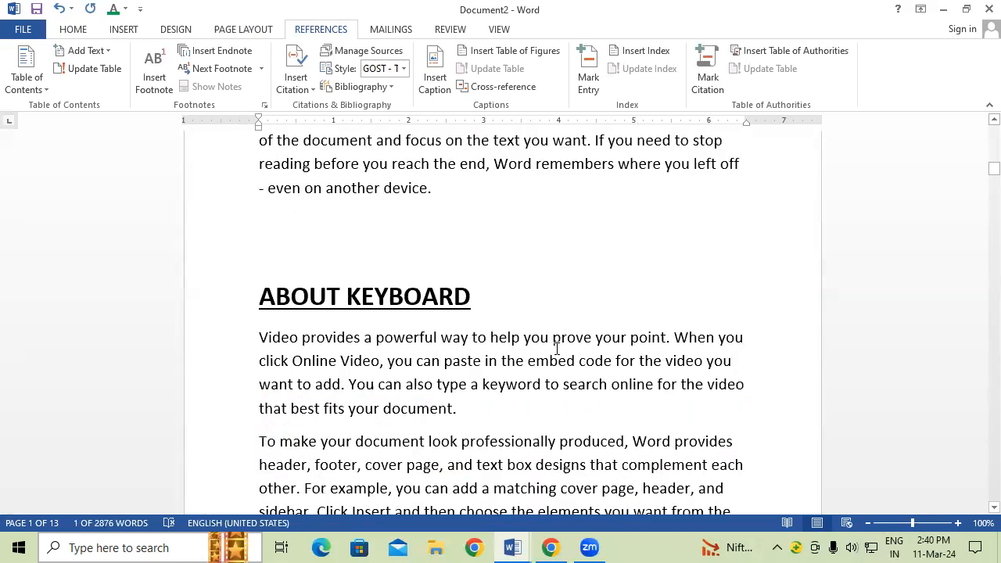
click(532, 373)
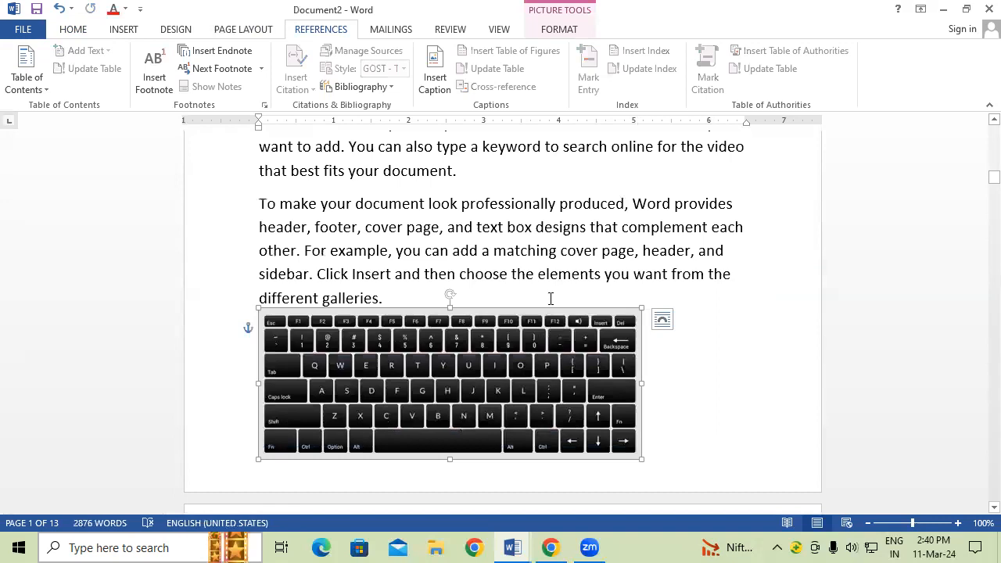
click(435, 77)
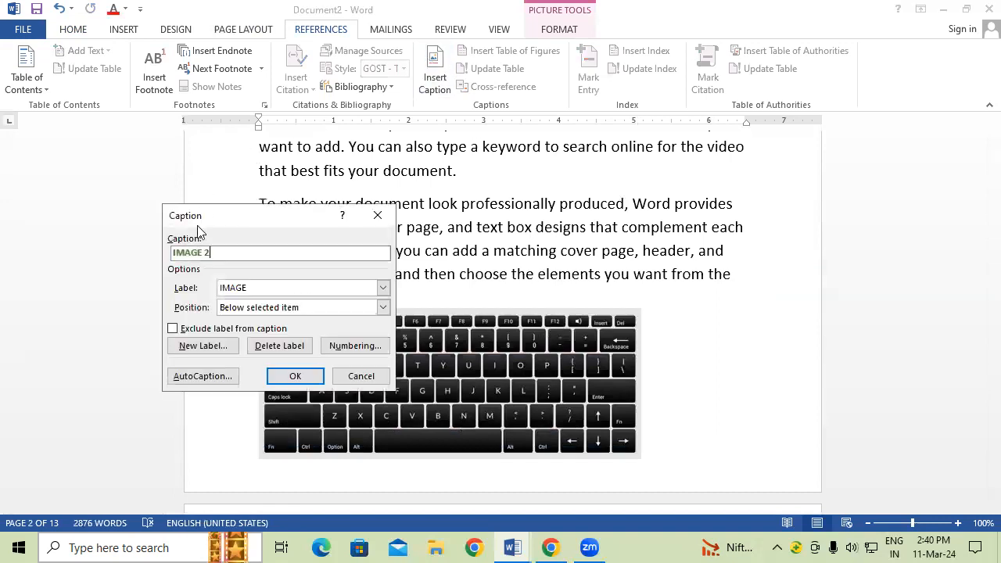
click(295, 377)
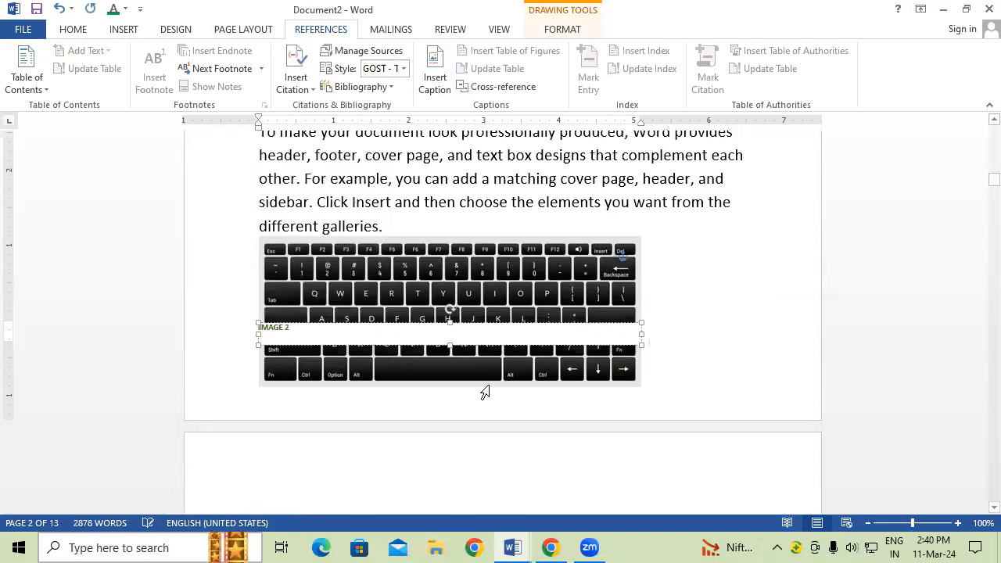
Step: Nudge the IMAGE 2 caption box right, enlarge its text, and scroll to ABOUT MONITOR
drag(489, 340, 511, 423)
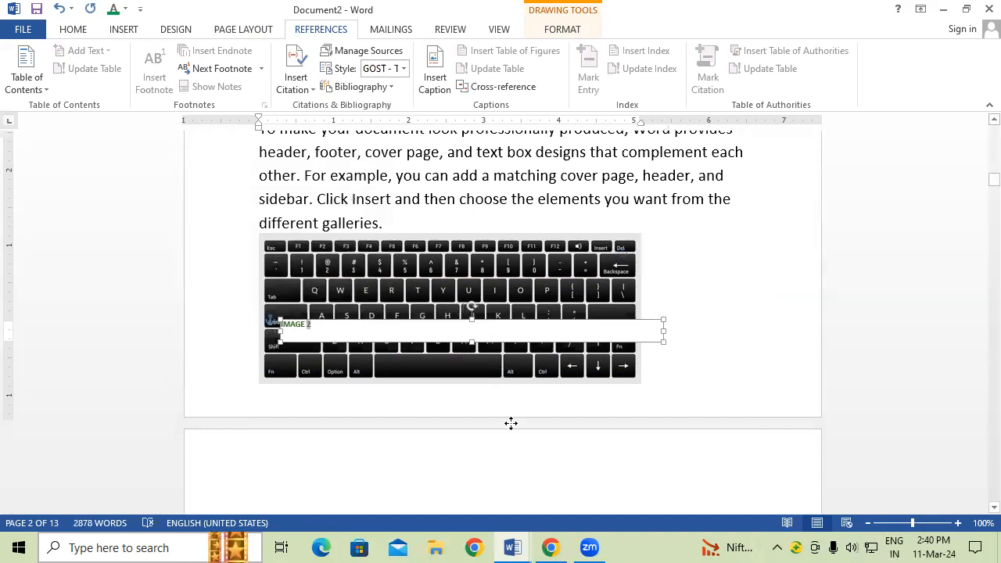
click(515, 346)
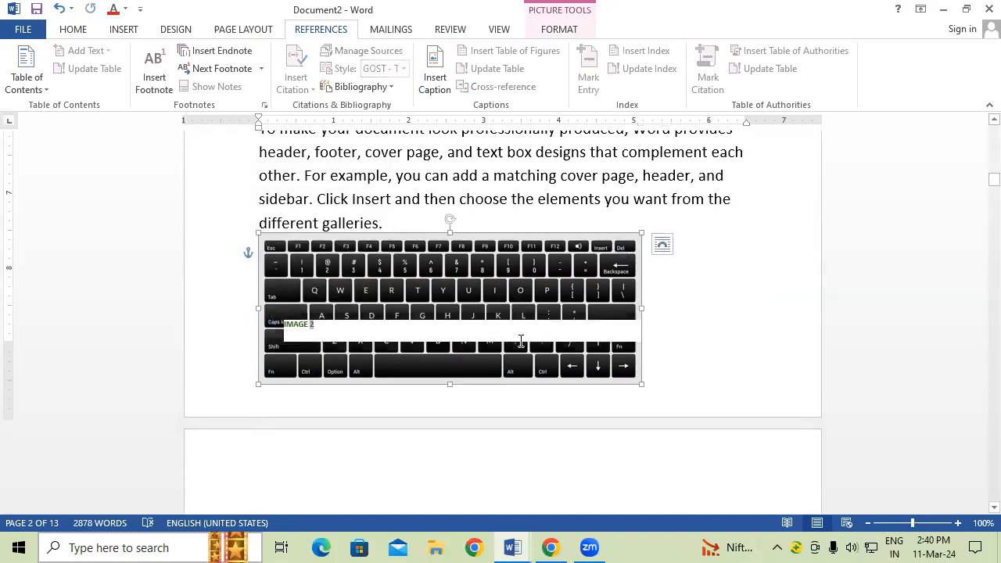
click(521, 336)
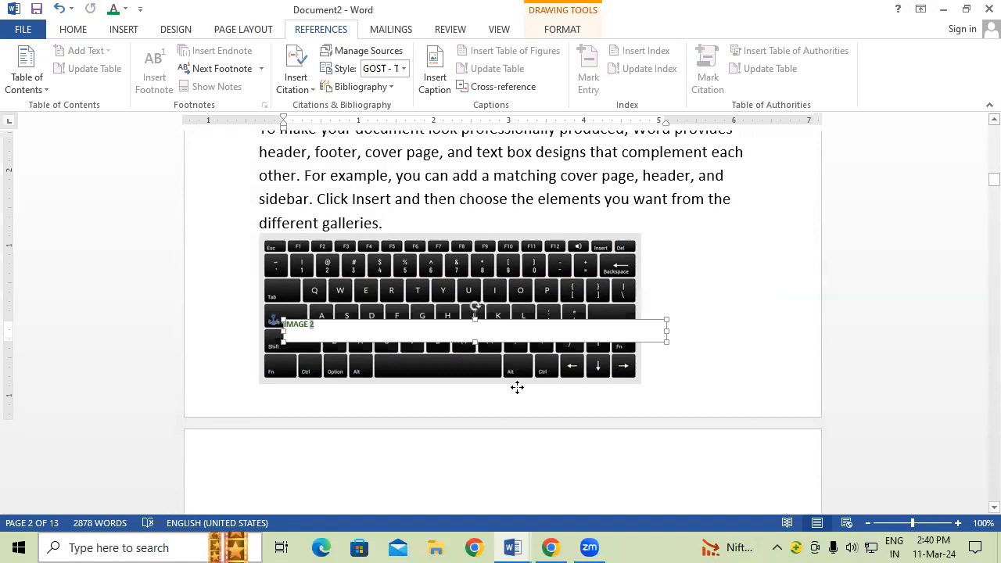
drag(339, 328, 161, 339)
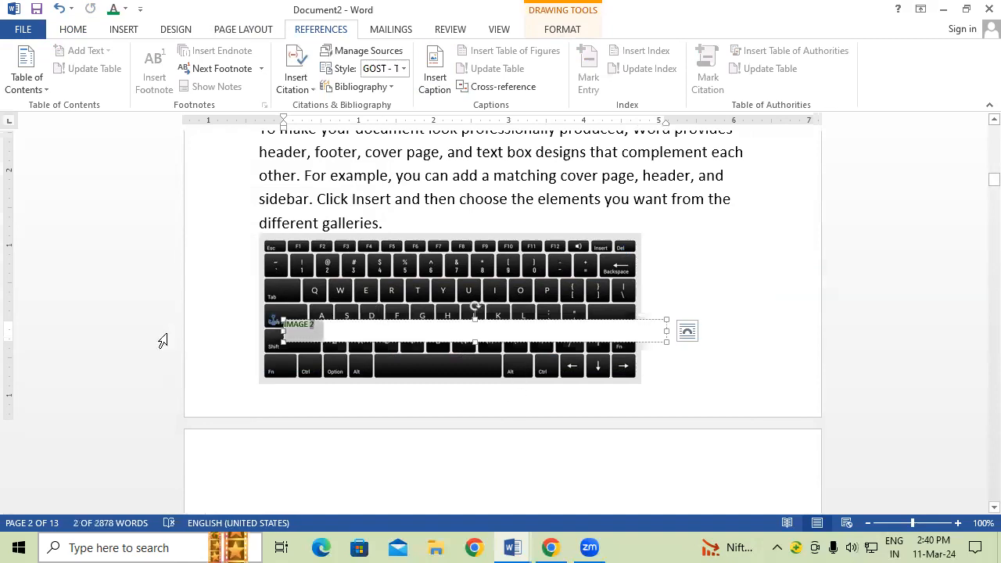
key(ctrl+])
key(ctrl+])
key(ctrl+])
key(ctrl+])
key(ctrl+])
key(ctrl+])
key(ctrl+])
key(ctrl+])
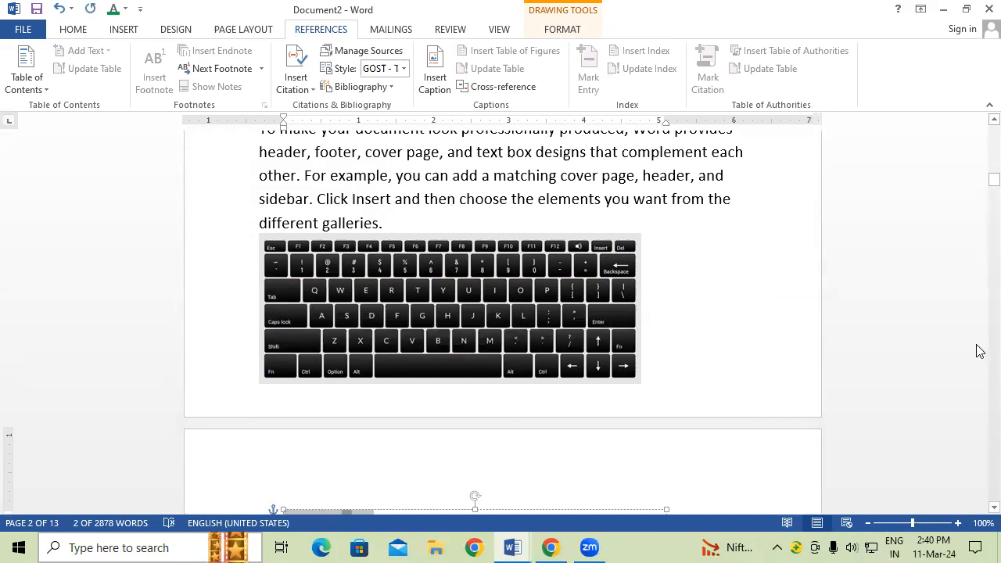
scroll(980, 464, down, 5)
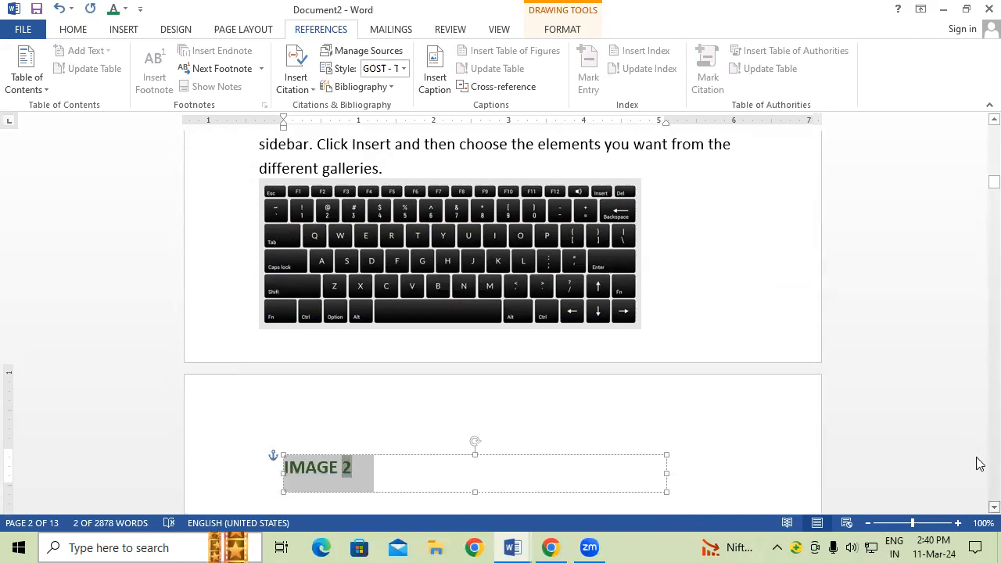
click(644, 396)
scroll(618, 375, down, 6)
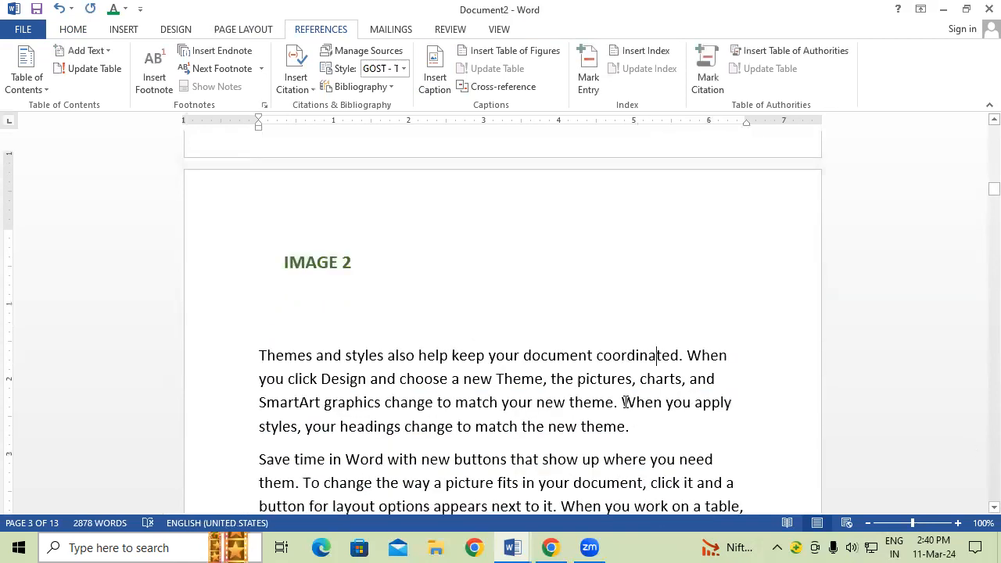
scroll(601, 357, down, 10)
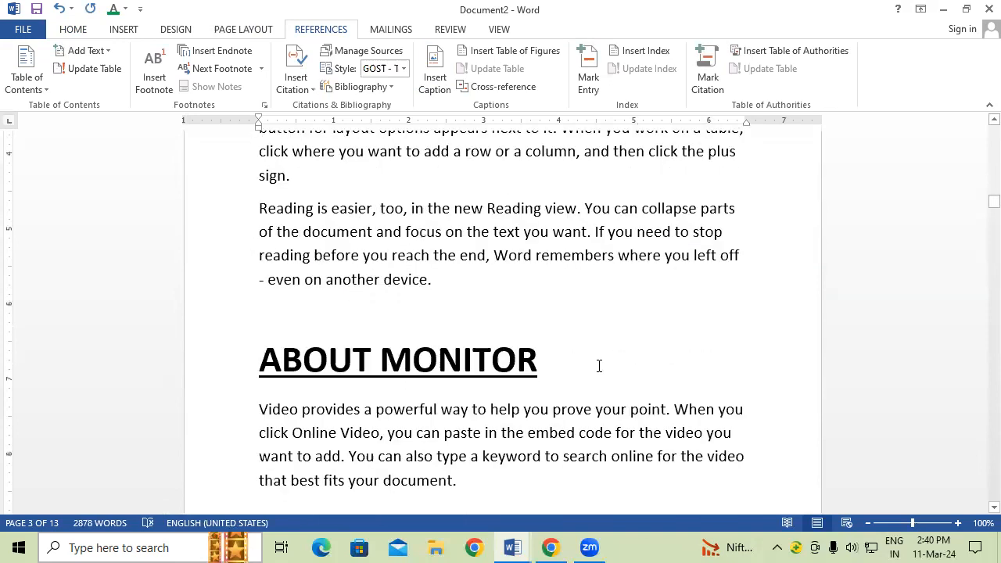
Step: Add an IMAGE 3 caption to the git logo picture
scroll(602, 361, down, 4)
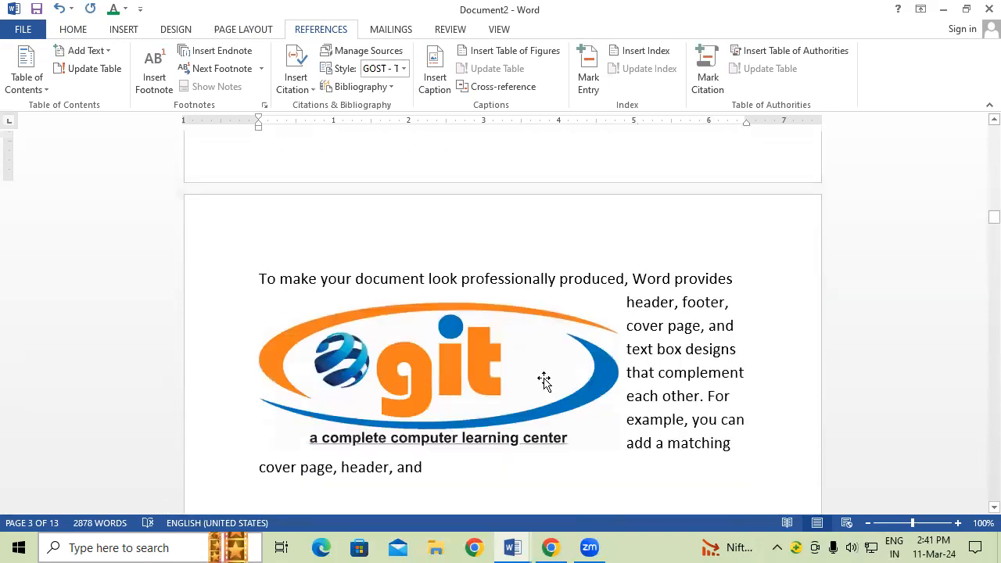
click(493, 331)
click(435, 78)
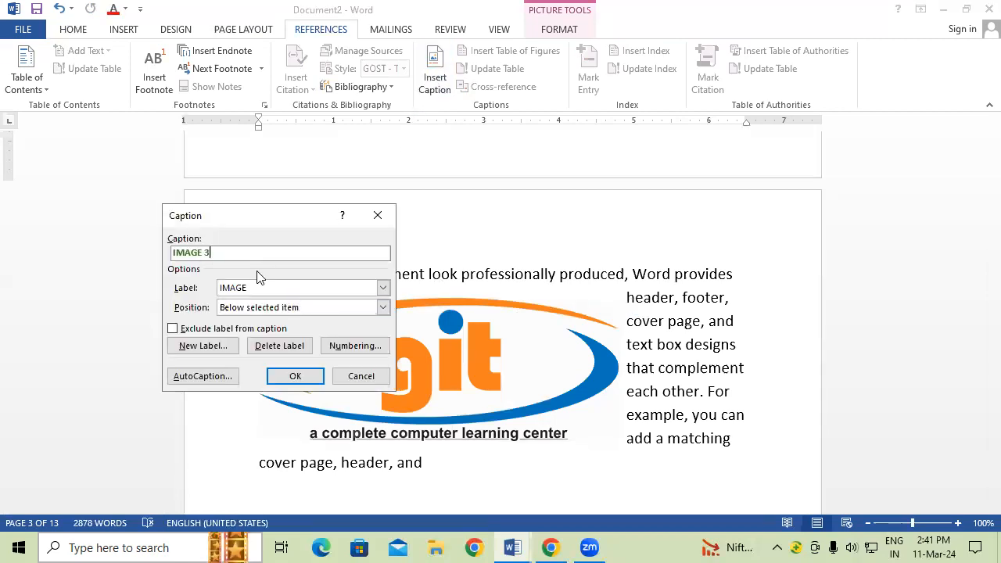
click(296, 377)
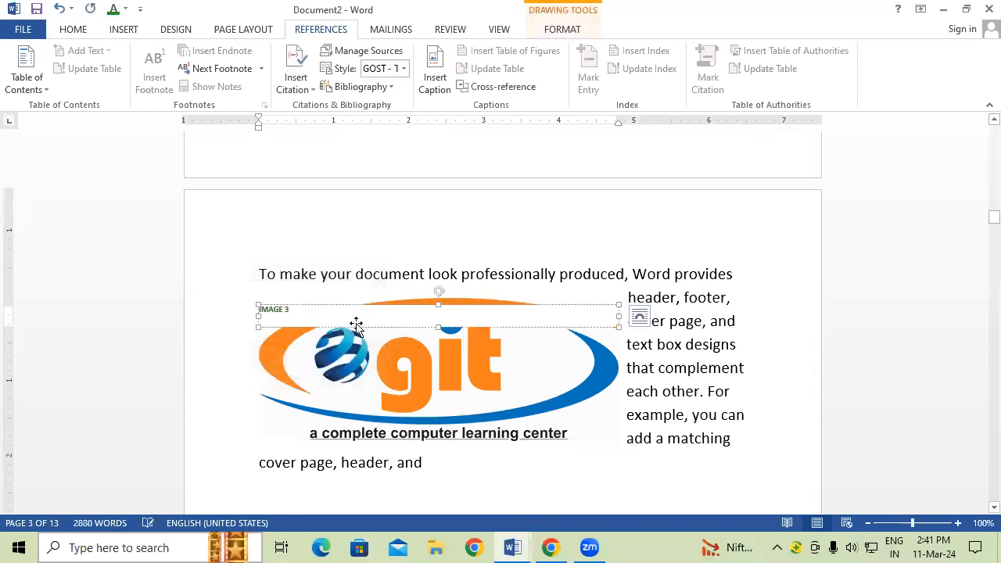
Step: Enlarge the IMAGE 3 caption font and move the caption box below the logo
click(157, 320)
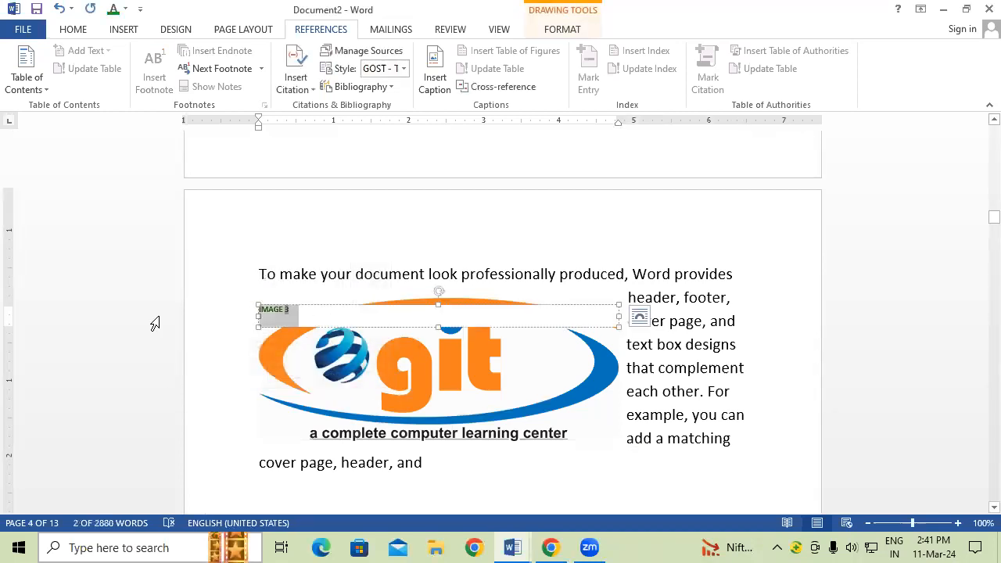
key(ctrl+shift+period)
key(ctrl+shift+period)
key(ctrl+shift+period)
key(ctrl+shift+period)
key(ctrl+shift+period)
key(ctrl+shift+period)
key(ctrl+shift+period)
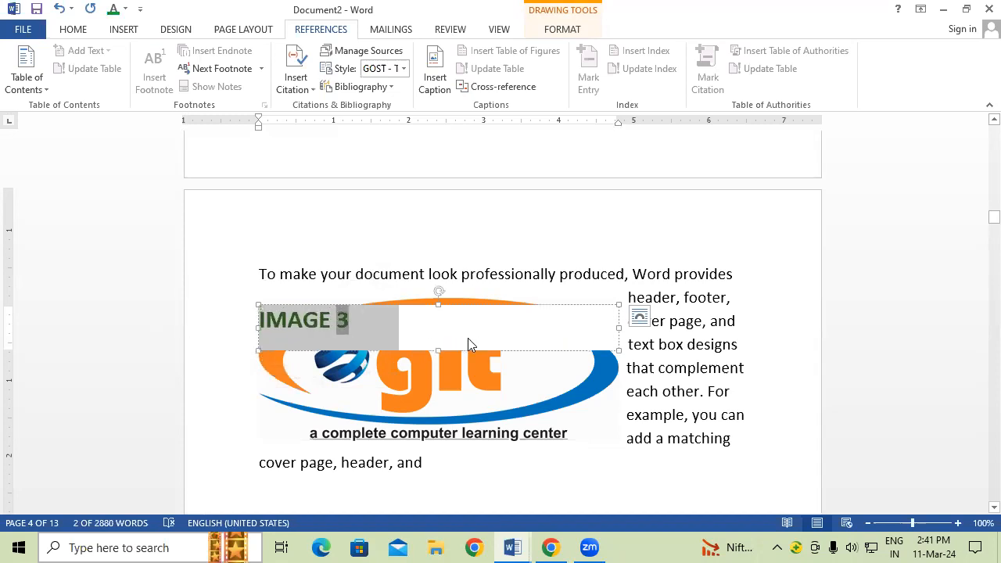
drag(475, 351, 516, 385)
click(709, 322)
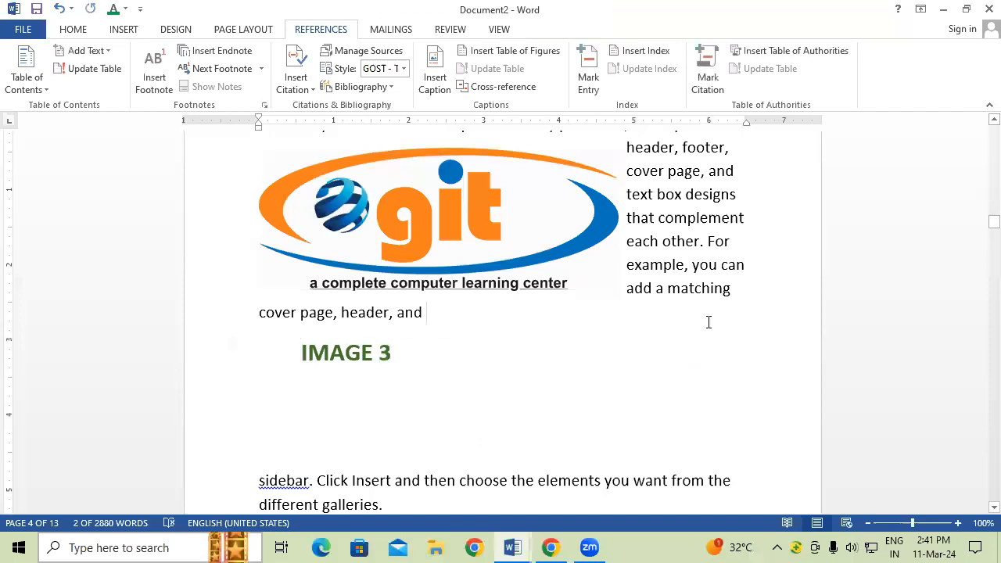
scroll(709, 322, up, 6)
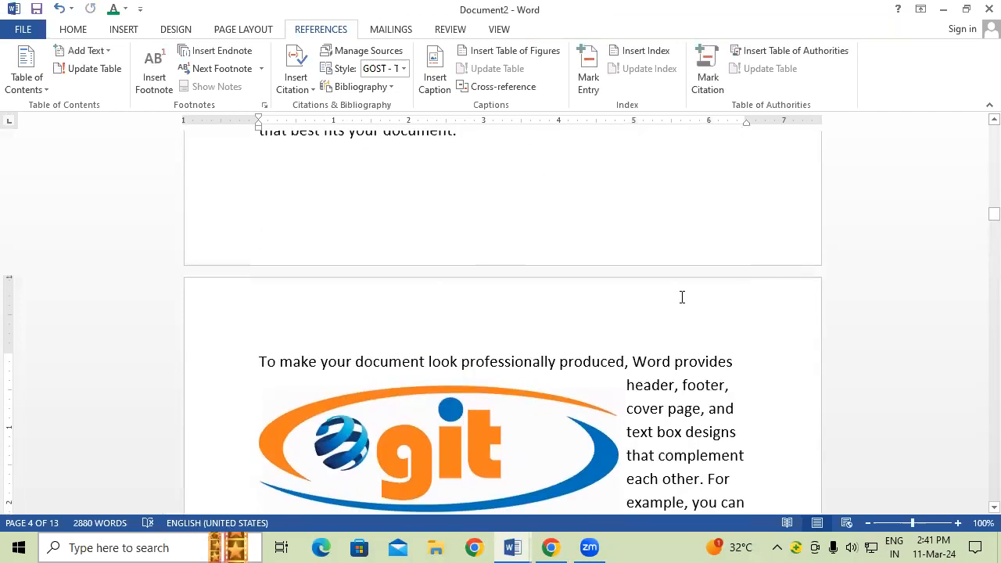
Step: Insert blank lines at the very top of the document, above ABOUT COMPUTER
key(ctrl+Home)
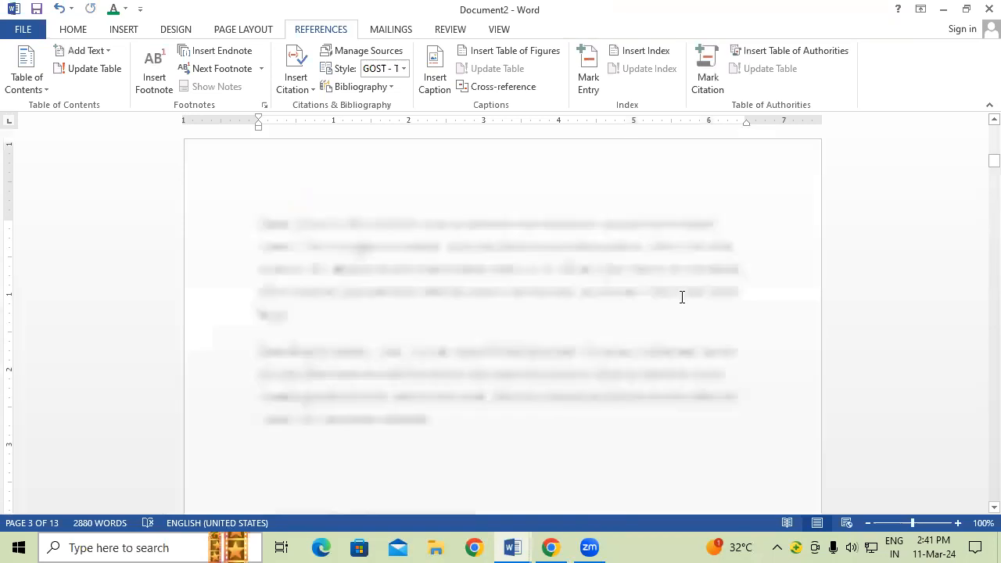
key(Return)
key(Return)
key(Return)
key(Return)
key(Return)
key(Return)
key(Return)
key(Return)
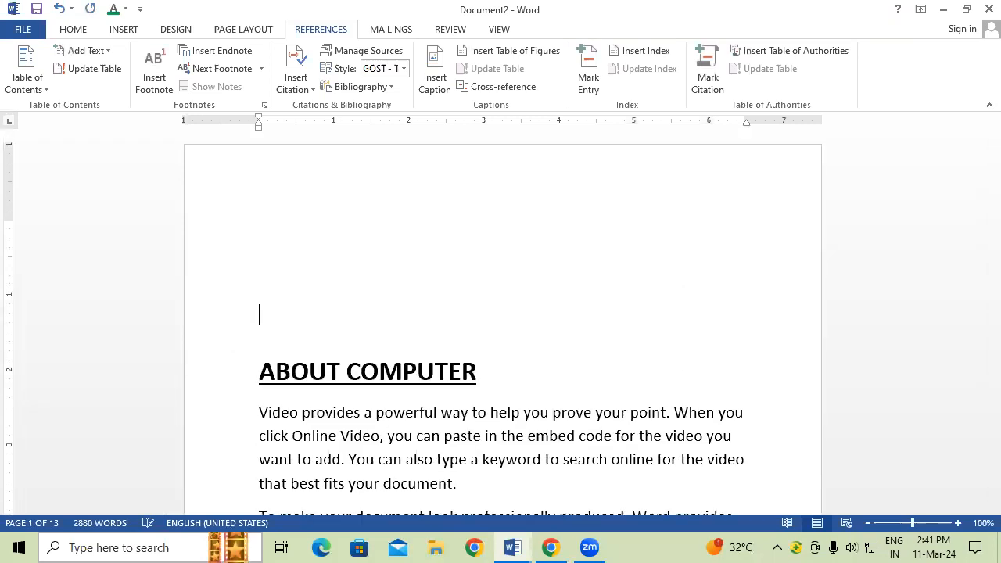
key(Return)
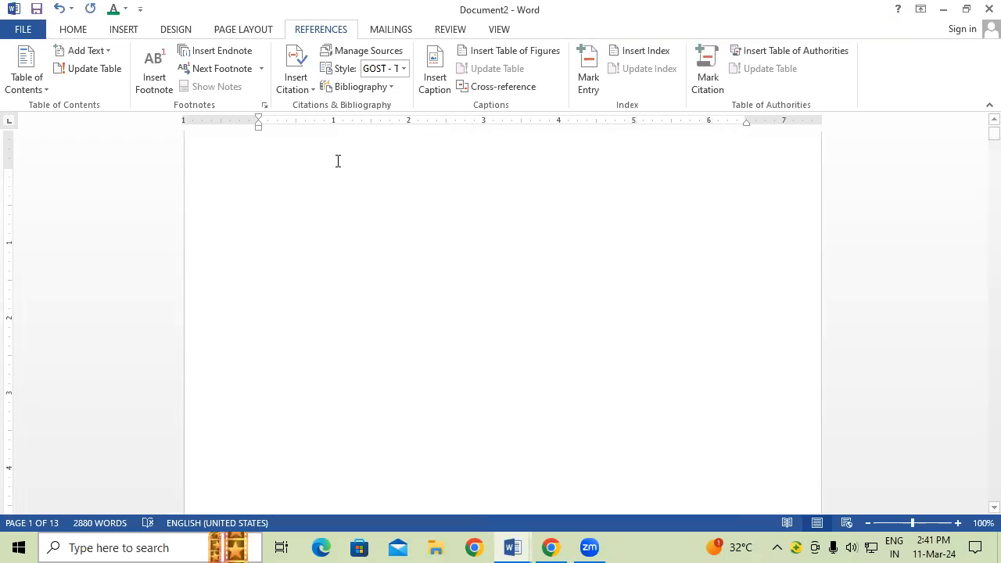
scroll(317, 165, up, 1)
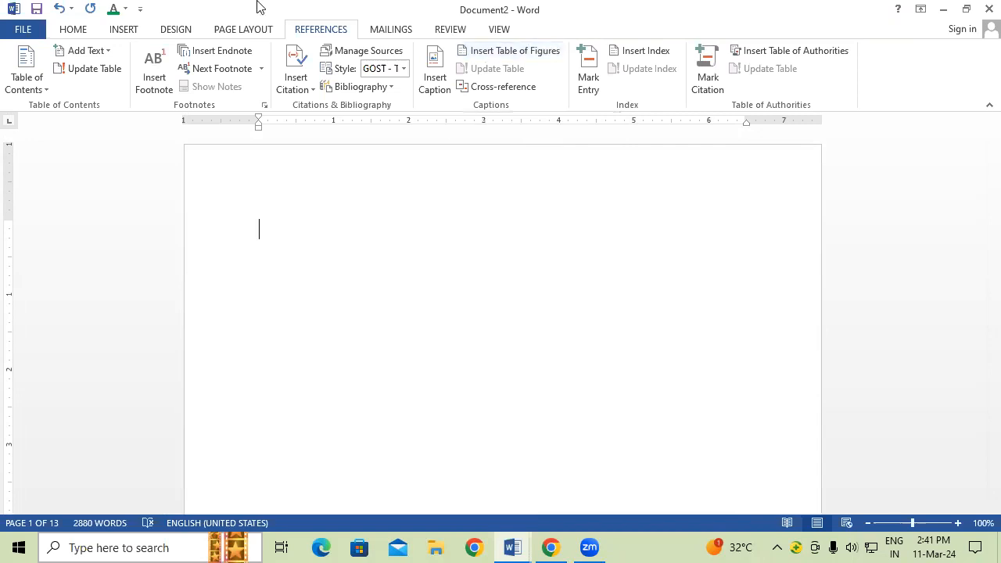
Step: Insert a table of figures for IMAGE 1–3 on the first page and enlarge its font
click(524, 50)
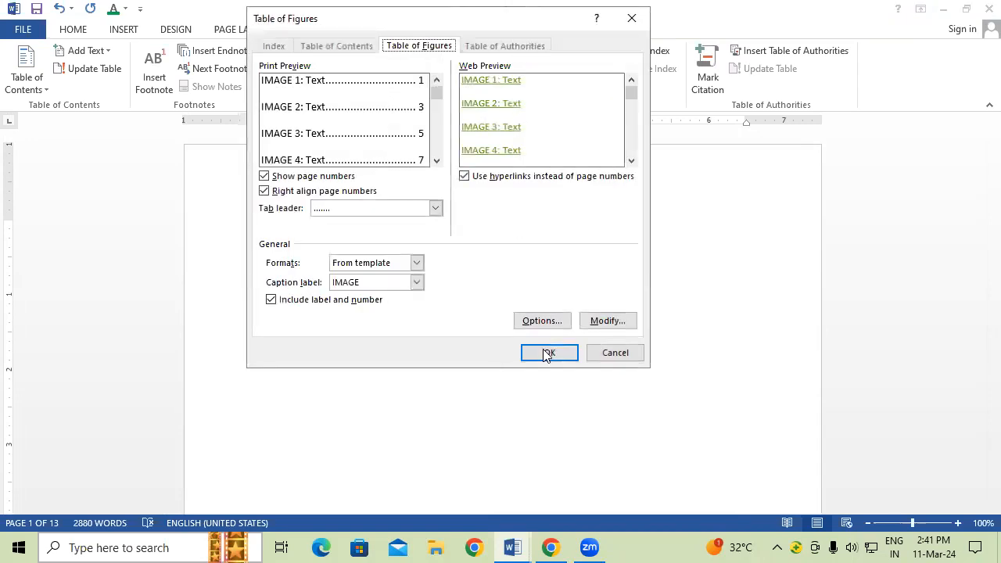
click(547, 353)
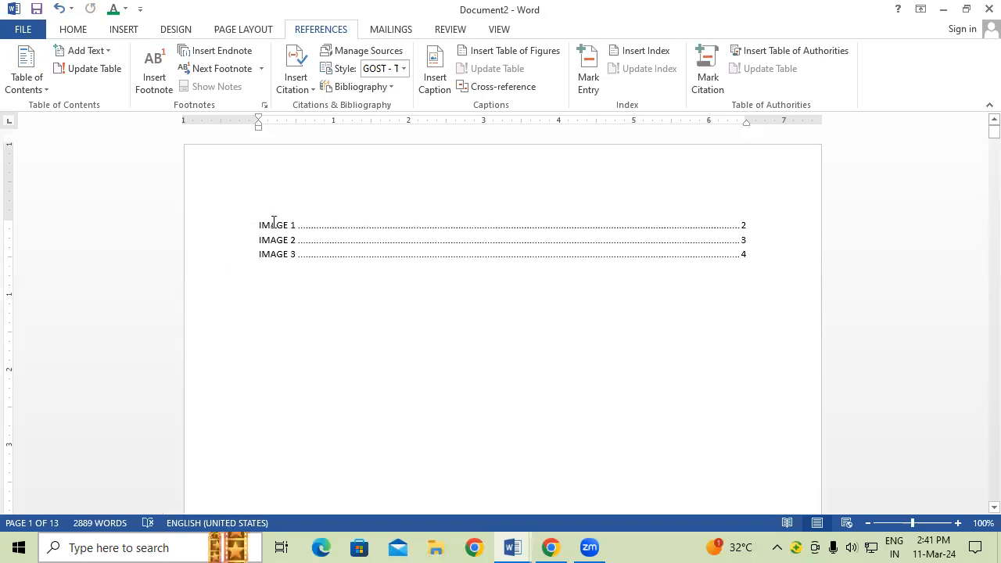
drag(258, 229, 549, 244)
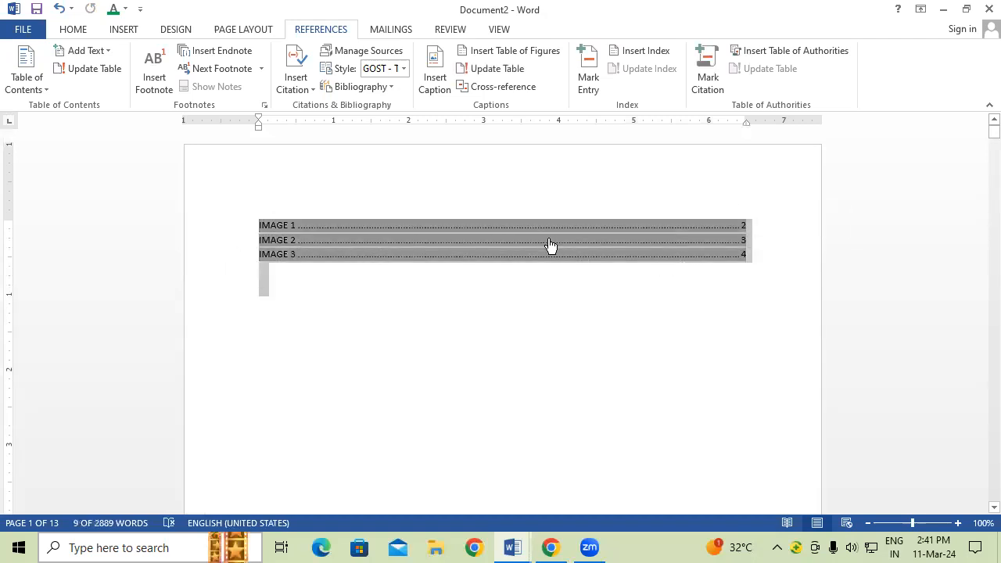
key(ctrl+shift+period)
key(ctrl+shift+period)
key(ctrl+shift+period)
key(ctrl+shift+period)
key(ctrl+shift+period)
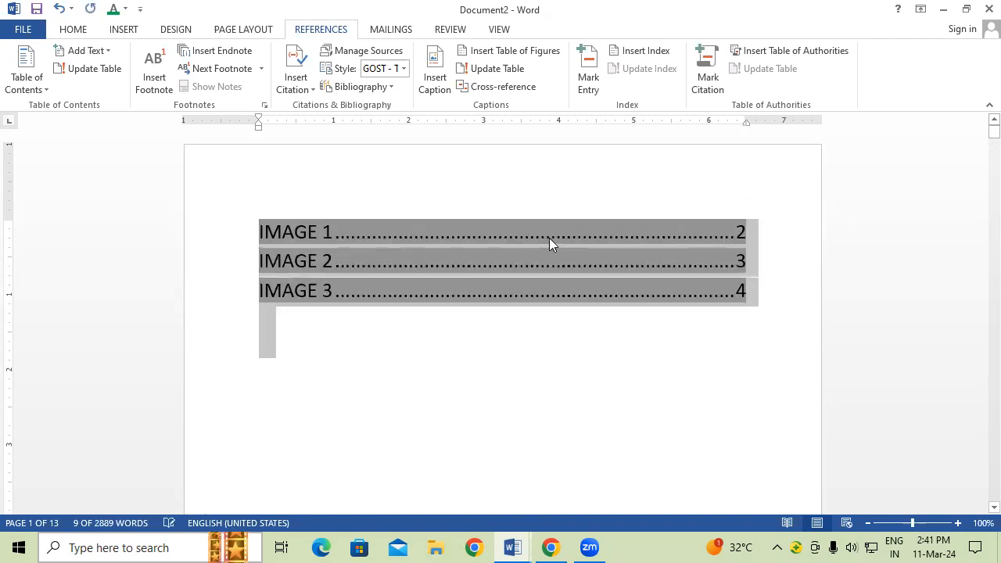
click(413, 418)
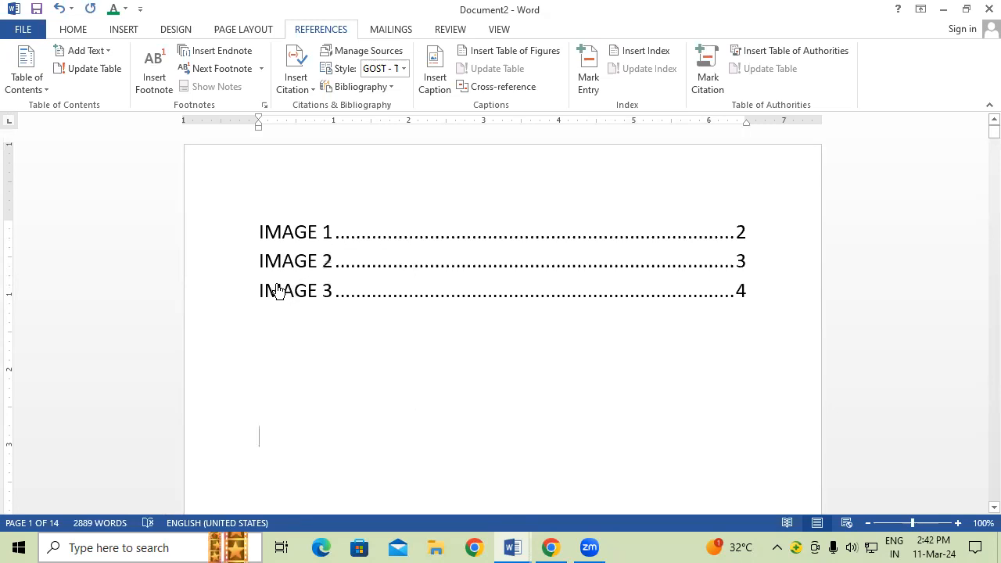
Step: Push the IMAGE 3 caption onto page 5 with the logo, then return to the document start
ctrl+click(277, 285)
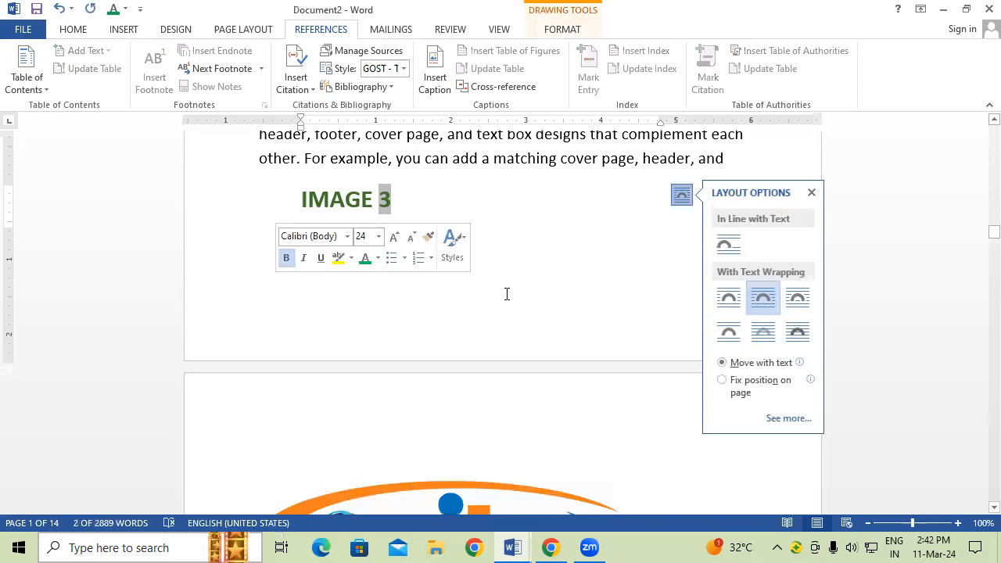
click(507, 294)
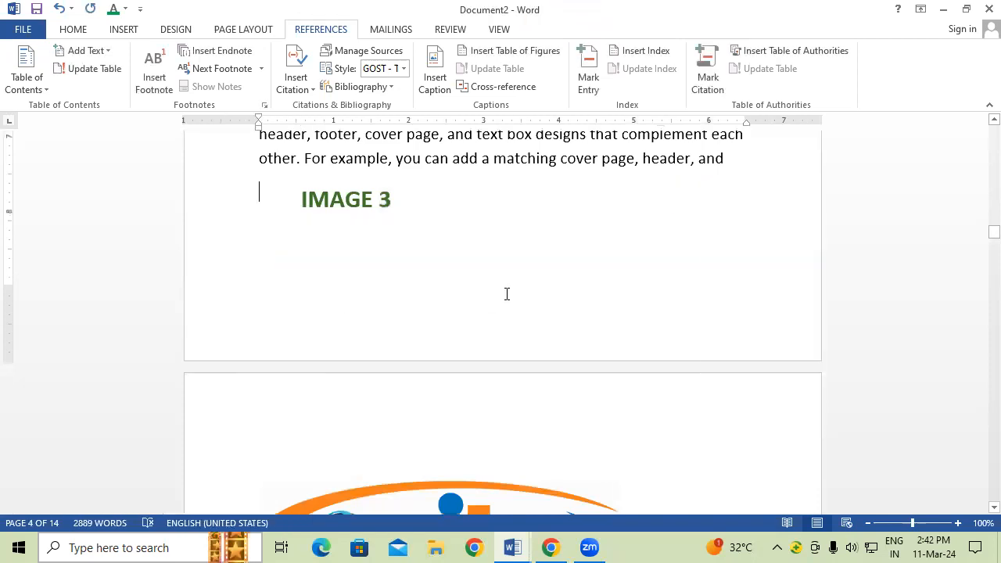
scroll(507, 294, down, 3)
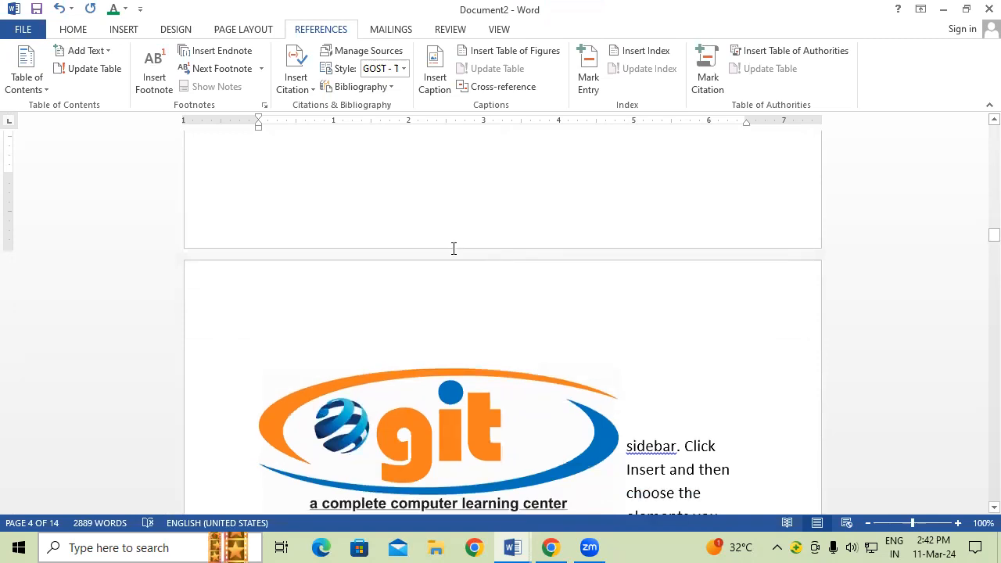
scroll(454, 249, up, 3)
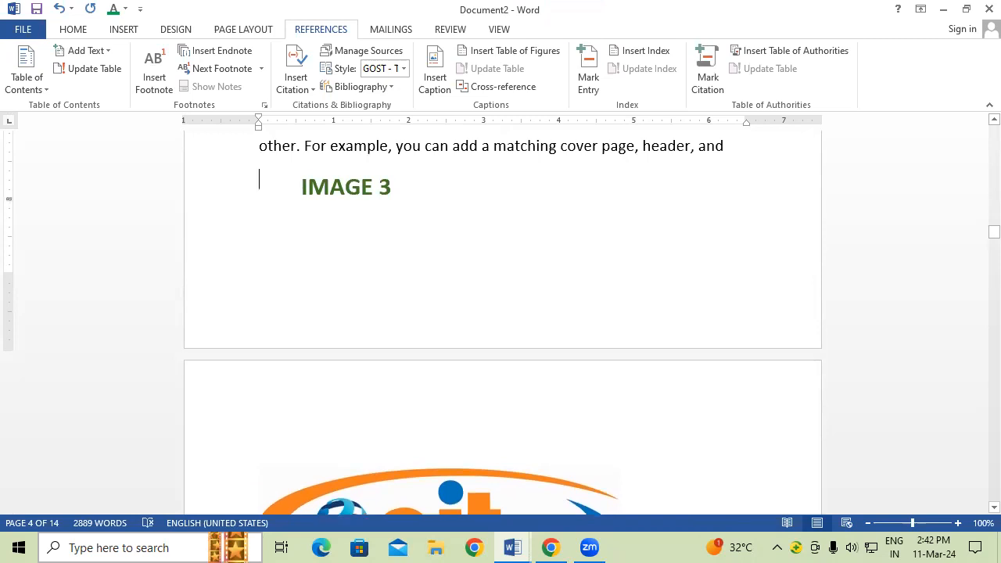
key(Return)
key(Return)
key(Return)
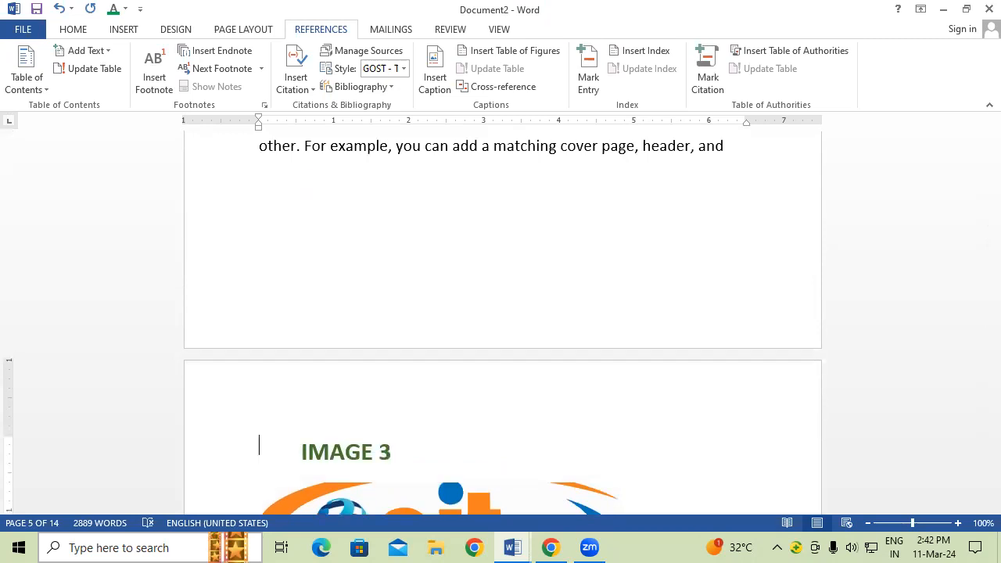
key(ctrl+Home)
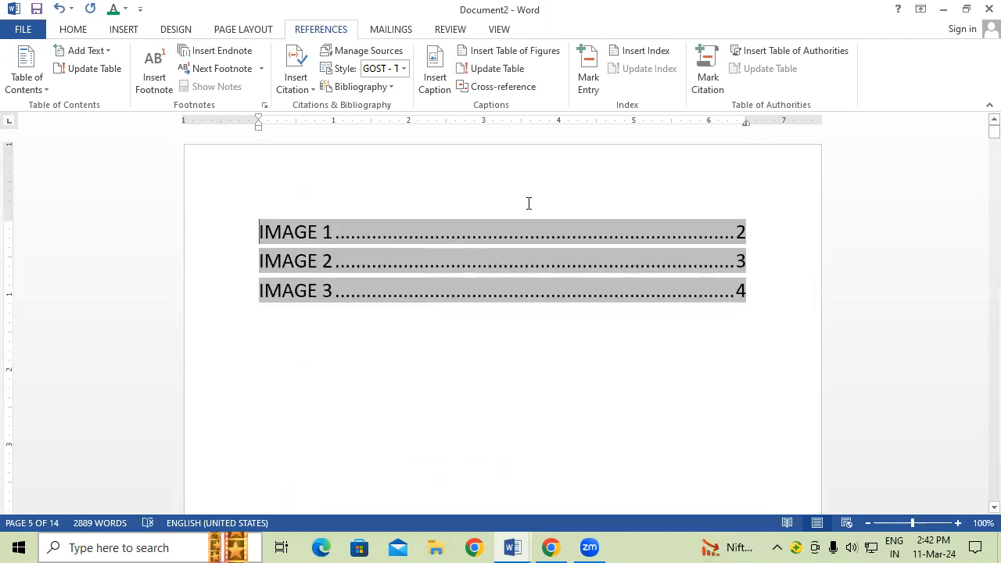
Step: Add blank lines after the paragraph ending "that best fits your document." on page 6
ctrl+click(310, 270)
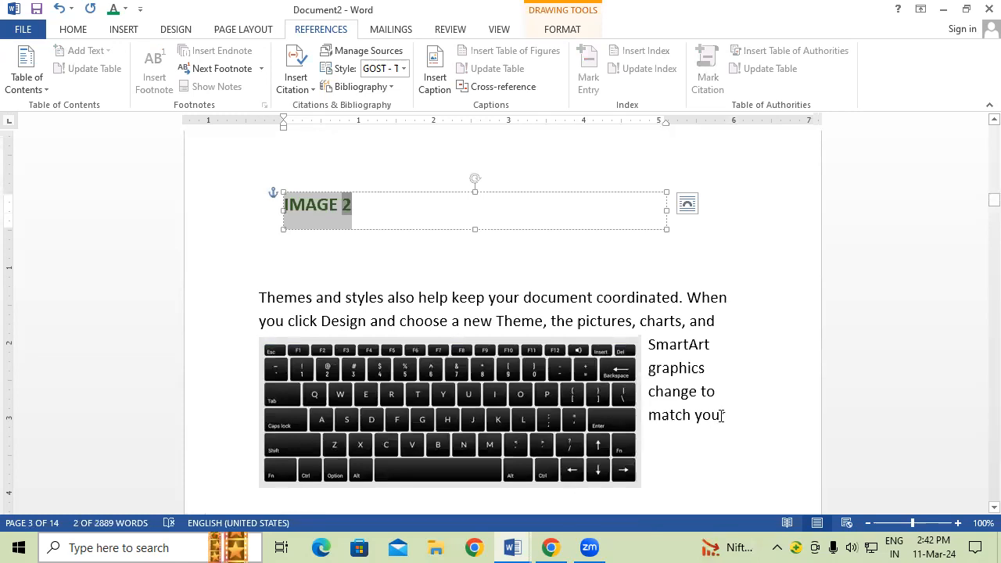
click(729, 392)
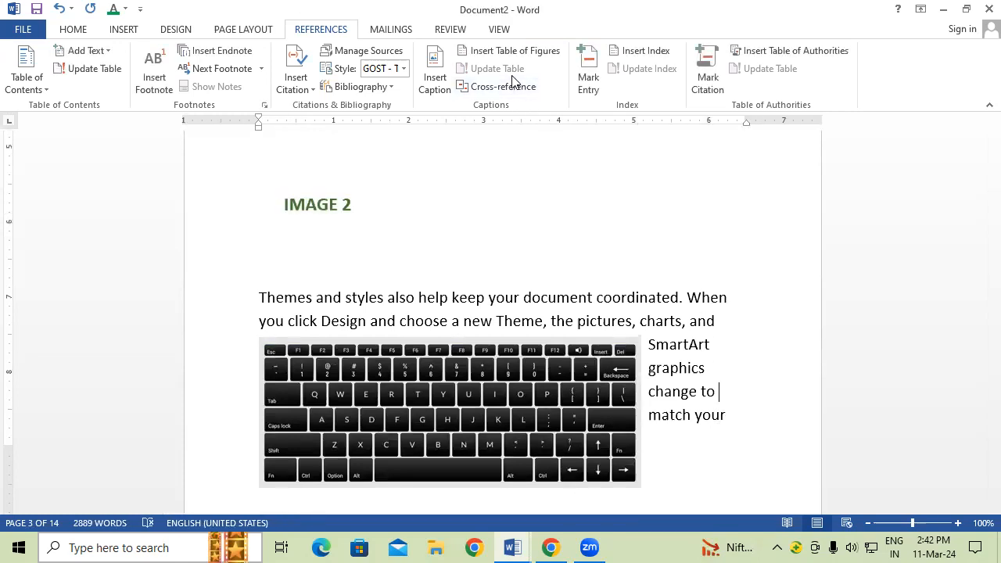
scroll(586, 308, down, 1)
scroll(586, 308, down, 7)
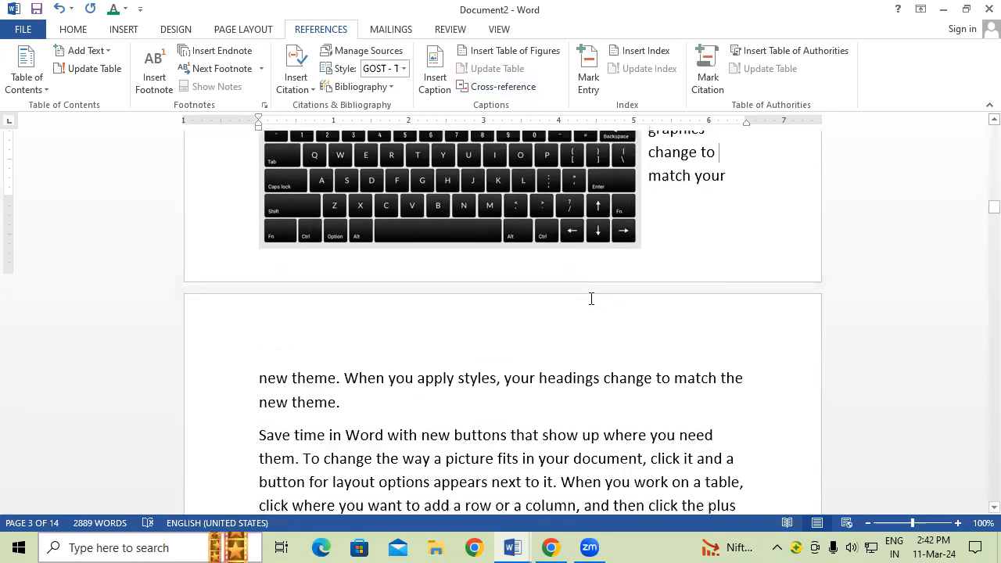
scroll(592, 298, down, 7)
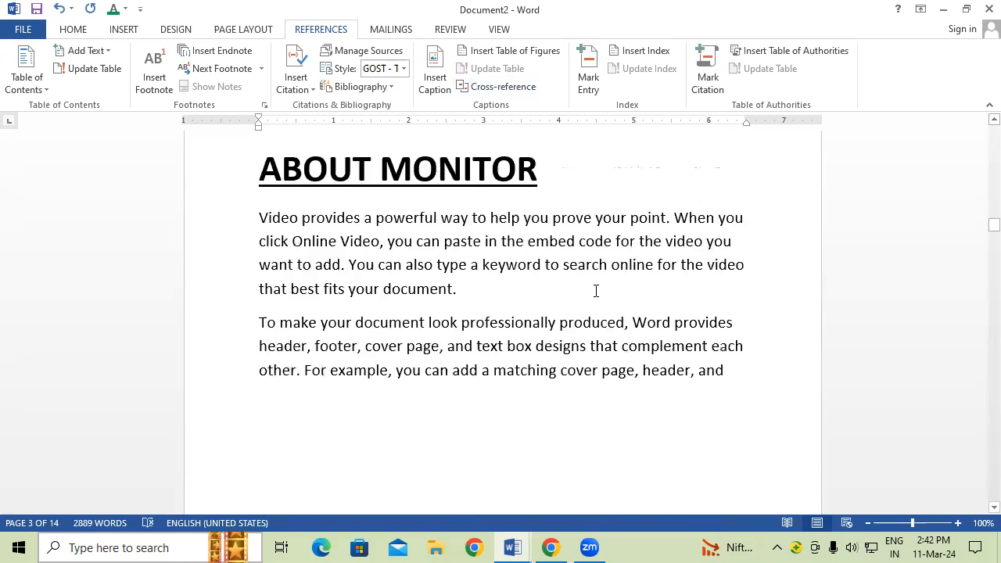
scroll(596, 291, down, 7)
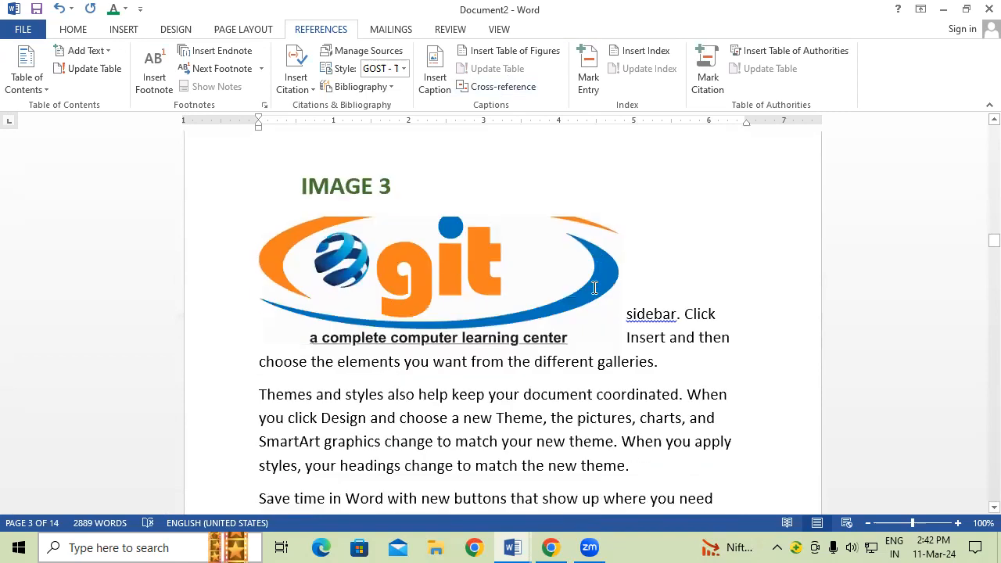
scroll(592, 293, down, 7)
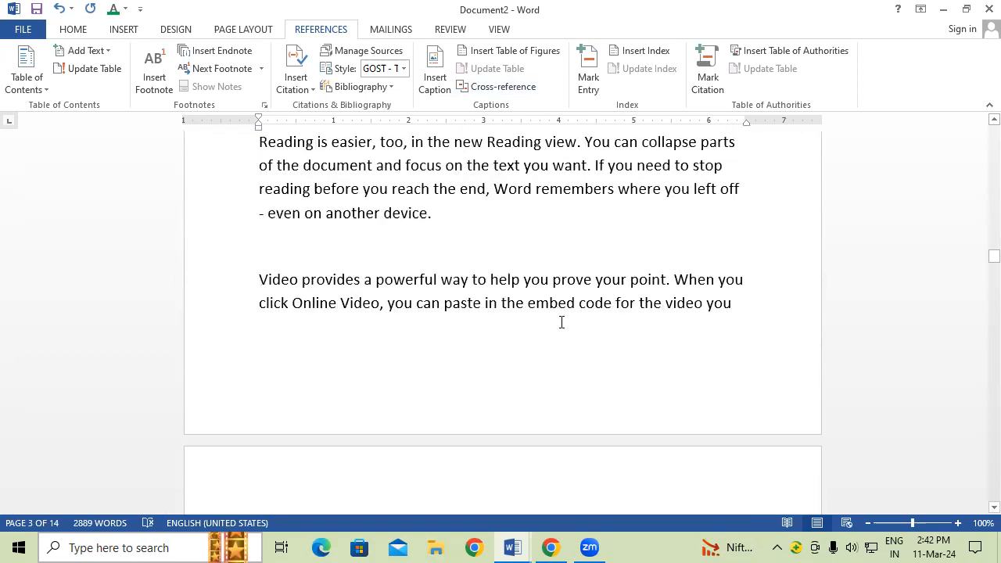
scroll(562, 316, down, 1)
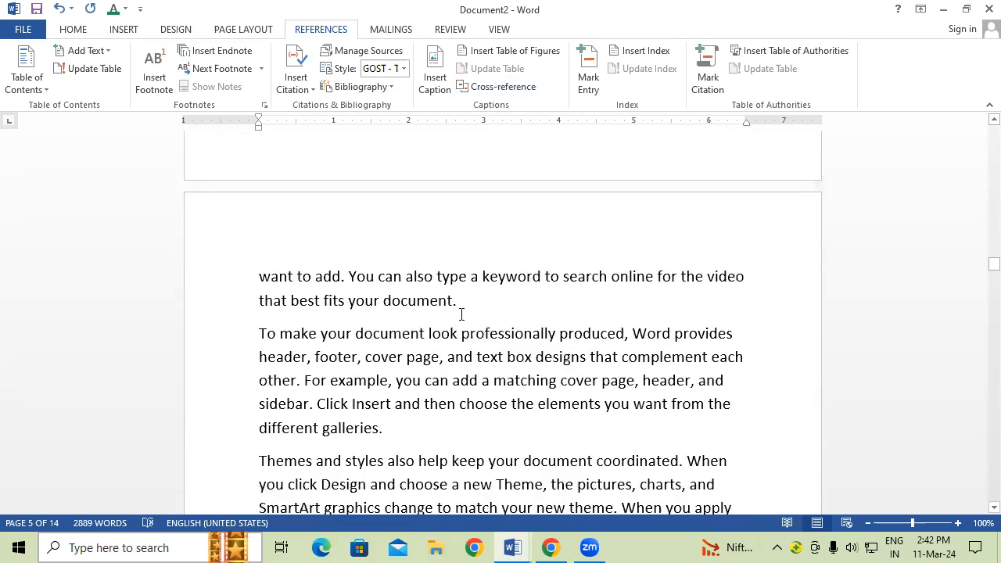
click(485, 302)
key(Return)
key(Return)
key(Return)
key(Return)
key(Return)
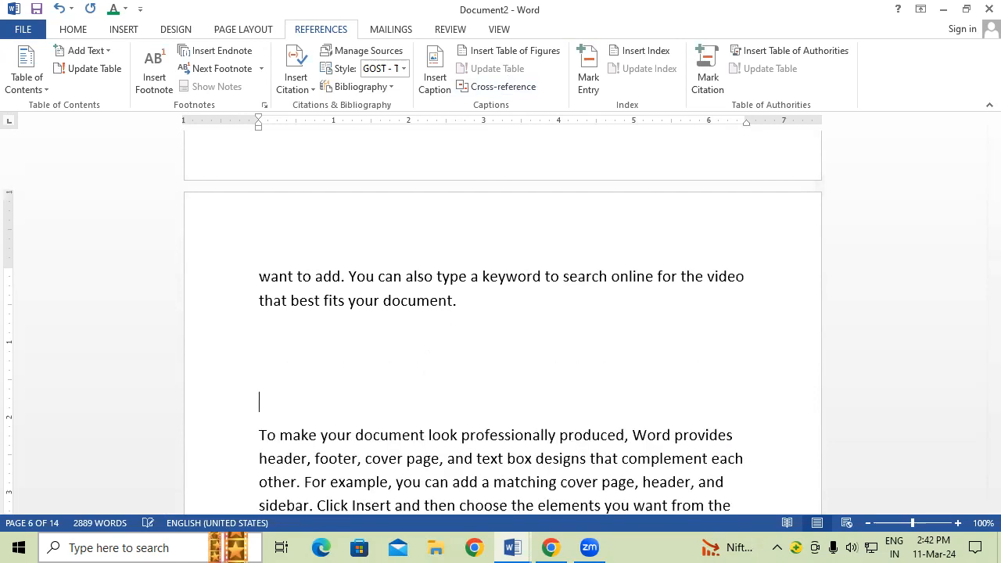
Step: Insert the c1 picture into the gap and resize it to 2.42" × 4.31"
click(127, 31)
click(147, 78)
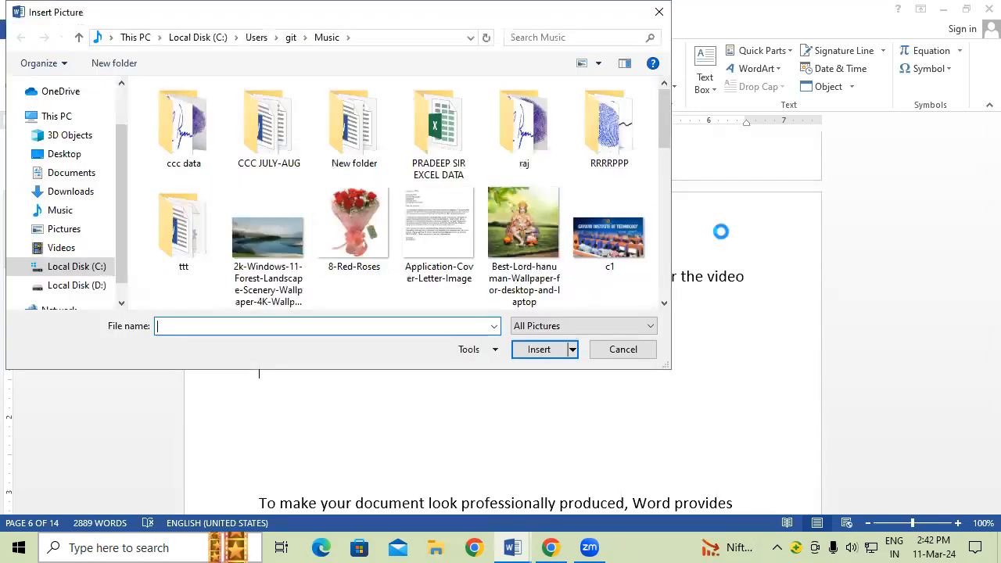
click(630, 241)
click(539, 350)
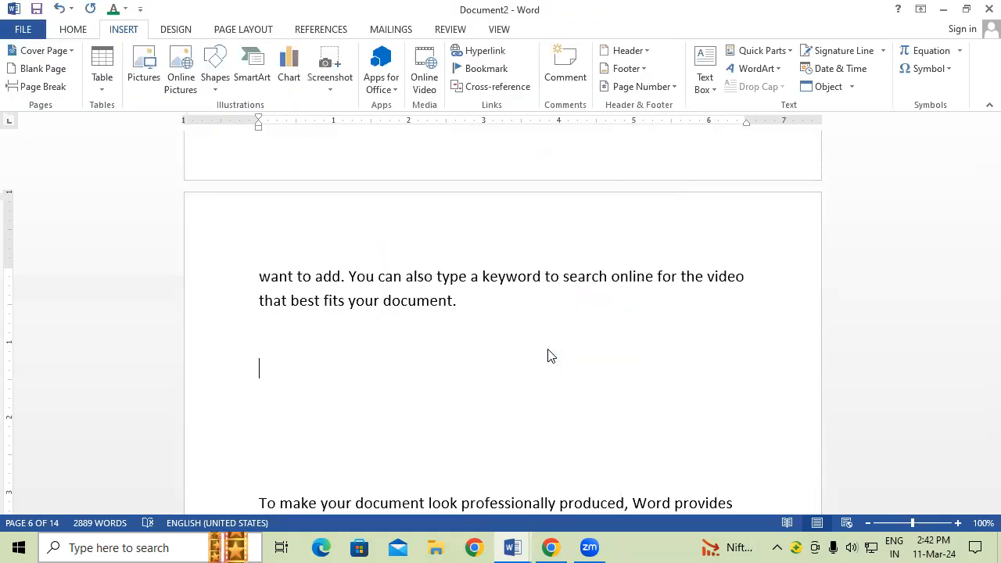
drag(741, 444, 647, 349)
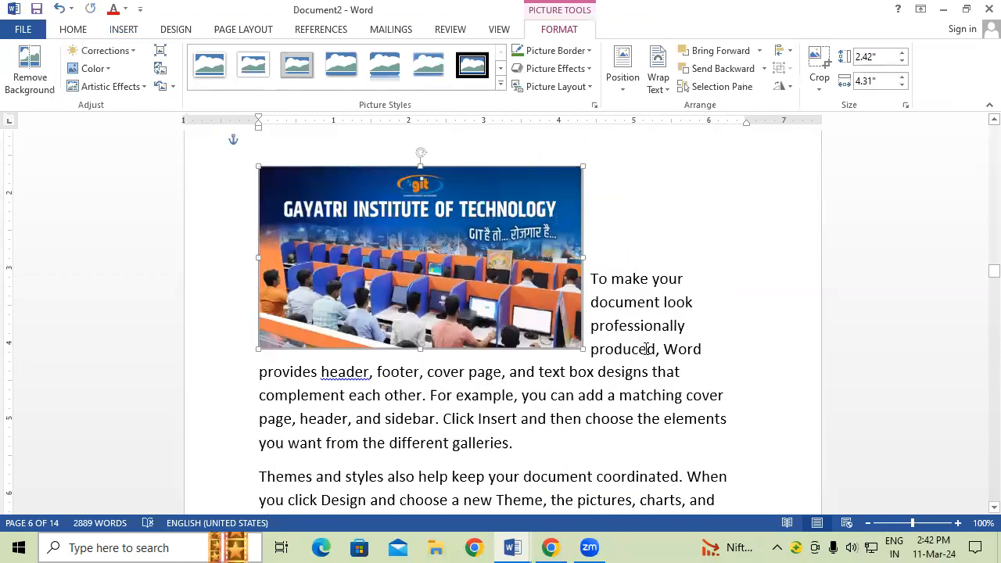
Step: Move the following paragraph below the photo and select the photo
click(647, 348)
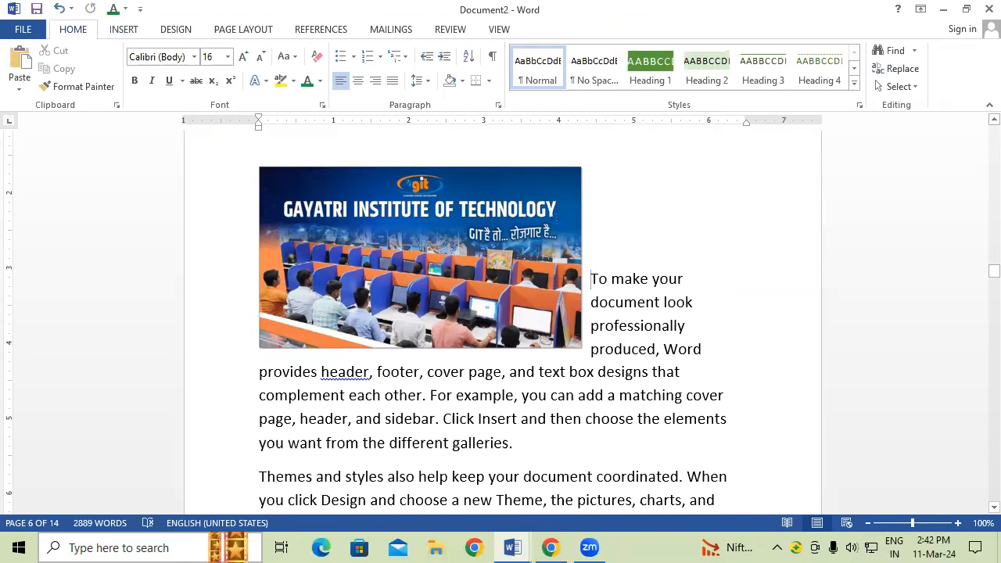
key(Return)
key(Return)
key(Return)
key(Return)
key(Return)
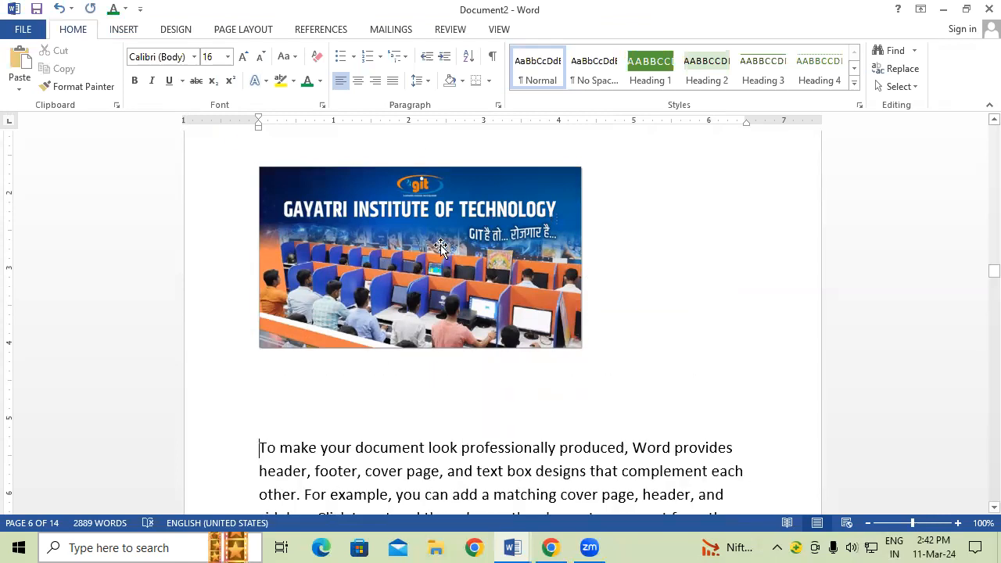
click(440, 247)
click(341, 32)
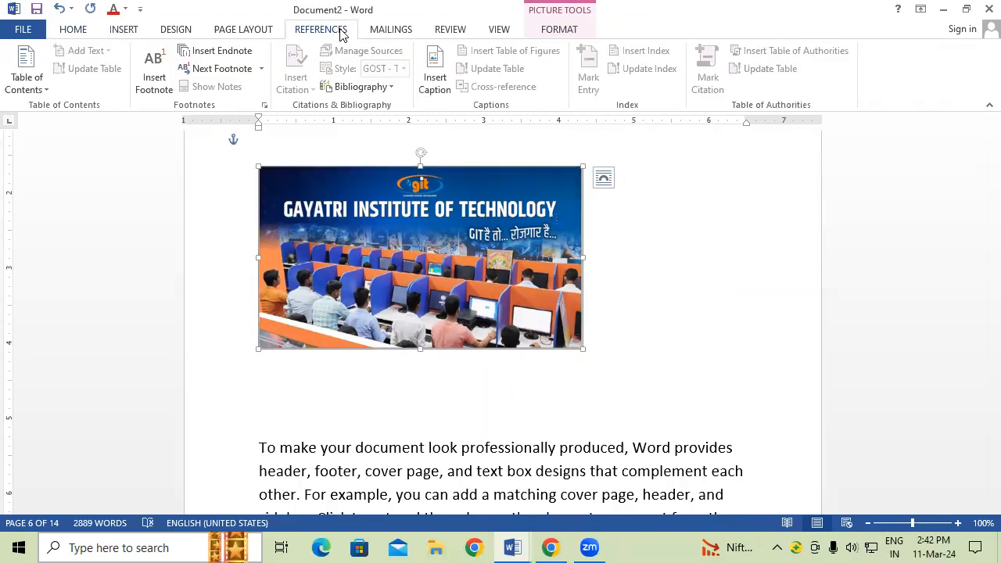
Step: Insert an IMAGE 4 caption under the Gayatri Institute of Technology photo and enlarge its text
click(436, 77)
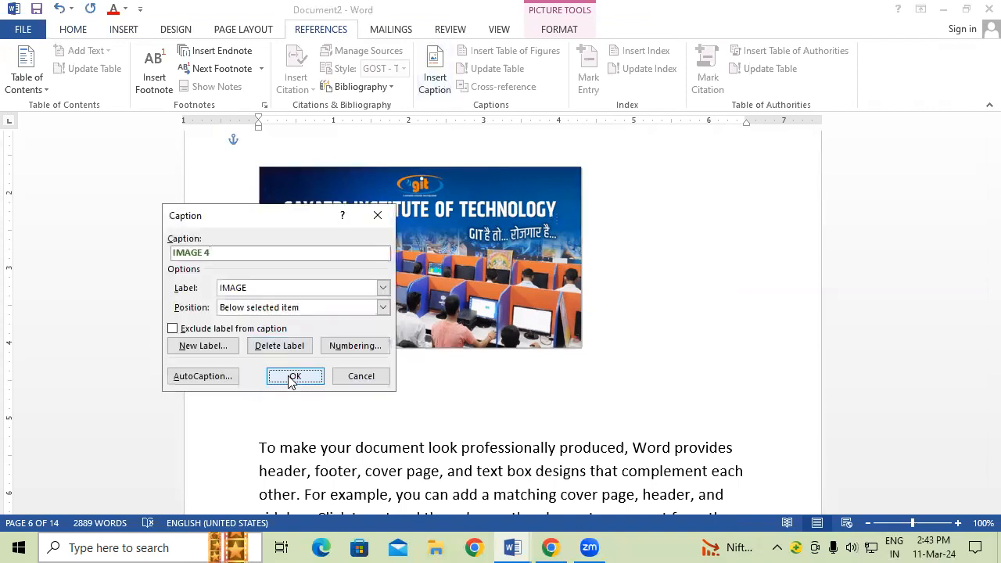
click(293, 377)
drag(300, 358, 163, 356)
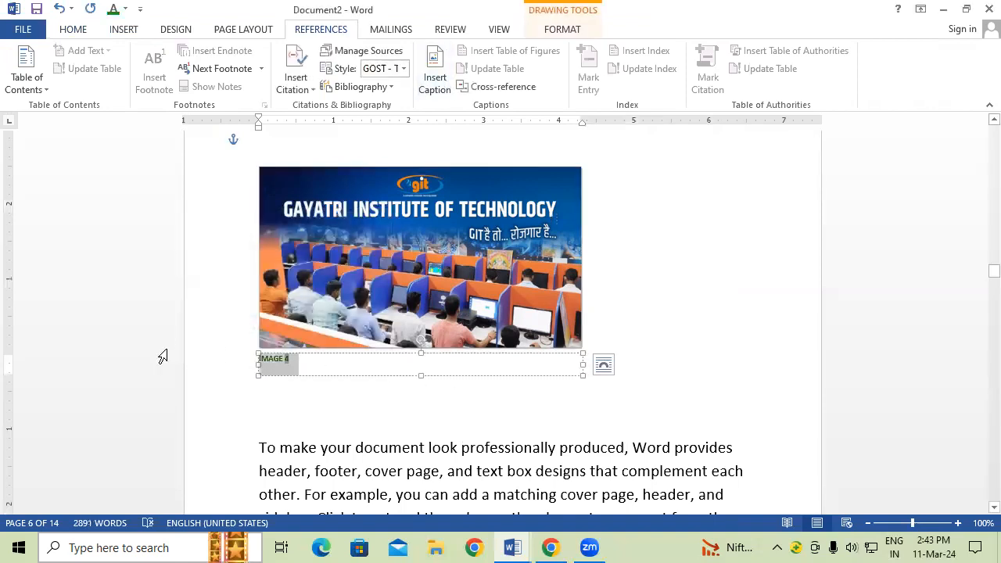
key(ctrl+shift+period)
key(ctrl+shift+period)
key(ctrl+shift+period)
key(ctrl+shift+period)
key(ctrl+shift+period)
key(ctrl+shift+period)
key(ctrl+shift+period)
key(ctrl+shift+period)
key(ctrl+shift+period)
key(ctrl+shift+period)
key(ctrl+shift+period)
key(ctrl+shift+period)
key(ctrl+shift+period)
key(ctrl+shift+period)
key(ctrl+shift+period)
key(ctrl+shift+period)
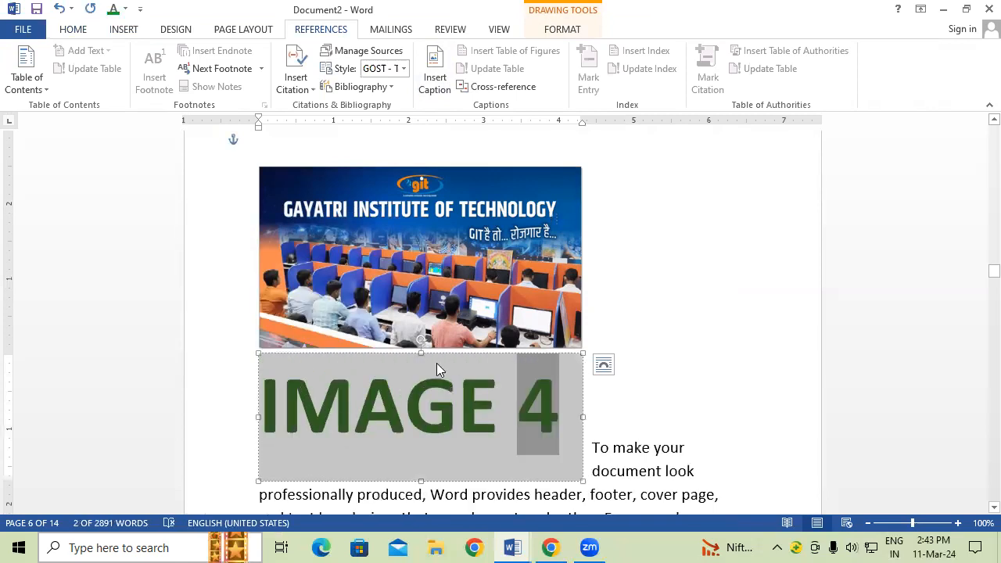
click(647, 327)
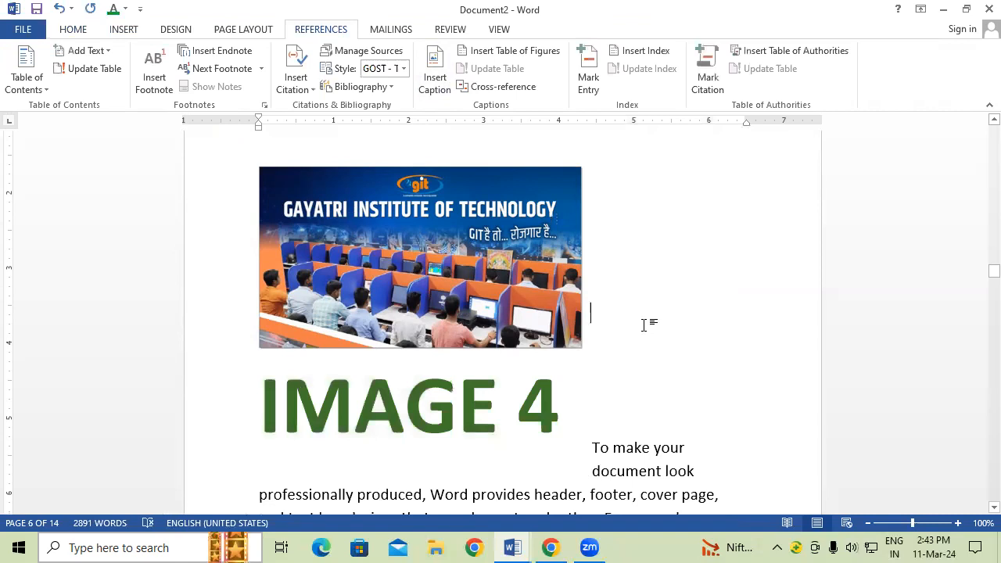
Step: Update the entire table of figures so it lists IMAGE 1–4 on pages 2, 3, 5 and 6
key(ctrl+Home)
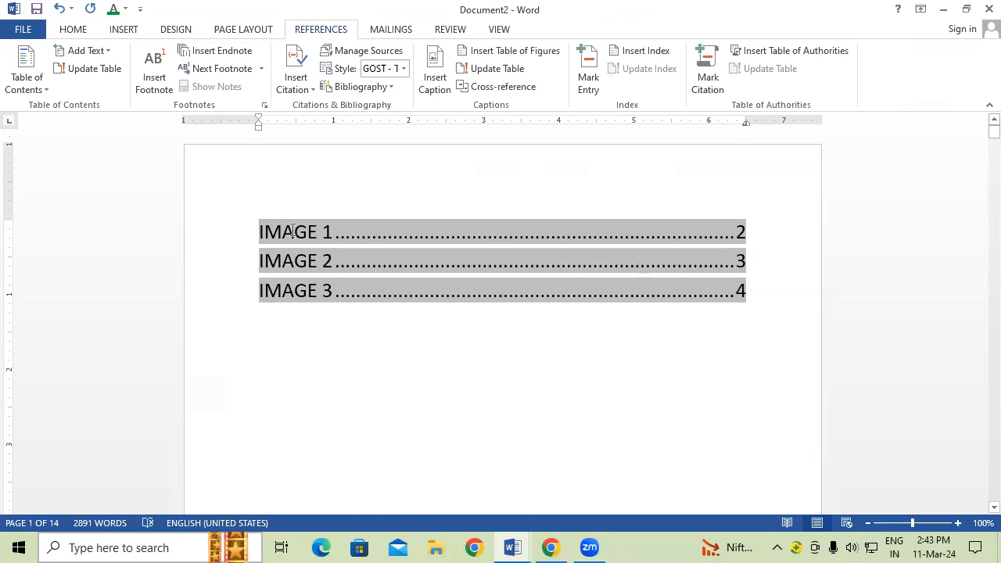
click(486, 72)
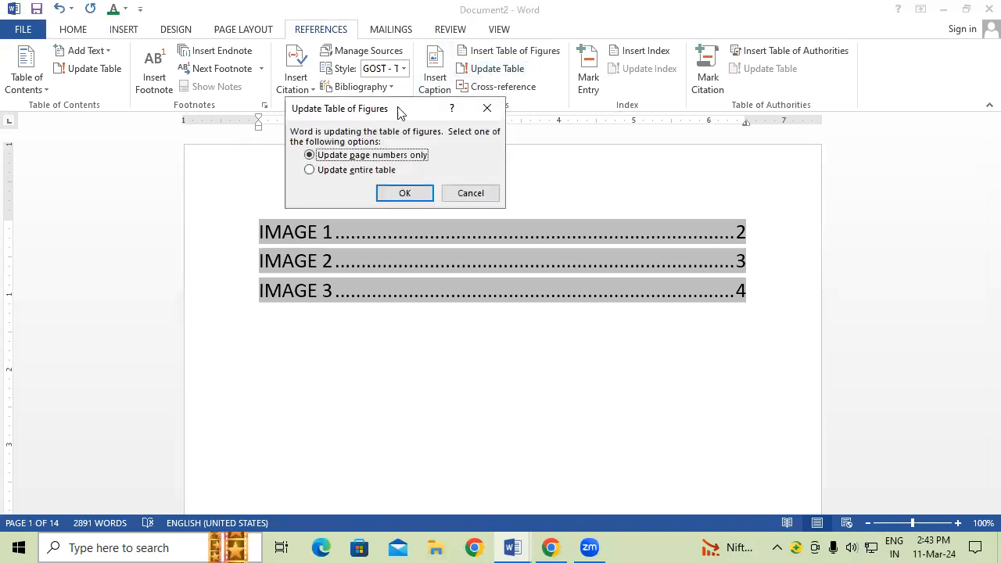
click(377, 171)
click(414, 195)
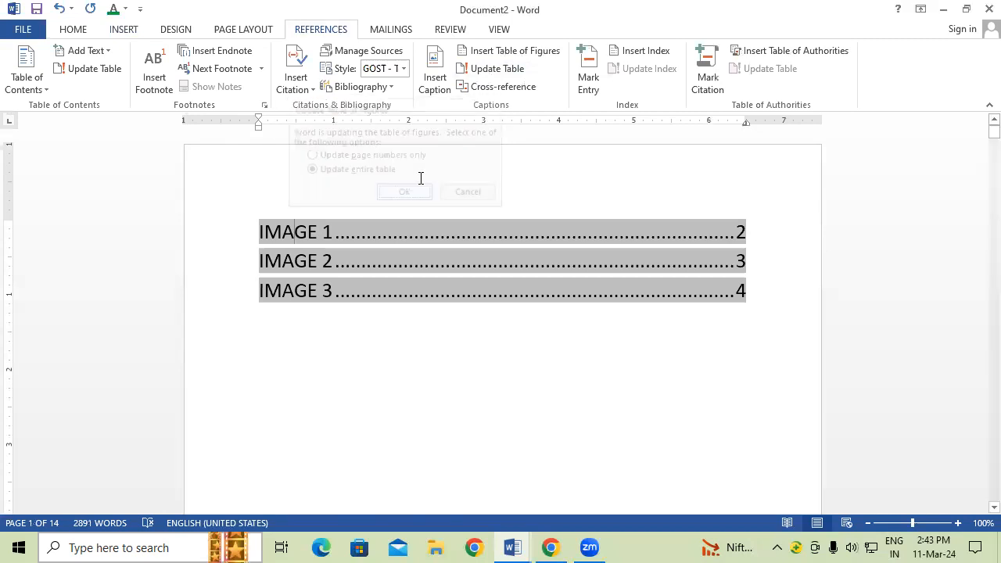
Step: Enlarge the table of figures entries, check the IMAGE 4 link, and start a new blank document
drag(275, 233, 618, 345)
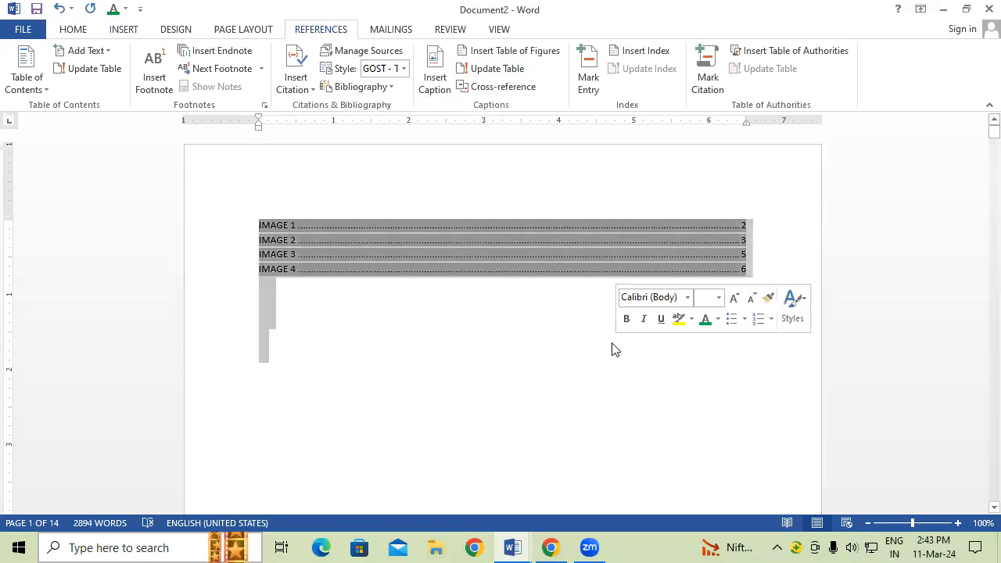
key(ctrl+shift+period)
key(ctrl+shift+period)
key(ctrl+shift+period)
key(ctrl+shift+period)
key(ctrl+shift+period)
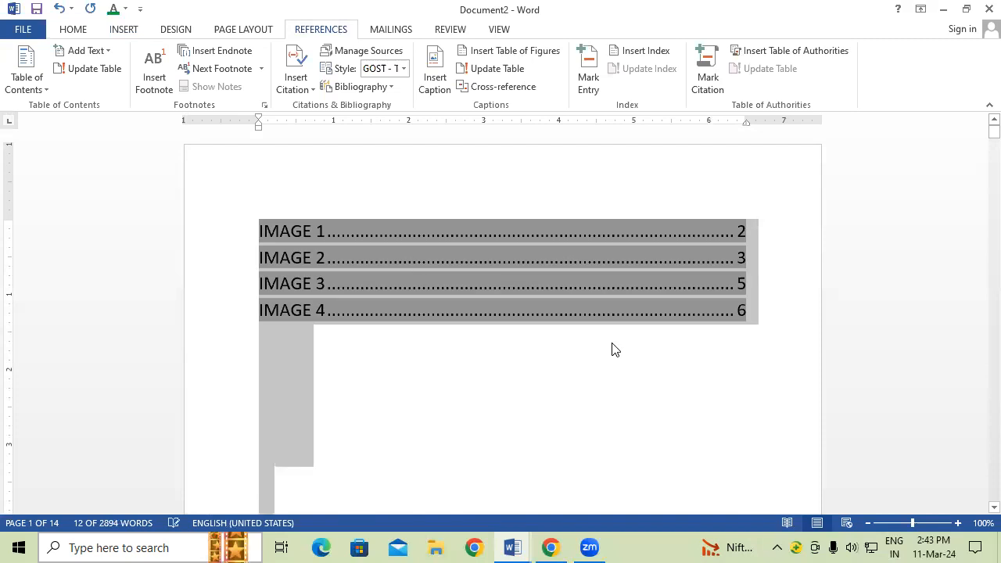
click(444, 383)
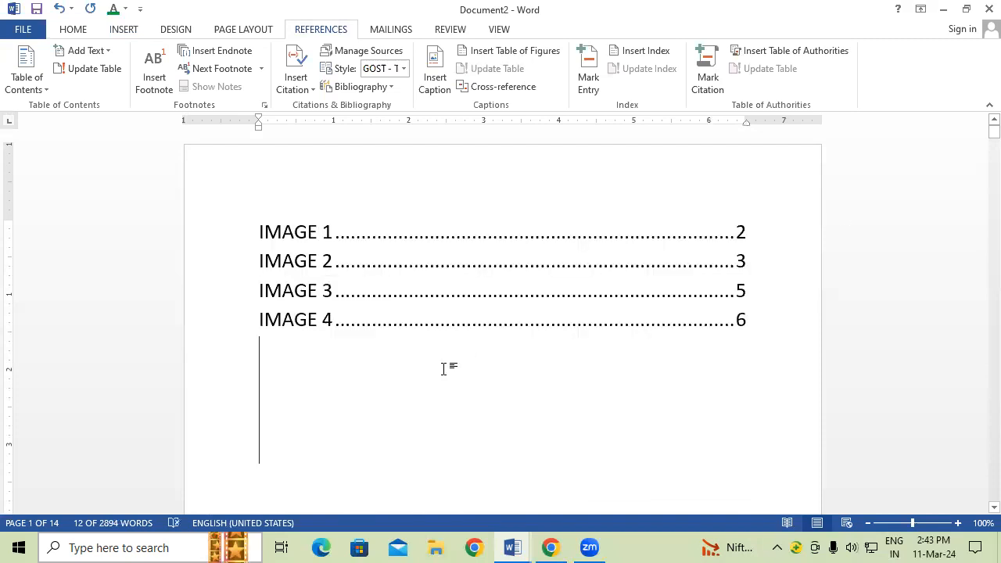
ctrl+click(324, 329)
click(364, 344)
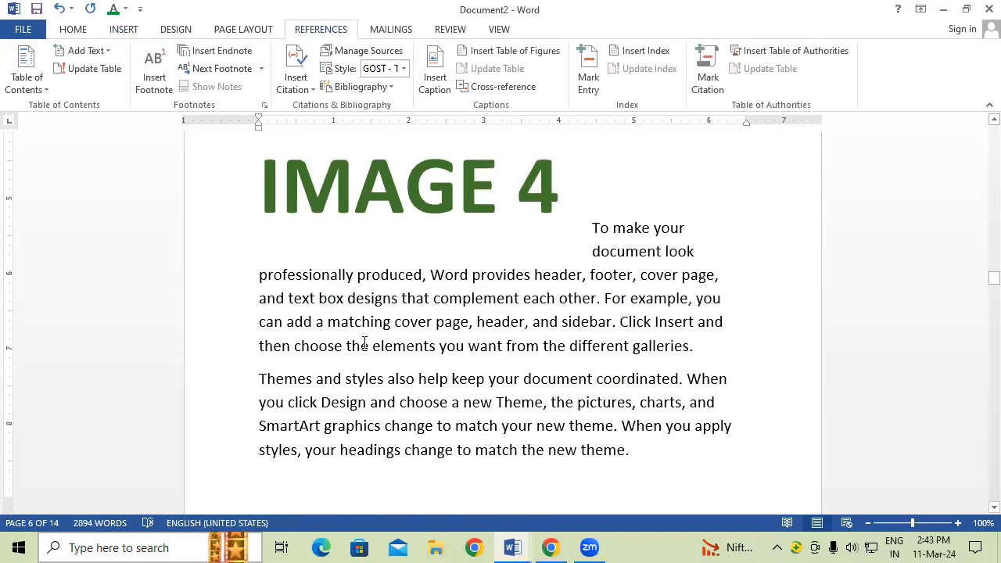
scroll(365, 344, up, 2)
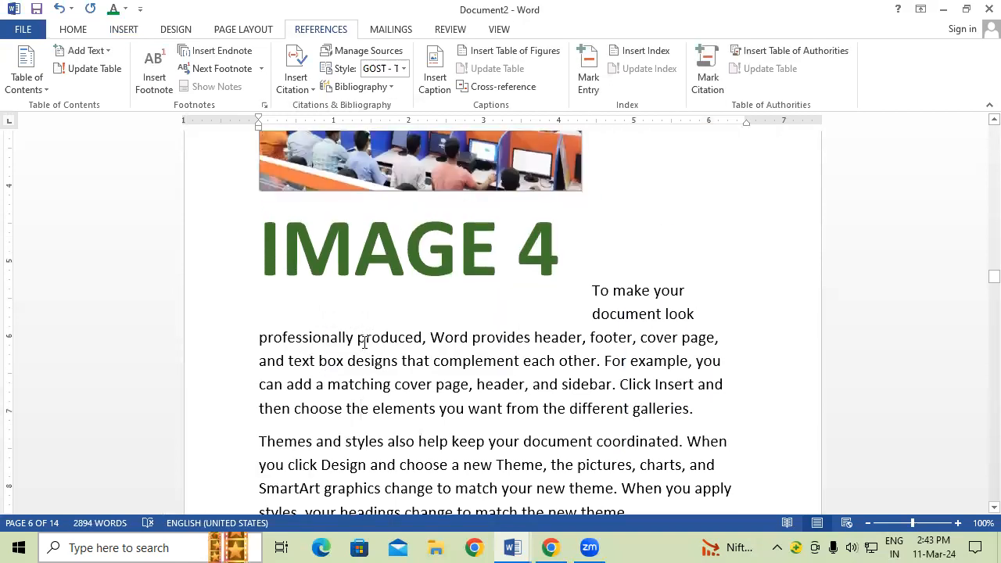
key(ctrl+Home)
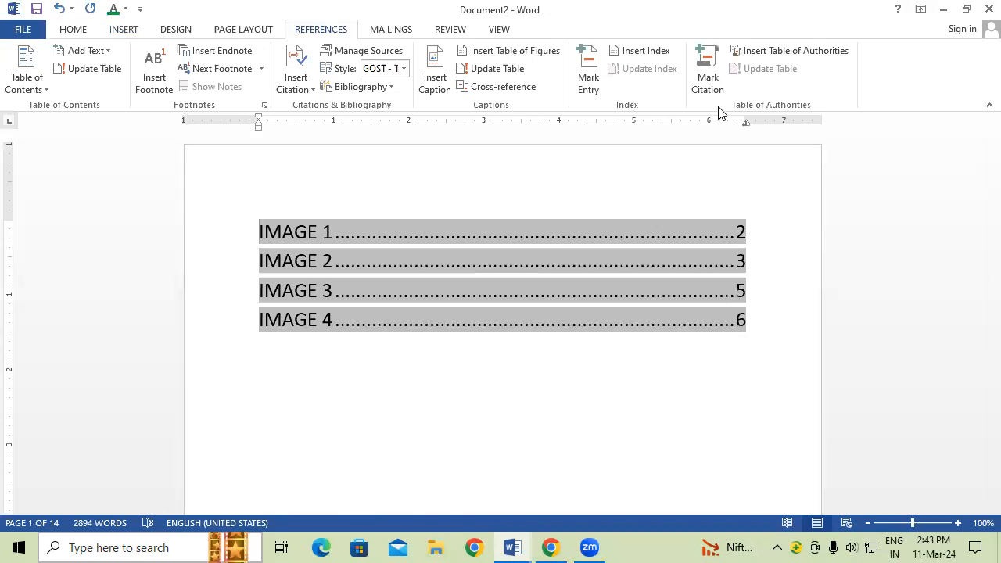
key(ctrl+n)
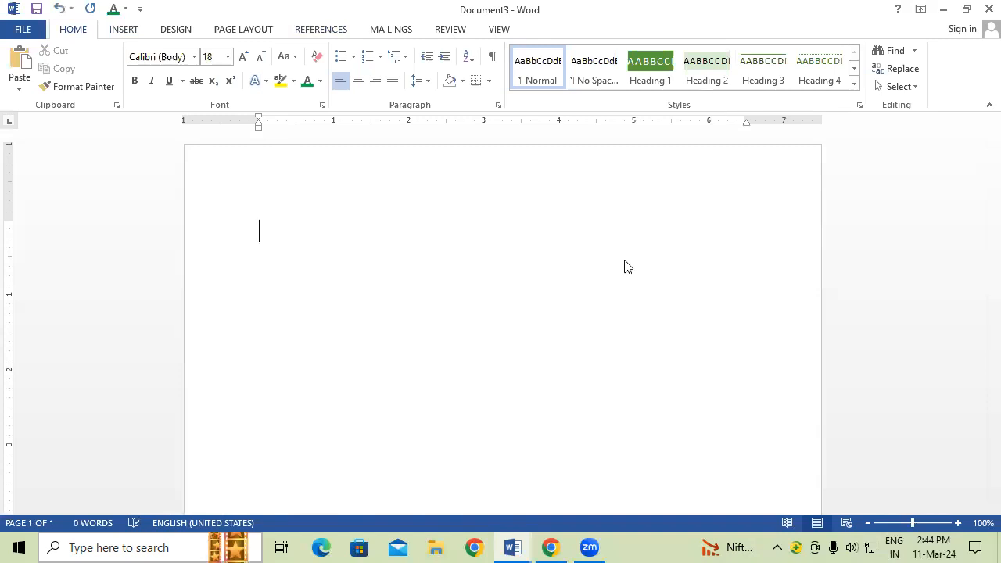
Step: Generate sample paragraphs with the =RAND() formula
text(=RAND)
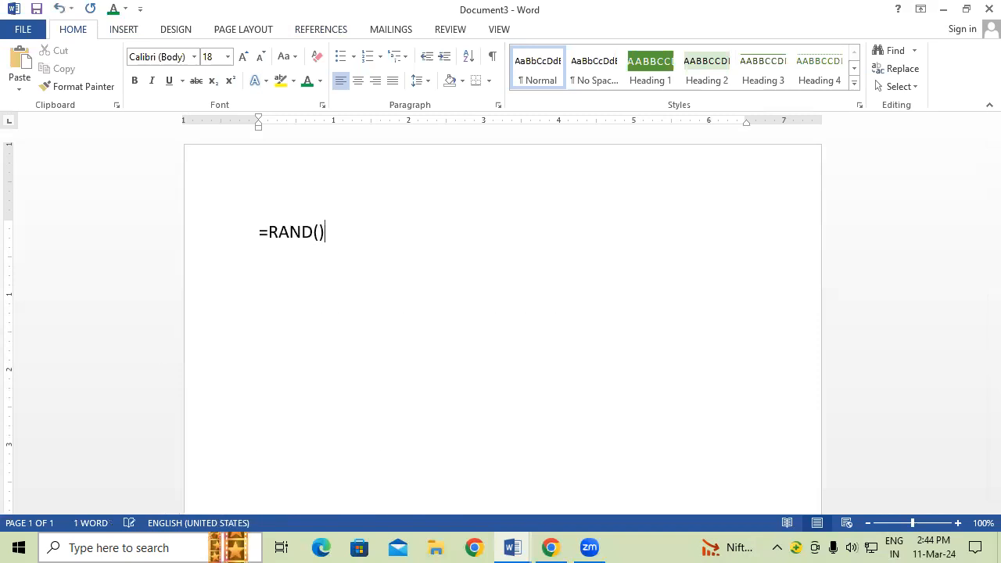
text(())
key(Return)
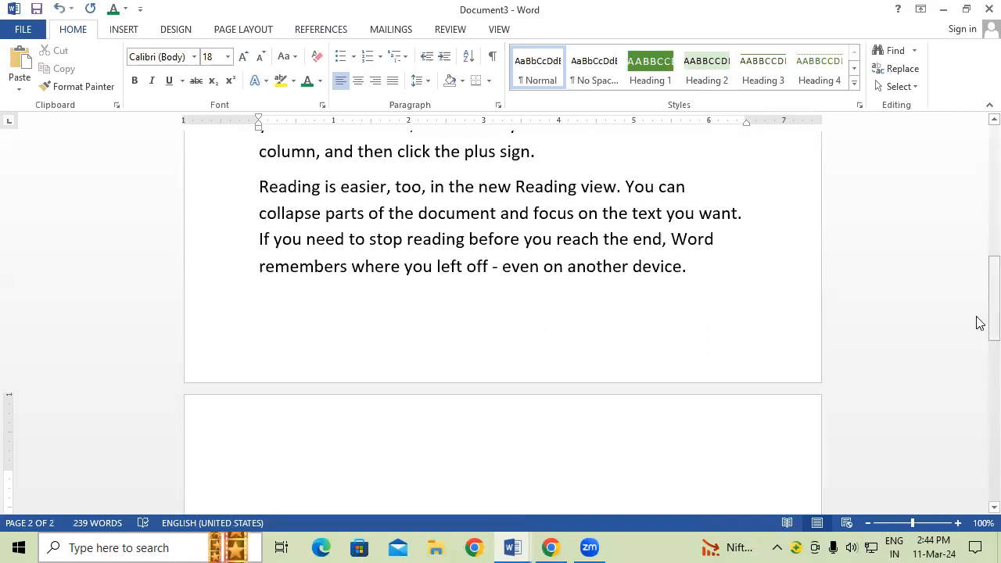
drag(978, 318, 976, 203)
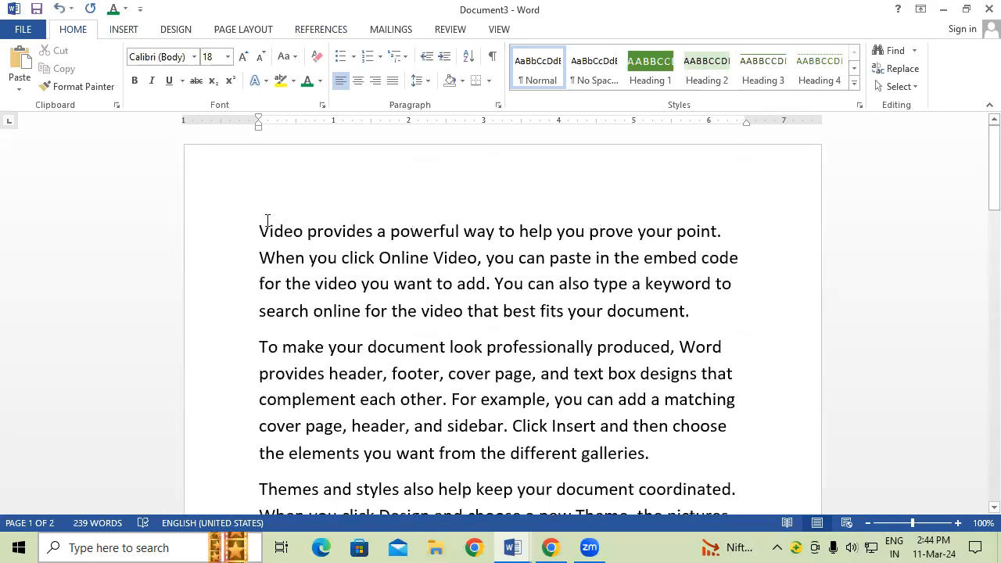
Step: Make 'Video provides a powerful' green, 24 pt and bold
drag(379, 237, 463, 233)
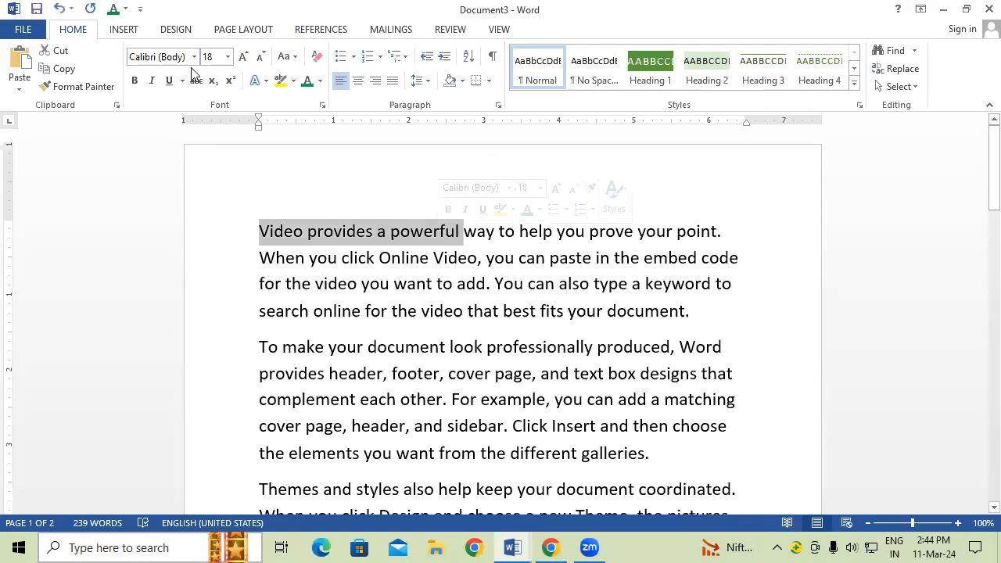
click(307, 83)
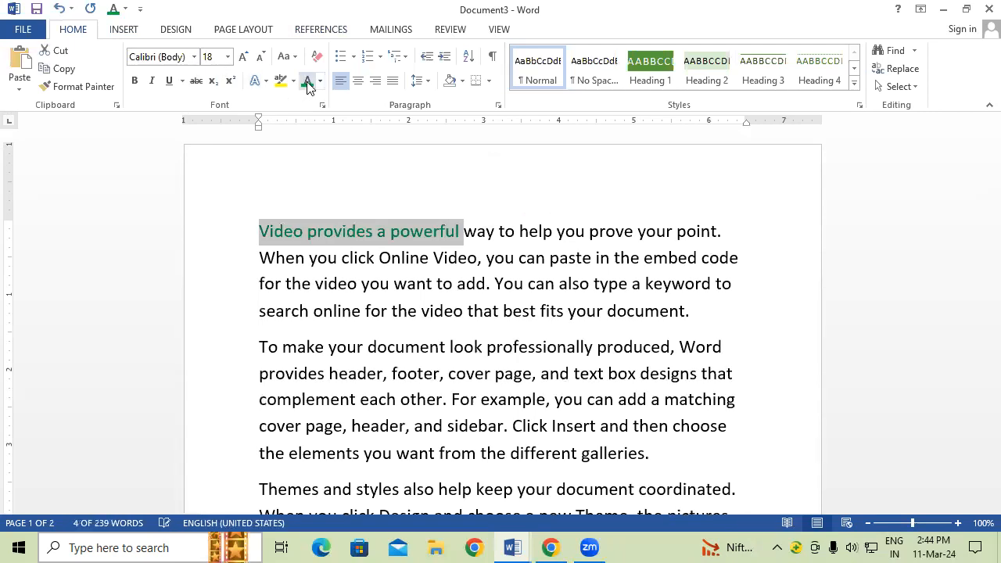
click(243, 57)
click(242, 57)
click(243, 58)
click(134, 81)
click(506, 321)
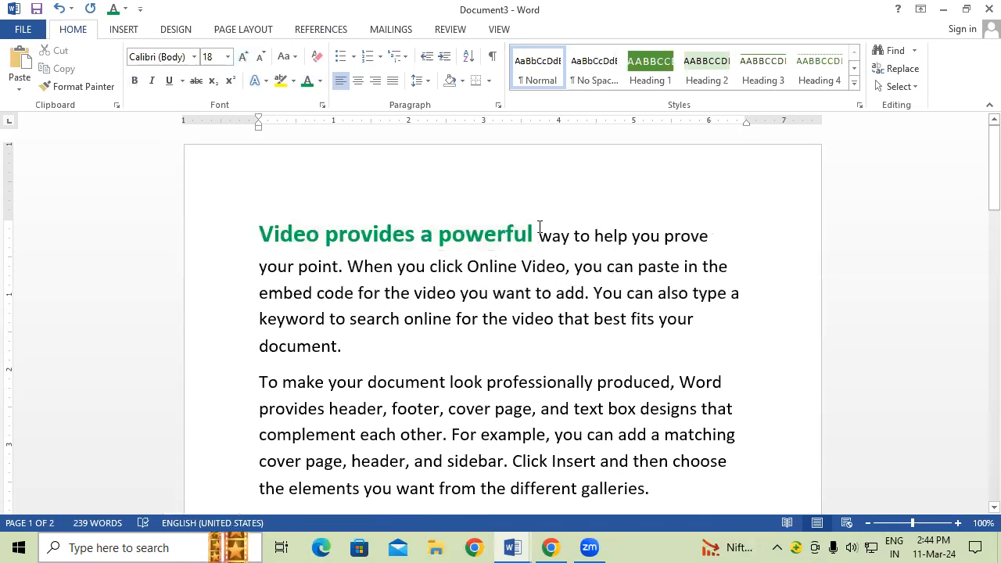
Step: Start a new paragraph at 'way to help…'
click(539, 235)
key(Return)
scroll(485, 357, down, 6)
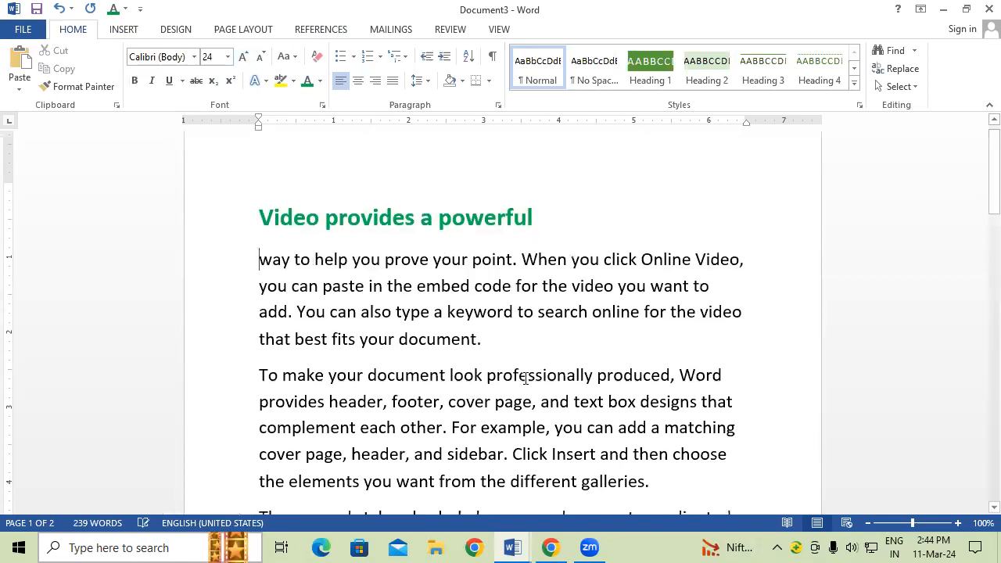
scroll(558, 375, down, 10)
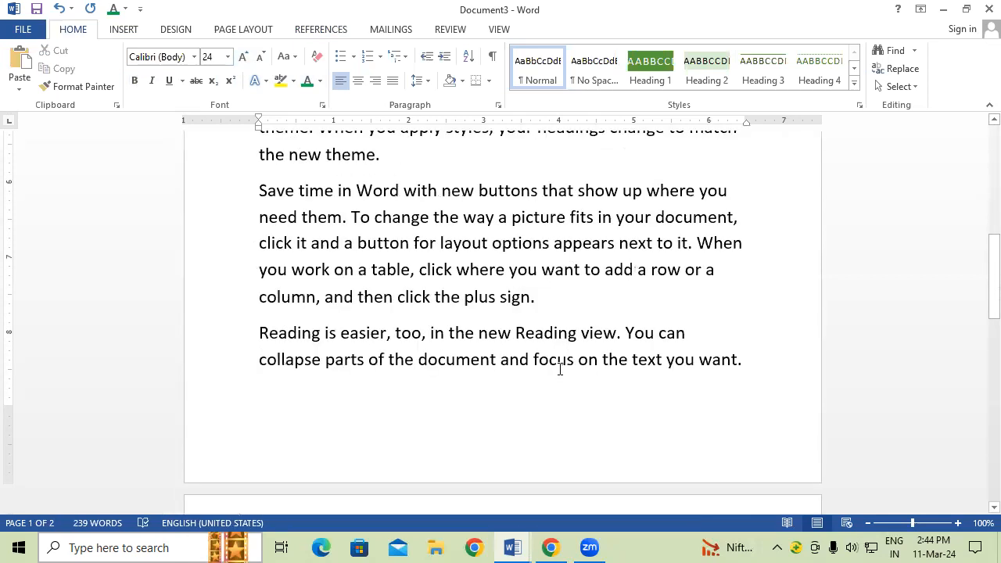
Step: Format 'If you need to stop' green, bold, underlined at 28 pt on its own line
drag(254, 355, 383, 353)
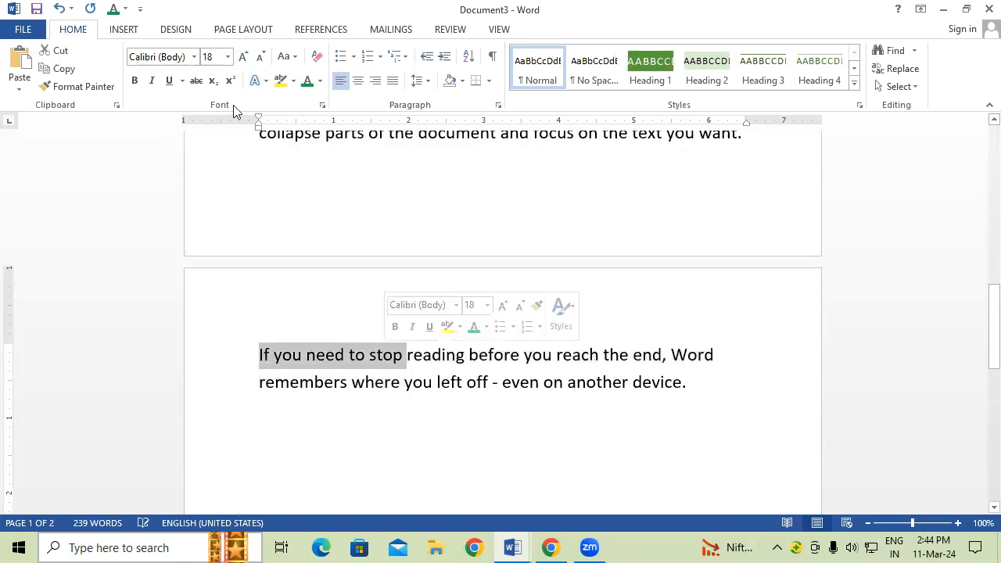
click(308, 82)
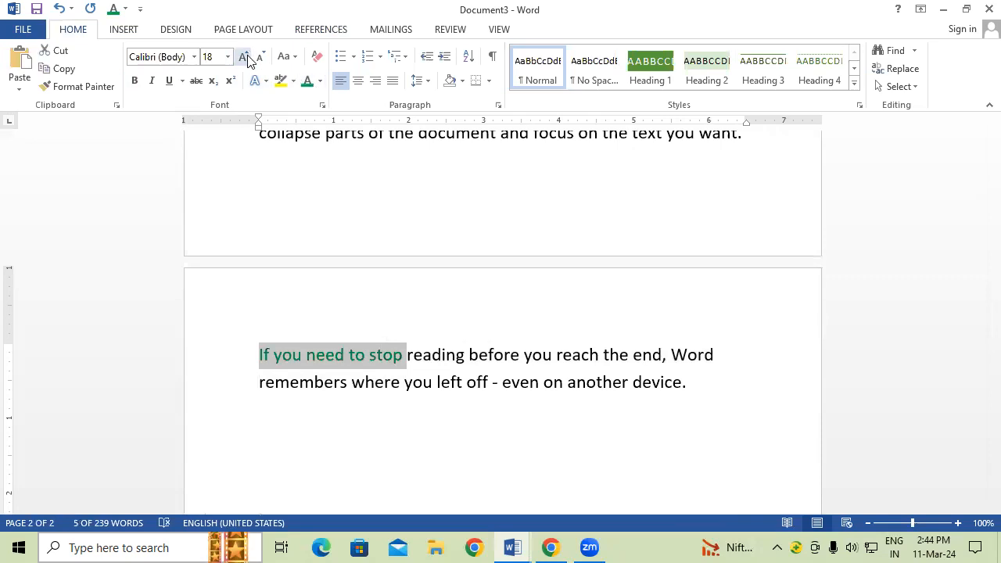
click(246, 57)
click(246, 57)
click(247, 58)
click(247, 57)
click(246, 57)
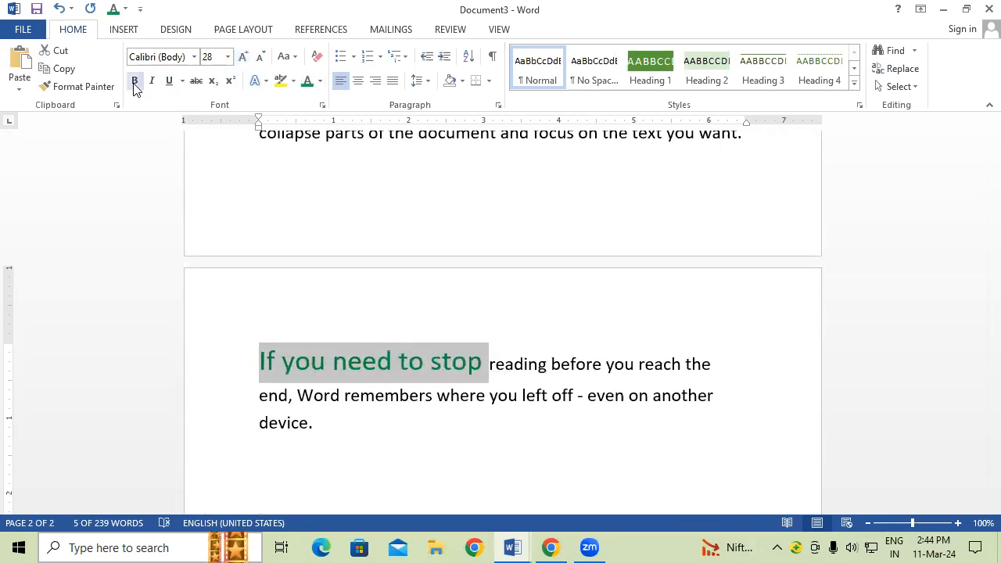
click(135, 80)
click(169, 80)
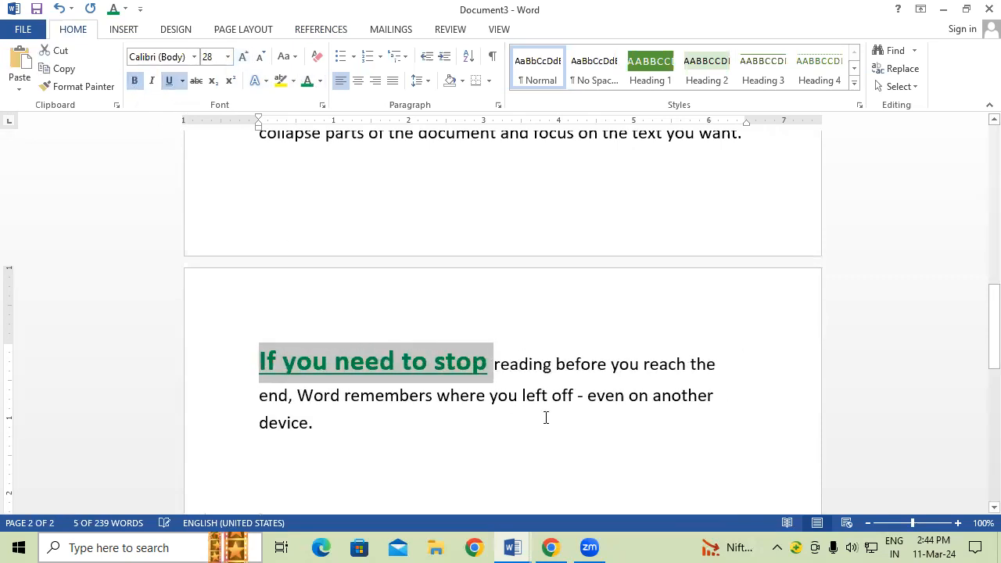
click(608, 415)
click(487, 366)
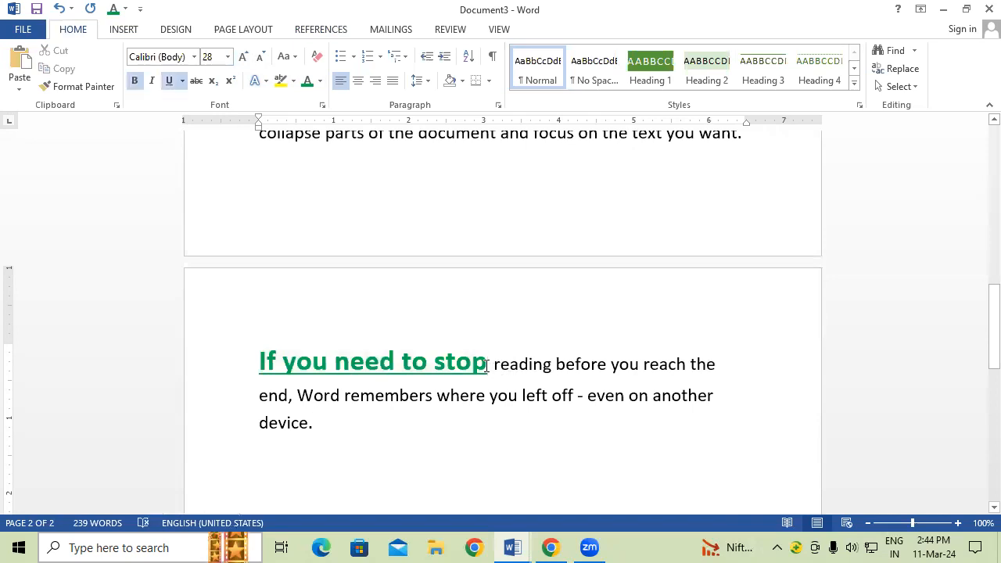
key(Return)
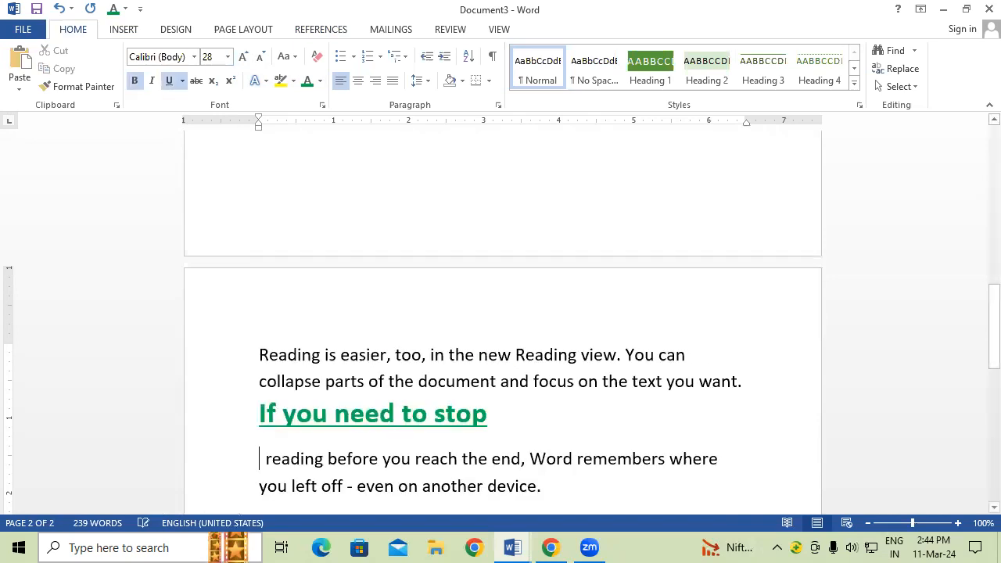
Step: Select the 'Video provides a powerful' heading line
scroll(631, 402, up, 10)
scroll(631, 402, up, 6)
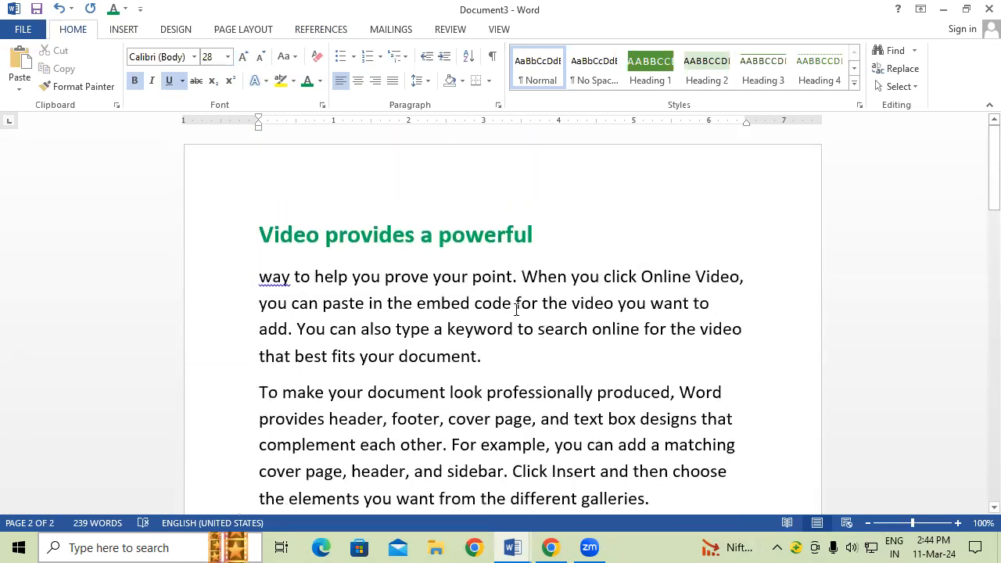
click(212, 245)
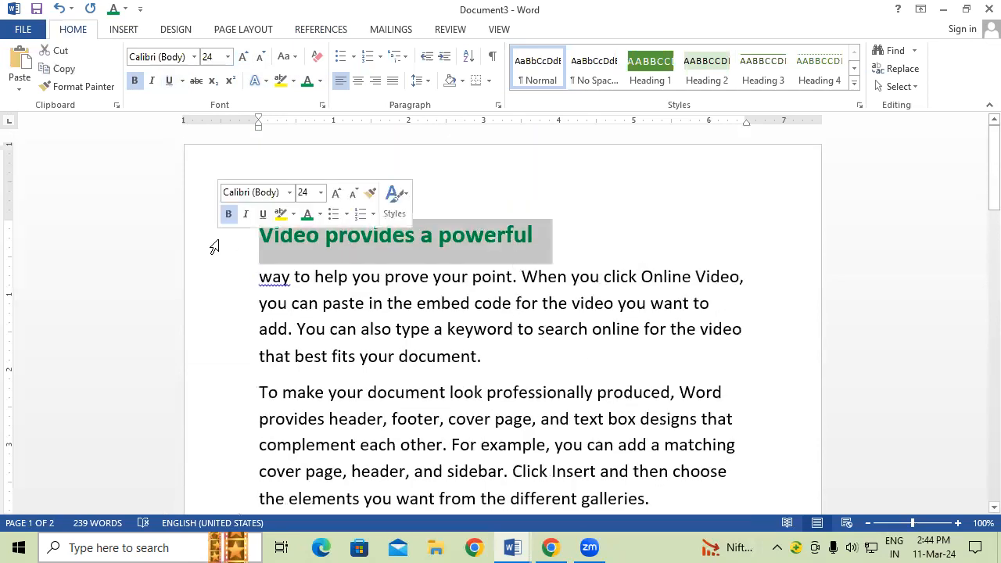
click(342, 33)
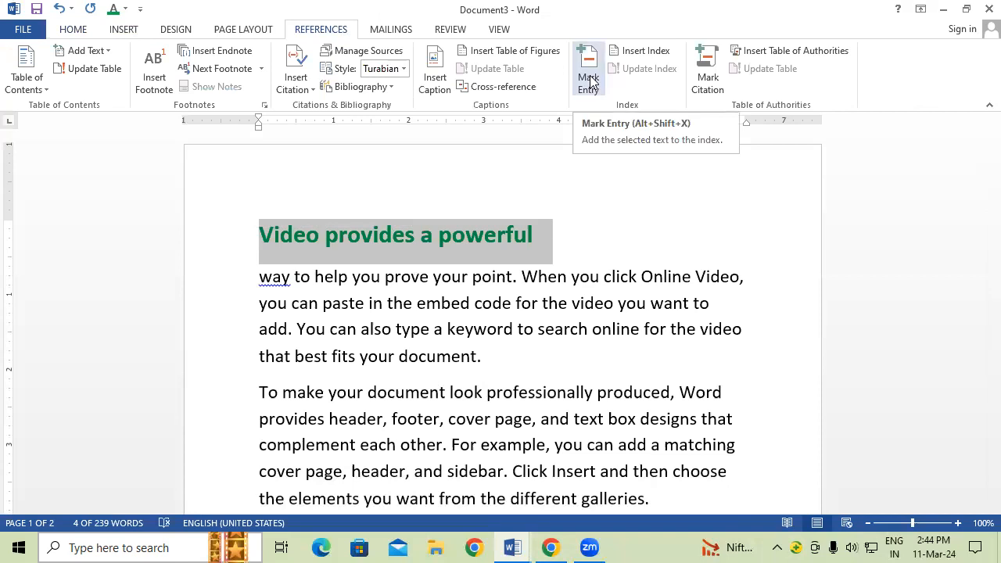
Step: Mark 'Video provides a powerful' as an index entry with bold italic page numbers
click(590, 75)
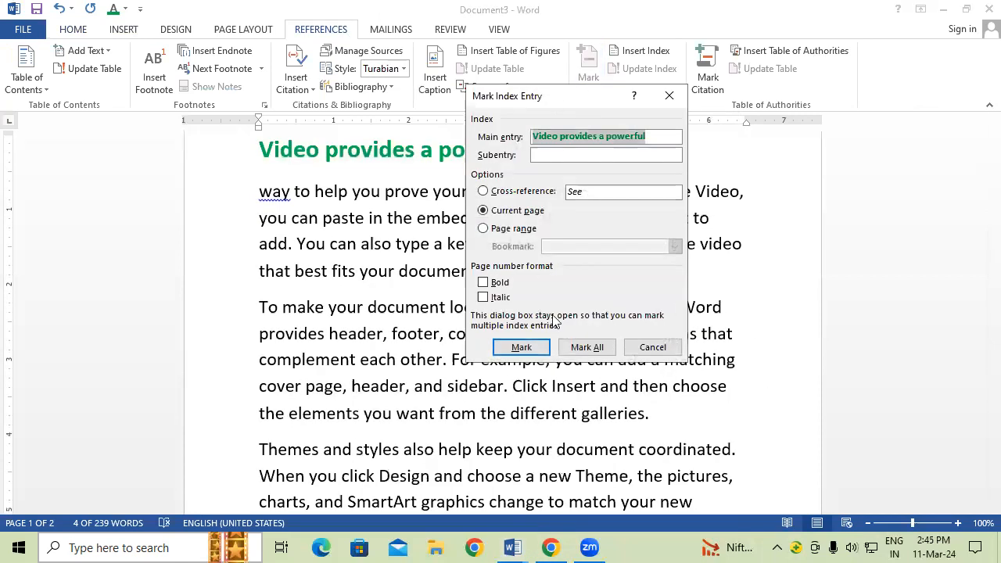
click(483, 283)
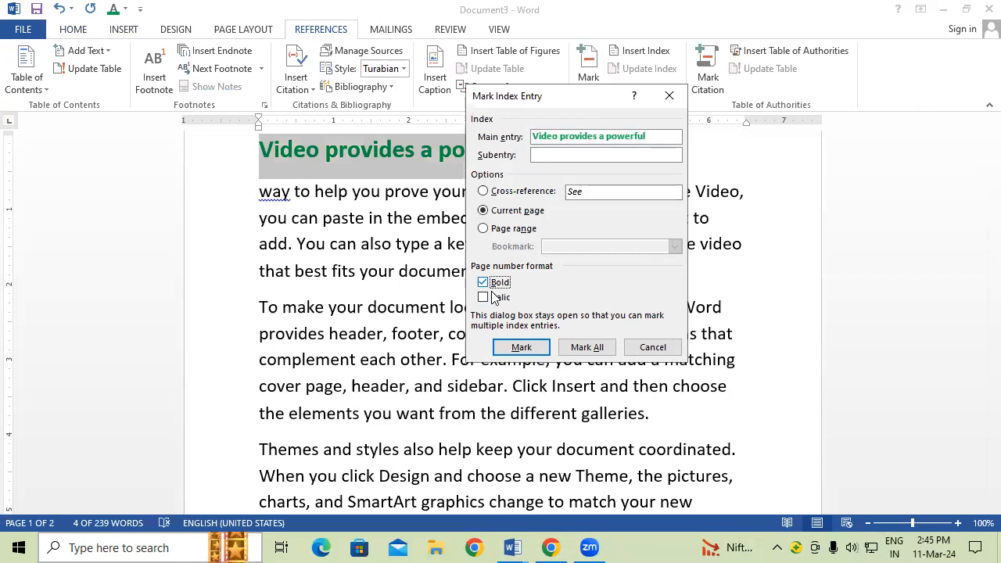
click(499, 298)
click(521, 346)
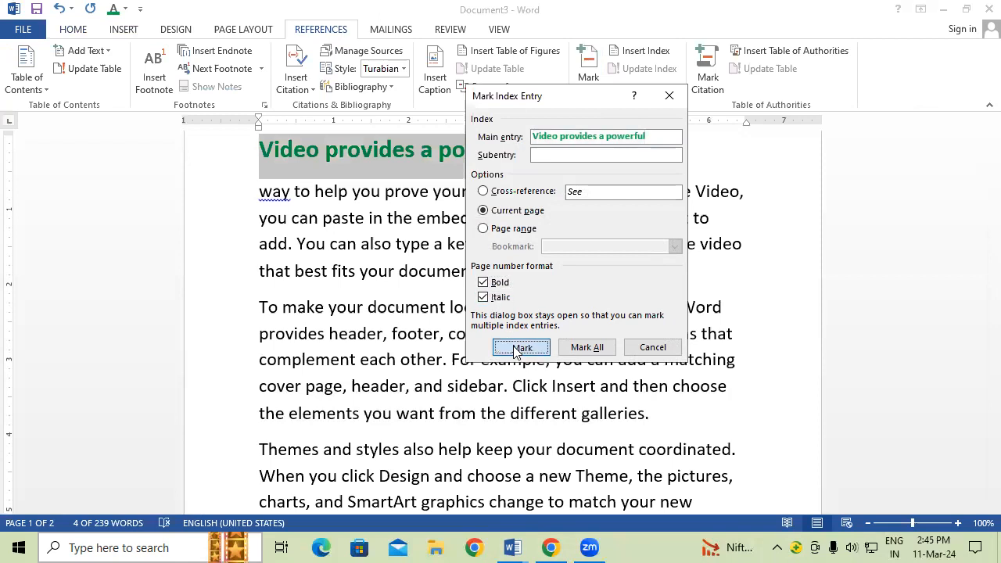
click(642, 349)
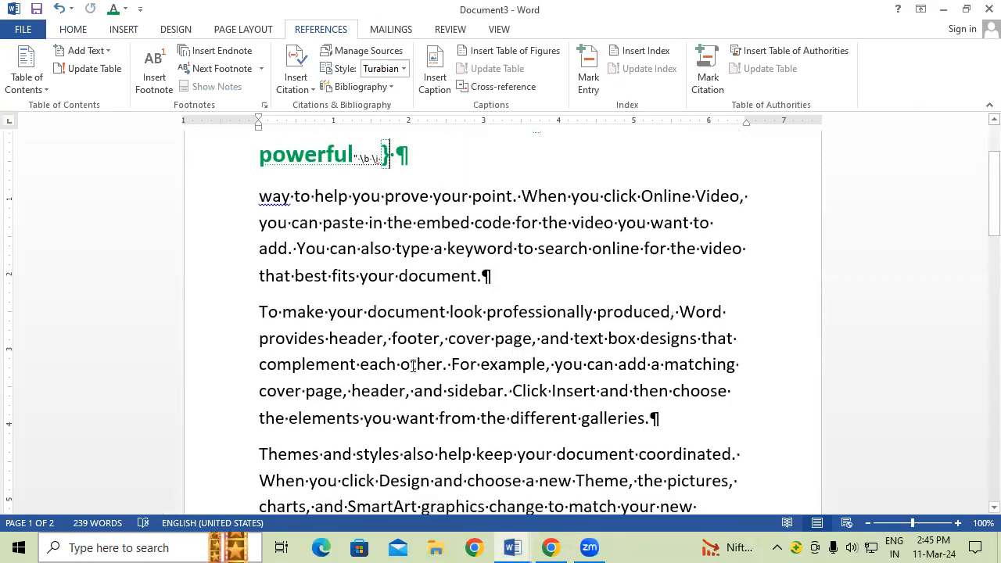
Step: Mark 'If you need to stop' as a bold italic index entry, then return to the top
scroll(422, 360, up, 3)
scroll(422, 360, down, 5)
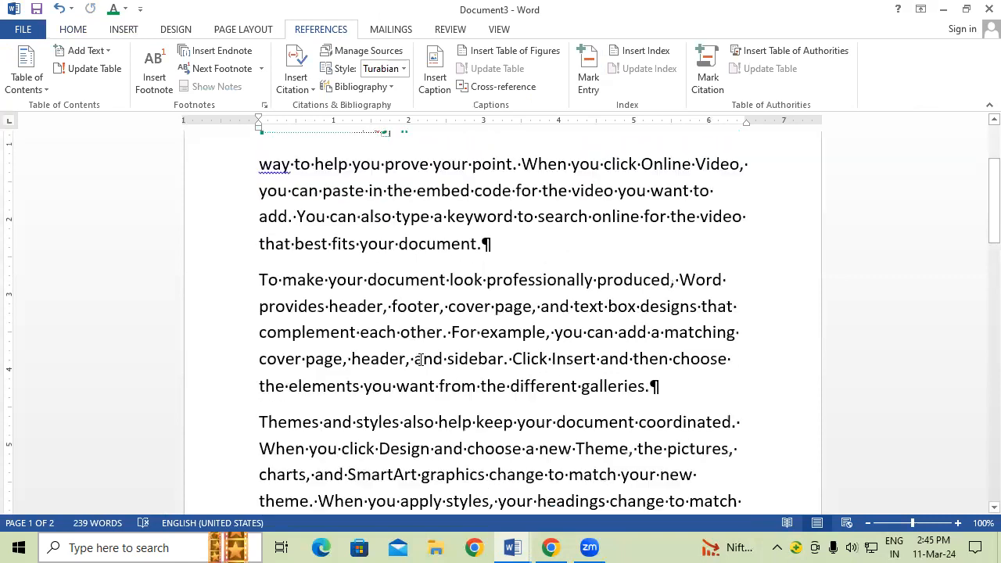
scroll(426, 347, down, 3)
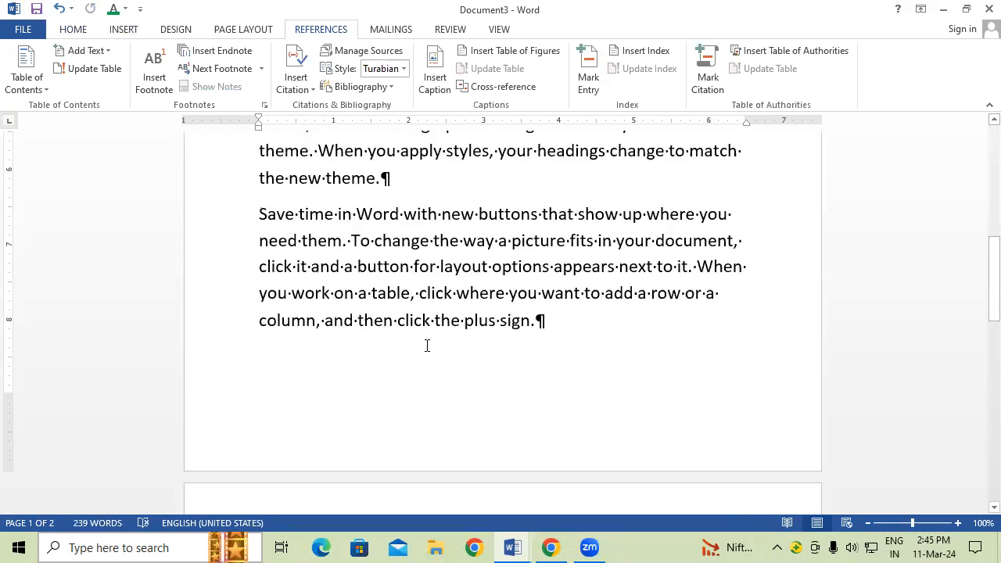
scroll(427, 346, down, 3)
scroll(220, 415, down, 1)
click(221, 415)
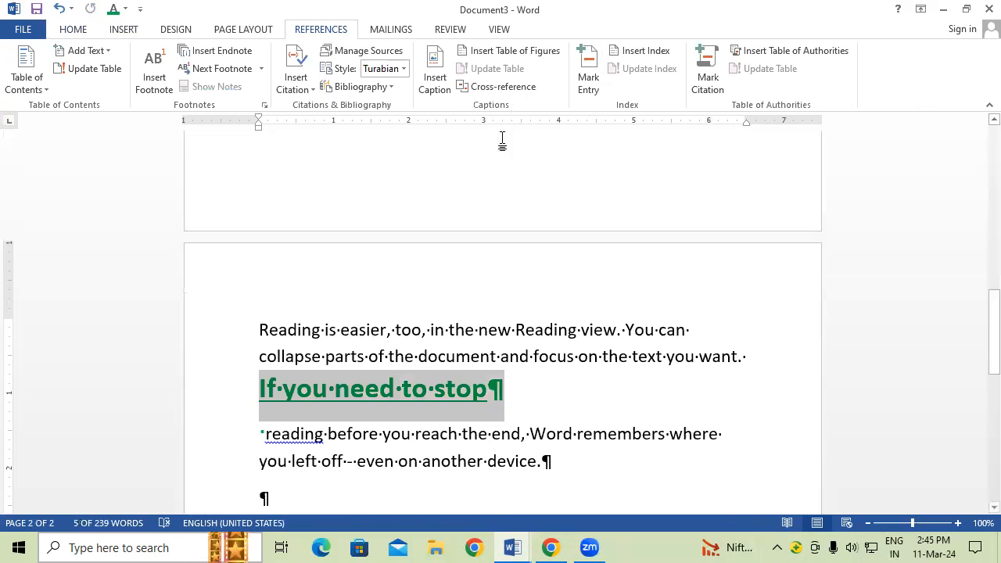
click(588, 90)
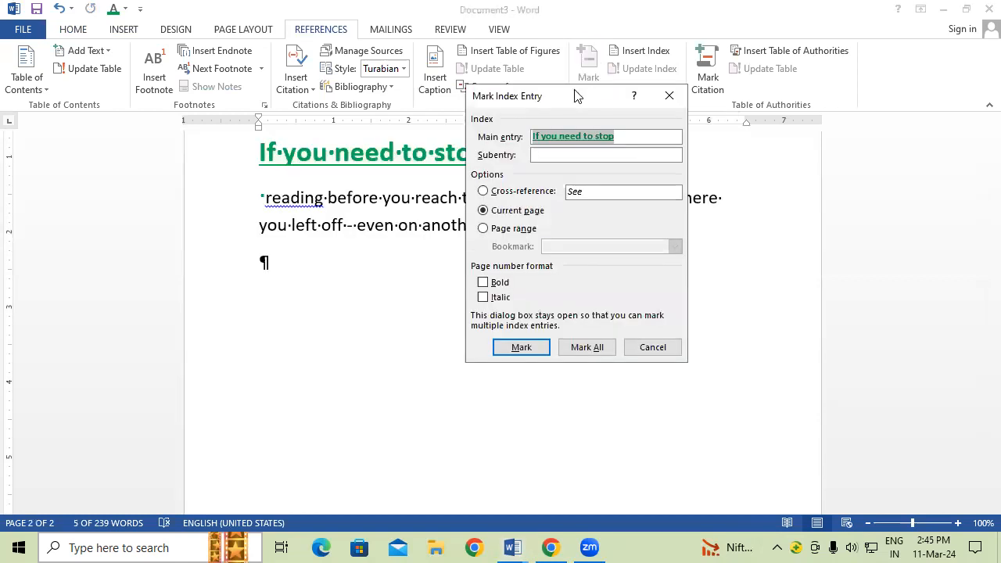
click(483, 282)
click(483, 297)
click(532, 348)
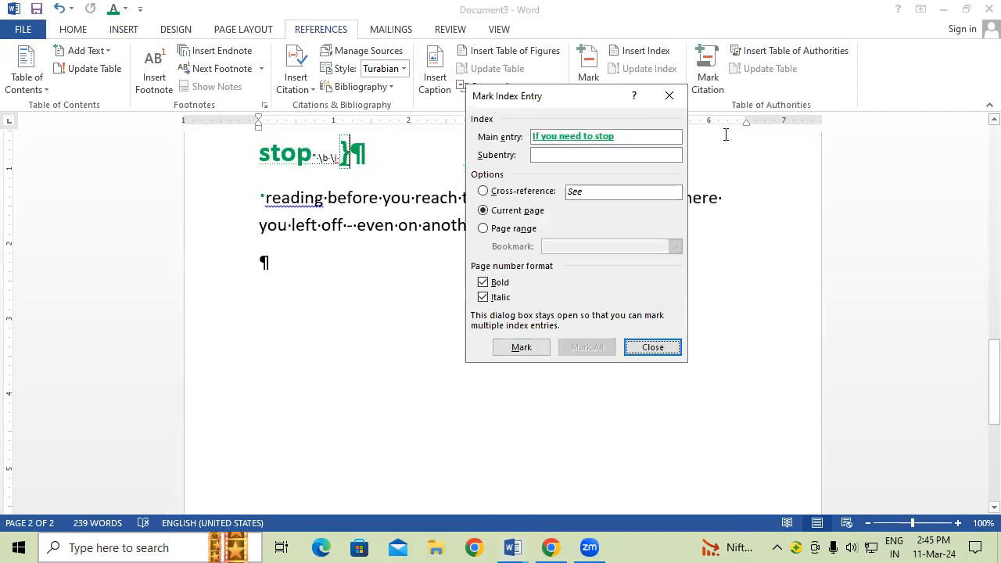
click(669, 96)
scroll(417, 222, up, 5)
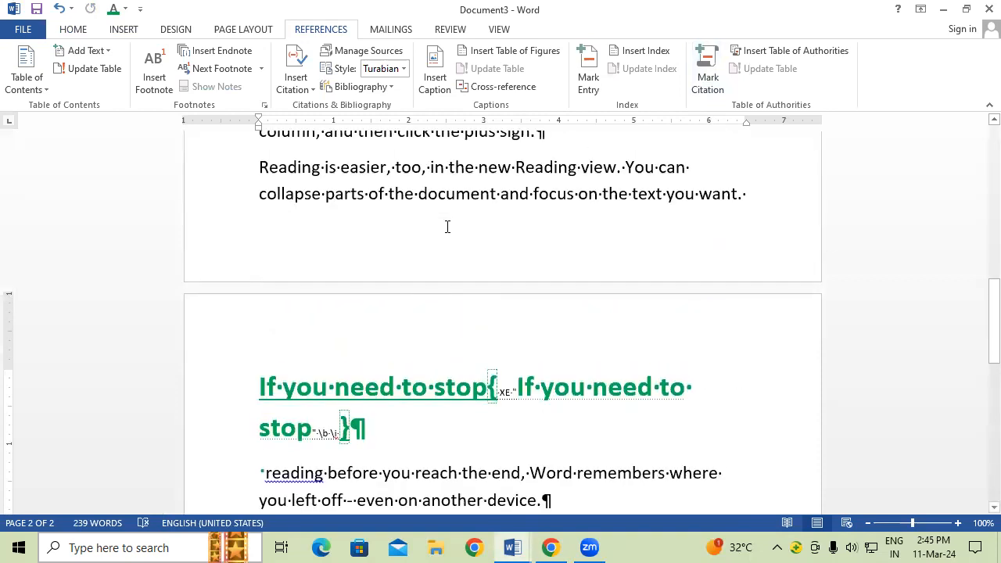
key(ctrl+Home)
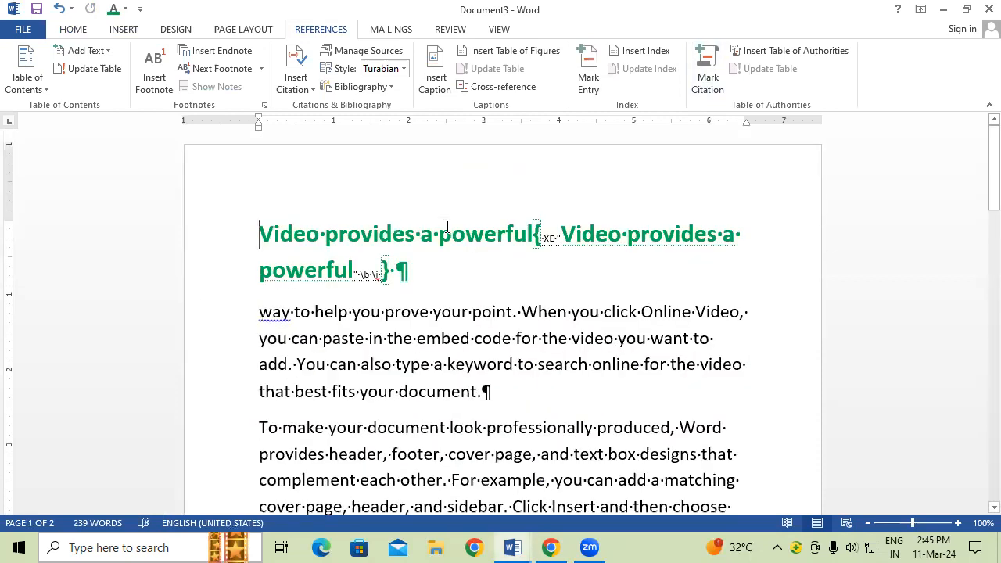
Step: Add blank lines at the top and insert an enlarged two-column index of both headings
key(Return)
key(Return)
key(Return)
key(Return)
key(Return)
key(Return)
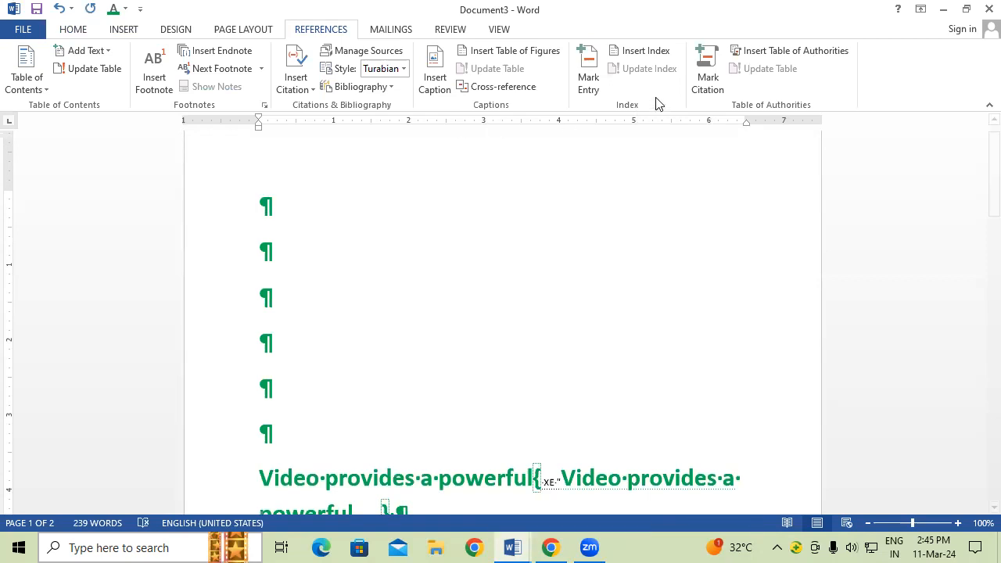
click(642, 51)
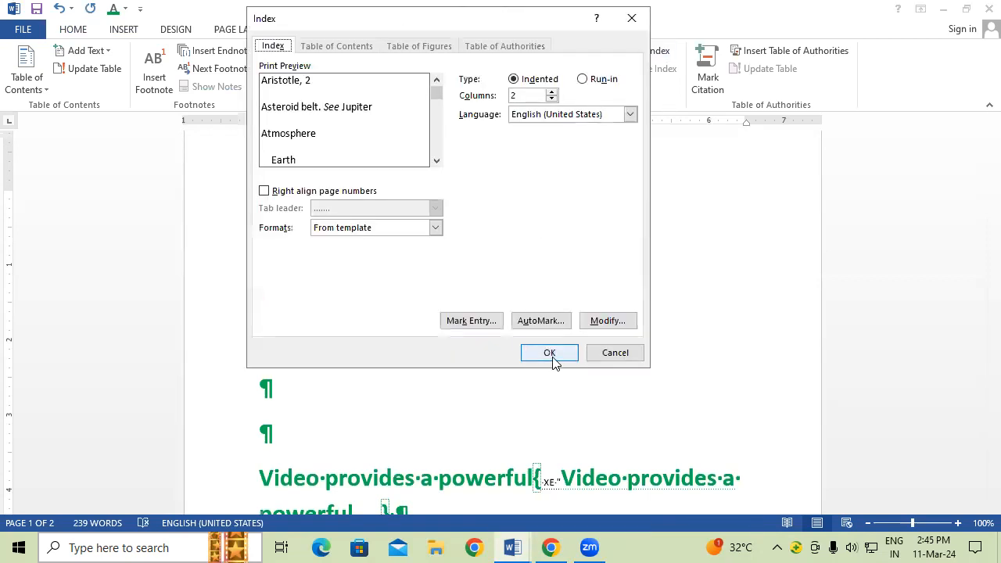
click(553, 354)
drag(256, 239, 465, 261)
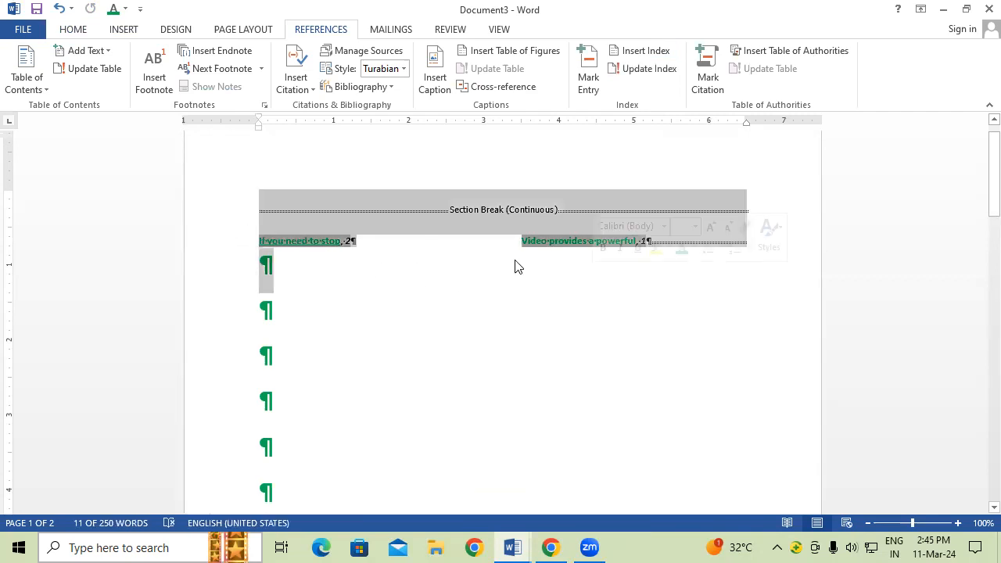
key(ctrl+shift+period)
key(ctrl+shift+period)
key(ctrl+shift+period)
key(ctrl+shift+period)
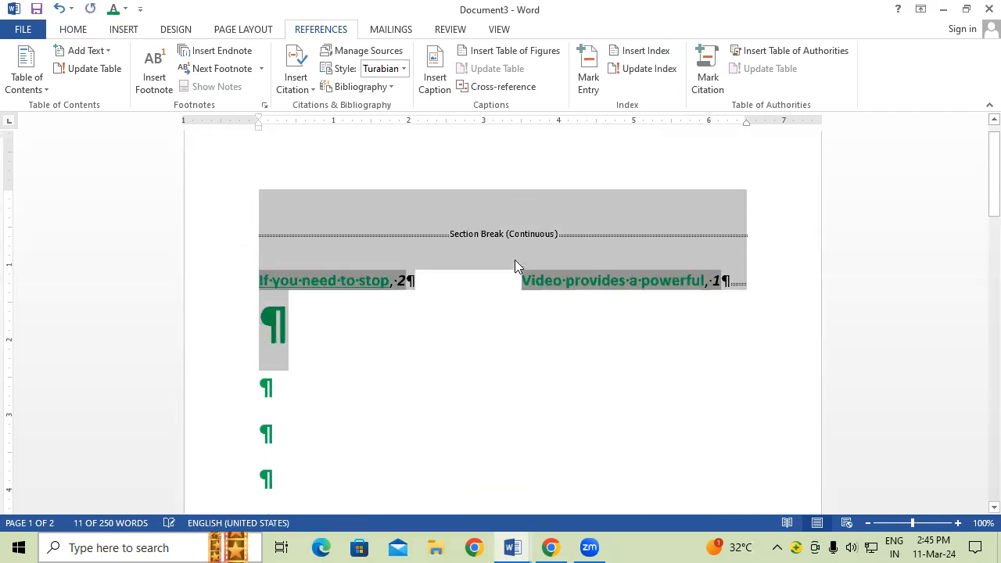
click(508, 307)
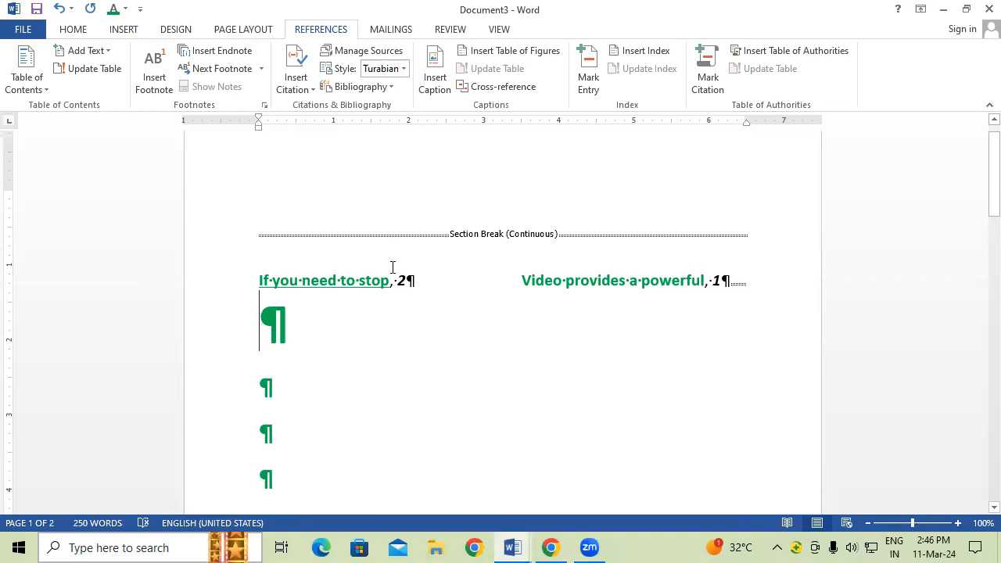
scroll(301, 320, down, 1)
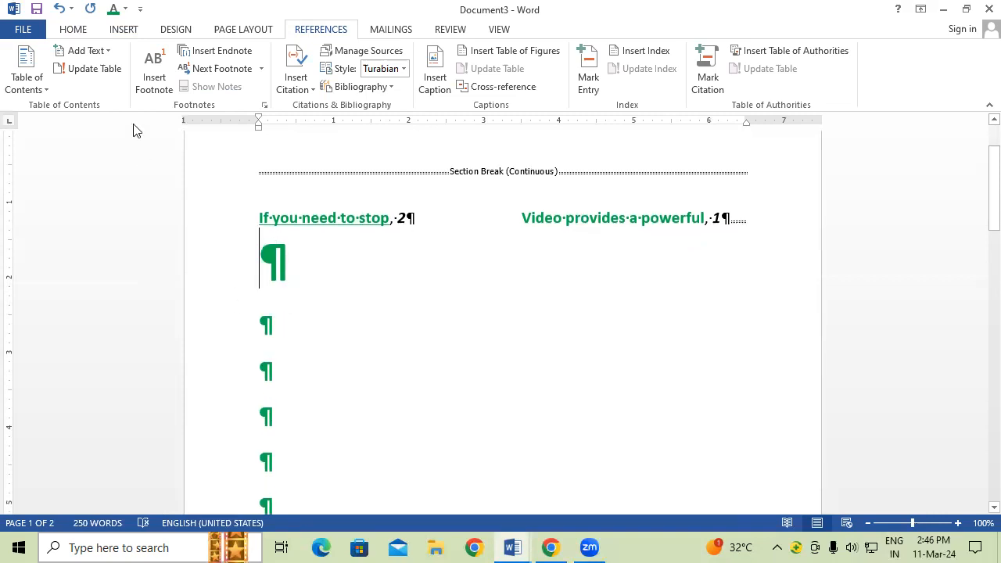
click(59, 31)
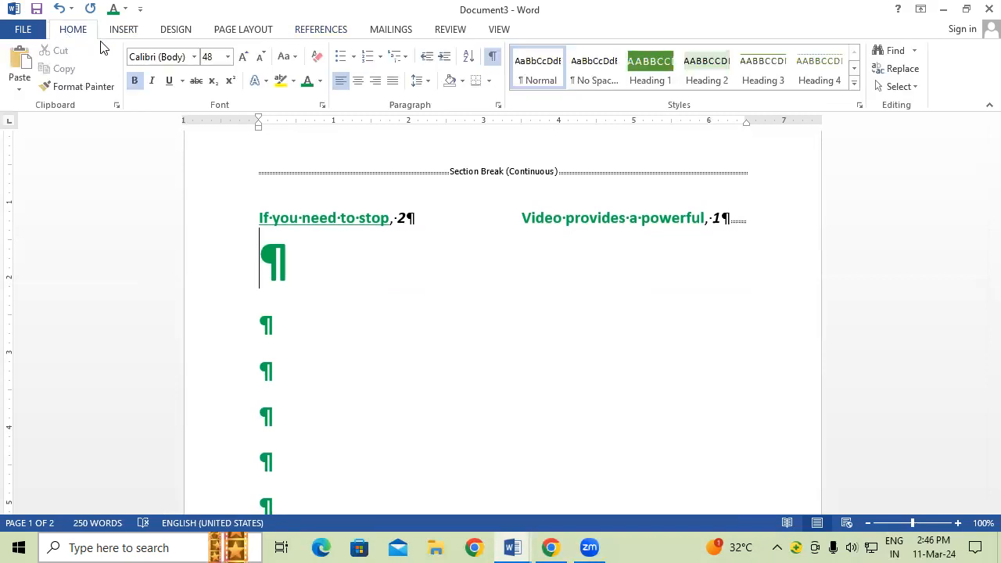
Step: Hide the formatting marks and scroll through the document
click(492, 60)
scroll(374, 291, down, 3)
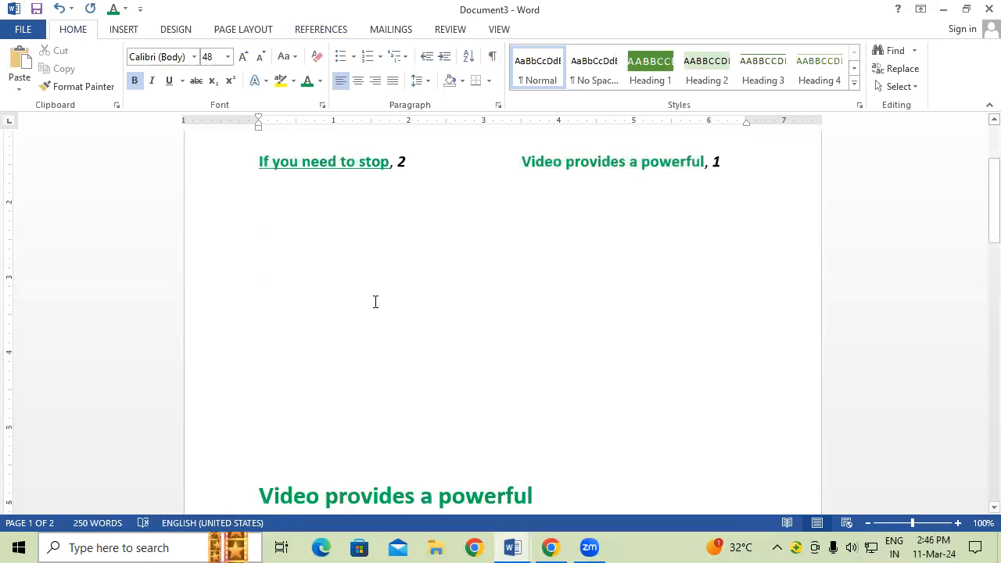
scroll(378, 285, up, 2)
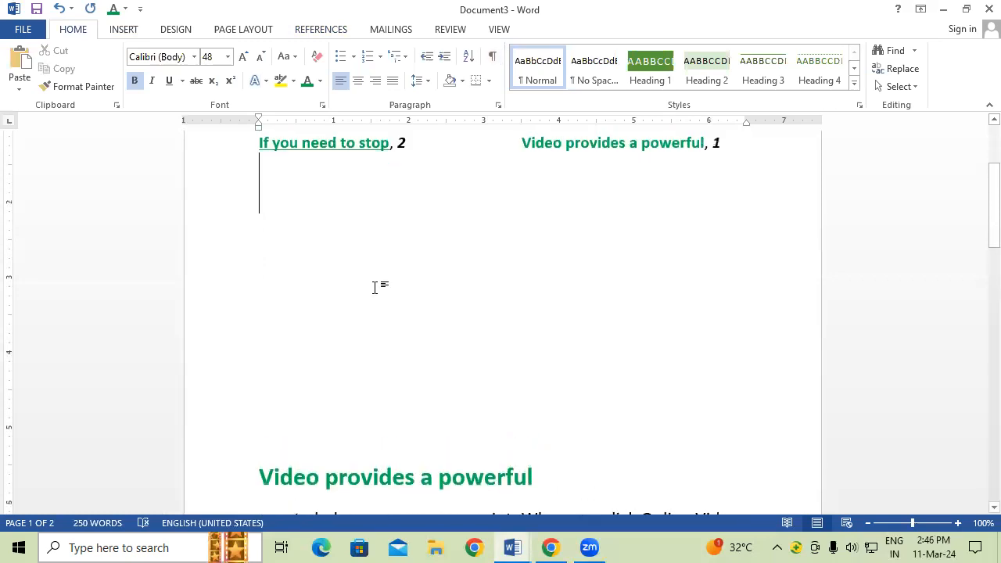
scroll(378, 282, down, 3)
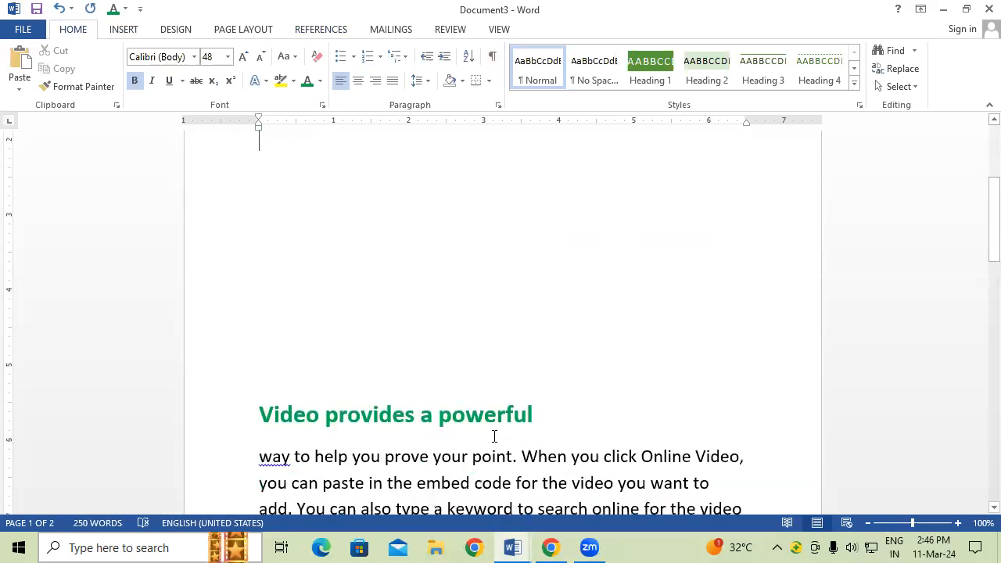
scroll(516, 397, up, 3)
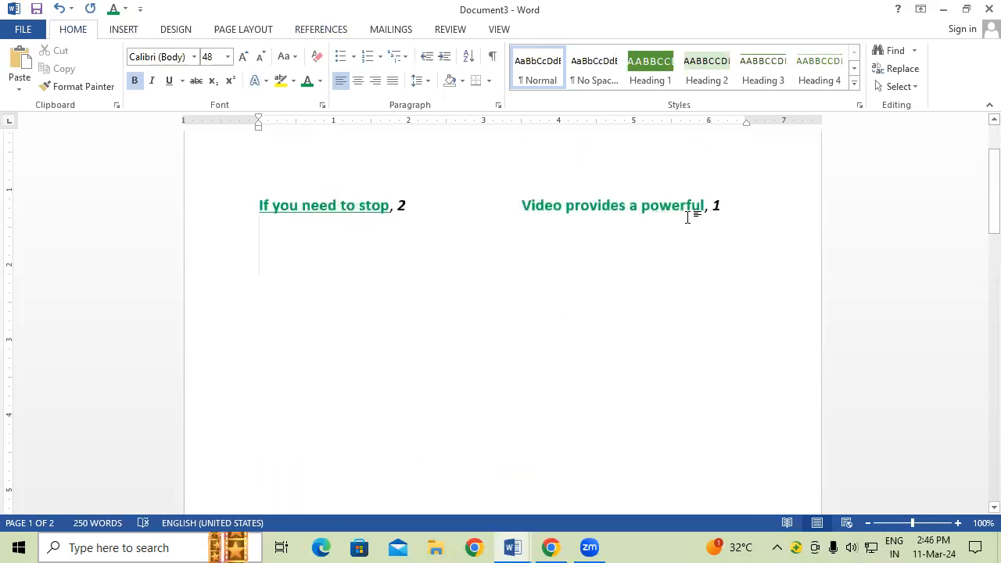
scroll(700, 416, down, 5)
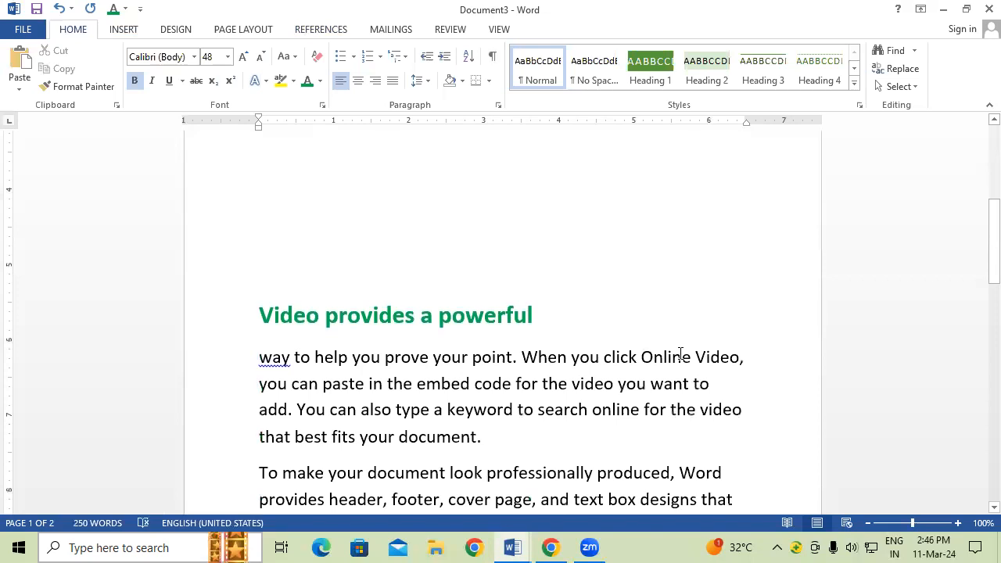
scroll(680, 354, down, 1)
Step: Add two blank lines after 'the new theme.' before the 'Save time in Word' paragraph
click(313, 26)
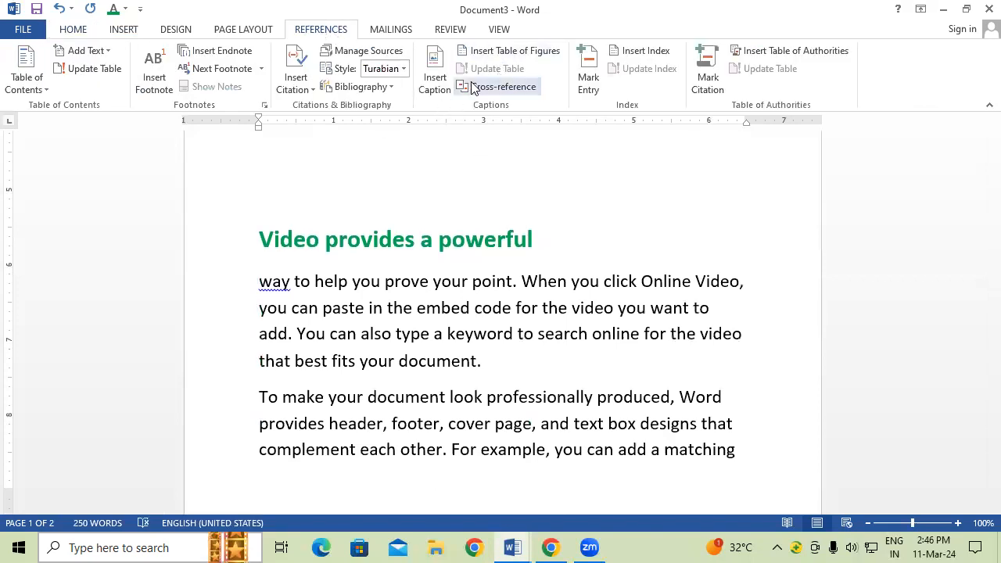
scroll(291, 435, down, 3)
scroll(305, 415, down, 7)
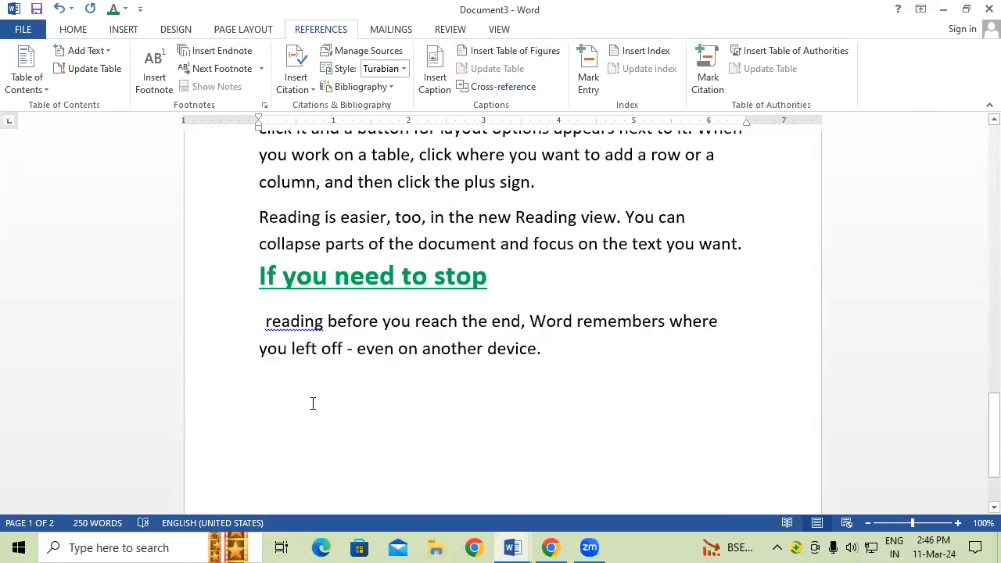
scroll(316, 398, down, 1)
scroll(317, 382, up, 3)
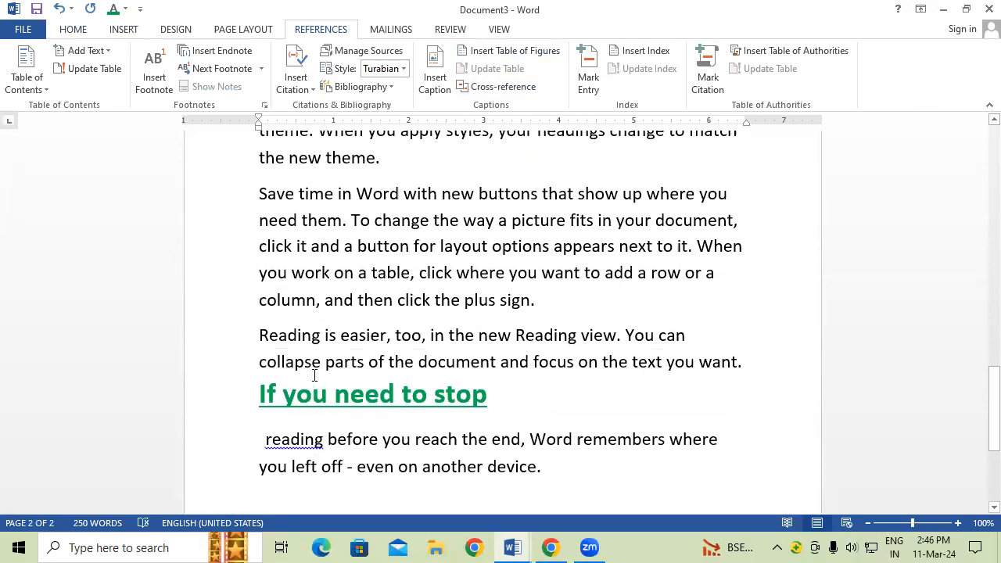
drag(256, 190, 568, 299)
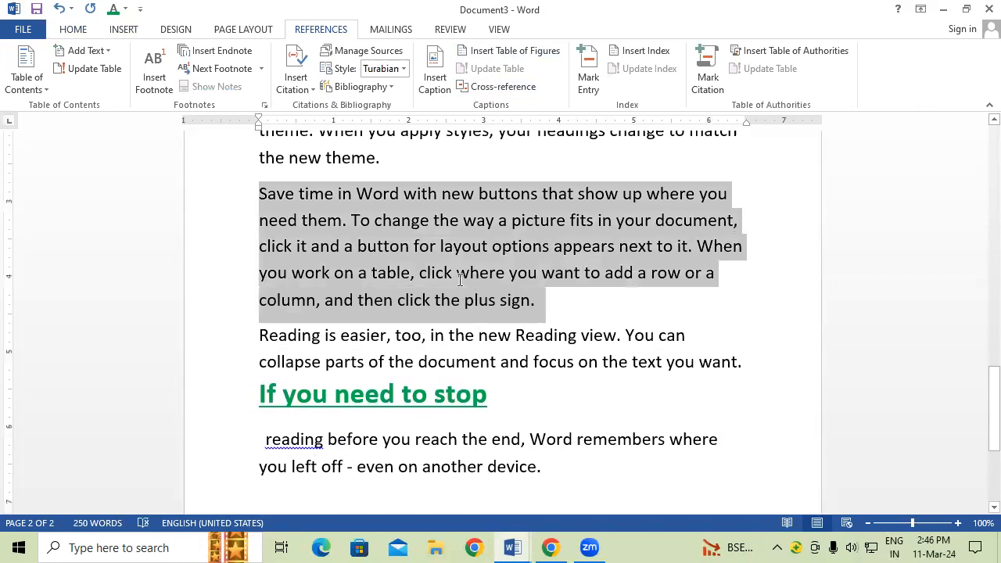
scroll(461, 279, up, 1)
click(427, 229)
key(Return)
key(Return)
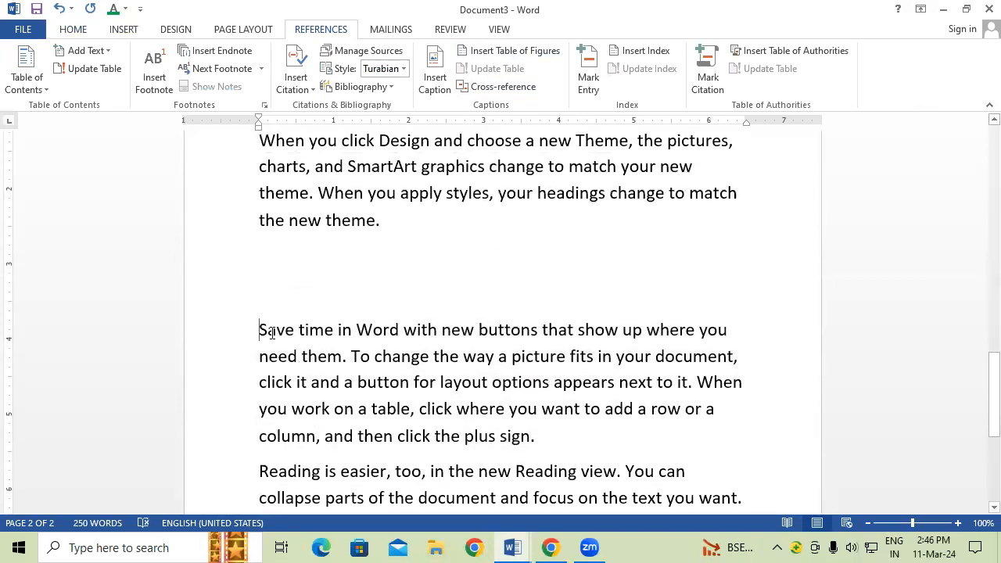
Step: Format 'Save time in' bold, green, 24 pt and underlined, and break it off before 'Word'
drag(259, 329, 358, 332)
click(74, 29)
click(312, 83)
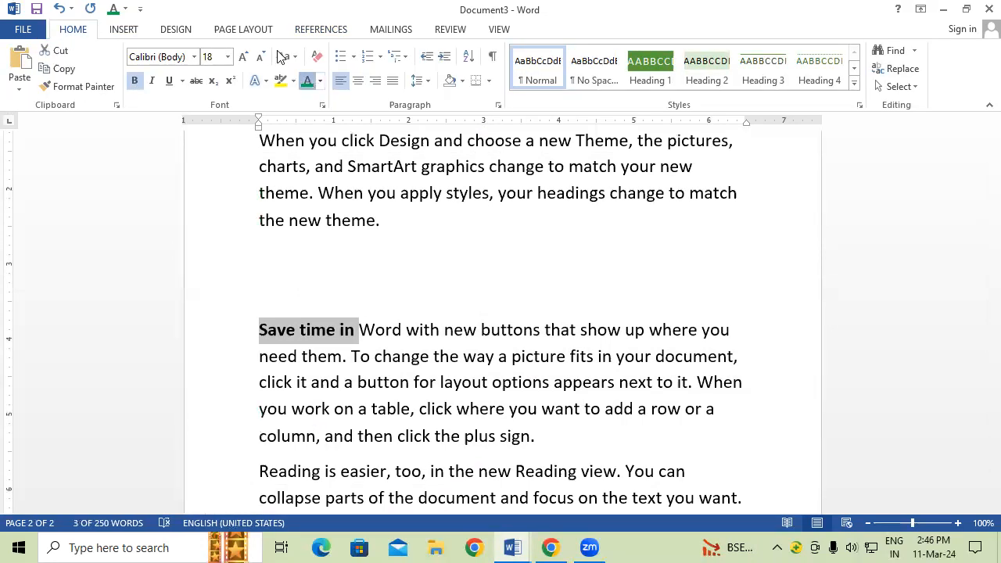
click(242, 62)
click(242, 62)
click(242, 62)
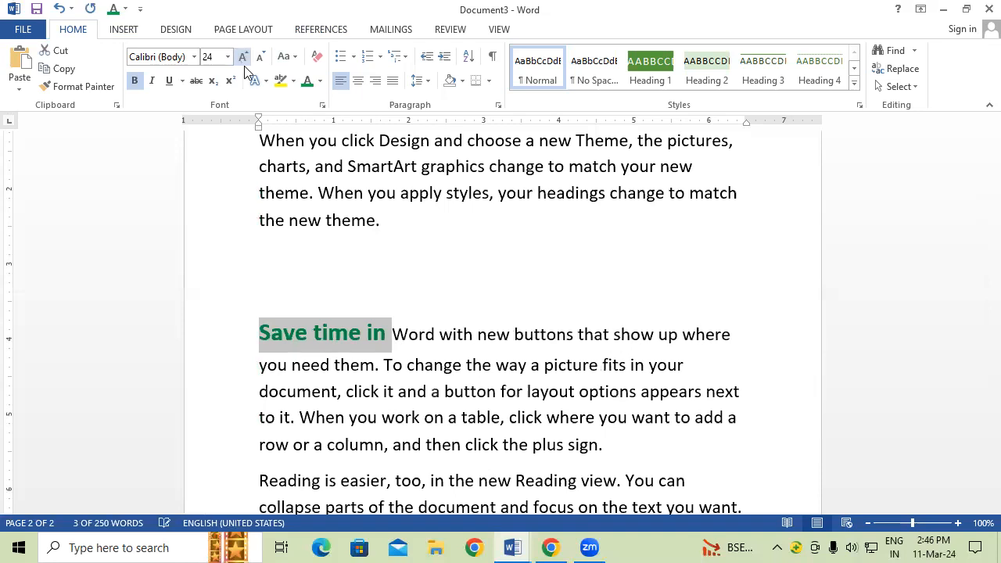
click(251, 82)
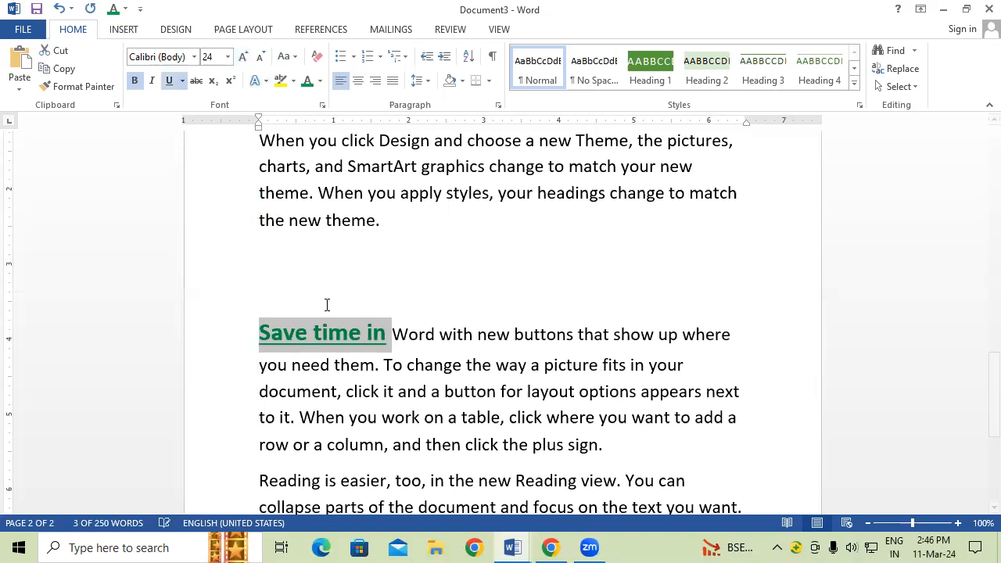
click(395, 332)
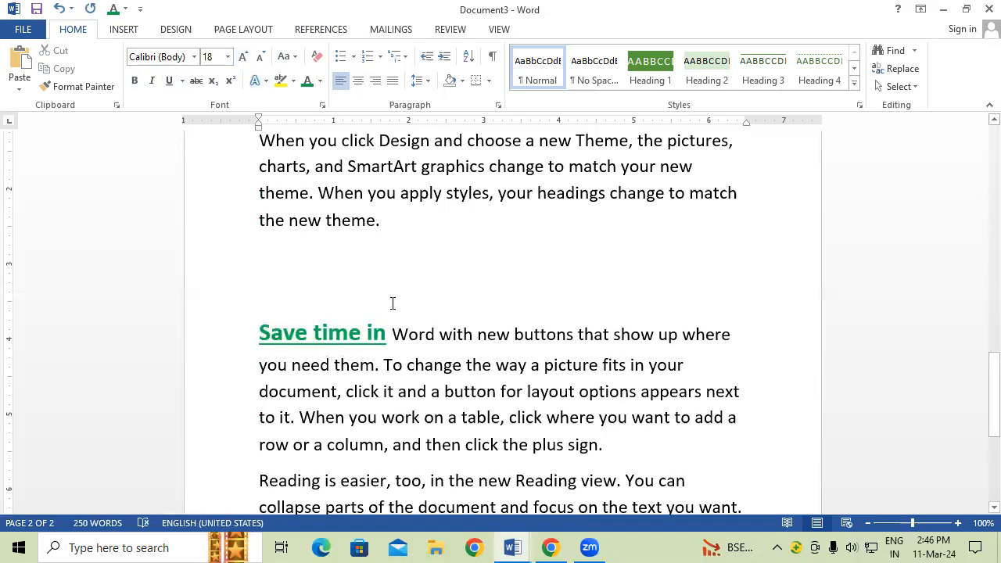
key(Return)
drag(255, 331, 386, 335)
Step: Mark 'Save time in' as an index entry with bold italic page numbers
click(319, 30)
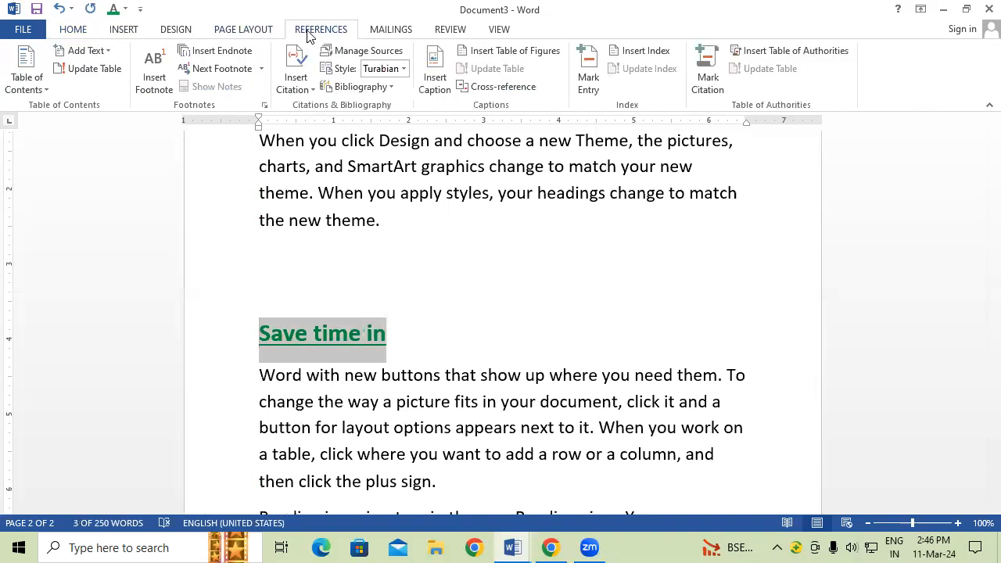
click(594, 72)
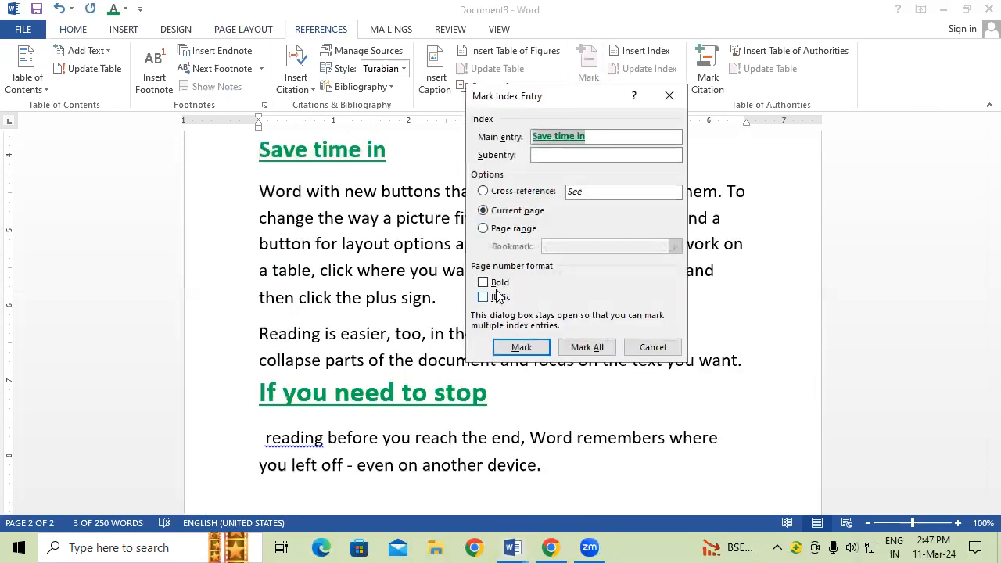
click(500, 283)
click(505, 298)
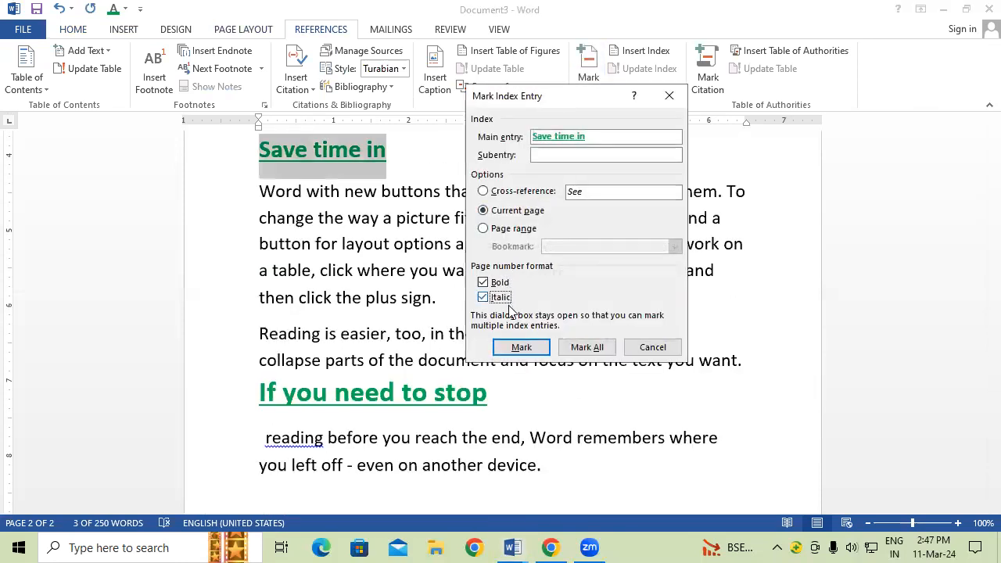
click(521, 347)
click(653, 348)
scroll(521, 282, up, 10)
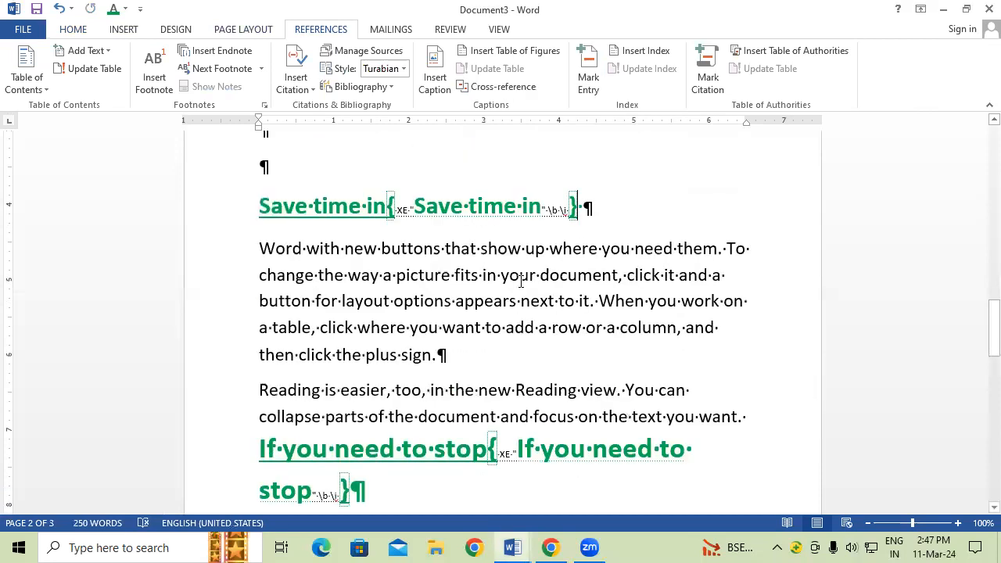
scroll(521, 282, up, 15)
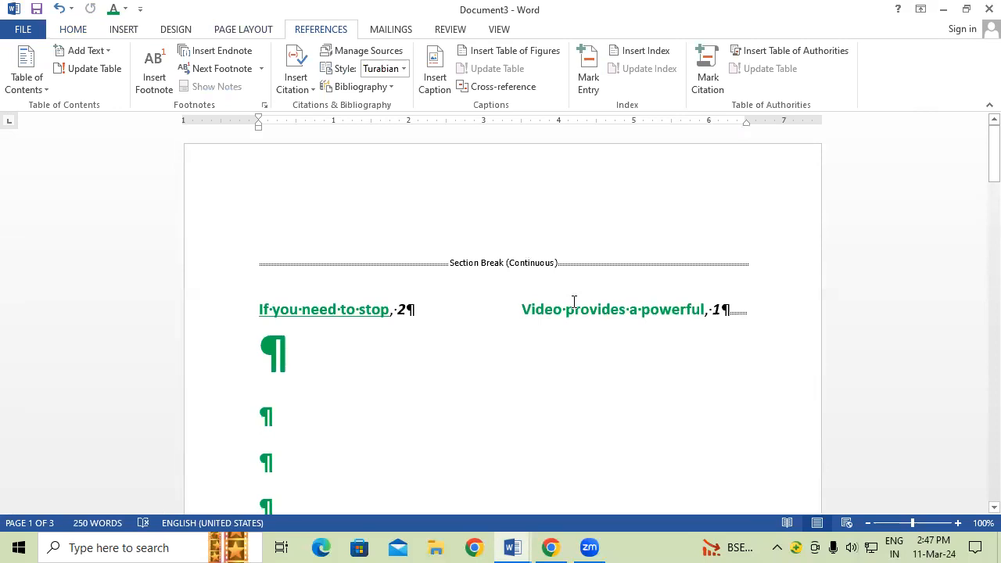
Step: Update the index to add 'Save time in, 2' and enlarge its text
click(355, 311)
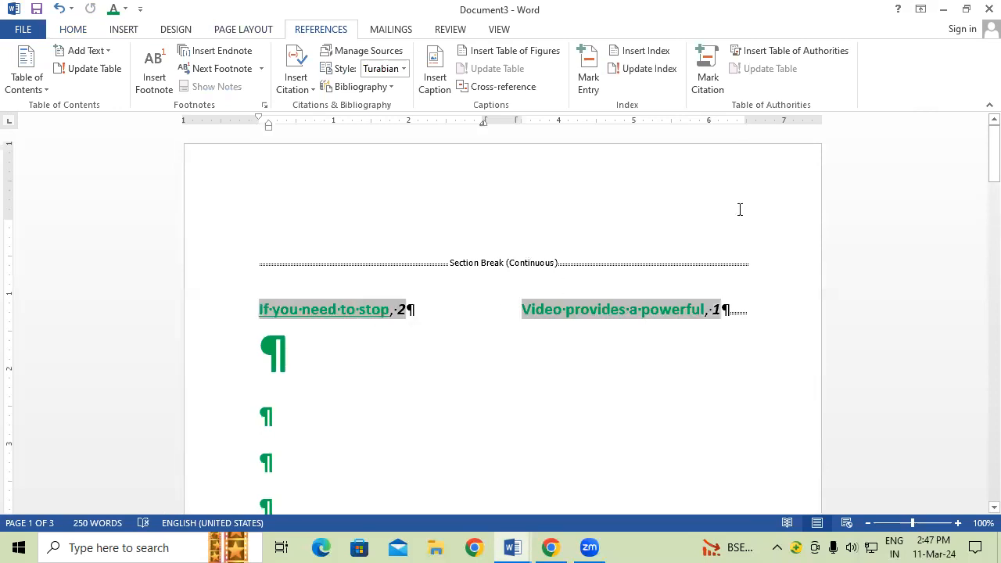
click(657, 73)
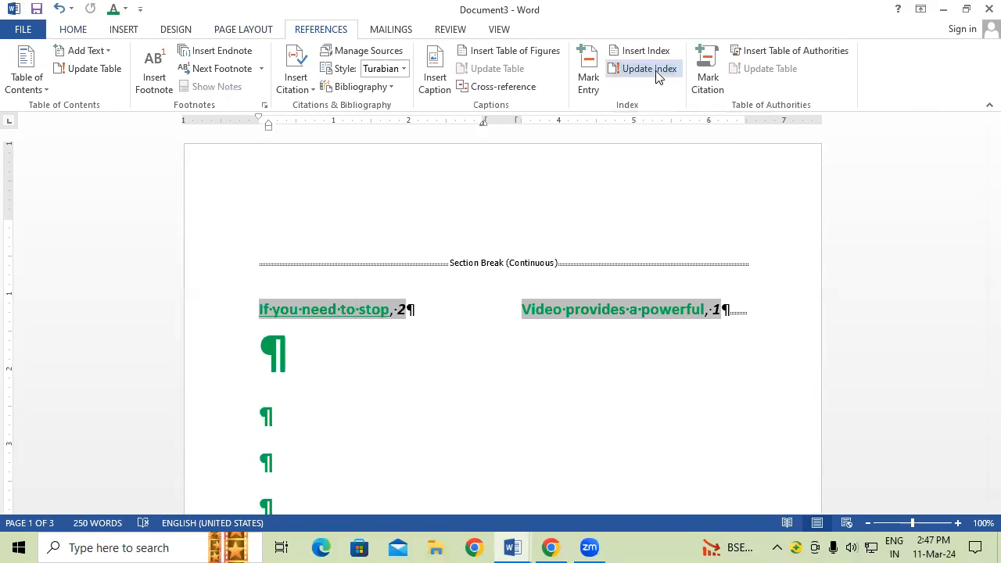
click(444, 385)
drag(262, 309, 644, 328)
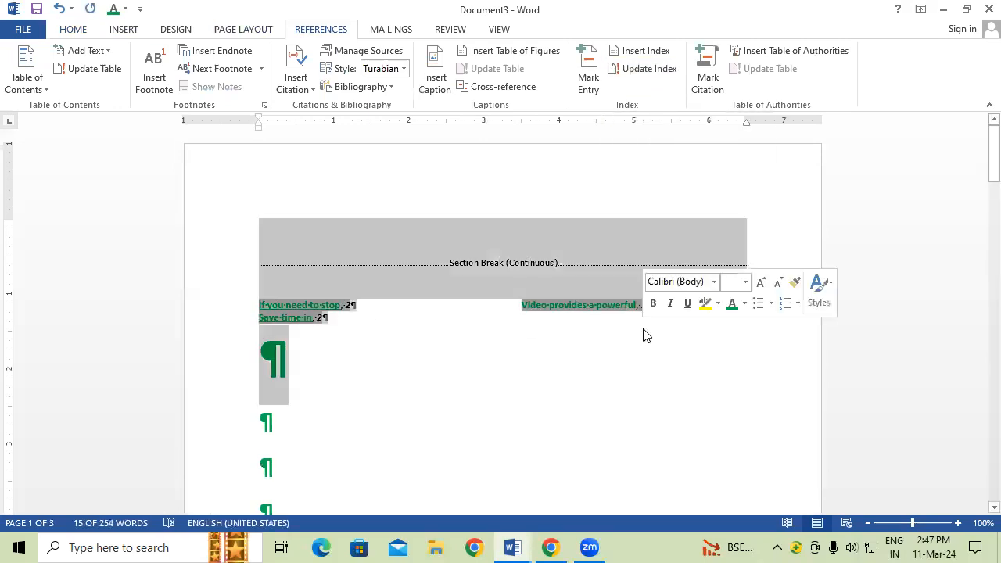
key(ctrl+shift+period)
key(ctrl+shift+period)
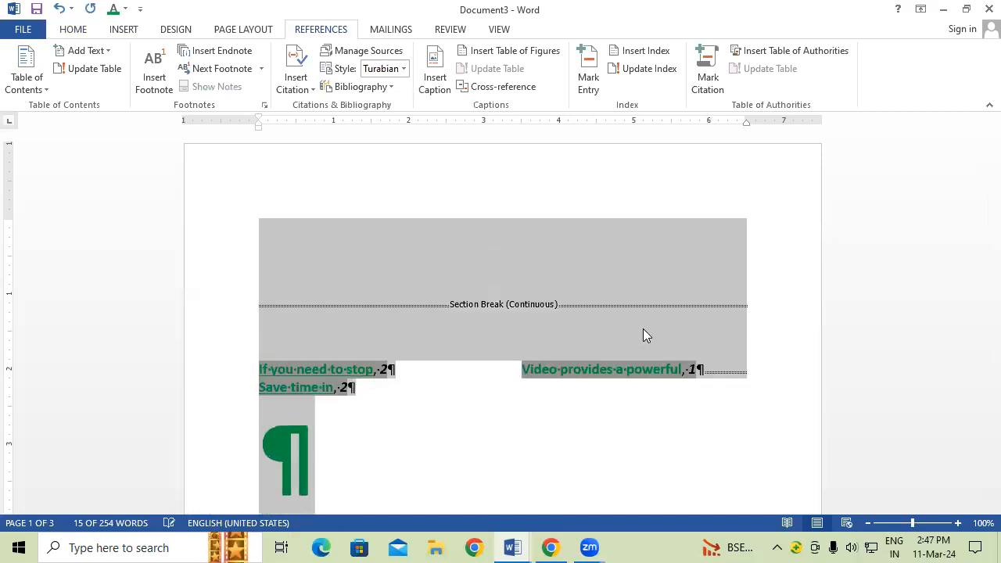
click(404, 456)
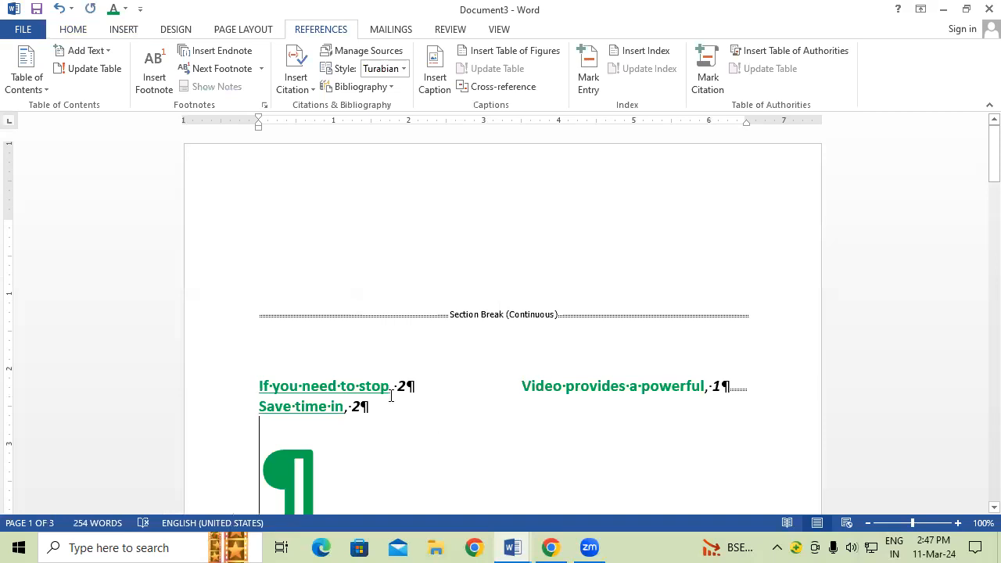
Step: Hide the formatting marks across the whole document
key(ctrl+a)
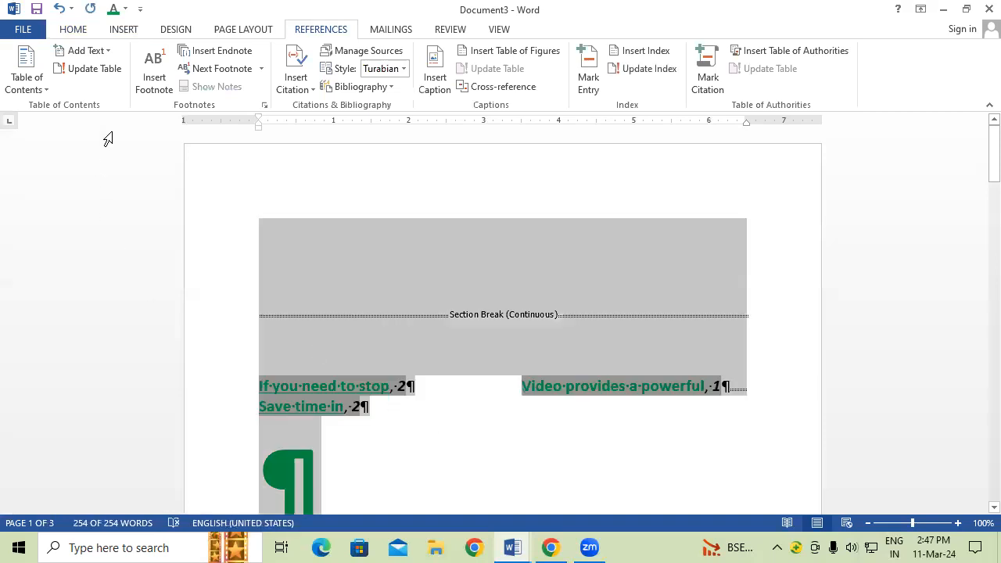
click(82, 31)
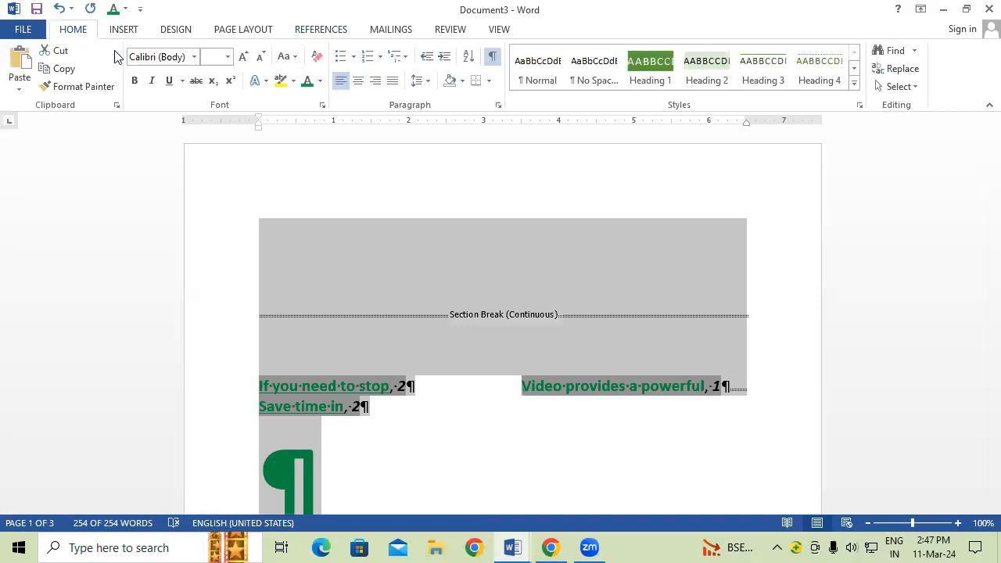
click(493, 56)
click(463, 438)
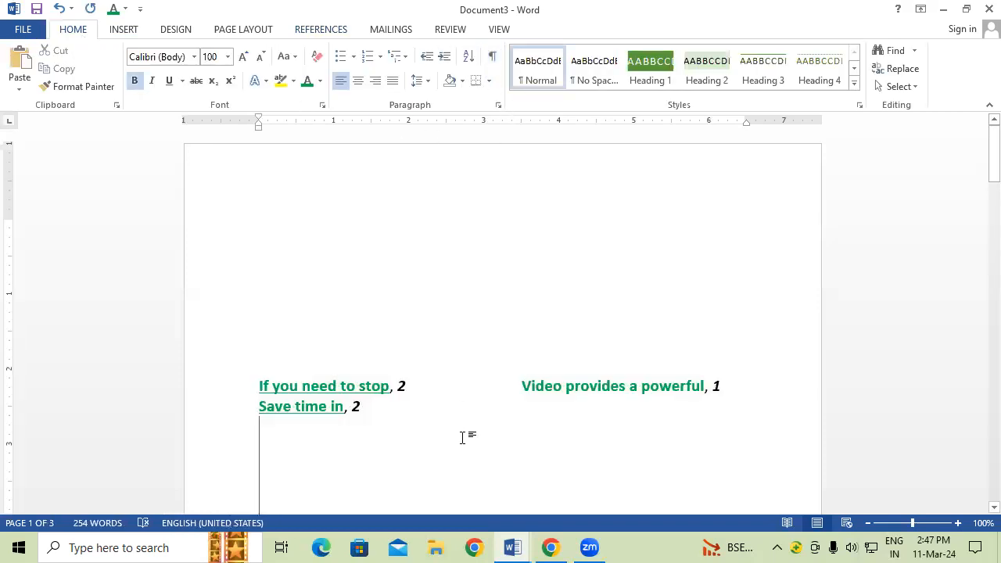
click(339, 33)
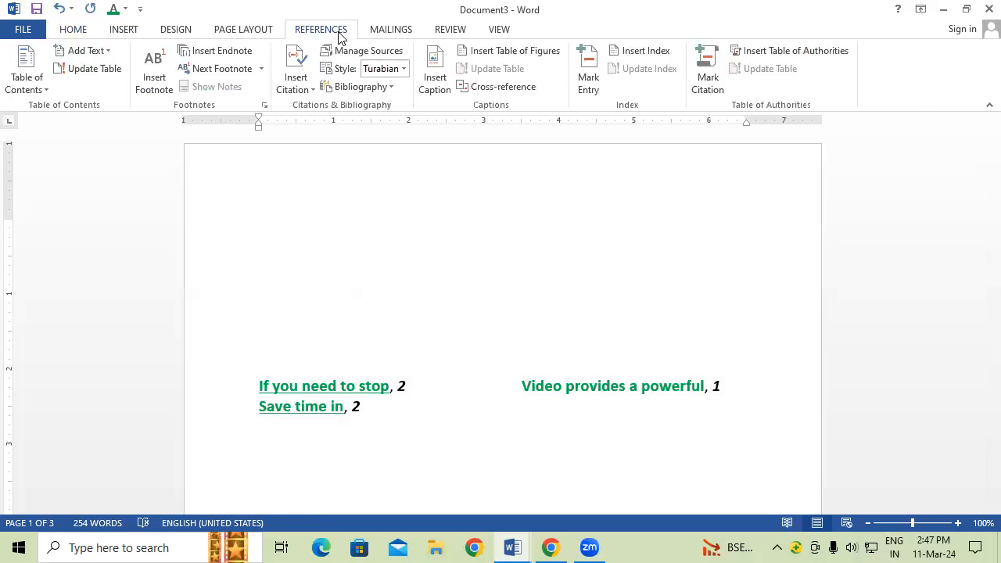
click(712, 78)
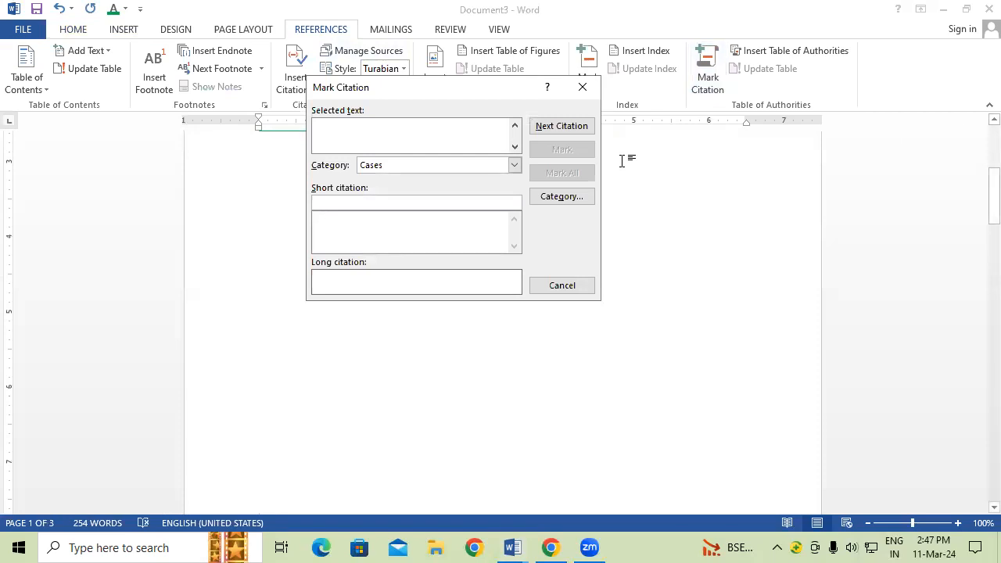
click(583, 87)
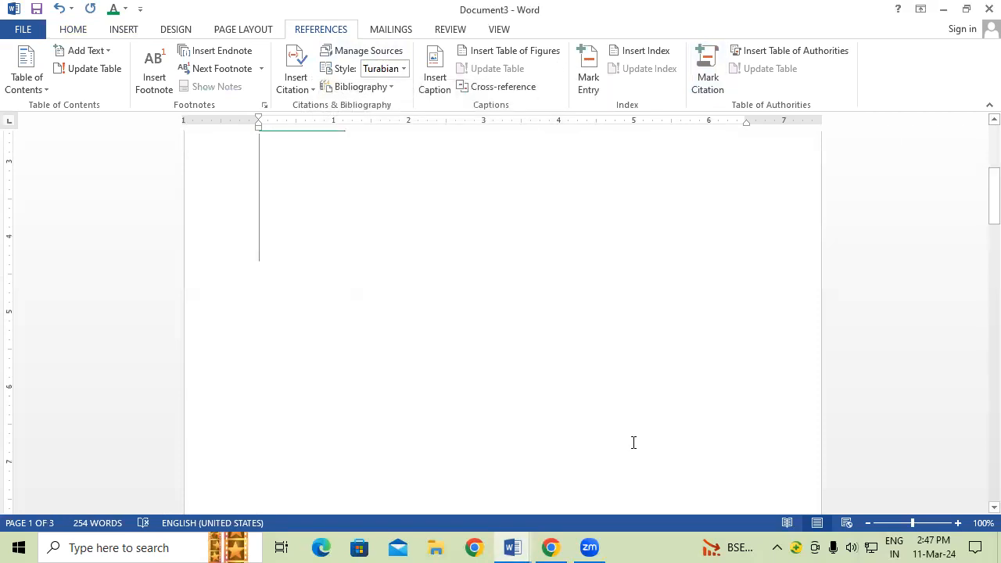